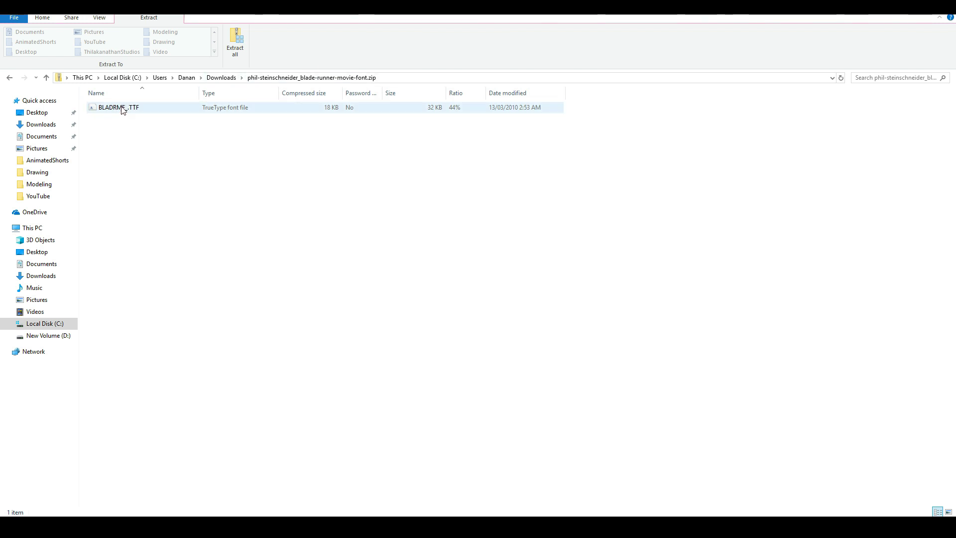
- Copy the BLADRMF_.TTF font file from the phil-steinschneider_blade-runner-movie-font.zip archive
{"action": "right_click", "coordinate": [121, 107]}
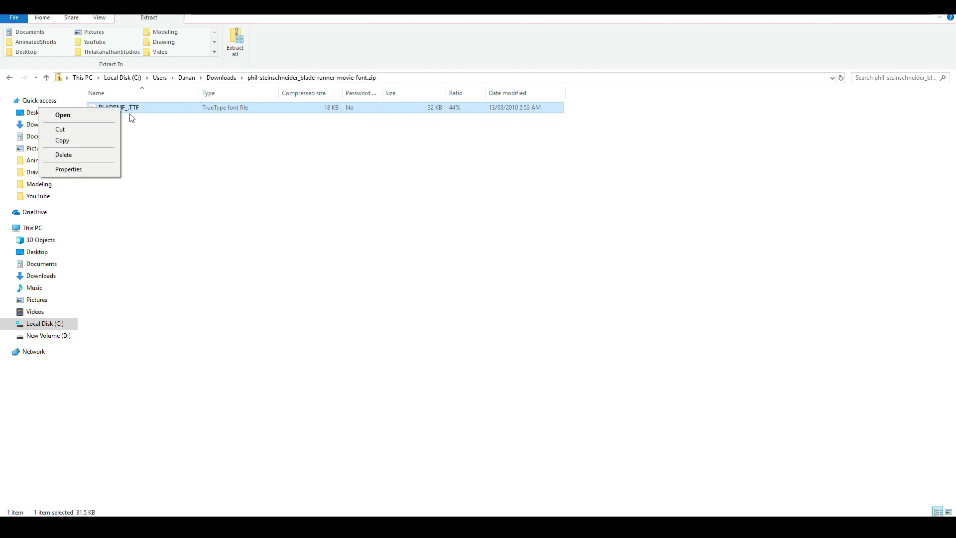
{"action": "left_click", "coordinate": [214, 147]}
{"action": "right_click", "coordinate": [129, 110]}
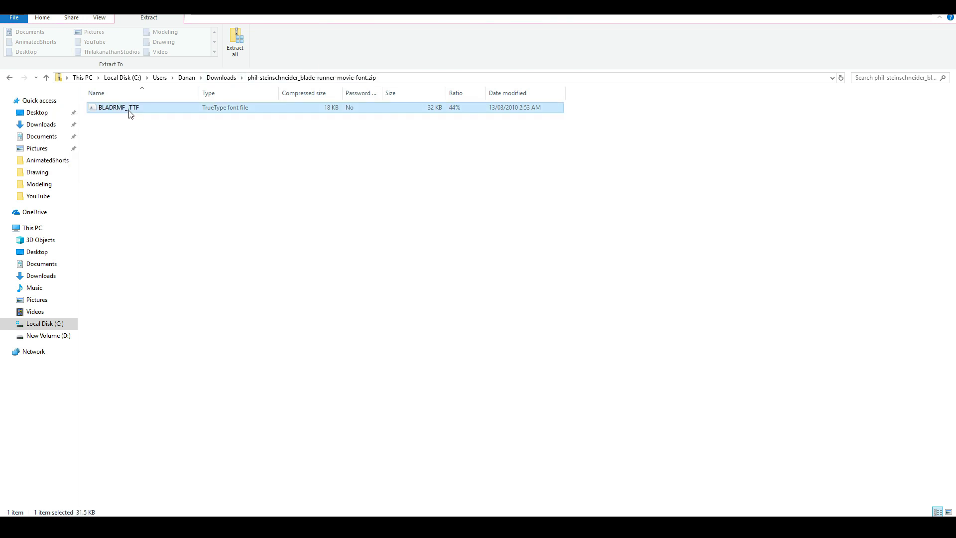
{"action": "left_click", "coordinate": [95, 143]}
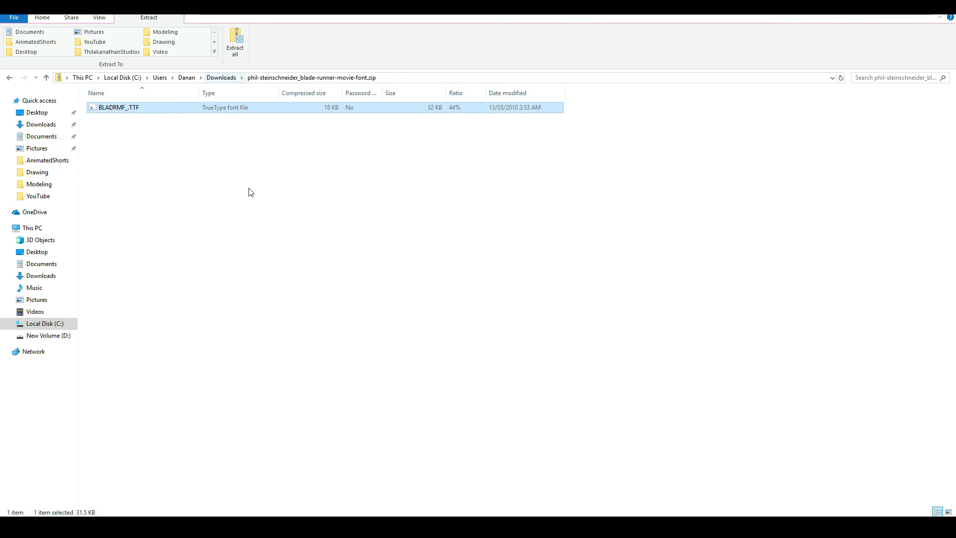
- Switch to Blender and align the camera to the front orthographic view of the cube
{"action": "left_click", "coordinate": [460, 525]}
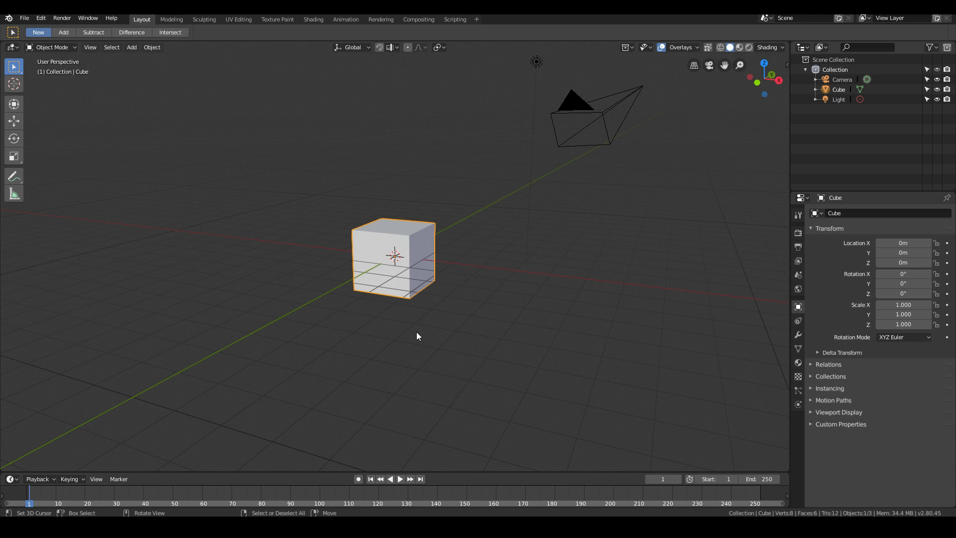
{"action": "scroll", "coordinate": [417, 333], "scroll_direction": "down", "scroll_amount": 1}
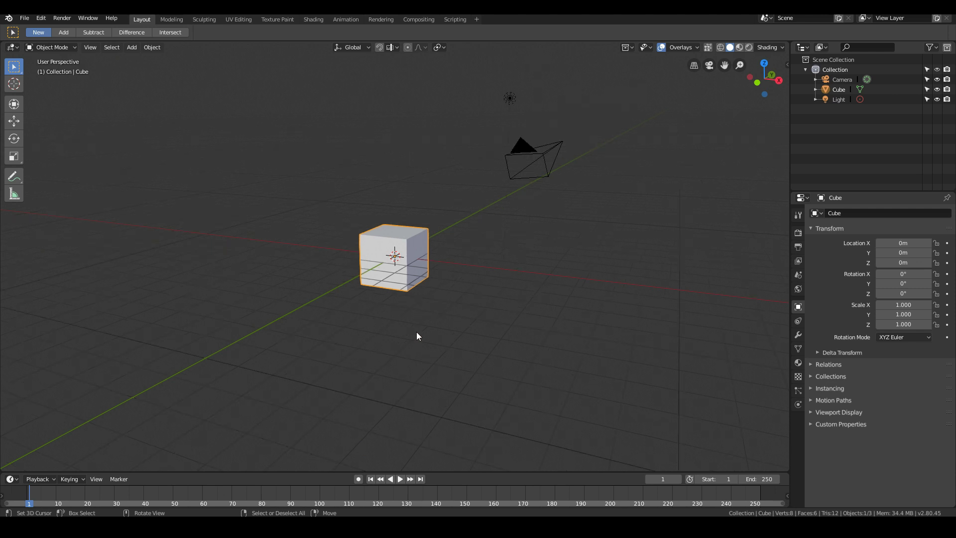
{"action": "key", "text": "KP_1"}
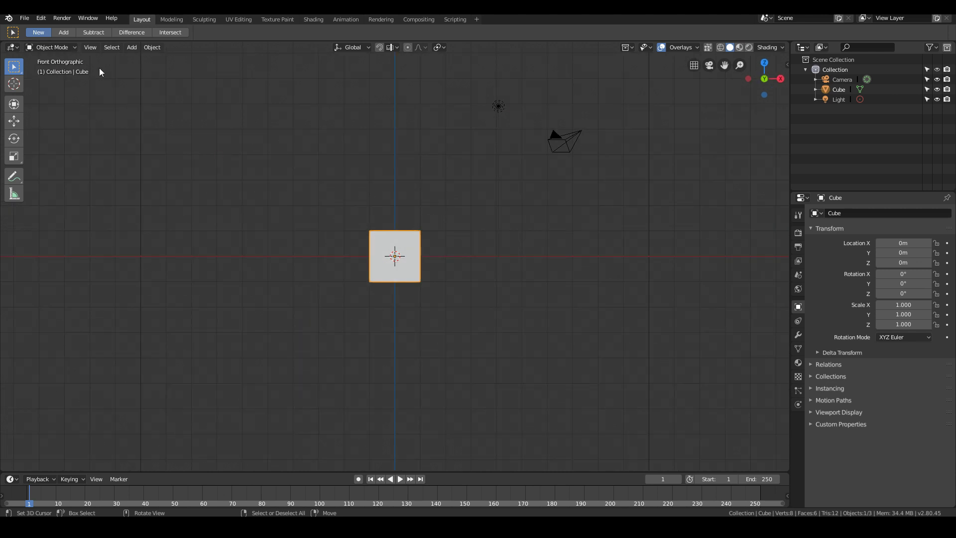
{"action": "left_click", "coordinate": [567, 146]}
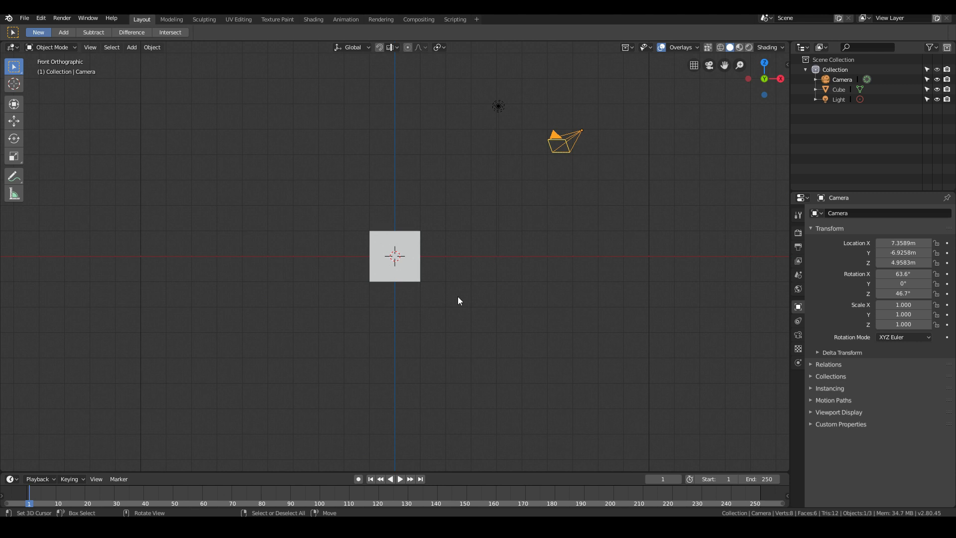
{"action": "key", "text": "ctrl+alt+KP_0"}
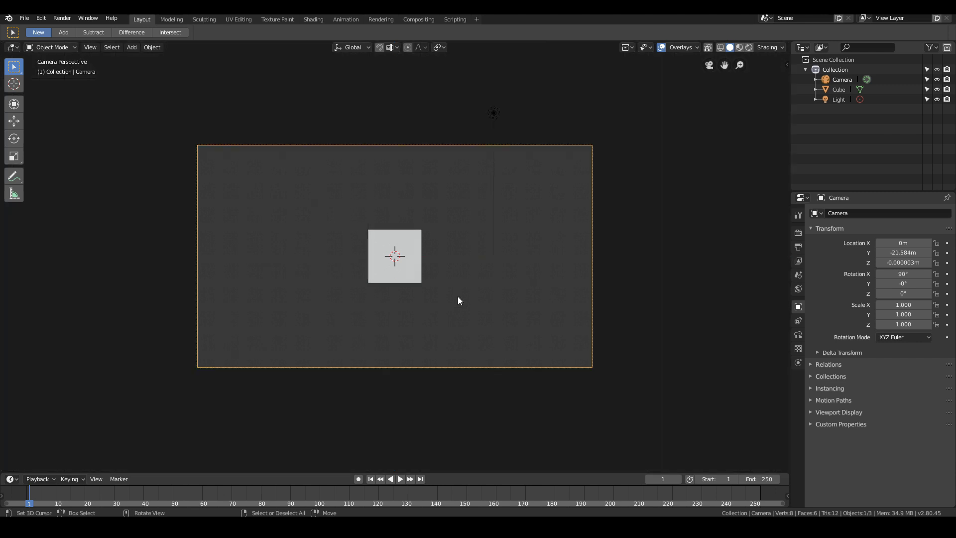
{"action": "middle_click_drag", "start_coordinate": [281, 207], "coordinate": [390, 247]}
{"action": "scroll", "coordinate": [390, 247], "scroll_direction": "down", "scroll_amount": 5}
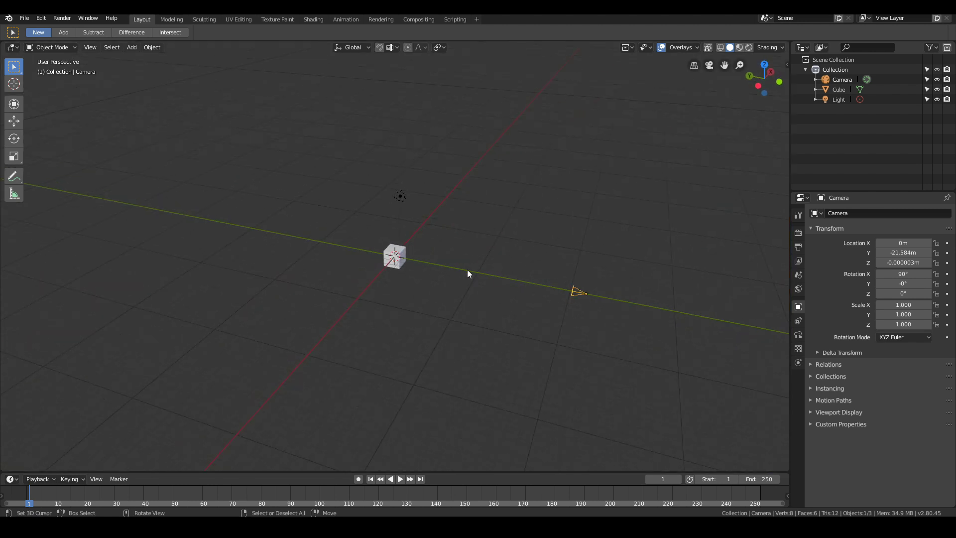
{"action": "key", "text": "KP_0"}
{"action": "scroll", "coordinate": [467, 270], "scroll_direction": "up", "scroll_amount": 1}
{"action": "scroll", "coordinate": [467, 270], "scroll_direction": "down", "scroll_amount": 1}
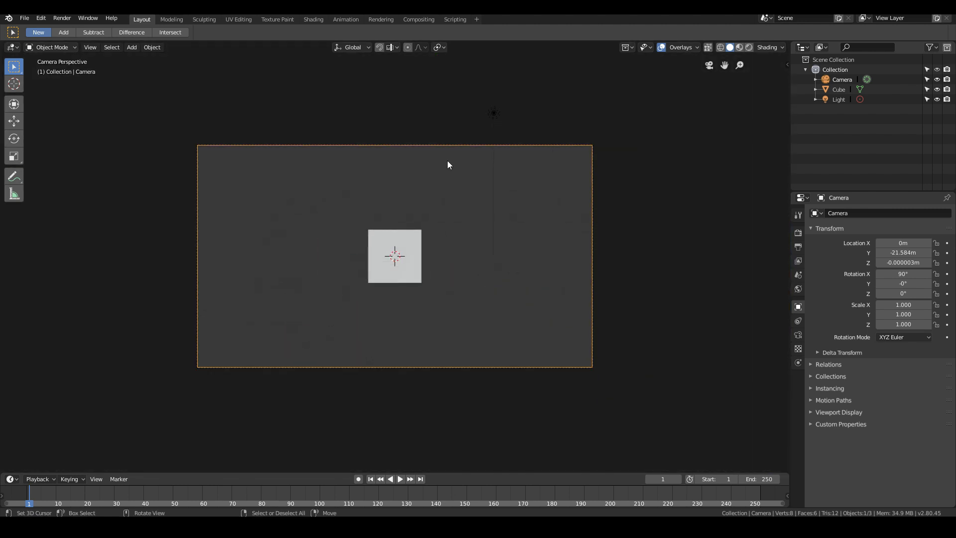
{"action": "left_click", "coordinate": [400, 253]}
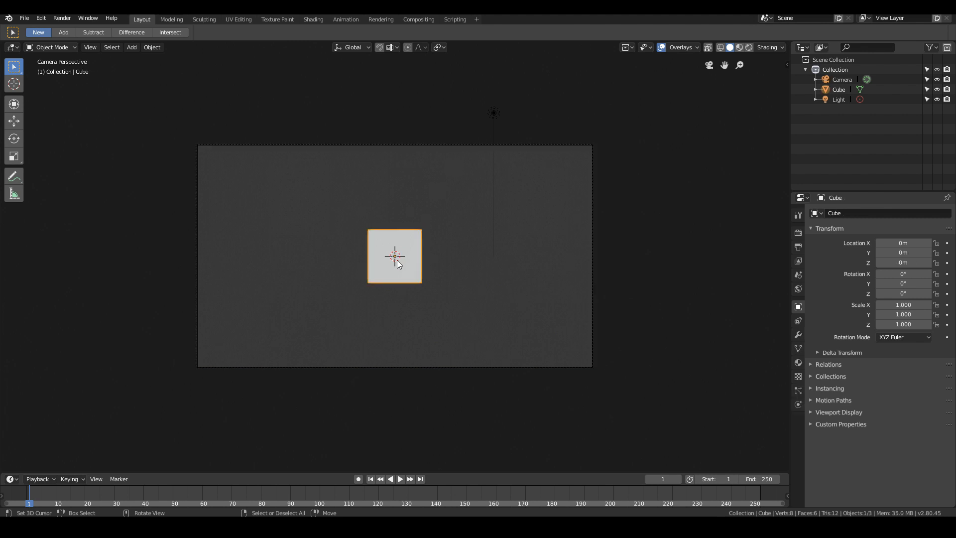
{"action": "key", "text": "x"}
{"action": "left_click", "coordinate": [397, 260]}
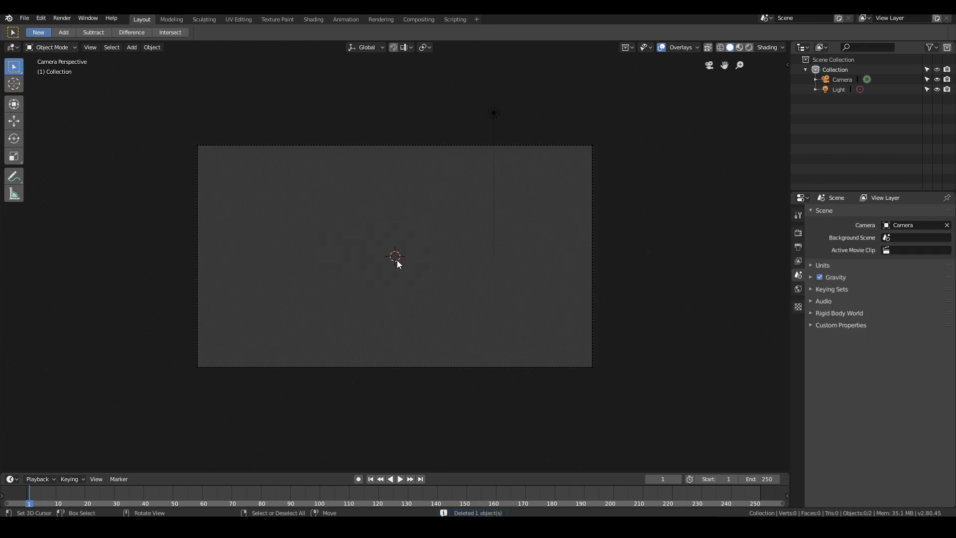
{"action": "key", "text": "ctrl+z"}
- Delete the default cube through its entry in the scene collection and select the light
{"action": "left_click", "coordinate": [840, 88]}
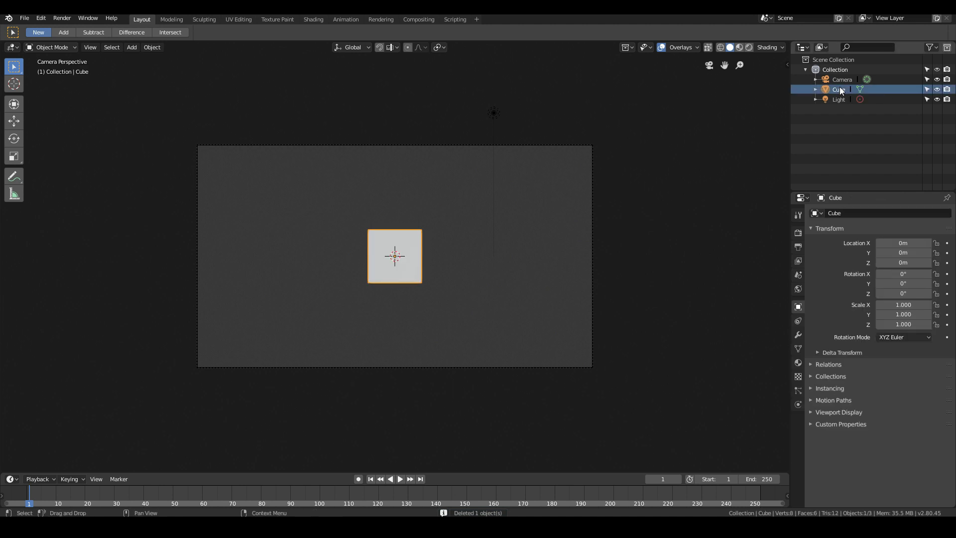
{"action": "right_click", "coordinate": [841, 88]}
{"action": "left_click", "coordinate": [795, 88]}
{"action": "left_click", "coordinate": [487, 117]}
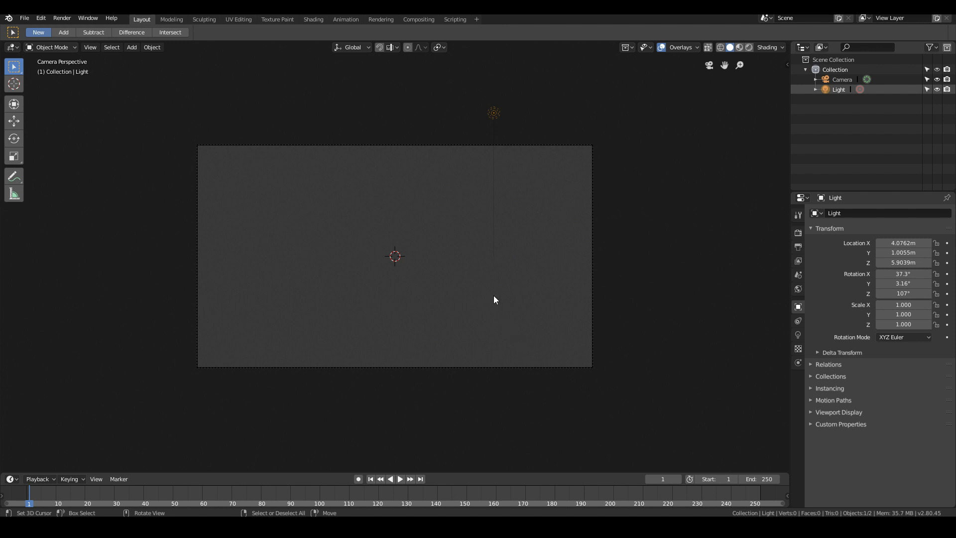
- Add a text object at the origin and rotate it 90° about the global X axis to face the camera
{"action": "key", "text": "shift+a"}
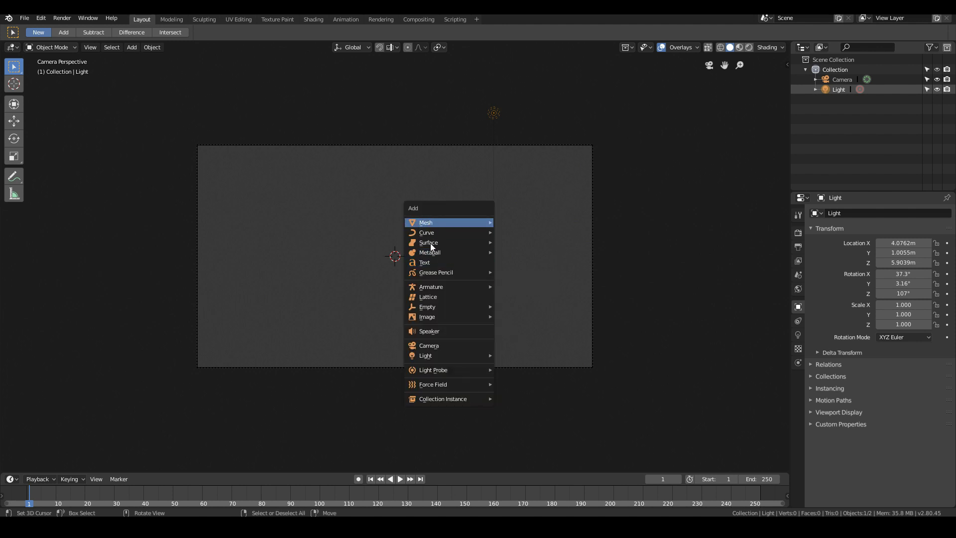
{"action": "left_click", "coordinate": [426, 268]}
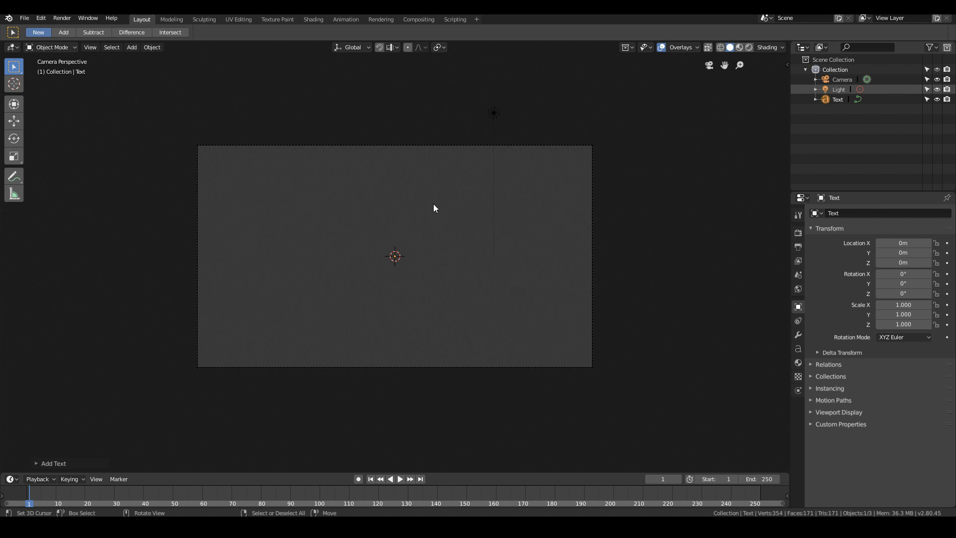
{"action": "middle_click_drag", "start_coordinate": [434, 206], "coordinate": [413, 244]}
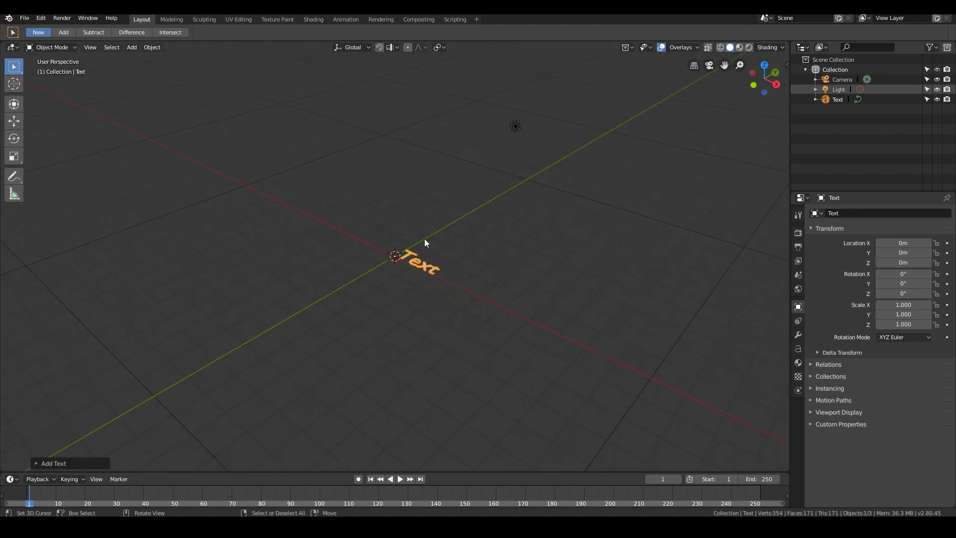
{"action": "key", "text": "KP_1"}
{"action": "key", "text": "KP_0"}
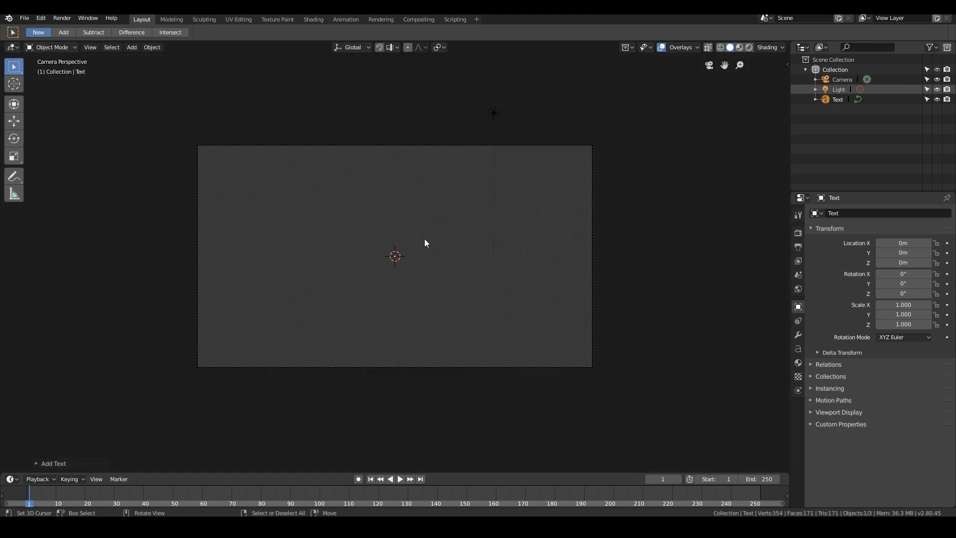
{"action": "type", "text": "rx90"}
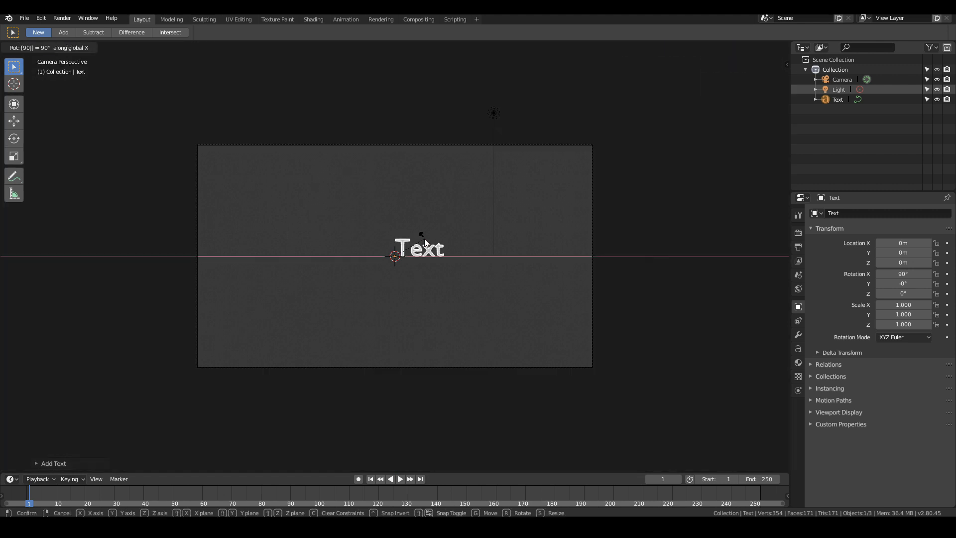
{"action": "key", "text": "Return"}
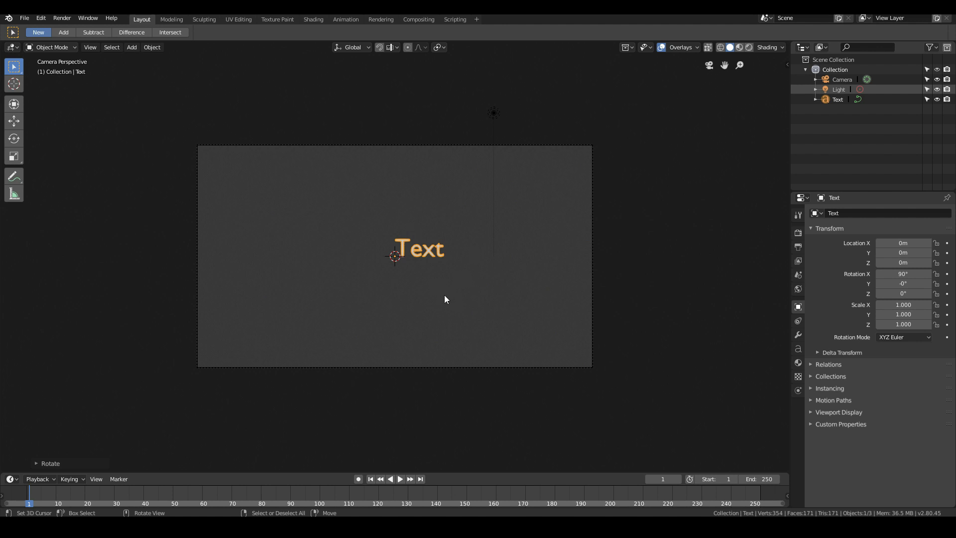
- Replace the text object's default content with "My Movie"
{"action": "key", "text": "Tab"}
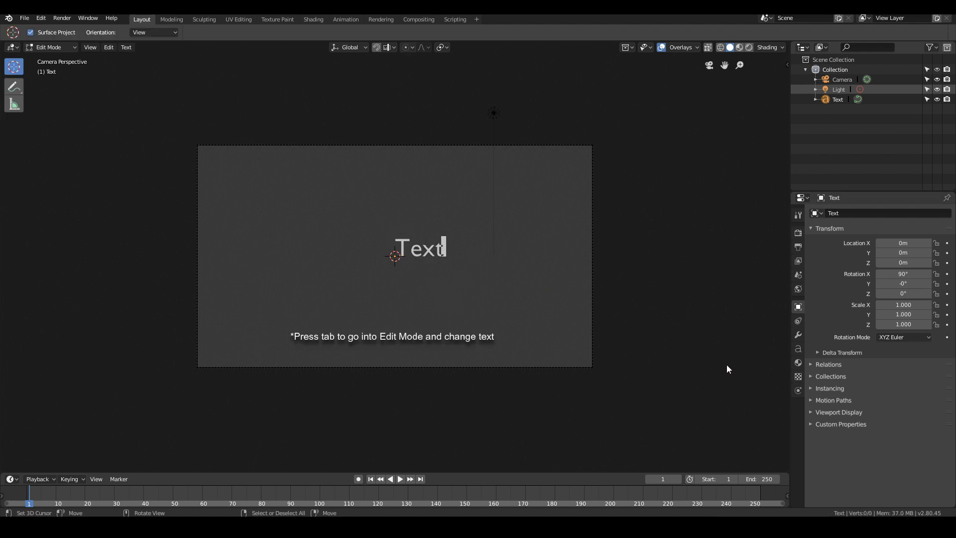
{"action": "key", "text": "Tab"}
{"action": "key", "text": "Tab"}
{"action": "key", "text": "BackSpace"}
{"action": "key", "text": "BackSpace"}
{"action": "key", "text": "BackSpace"}
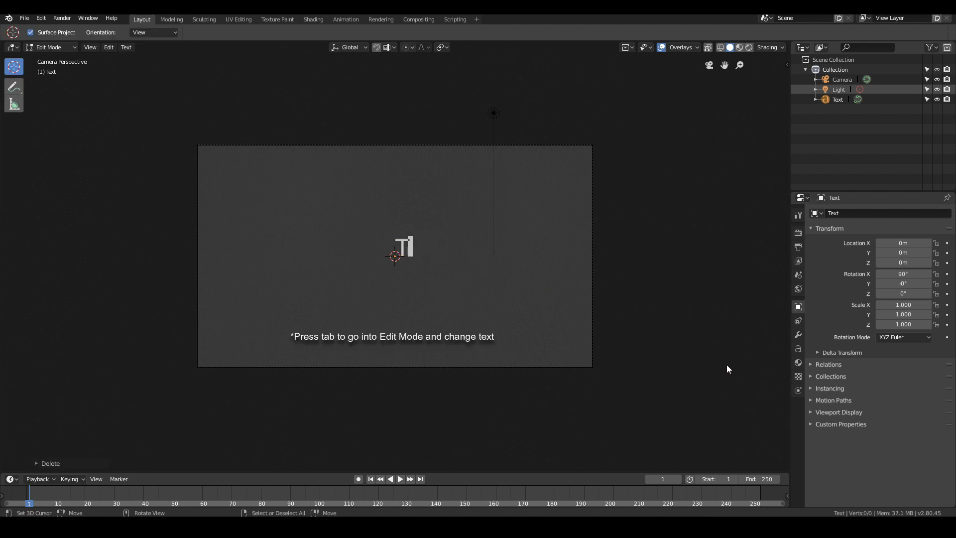
{"action": "key", "text": "BackSpace"}
{"action": "type", "text": "My M"}
{"action": "type", "text": "ovie"}
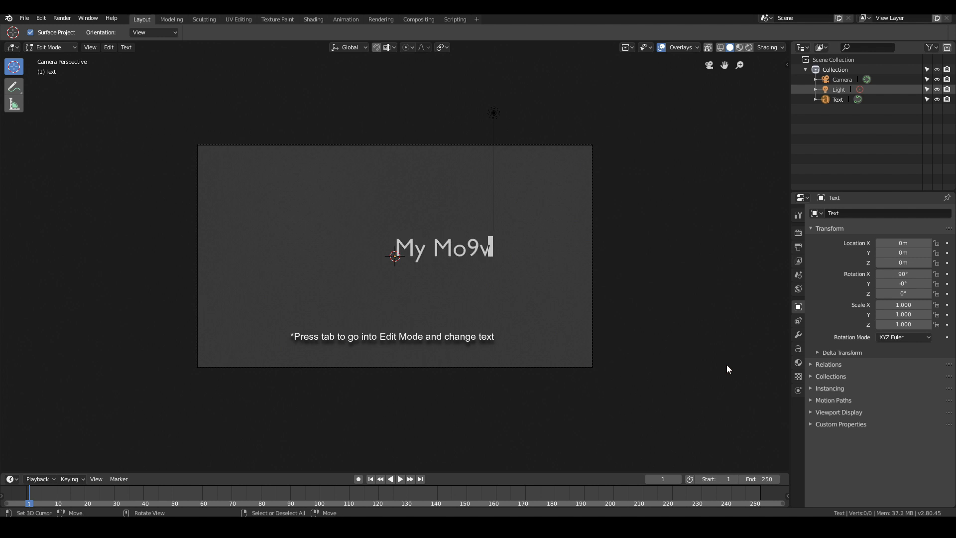
{"action": "key", "text": "Return"}
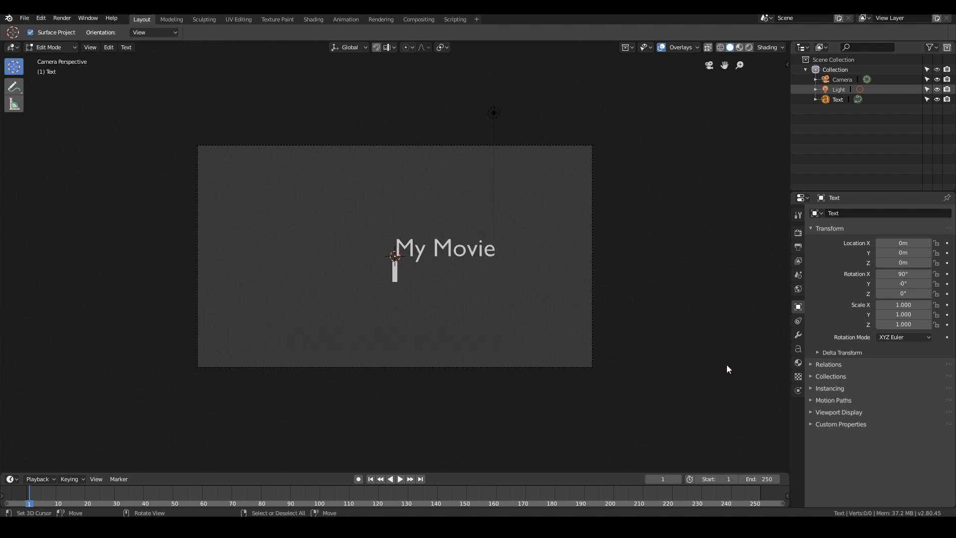
{"action": "key", "text": "BackSpace"}
{"action": "key", "text": "Tab"}
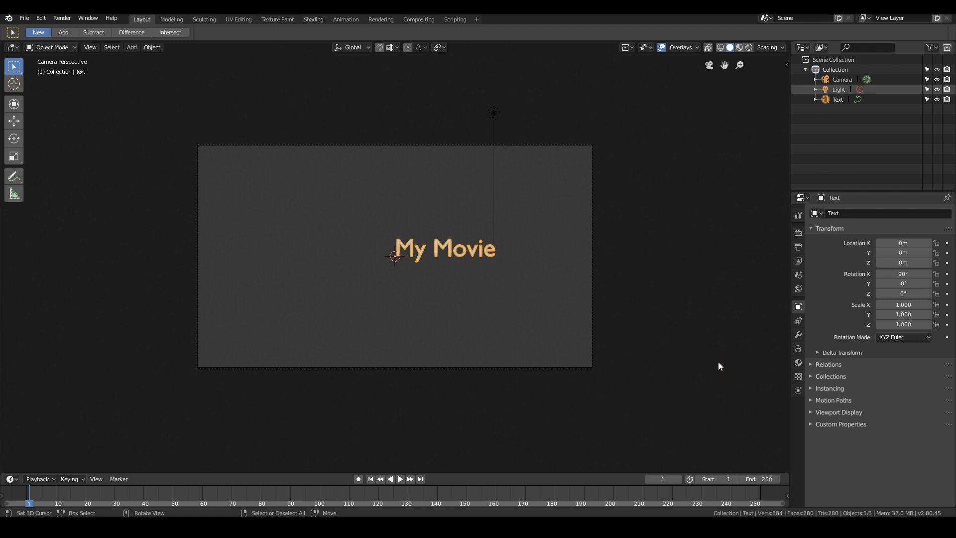
- Load BLADRMF_.TTF from the phil-steinschneider_blade-runner-movie-font folder as the text's regular font
{"action": "scroll", "coordinate": [718, 362], "scroll_direction": "up", "scroll_amount": 1}
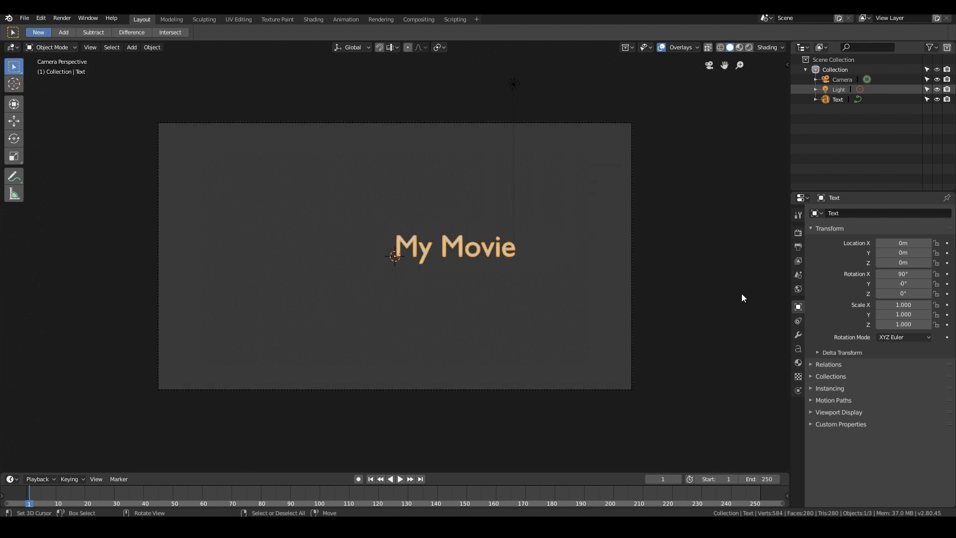
{"action": "left_click", "coordinate": [799, 350]}
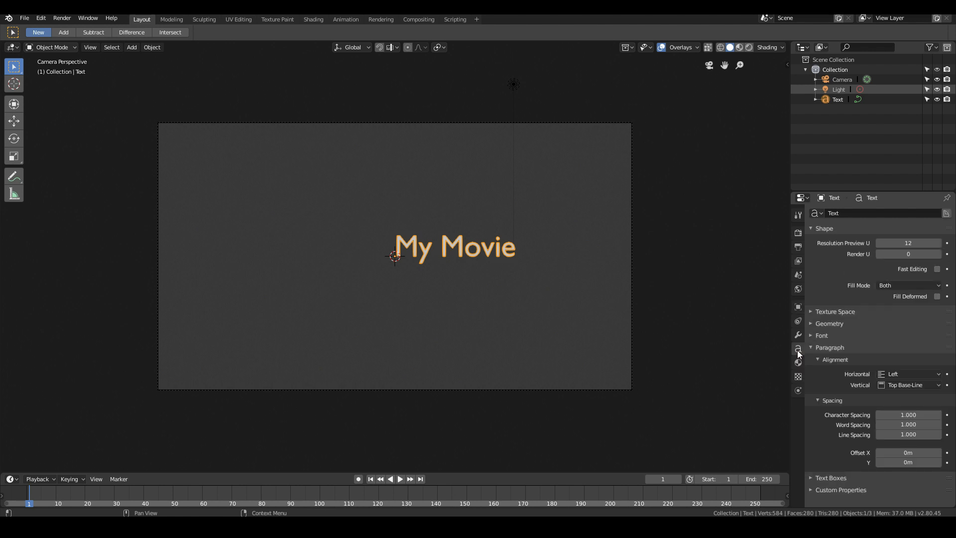
{"action": "left_click", "coordinate": [823, 335]}
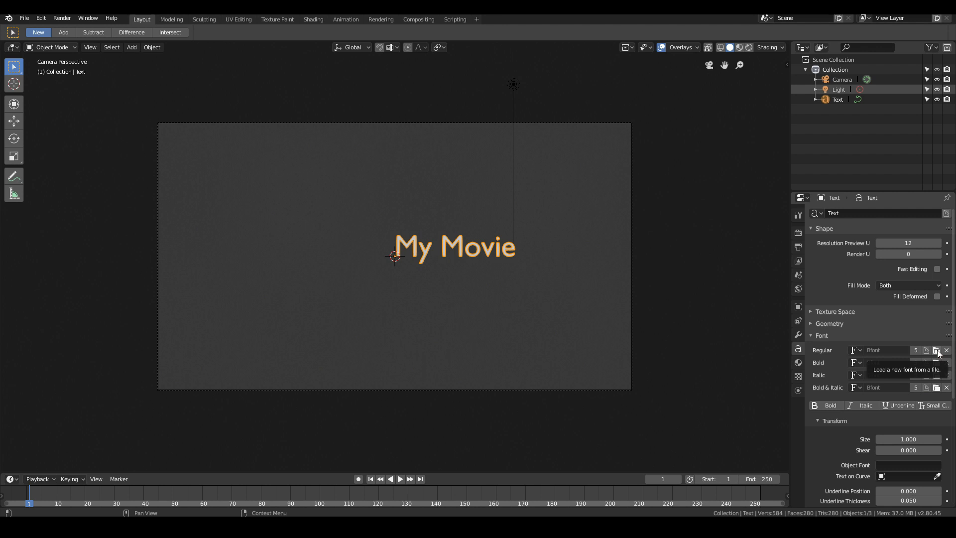
{"action": "left_click", "coordinate": [937, 351]}
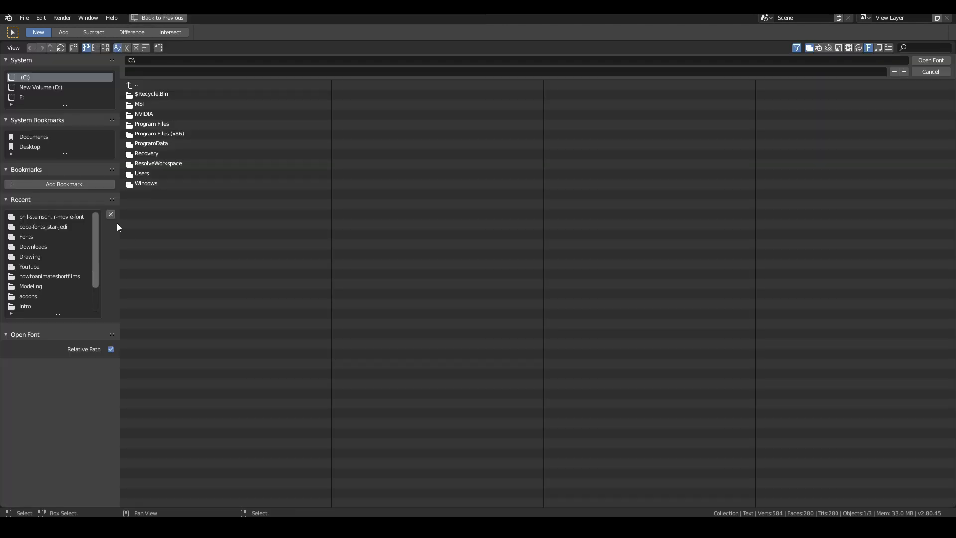
{"action": "left_click", "coordinate": [70, 217]}
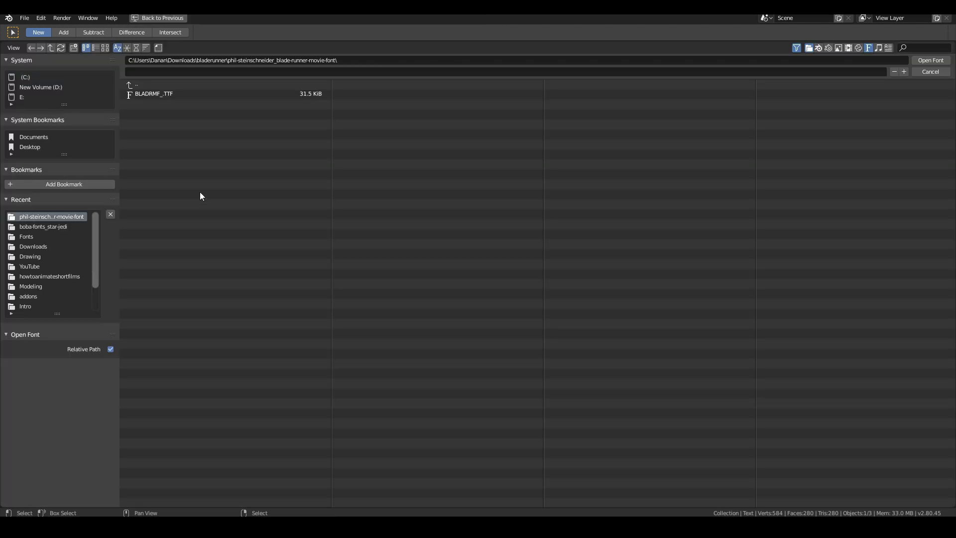
{"action": "left_click", "coordinate": [165, 94]}
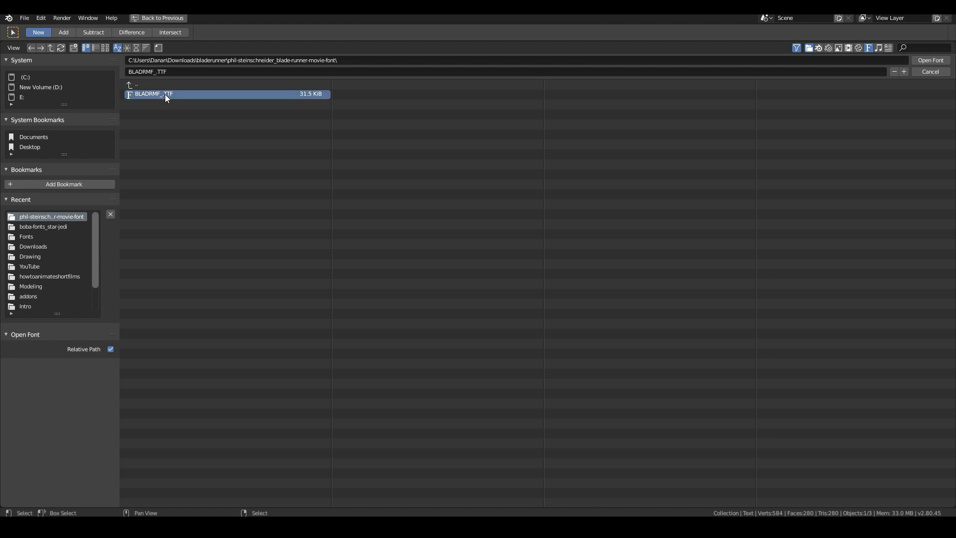
{"action": "left_click", "coordinate": [927, 61]}
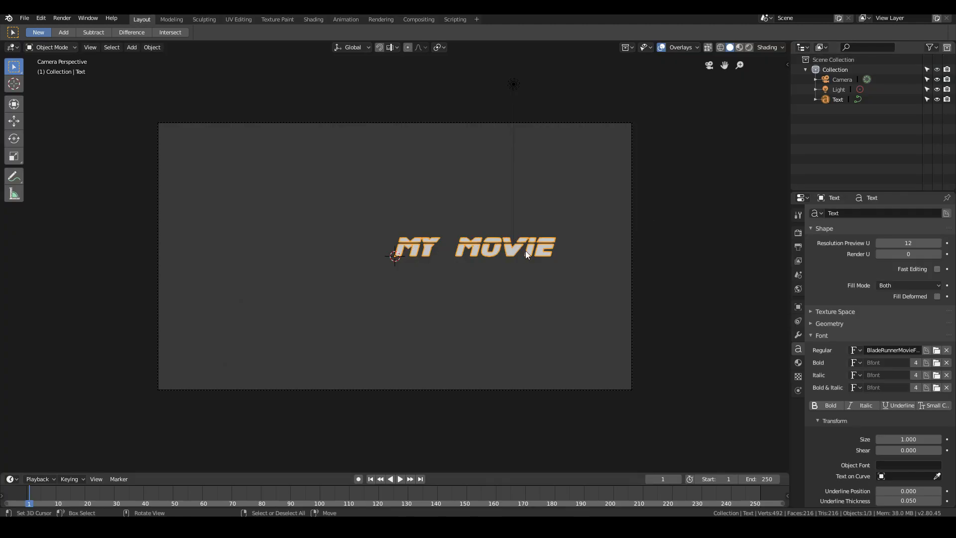
- Replace the space between the title's two words with the asterisk character "*"
{"action": "key", "text": "Tab"}
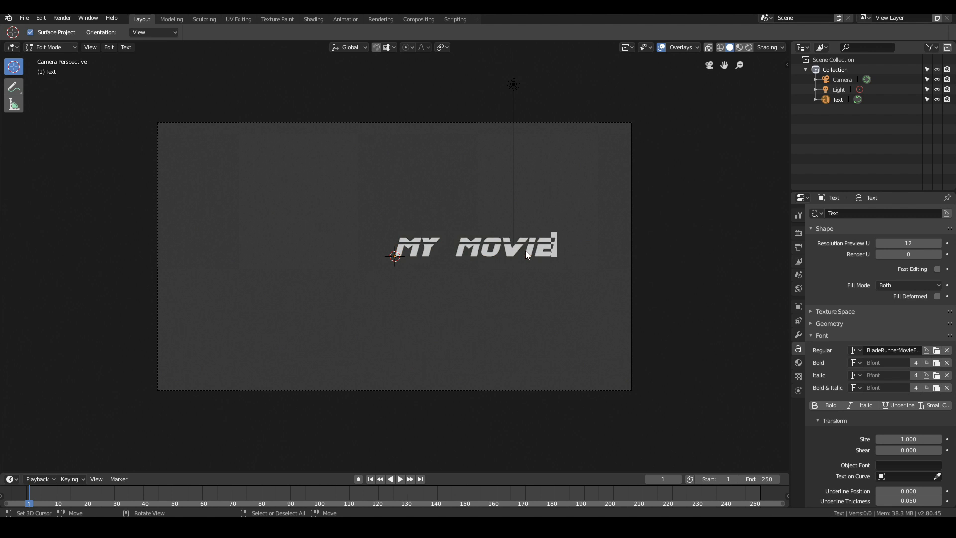
{"action": "key", "text": "Left"}
{"action": "key", "text": "Left"}
{"action": "key", "text": "Left"}
{"action": "key", "text": "Left"}
{"action": "key", "text": "Left"}
{"action": "key", "text": "BackSpace"}
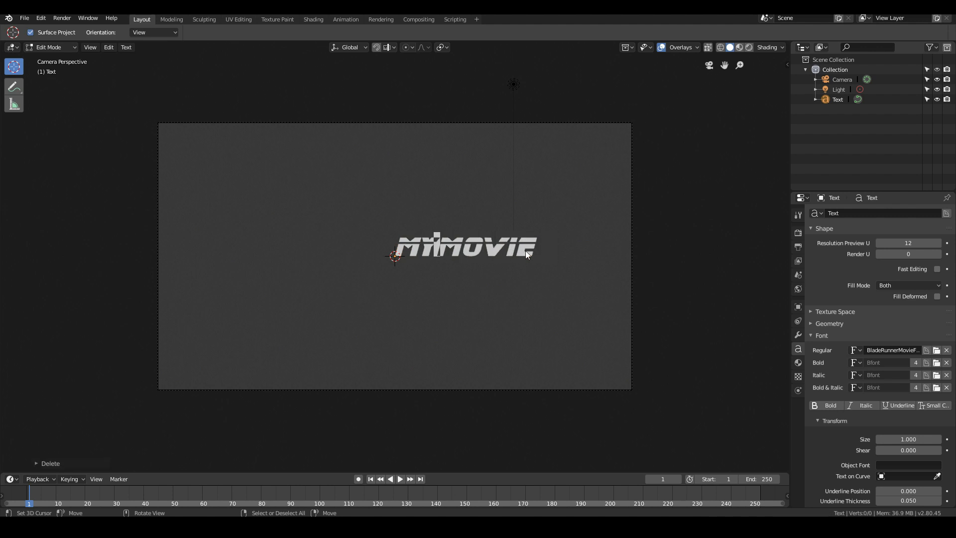
{"action": "type", "text": "*"}
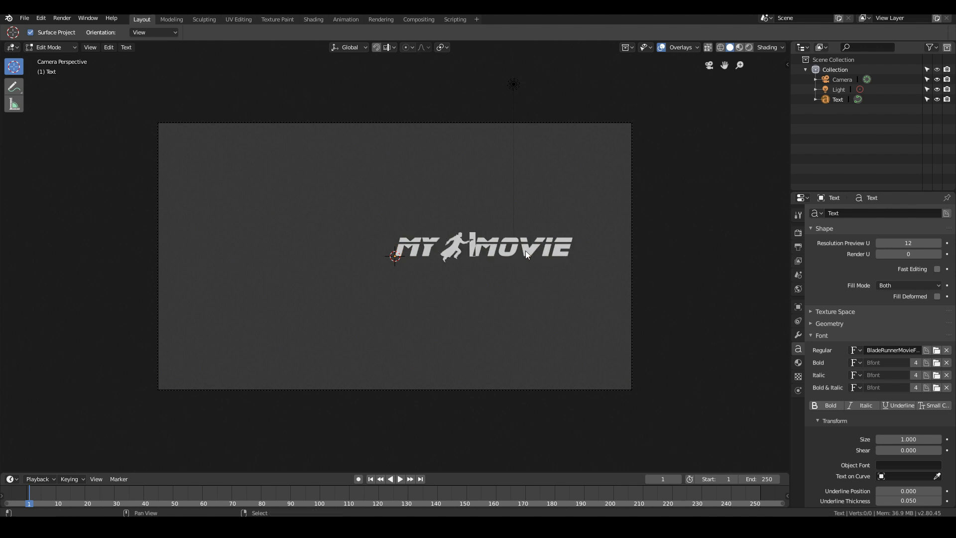
- Leave text editing and set the title's character spacing to 1.300
{"action": "key", "text": "Tab"}
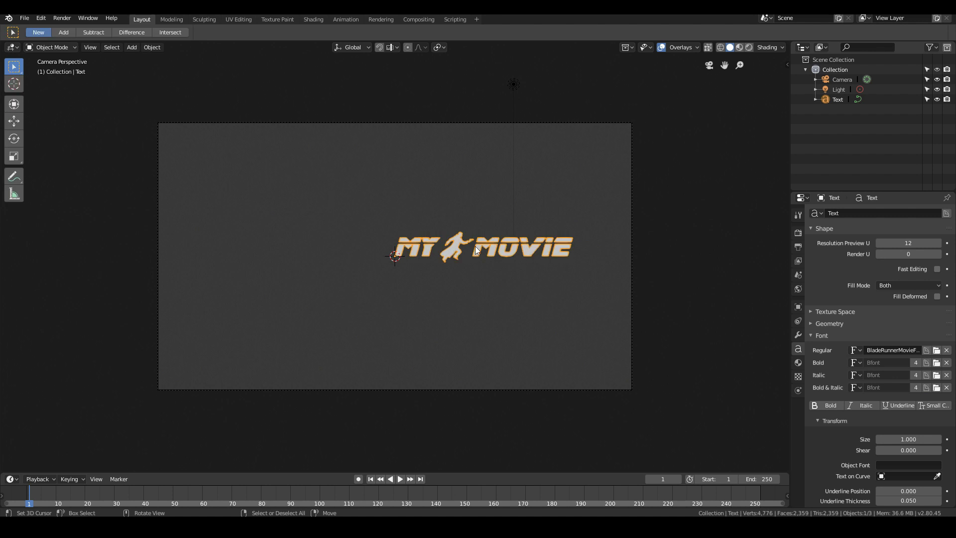
{"action": "scroll", "coordinate": [480, 248], "scroll_direction": "up", "scroll_amount": 2}
{"action": "scroll", "coordinate": [486, 246], "scroll_direction": "down", "scroll_amount": 1}
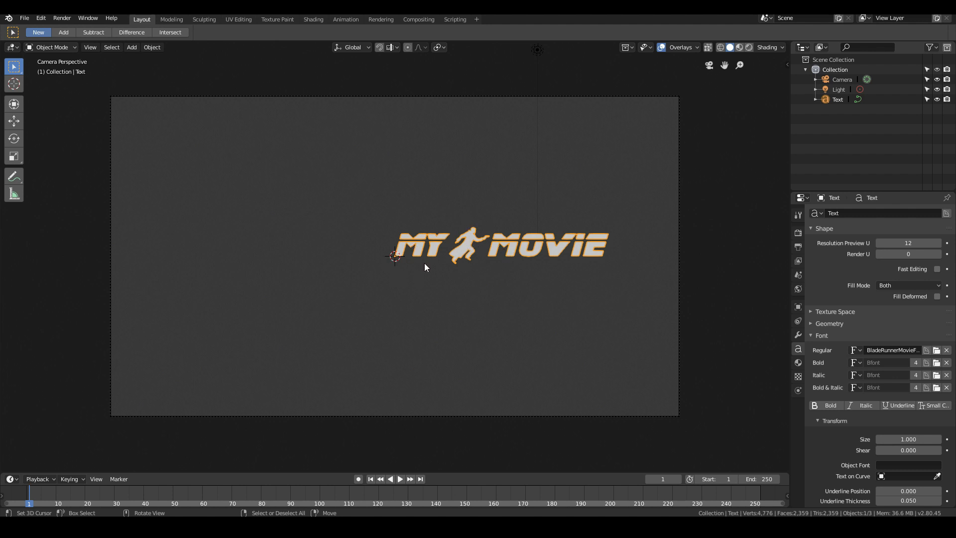
{"action": "key", "text": "KP_0"}
{"action": "key", "text": "KP_0"}
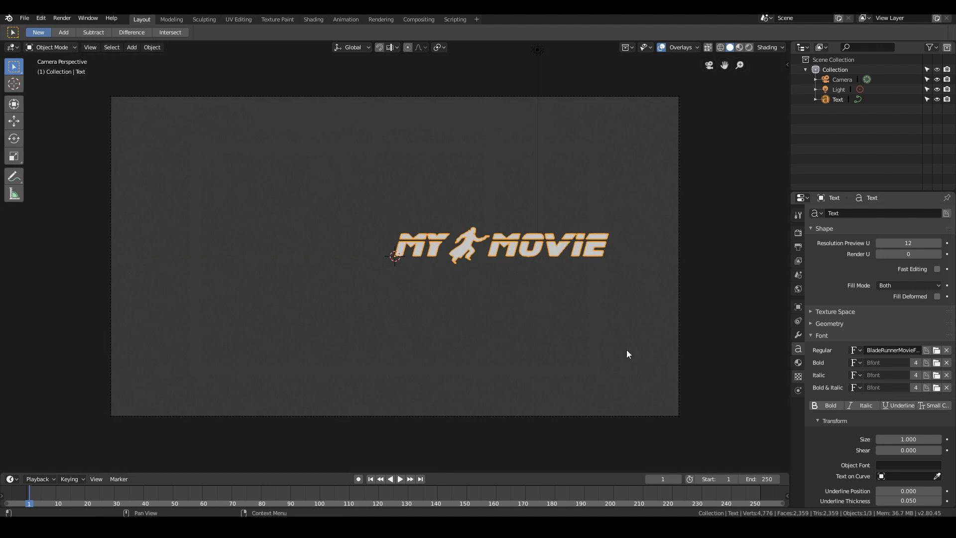
{"action": "scroll", "coordinate": [880, 396], "scroll_direction": "down", "scroll_amount": 2}
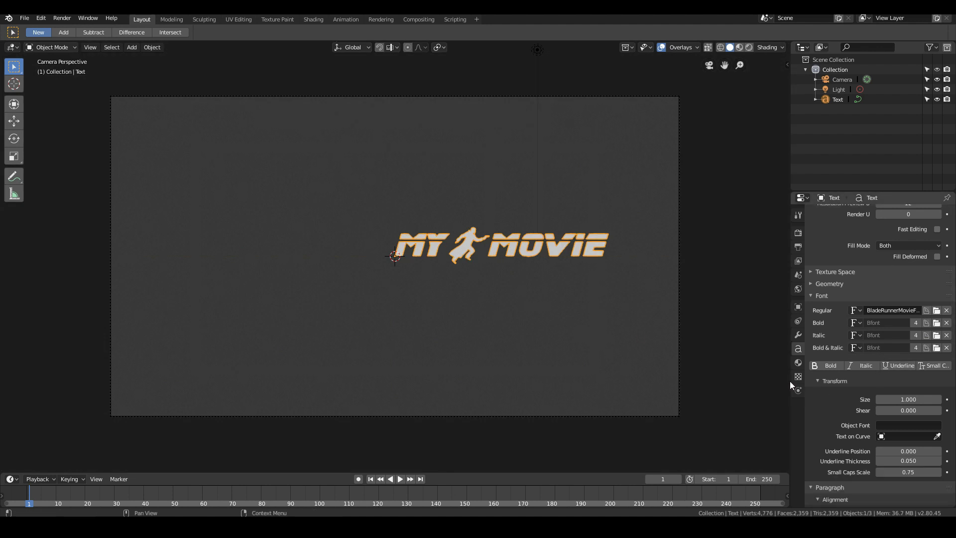
{"action": "scroll", "coordinate": [884, 452], "scroll_direction": "down", "scroll_amount": 6}
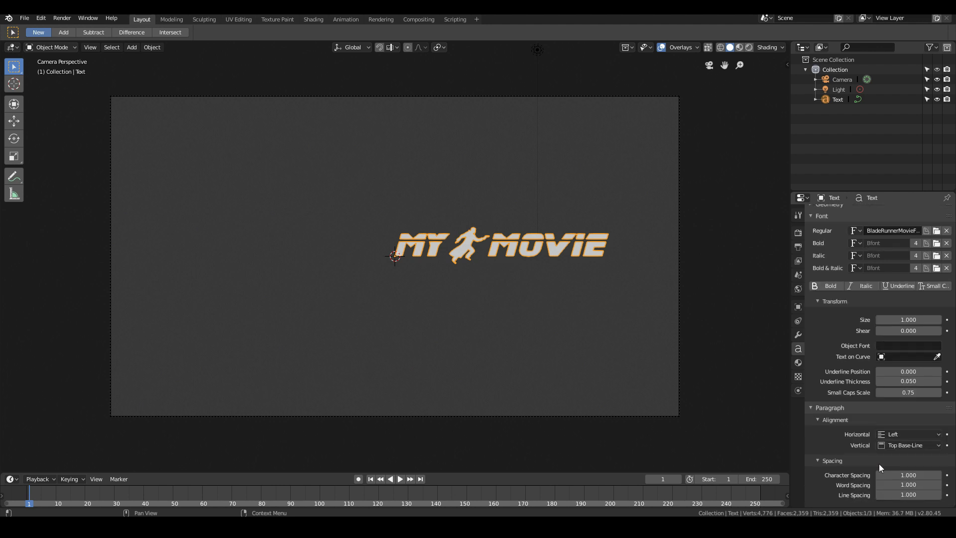
{"action": "scroll", "coordinate": [452, 285], "scroll_direction": "up", "scroll_amount": 1}
{"action": "scroll", "coordinate": [455, 286], "scroll_direction": "up", "scroll_amount": 1}
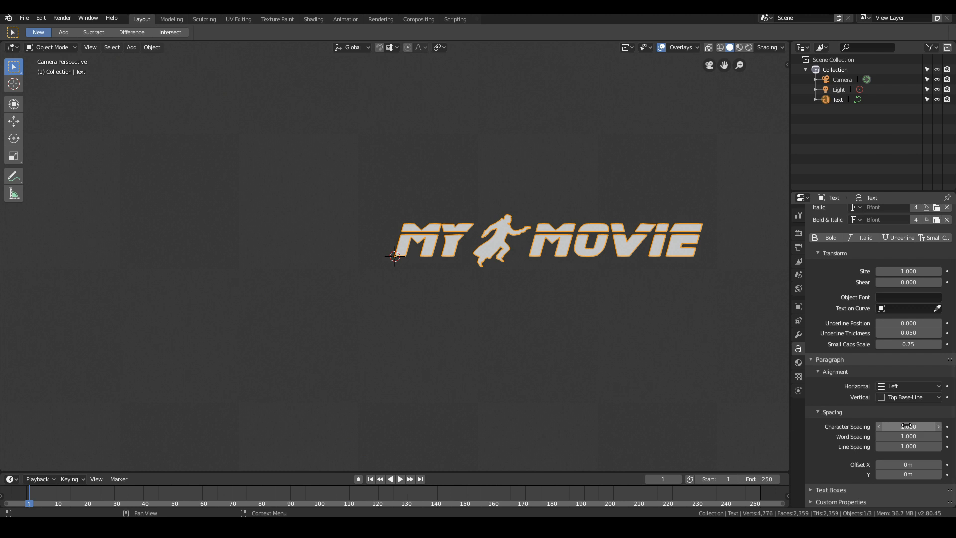
{"action": "scroll", "coordinate": [906, 426], "scroll_direction": "up", "scroll_amount": 2, "text": "ctrl"}
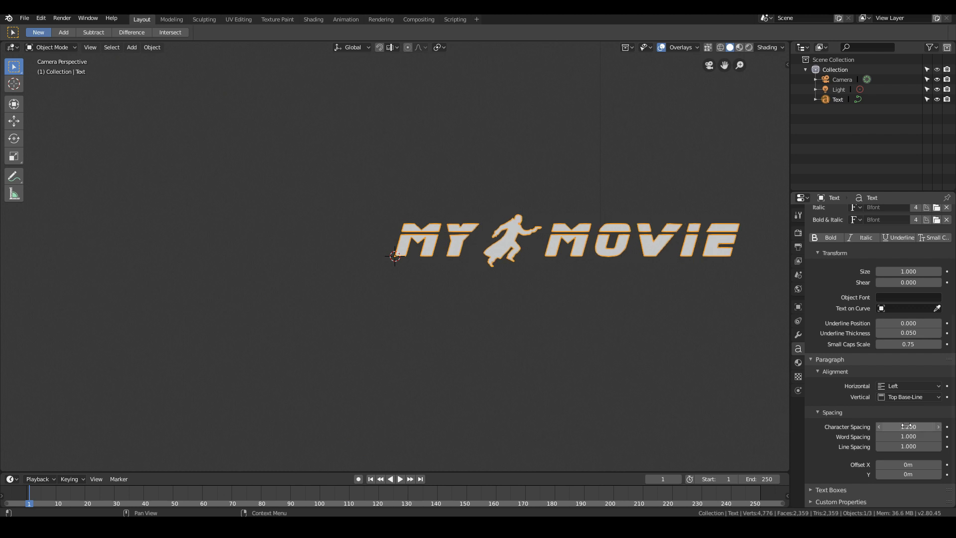
{"action": "scroll", "coordinate": [906, 426], "scroll_direction": "down", "scroll_amount": 2, "text": "ctrl"}
{"action": "scroll", "coordinate": [906, 425], "scroll_direction": "up", "scroll_amount": 3, "text": "ctrl"}
{"action": "scroll", "coordinate": [907, 426], "scroll_direction": "down", "scroll_amount": 1, "text": "ctrl"}
{"action": "scroll", "coordinate": [906, 426], "scroll_direction": "up", "scroll_amount": 1, "text": "ctrl"}
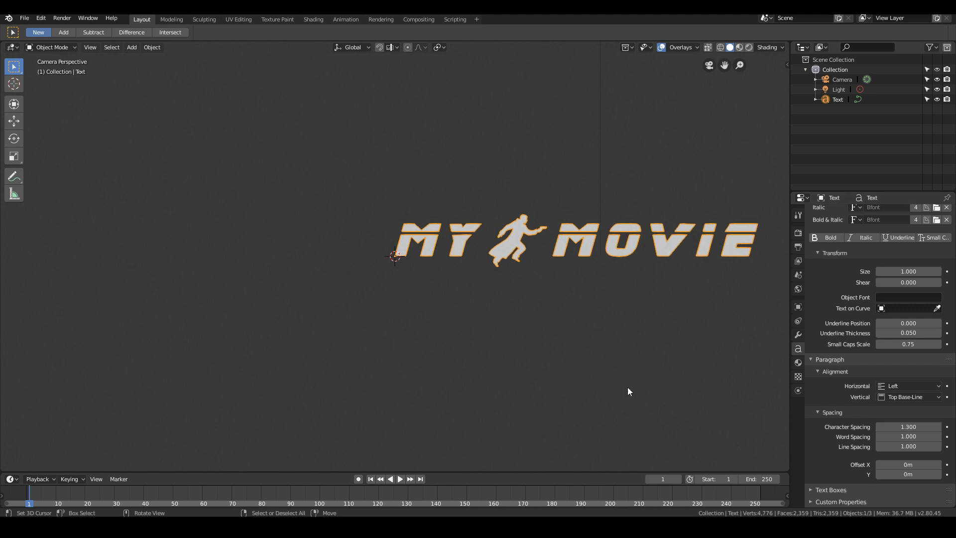
- Set the title's horizontal and vertical paragraph alignment to Center
{"action": "scroll", "coordinate": [489, 346], "scroll_direction": "down", "scroll_amount": 1}
{"action": "scroll", "coordinate": [489, 345], "scroll_direction": "down", "scroll_amount": 1}
{"action": "scroll", "coordinate": [489, 345], "scroll_direction": "up", "scroll_amount": 1}
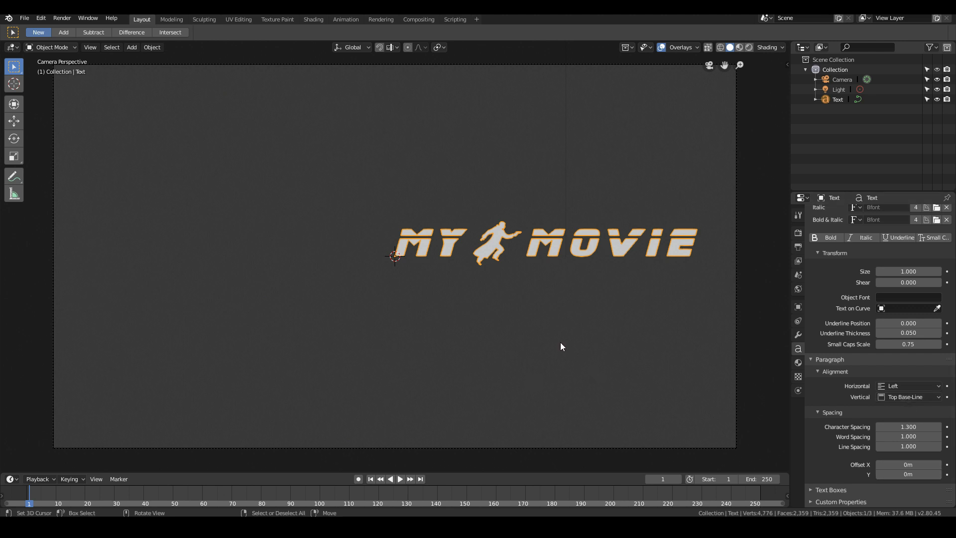
{"action": "scroll", "coordinate": [396, 259], "scroll_direction": "up", "scroll_amount": 3}
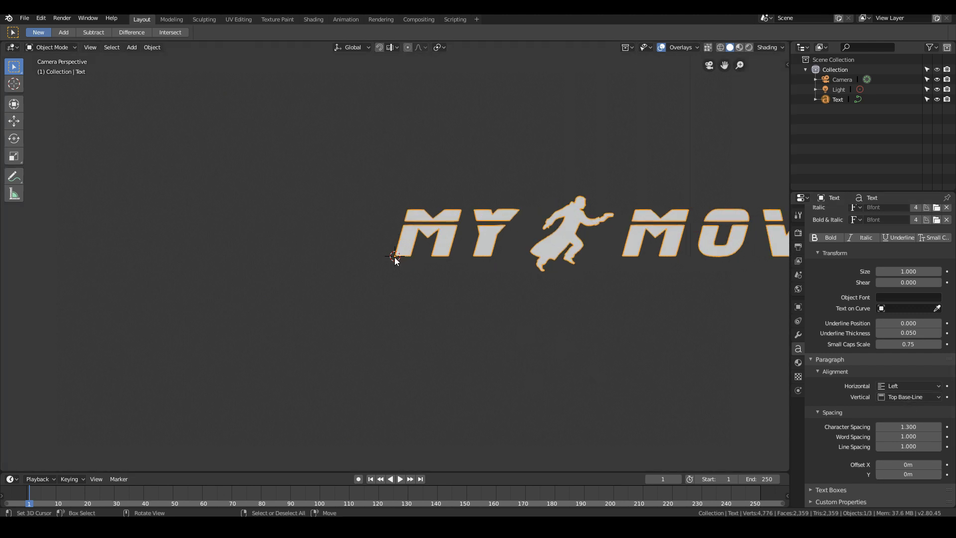
{"action": "scroll", "coordinate": [396, 259], "scroll_direction": "down", "scroll_amount": 5}
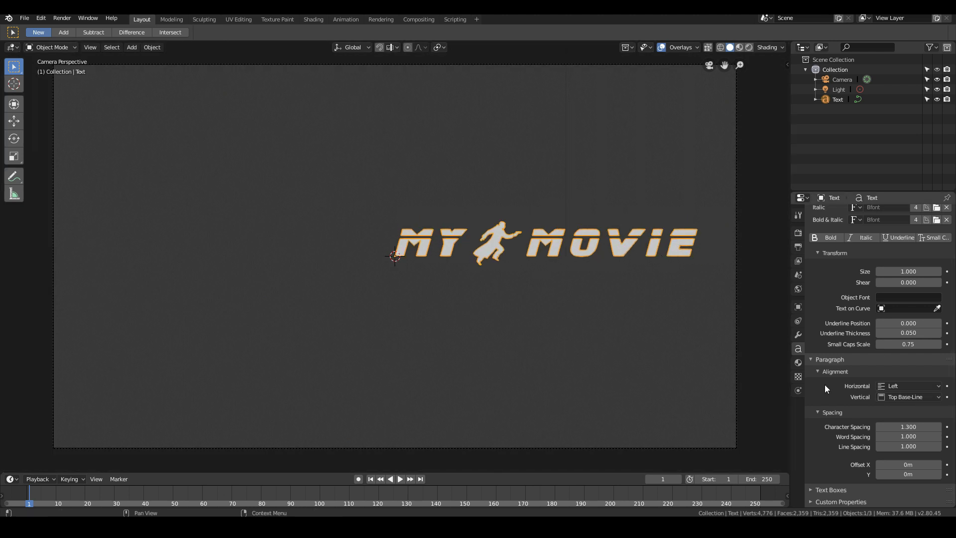
{"action": "left_click", "coordinate": [897, 386]}
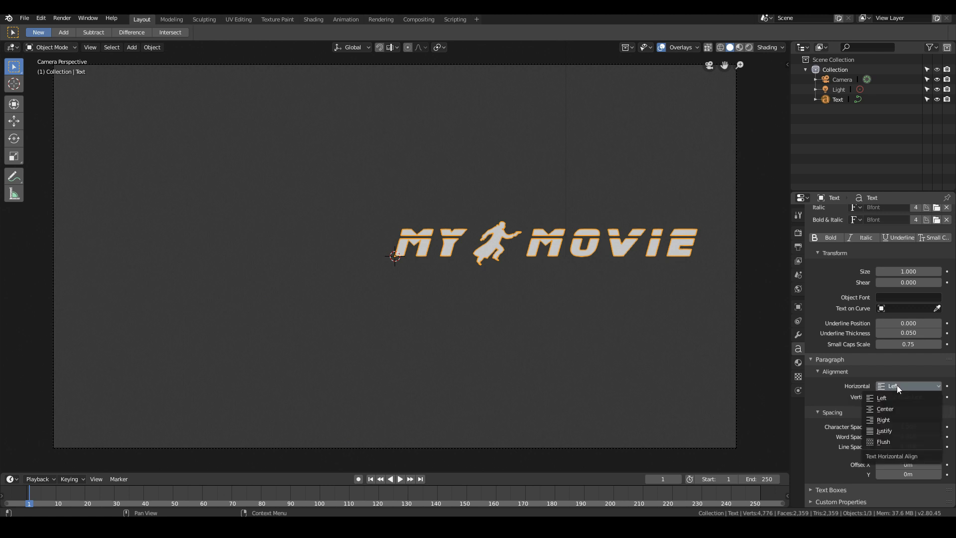
{"action": "left_click", "coordinate": [896, 407]}
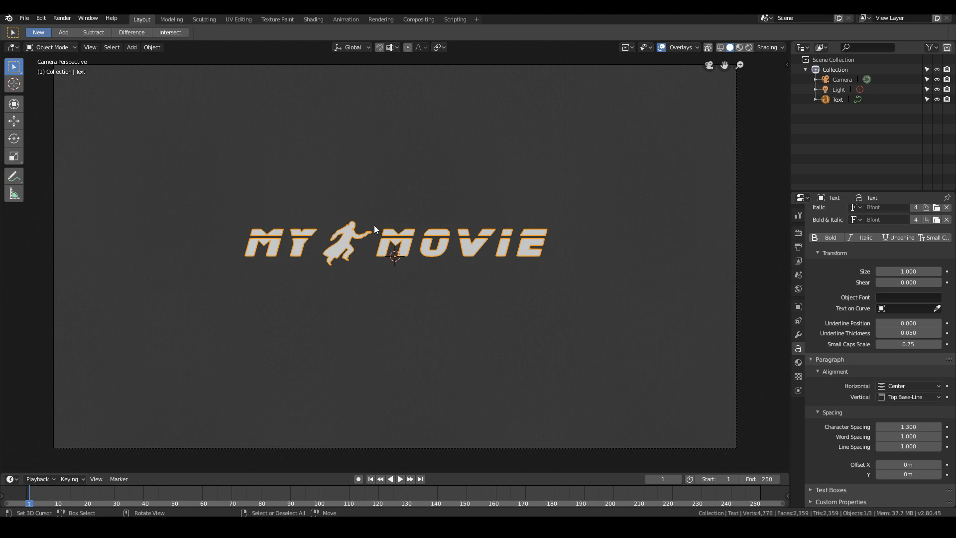
{"action": "left_click", "coordinate": [904, 398]}
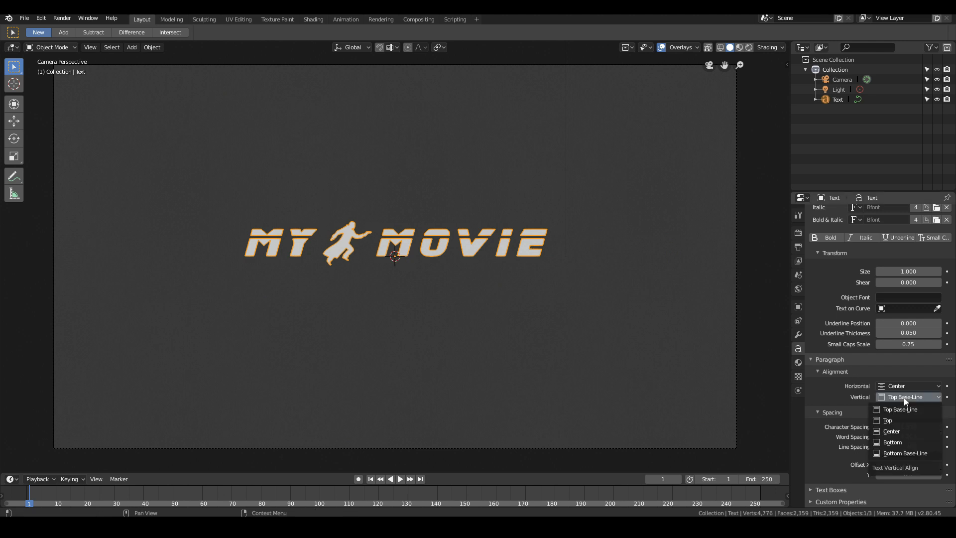
{"action": "left_click", "coordinate": [904, 431]}
- Examine the title's framing in the camera view and its font transform, alignment and spacing settings
{"action": "scroll", "coordinate": [358, 345], "scroll_direction": "down", "scroll_amount": 2}
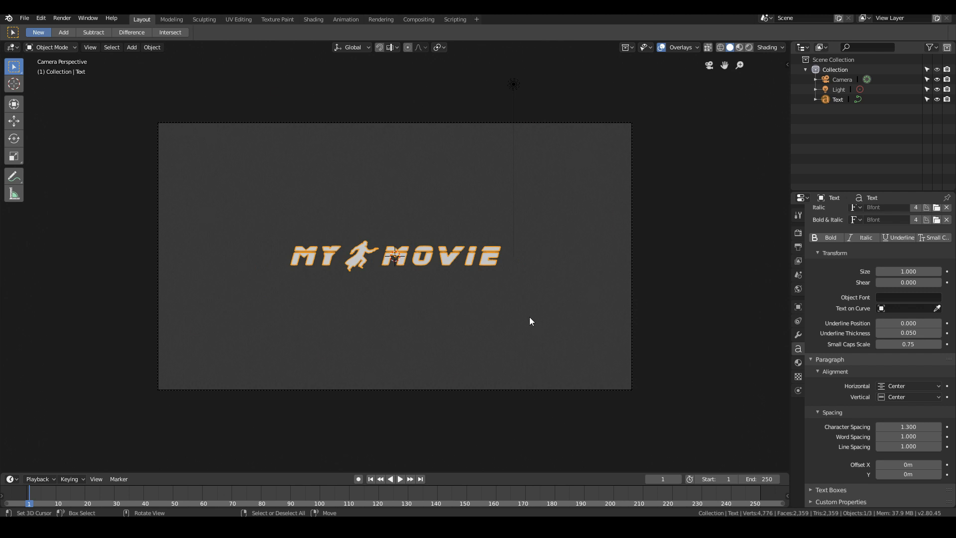
{"action": "scroll", "coordinate": [518, 314], "scroll_direction": "up", "scroll_amount": 3}
{"action": "scroll", "coordinate": [502, 312], "scroll_direction": "down", "scroll_amount": 2}
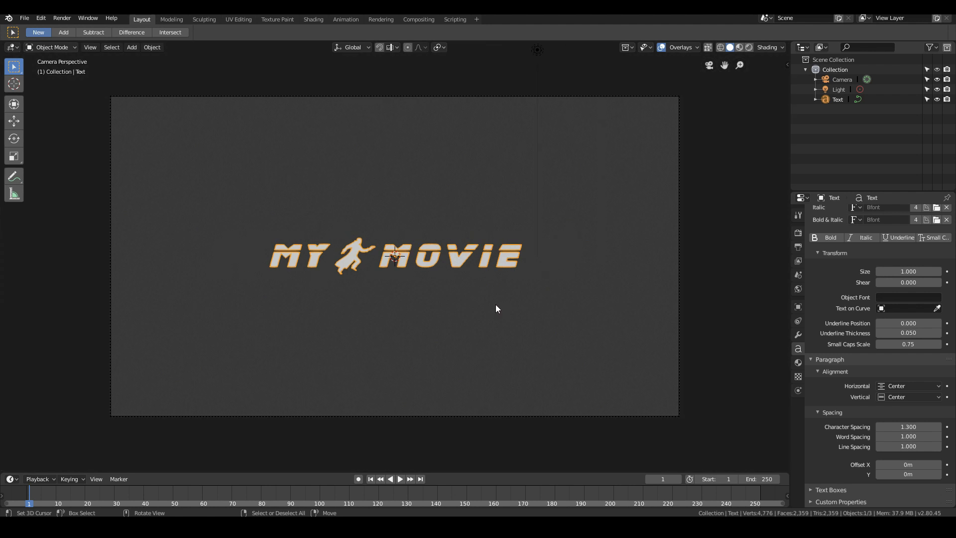
{"action": "scroll", "coordinate": [497, 308], "scroll_direction": "up", "scroll_amount": 2}
{"action": "scroll", "coordinate": [495, 308], "scroll_direction": "up", "scroll_amount": 2}
{"action": "scroll", "coordinate": [495, 308], "scroll_direction": "down", "scroll_amount": 3}
{"action": "scroll", "coordinate": [901, 277], "scroll_direction": "up", "scroll_amount": 6}
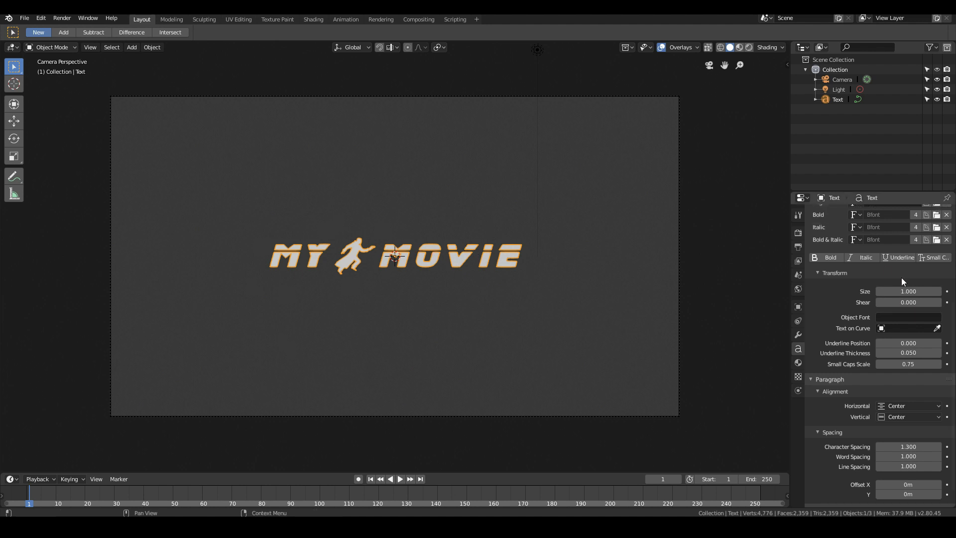
{"action": "scroll", "coordinate": [881, 259], "scroll_direction": "down", "scroll_amount": 6}
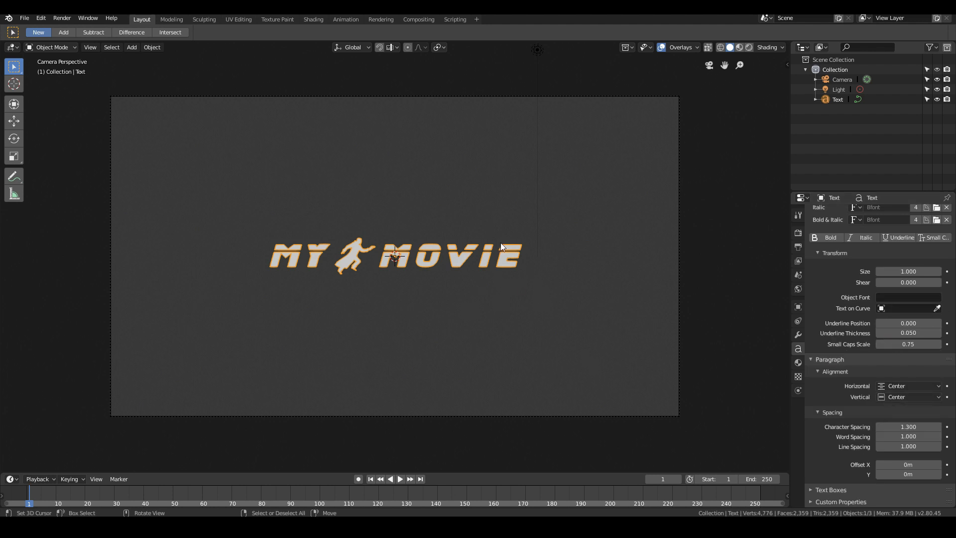
- Convert the title from text to a mesh with the Convert to operator, using Mesh from Curve/Meta/Surf/Text
{"action": "mouse_move", "coordinate": [522, 256]}
{"action": "middle_mouse_down"}
{"action": "mouse_move", "coordinate": [491, 270]}
{"action": "mouse_move", "coordinate": [515, 268]}
{"action": "middle_mouse_up"}
{"action": "scroll", "coordinate": [515, 267], "scroll_direction": "up", "scroll_amount": 2}
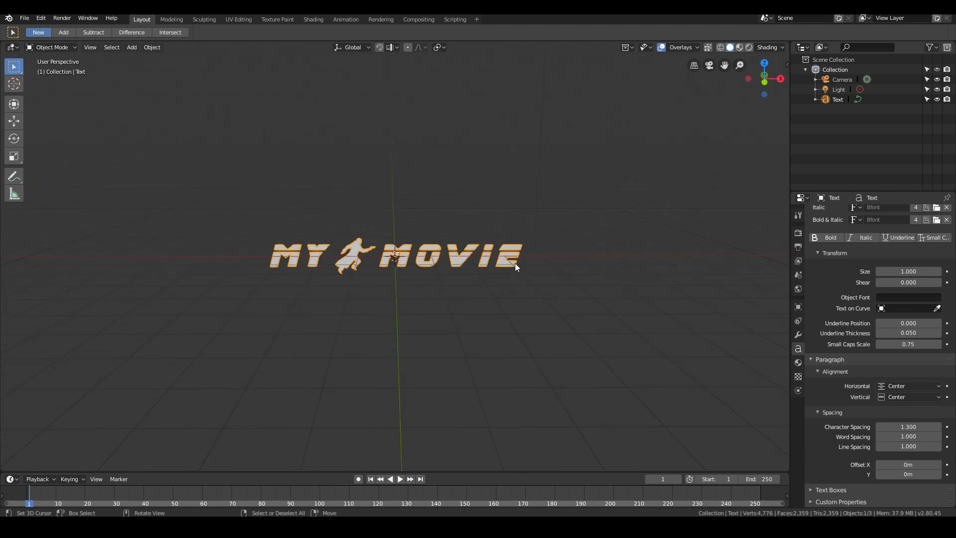
{"action": "key", "text": "F3"}
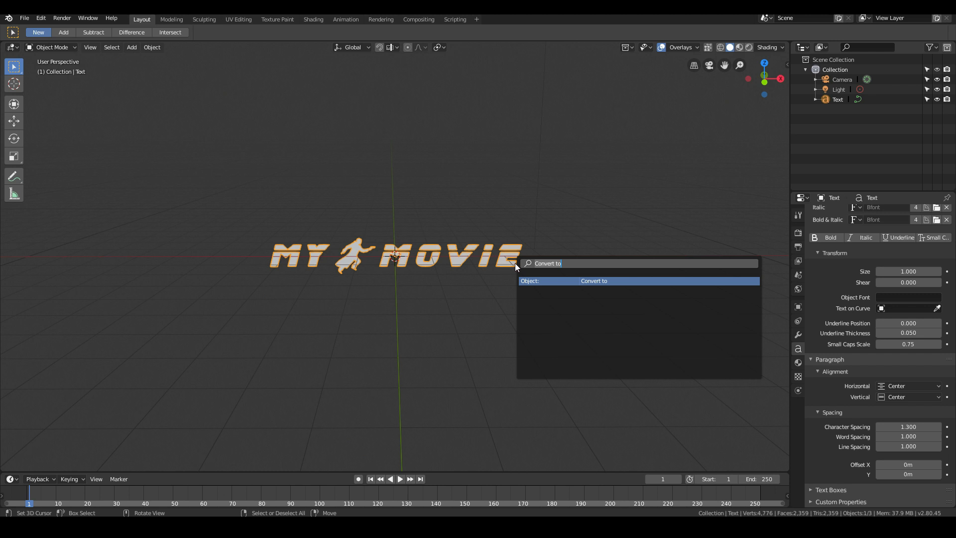
{"action": "key", "text": "BackSpace"}
{"action": "type", "text": "convert to"}
{"action": "key", "text": "Return"}
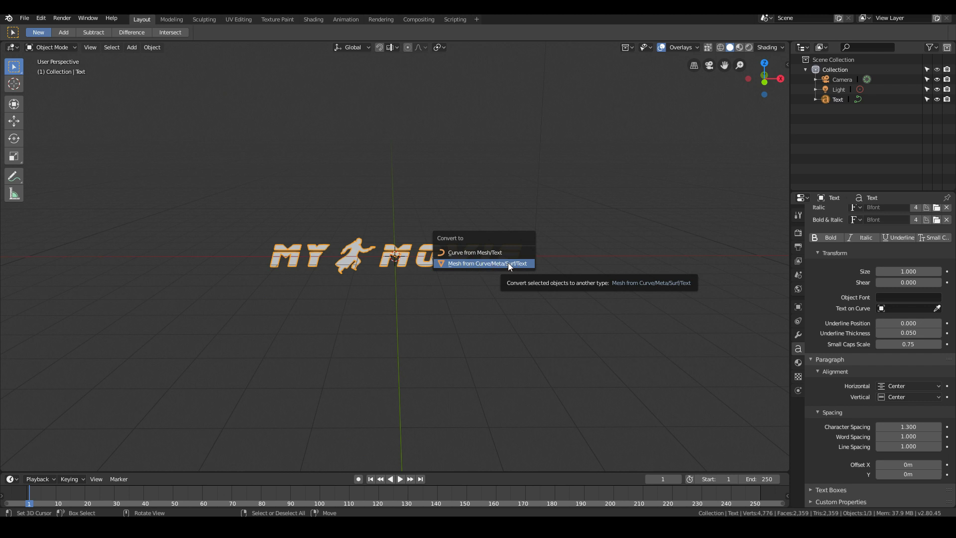
{"action": "left_click", "coordinate": [519, 263]}
- Select all of the title's mesh geometry in Edit Mode and return to Object Mode
{"action": "scroll", "coordinate": [548, 285], "scroll_direction": "up", "scroll_amount": 4}
{"action": "key", "text": "Tab"}
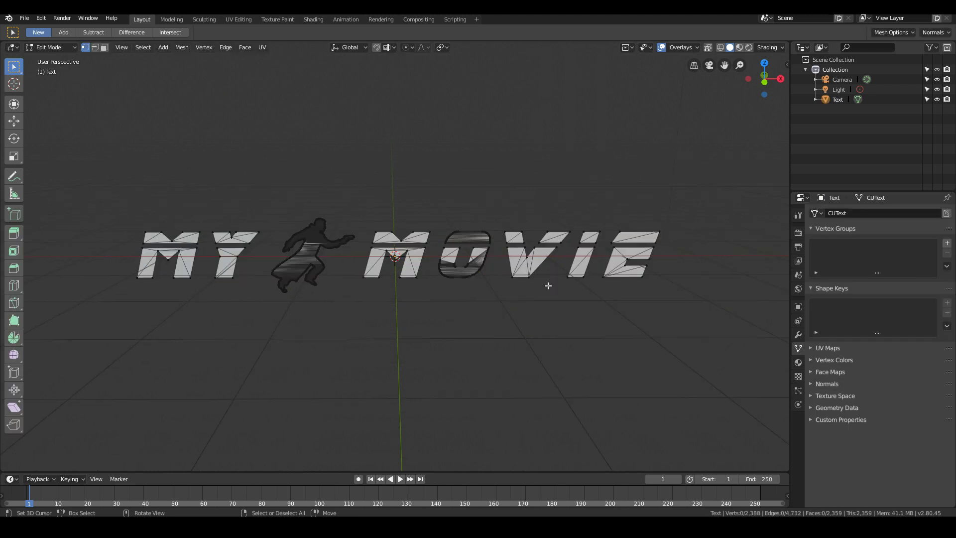
{"action": "scroll", "coordinate": [548, 285], "scroll_direction": "up", "scroll_amount": 2}
{"action": "scroll", "coordinate": [394, 264], "scroll_direction": "down", "scroll_amount": 4}
{"action": "key", "text": "a"}
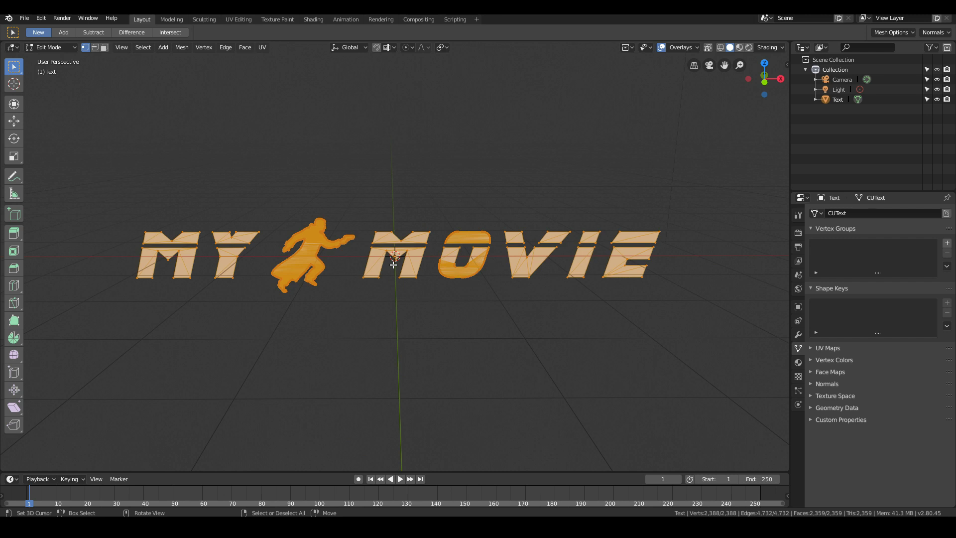
{"action": "key", "text": "Tab"}
- Try a Solidify modifier on the title mesh and remove it
{"action": "middle_click_drag", "start_coordinate": [453, 281], "coordinate": [450, 317]}
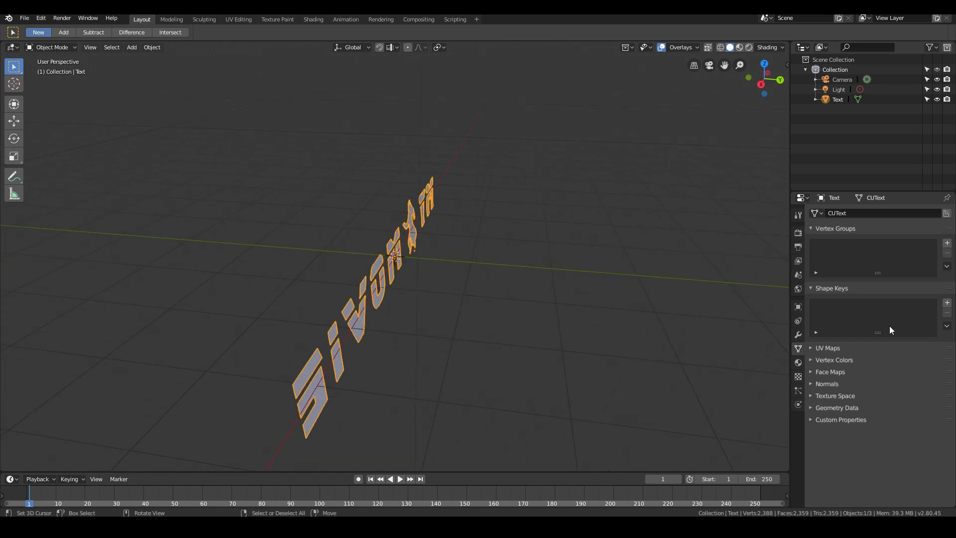
{"action": "left_click", "coordinate": [799, 334]}
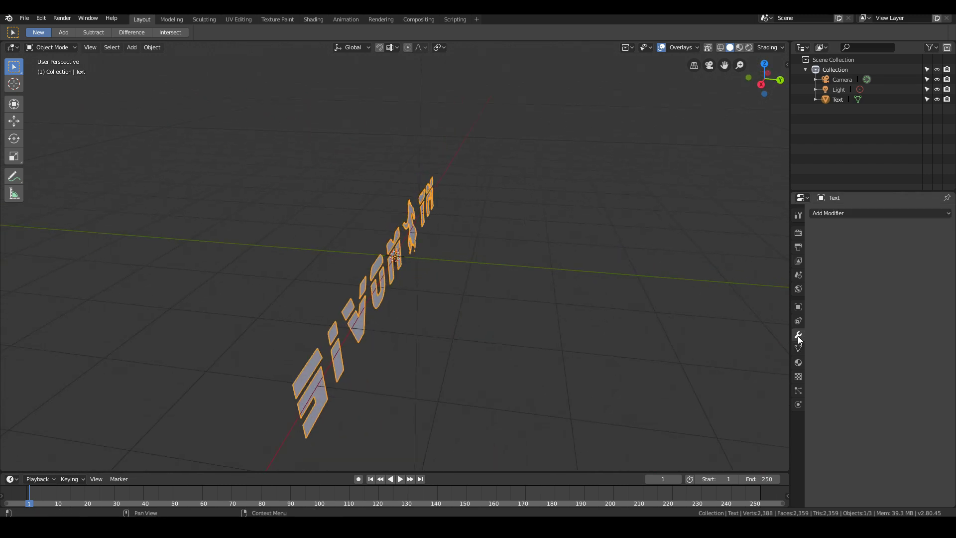
{"action": "left_click", "coordinate": [827, 214]}
{"action": "left_click", "coordinate": [756, 367]}
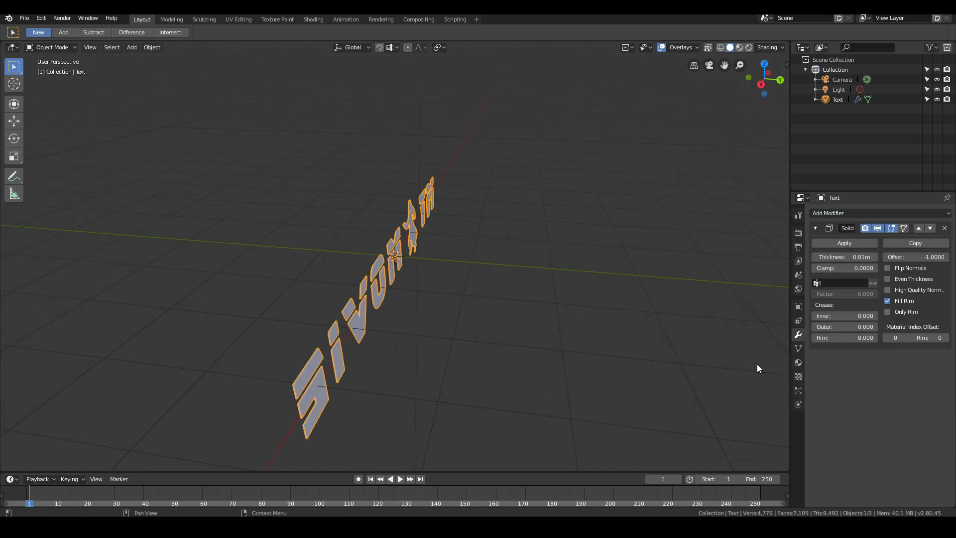
{"action": "left_click", "coordinate": [945, 228]}
- Extrude all of the title's faces about 0.24 m along the global Y axis and return to Object Mode
{"action": "middle_click_drag", "start_coordinate": [443, 303], "coordinate": [540, 295]}
{"action": "key", "text": "Tab"}
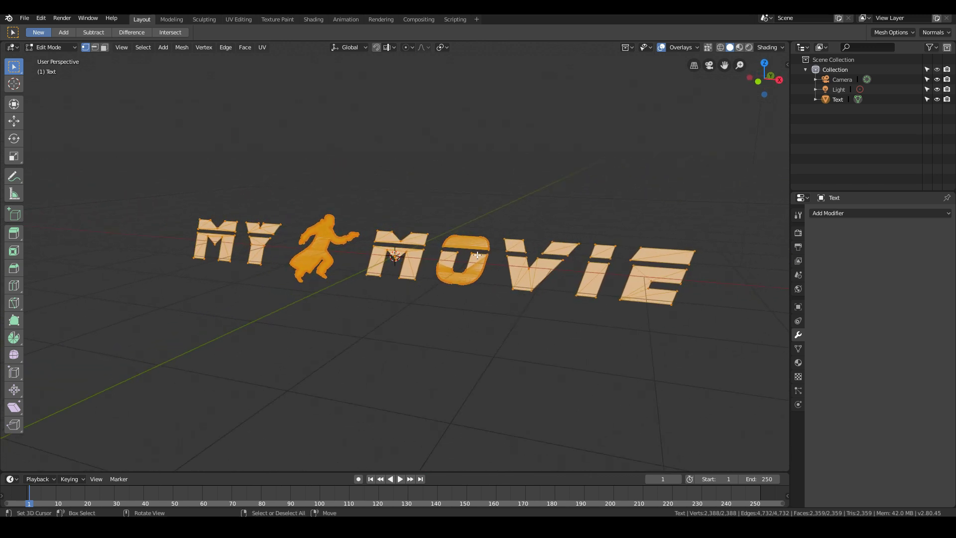
{"action": "middle_click_drag", "start_coordinate": [477, 255], "coordinate": [397, 282]}
{"action": "key", "text": "e"}
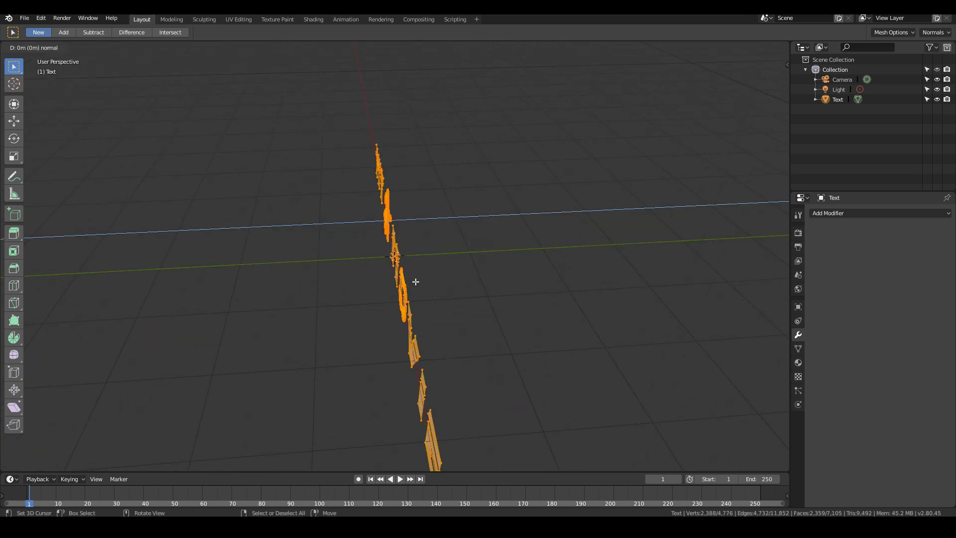
{"action": "key", "text": "y"}
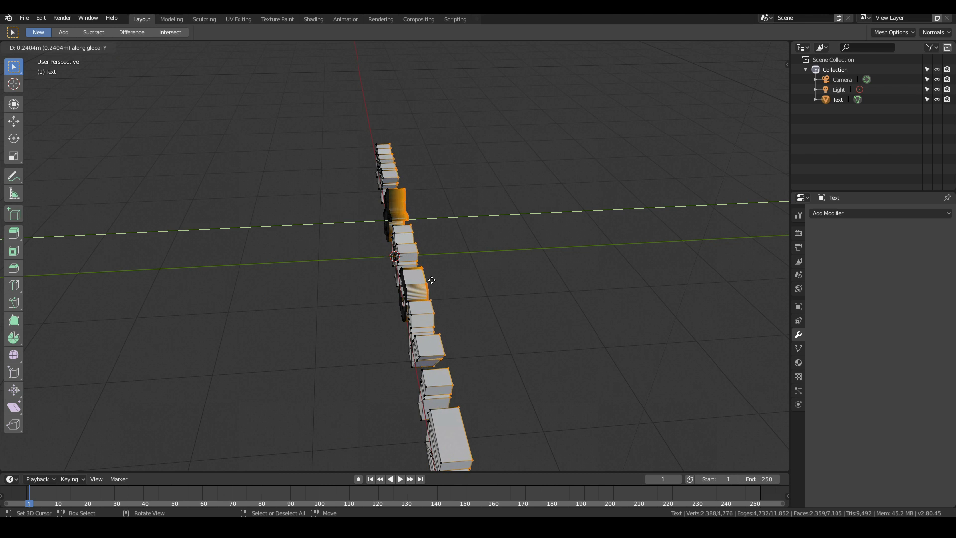
{"action": "left_click", "coordinate": [433, 280]}
{"action": "middle_click_drag", "start_coordinate": [433, 279], "coordinate": [518, 271]}
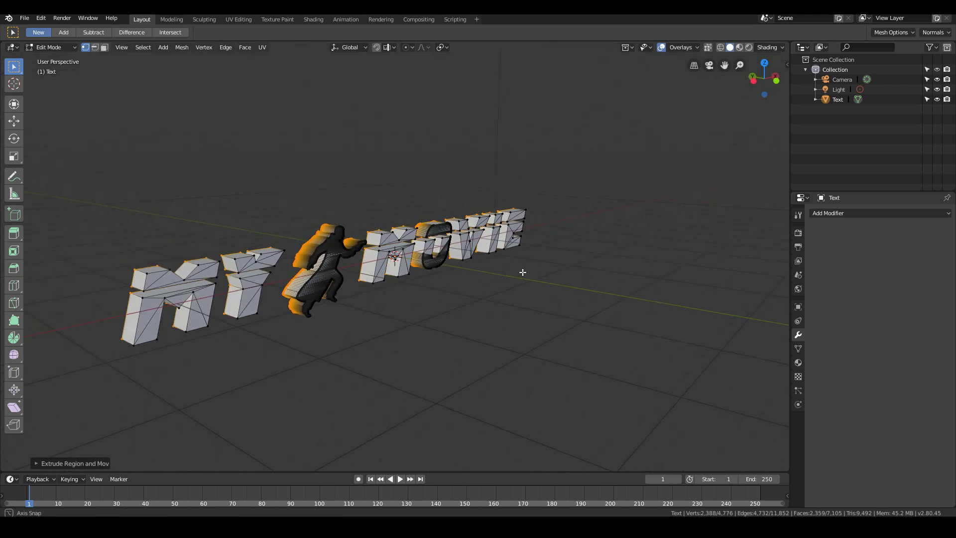
{"action": "key", "text": "Tab"}
- Examine the extruded title's depth from the front and through the camera
{"action": "key", "text": "KP_0"}
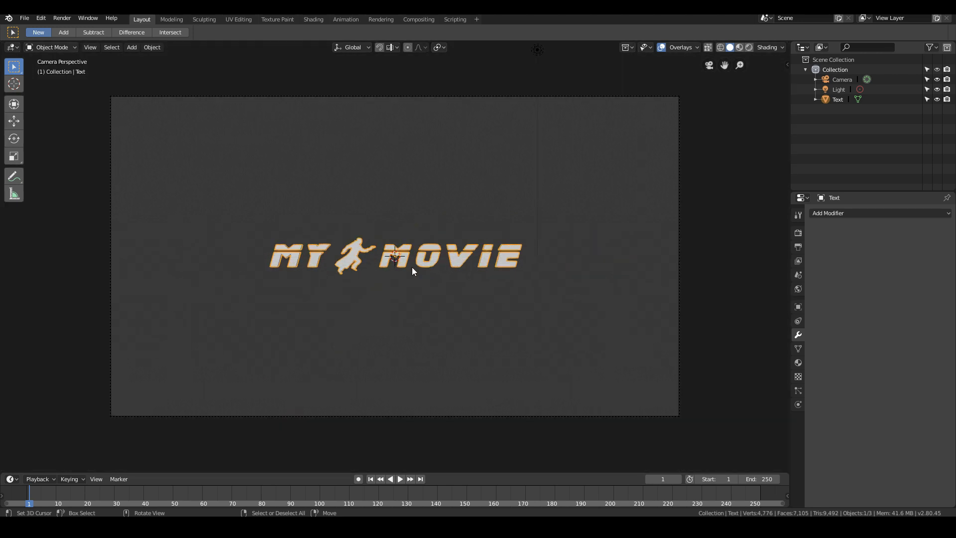
{"action": "mouse_move", "coordinate": [411, 267]}
{"action": "middle_mouse_down"}
{"action": "mouse_move", "coordinate": [292, 292]}
{"action": "mouse_move", "coordinate": [405, 271]}
{"action": "middle_mouse_up"}
{"action": "scroll", "coordinate": [292, 292], "scroll_direction": "up", "scroll_amount": 4}
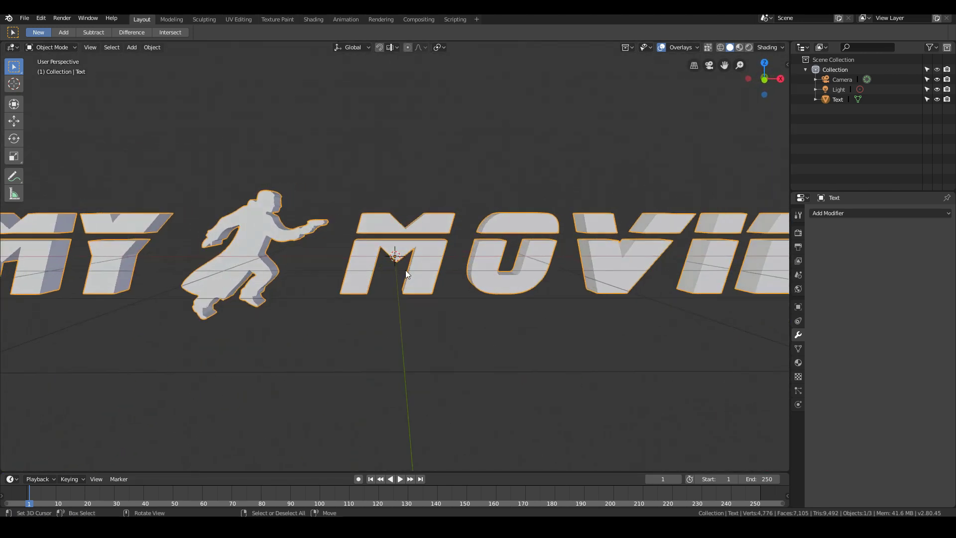
{"action": "scroll", "coordinate": [405, 271], "scroll_direction": "down", "scroll_amount": 4}
{"action": "key", "text": "KP_0"}
{"action": "scroll", "coordinate": [405, 270], "scroll_direction": "up", "scroll_amount": 4}
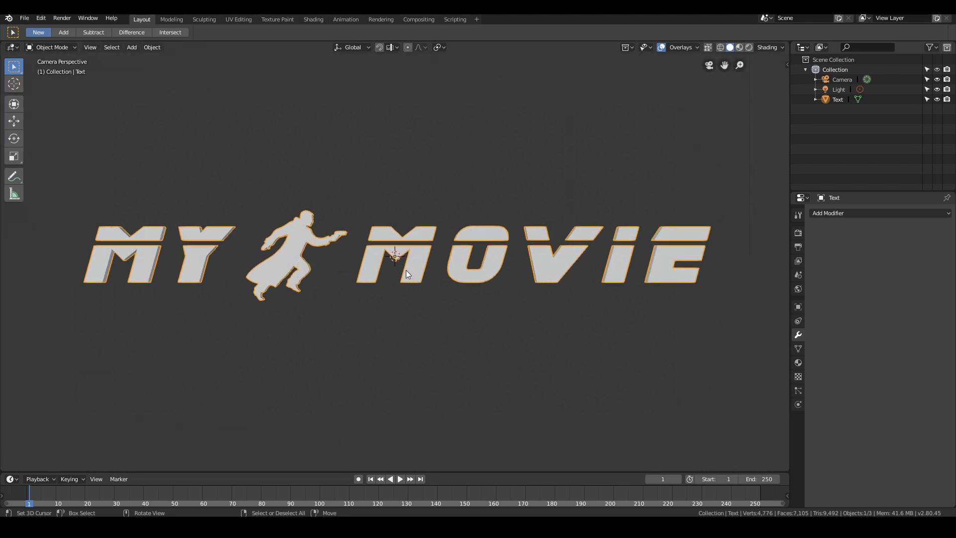
{"action": "scroll", "coordinate": [405, 270], "scroll_direction": "down", "scroll_amount": 2}
- Deepen the title by moving its selected back faces about 0.27 m along the global Y axis, and return to Object Mode
{"action": "middle_click_drag", "start_coordinate": [408, 284], "coordinate": [478, 309]}
{"action": "key", "text": "Tab"}
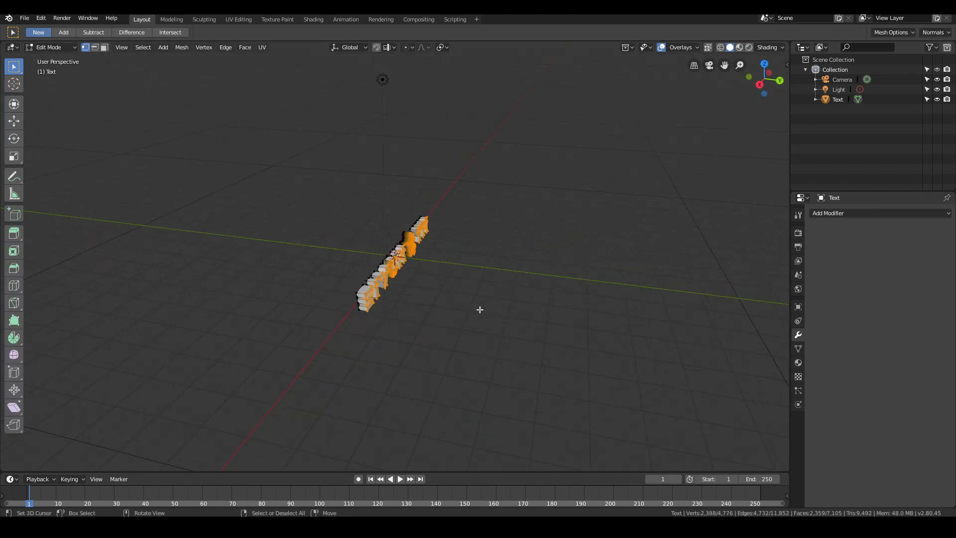
{"action": "scroll", "coordinate": [461, 309], "scroll_direction": "up", "scroll_amount": 2}
{"action": "key", "text": "g"}
{"action": "key", "text": "y"}
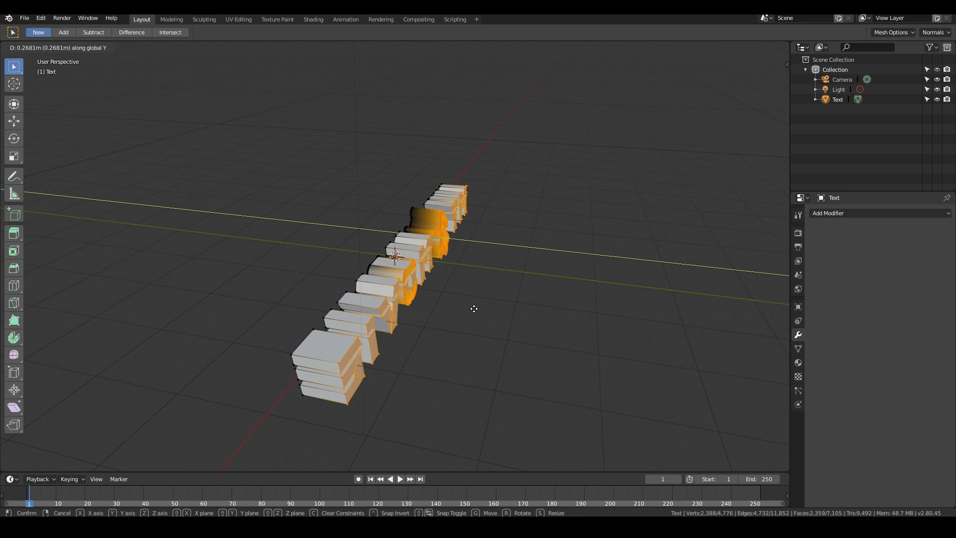
{"action": "left_click", "coordinate": [474, 309]}
{"action": "key", "text": "KP_0"}
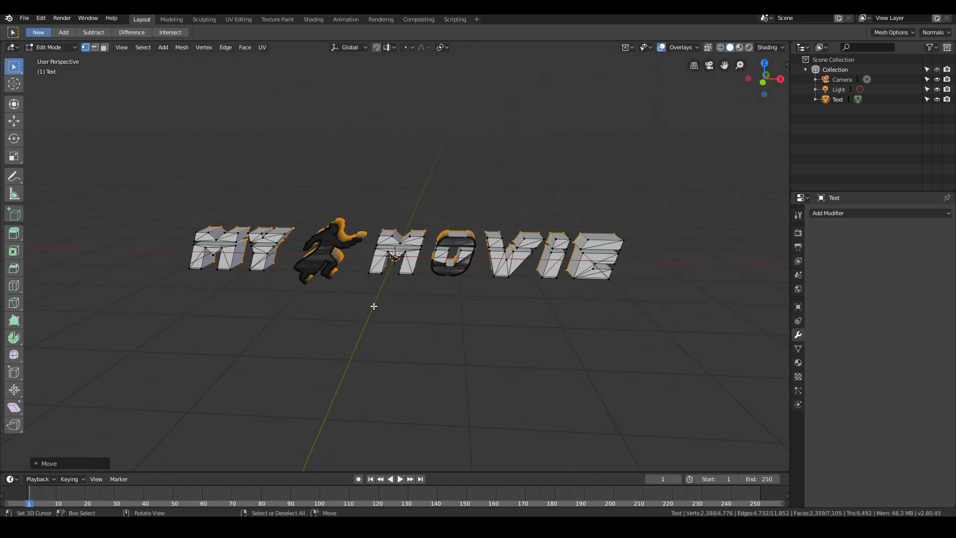
{"action": "key", "text": "Tab"}
{"action": "scroll", "coordinate": [524, 258], "scroll_direction": "up", "scroll_amount": 2}
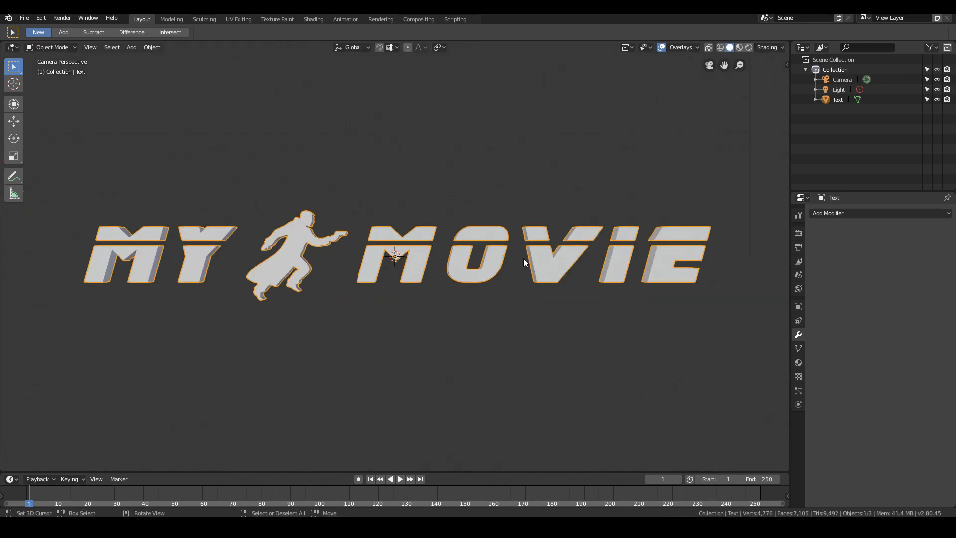
- Examine the title's framing through the camera and look over the YouTube tutorial page "Blender2 79 Dissolve Suzanne with wind and particles" in the browser
{"action": "scroll", "coordinate": [602, 258], "scroll_direction": "down", "scroll_amount": 2}
{"action": "scroll", "coordinate": [608, 239], "scroll_direction": "up", "scroll_amount": 2}
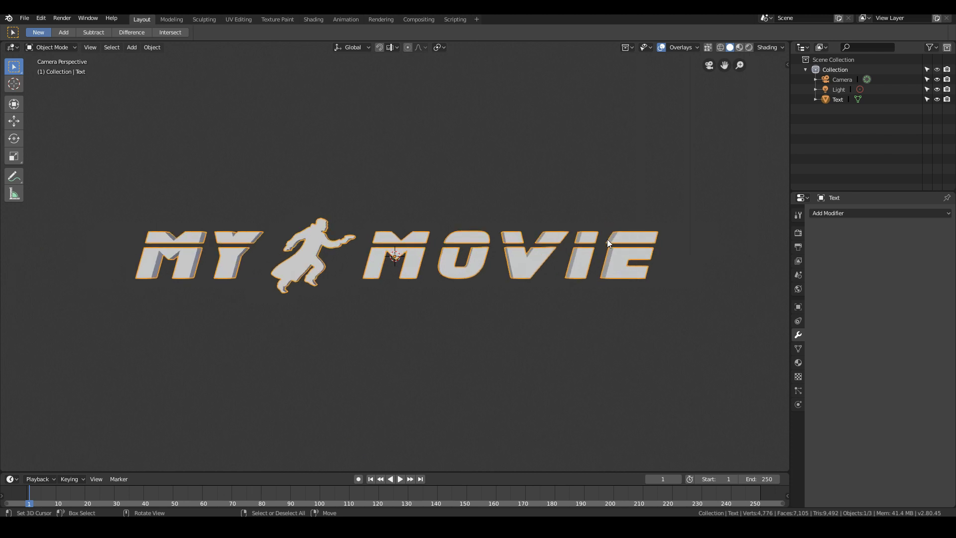
{"action": "scroll", "coordinate": [140, 267], "scroll_direction": "down", "scroll_amount": 6}
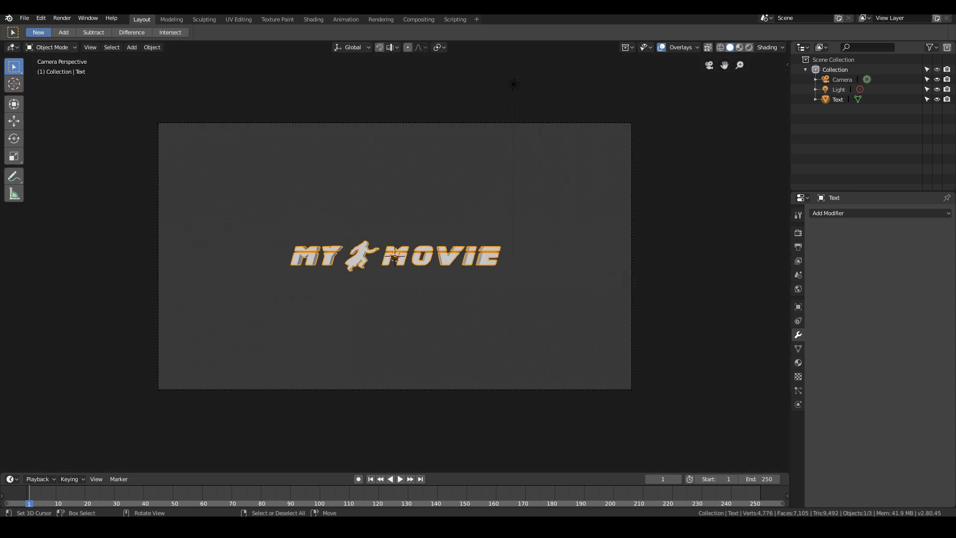
{"action": "scroll", "coordinate": [395, 256], "scroll_direction": "up", "scroll_amount": 1}
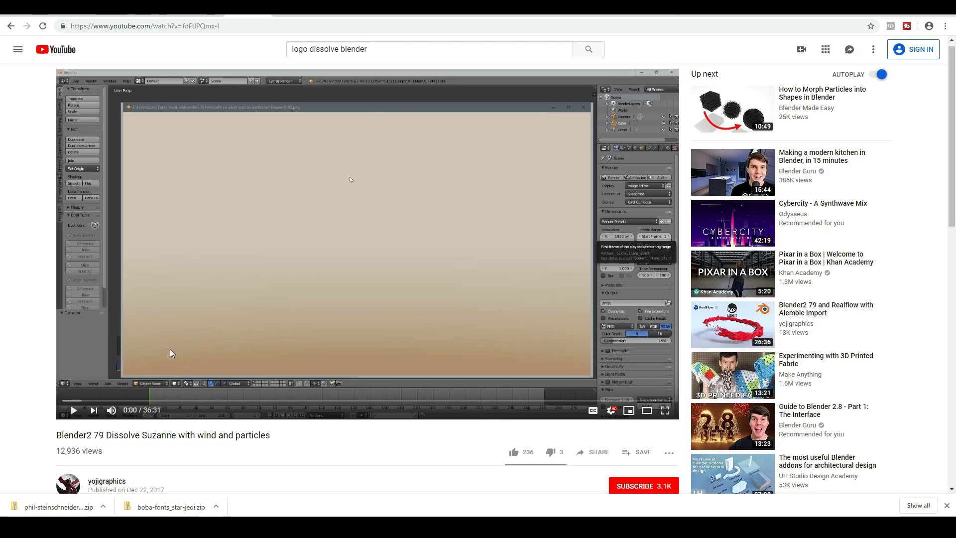
{"action": "scroll", "coordinate": [149, 388], "scroll_direction": "down", "scroll_amount": 1}
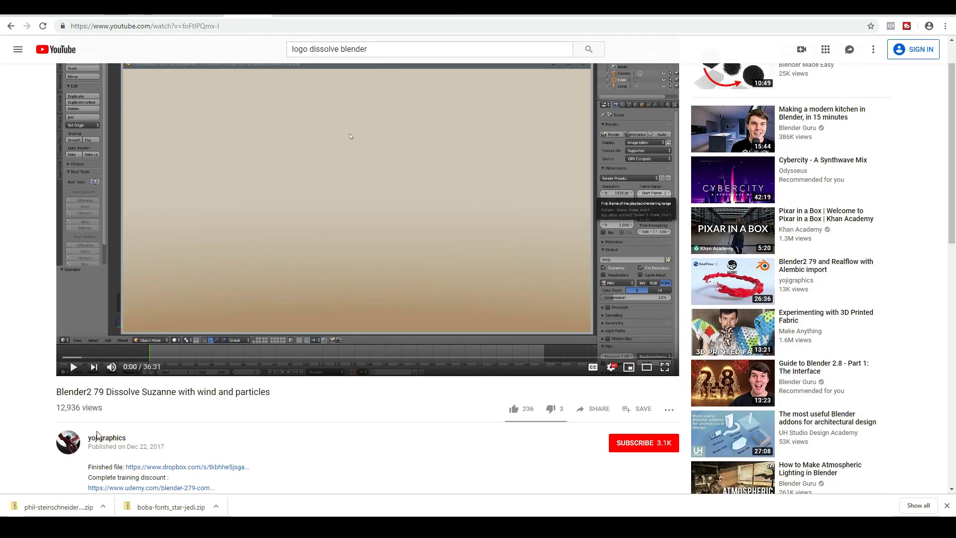
{"action": "scroll", "coordinate": [246, 428], "scroll_direction": "down", "scroll_amount": 1}
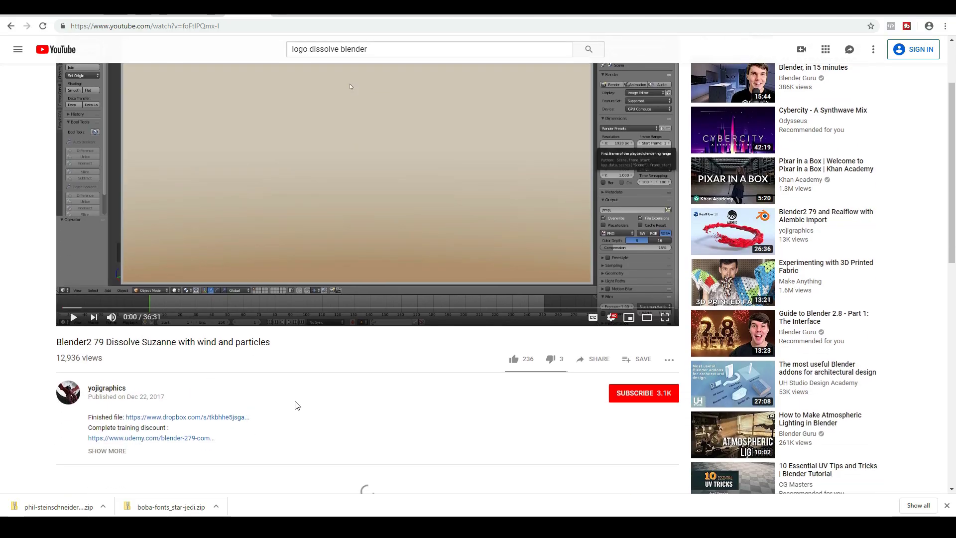
{"action": "scroll", "coordinate": [297, 406], "scroll_direction": "up", "scroll_amount": 2}
{"action": "scroll", "coordinate": [232, 356], "scroll_direction": "down", "scroll_amount": 2}
{"action": "scroll", "coordinate": [229, 359], "scroll_direction": "down", "scroll_amount": 1}
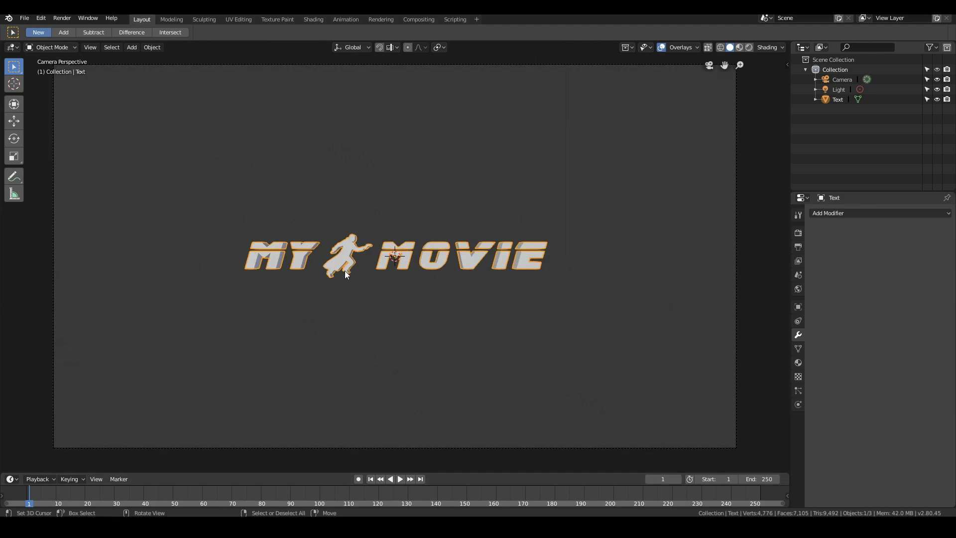
{"action": "scroll", "coordinate": [346, 274], "scroll_direction": "down", "scroll_amount": 2}
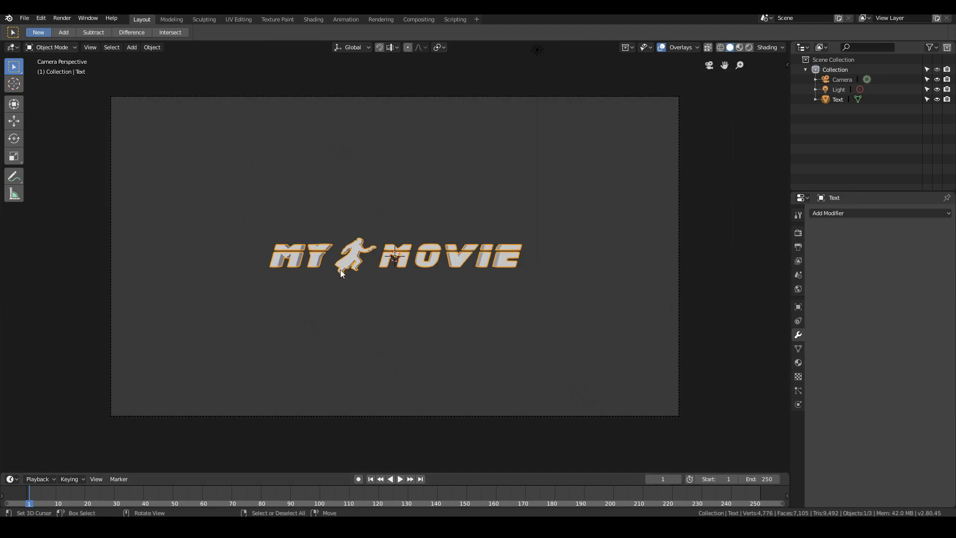
- In front view, place the 3D cursor just below the title's centre and add a cube there
{"action": "key", "text": "KP_1"}
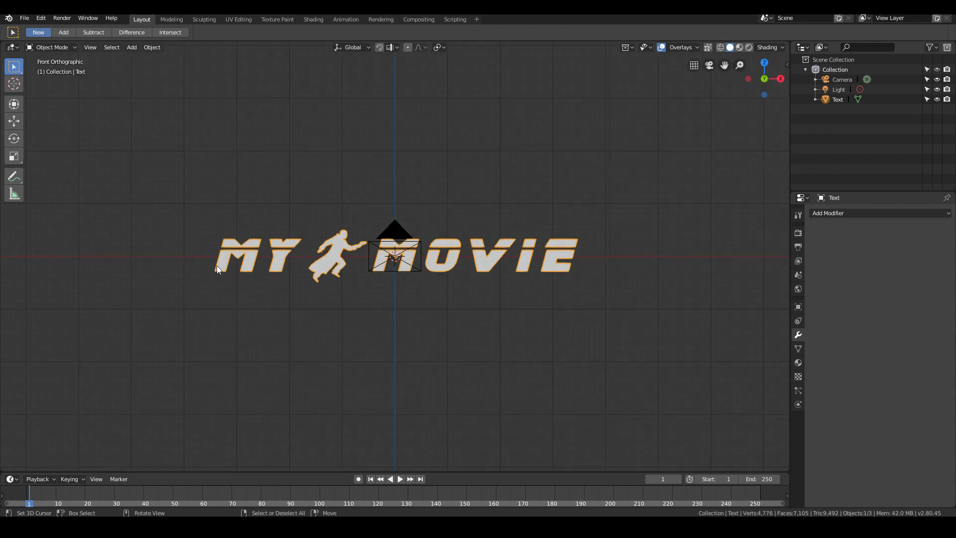
{"action": "left_click", "coordinate": [395, 304]}
{"action": "left_click", "coordinate": [393, 306]}
{"action": "key", "text": "shift+a"}
{"action": "mouse_move", "coordinate": [356, 268]}
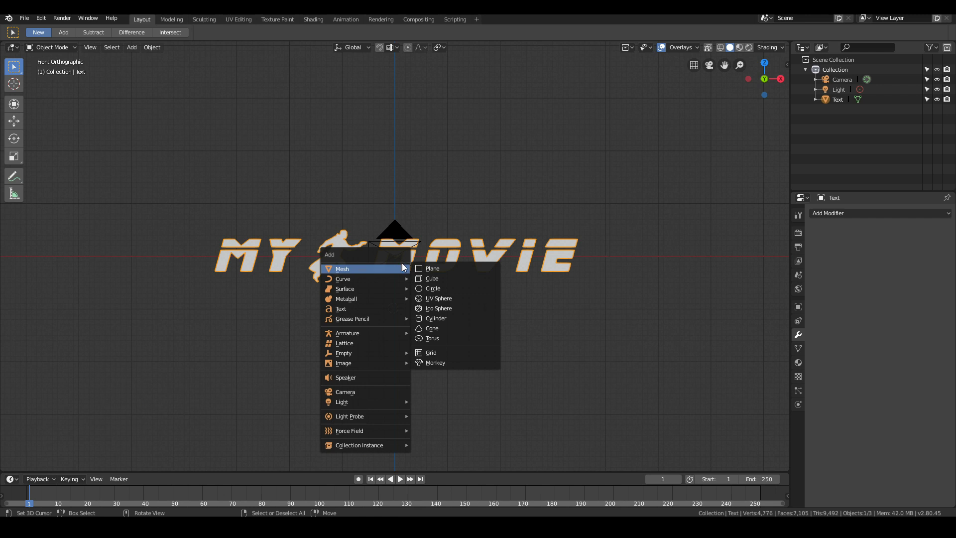
{"action": "left_click", "coordinate": [444, 279]}
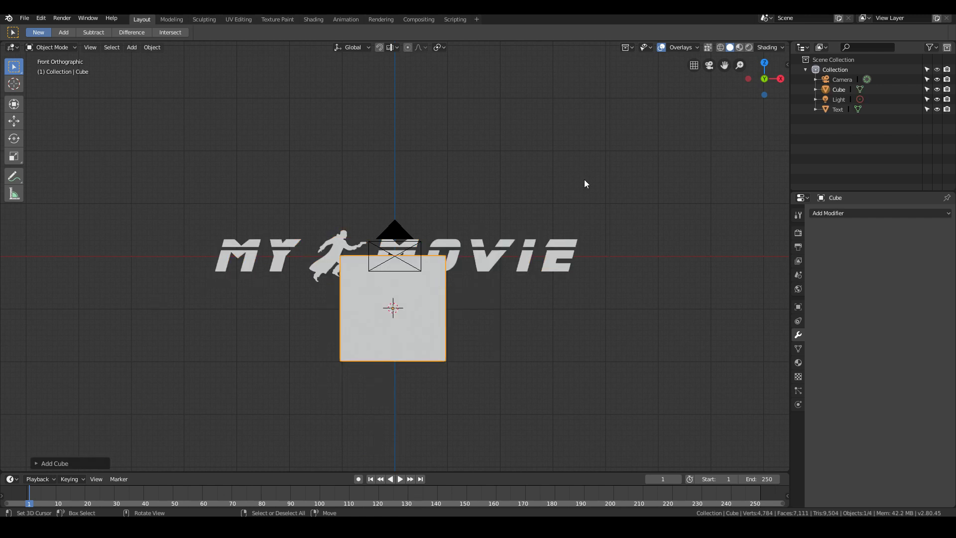
- Scale the cube's mesh along the X axis in Edit Mode until it is slightly wider than the title, and return to Object Mode
{"action": "key", "text": "Tab"}
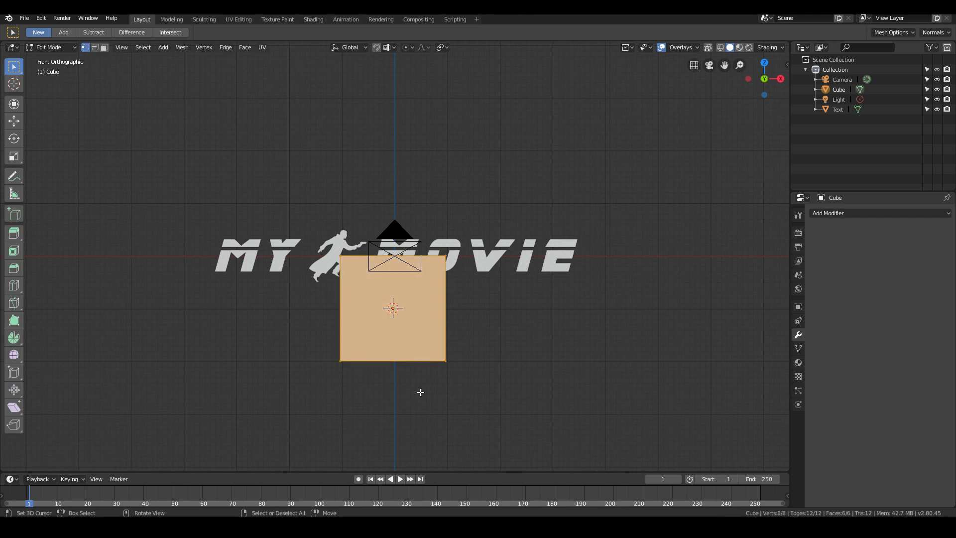
{"action": "key", "text": "s"}
{"action": "key", "text": "x"}
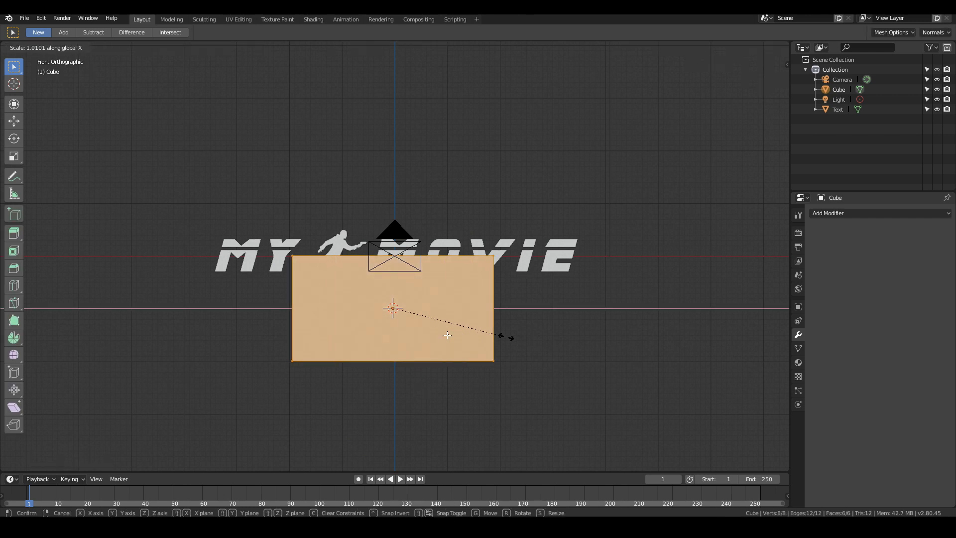
{"action": "left_click", "coordinate": [448, 335]}
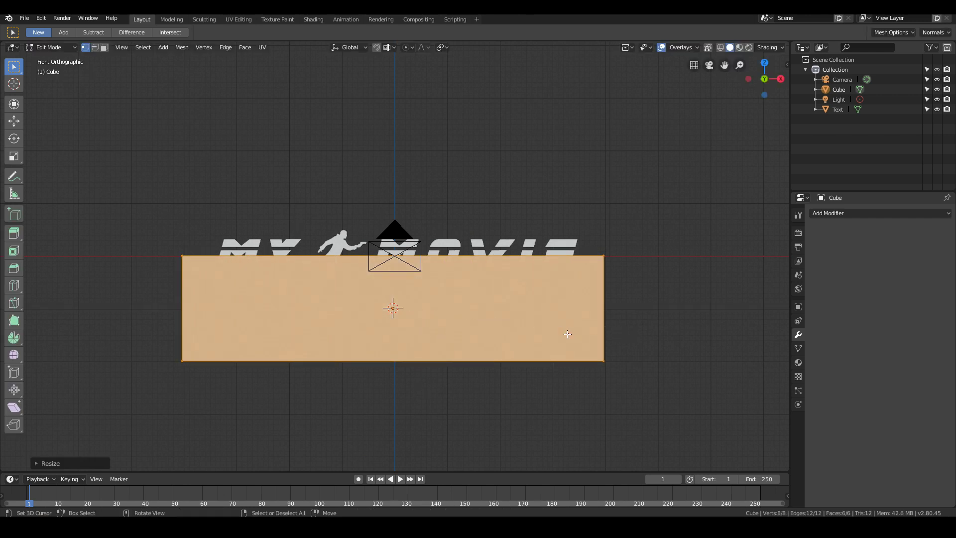
{"action": "key", "text": "s"}
{"action": "key", "text": "x"}
{"action": "left_click", "coordinate": [568, 333]}
{"action": "key", "text": "Tab"}
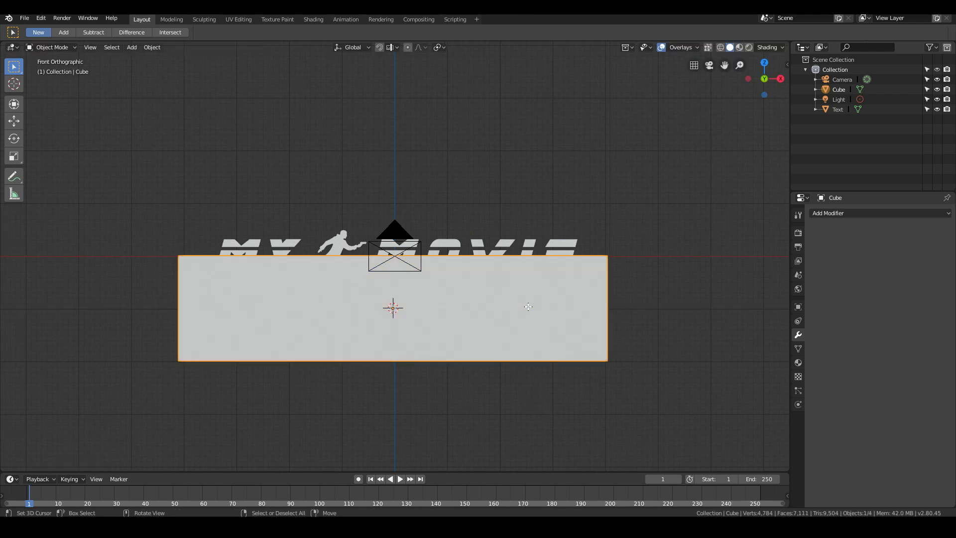
- Move the widened block down along Z to about -1.8 m so it sits just below the title
{"action": "key", "text": "g"}
{"action": "key", "text": "z"}
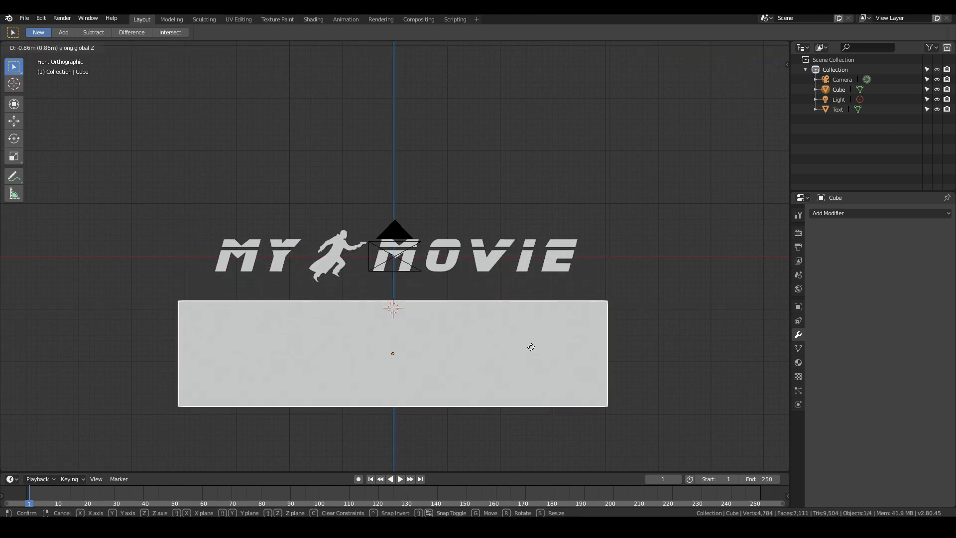
{"action": "left_click", "coordinate": [524, 345]}
{"action": "scroll", "coordinate": [524, 349], "scroll_direction": "up", "scroll_amount": 2}
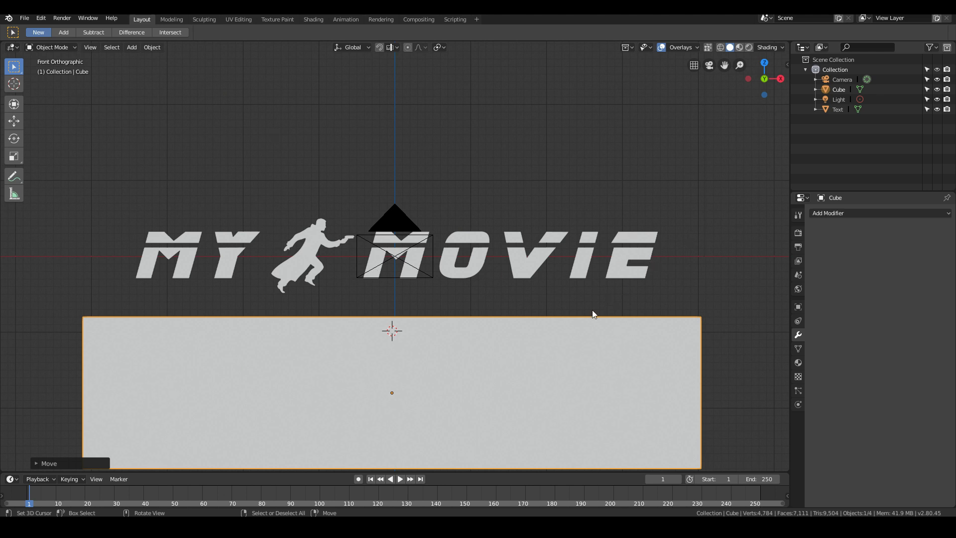
{"action": "scroll", "coordinate": [593, 310], "scroll_direction": "down", "scroll_amount": 2}
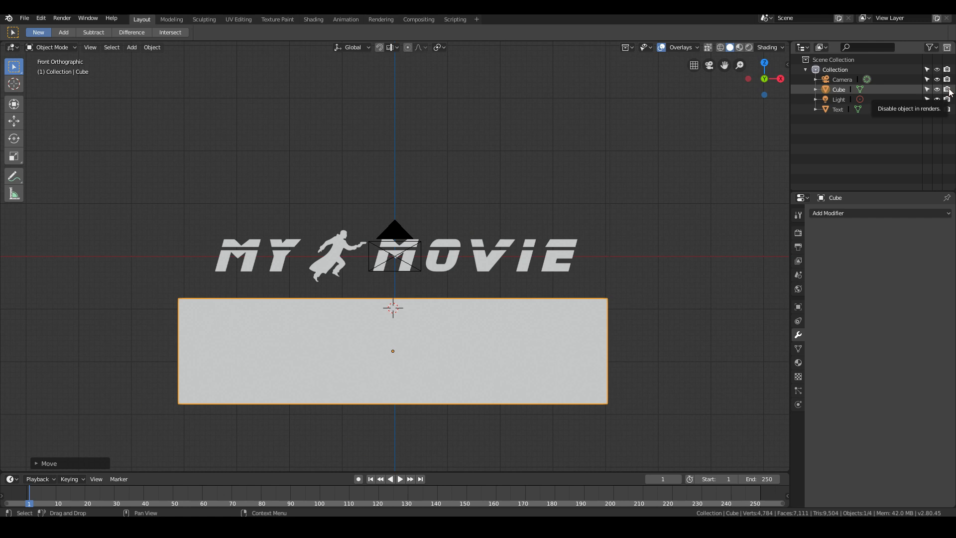
- Rename the cube as LogoRipper and disable it in renders
{"action": "double_click", "coordinate": [837, 90]}
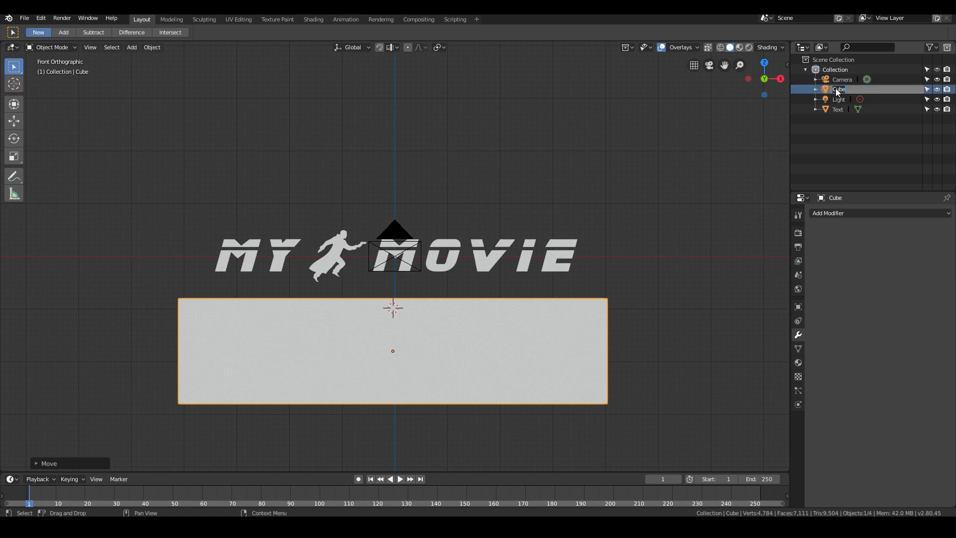
{"action": "type", "text": "LogoRipper"}
{"action": "key", "text": "Return"}
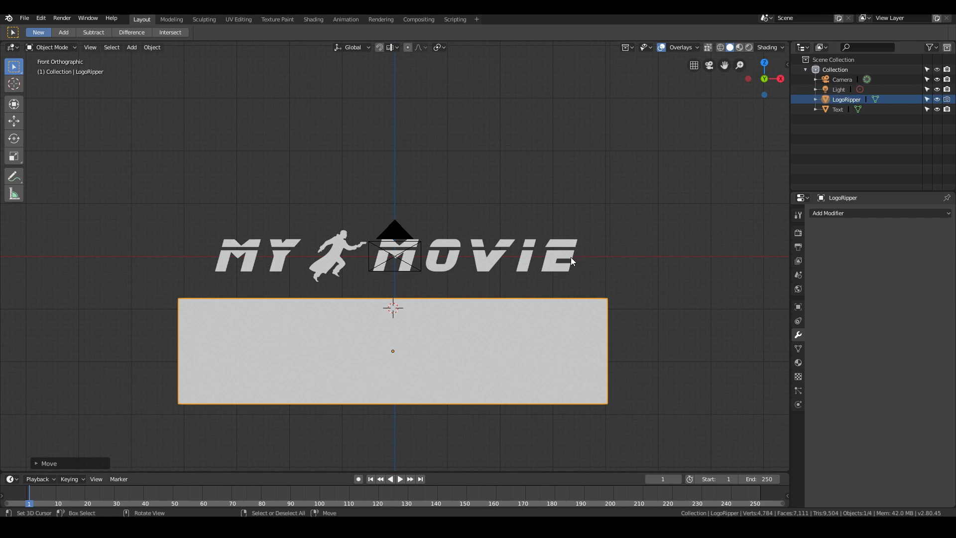
- Rename the title object as MyMovieText
{"action": "left_click", "coordinate": [534, 261]}
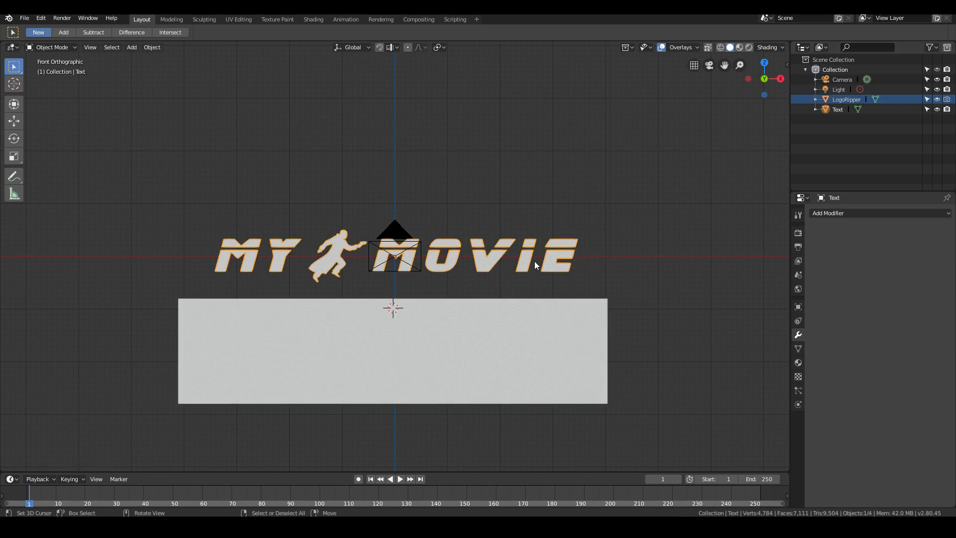
{"action": "double_click", "coordinate": [841, 109]}
{"action": "type", "text": "M"}
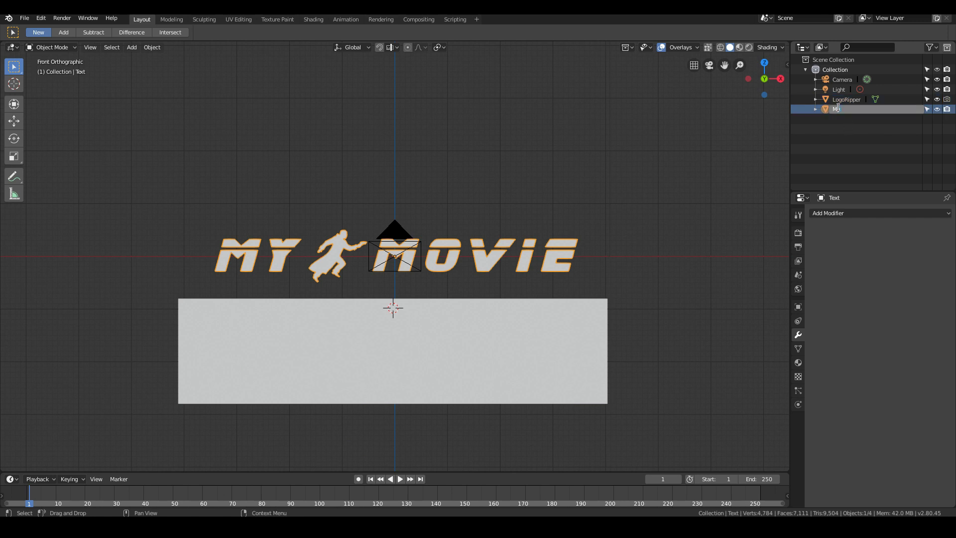
{"action": "type", "text": "yMovieText"}
{"action": "key", "text": "Return"}
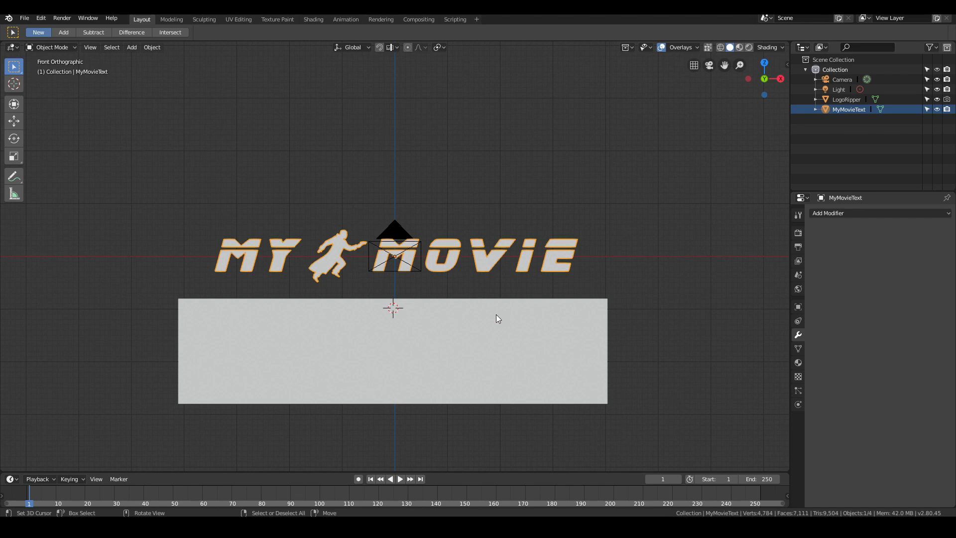
- Render the current frame to check the LogoRipper block's render visibility, and close the render result
{"action": "key", "text": "F12"}
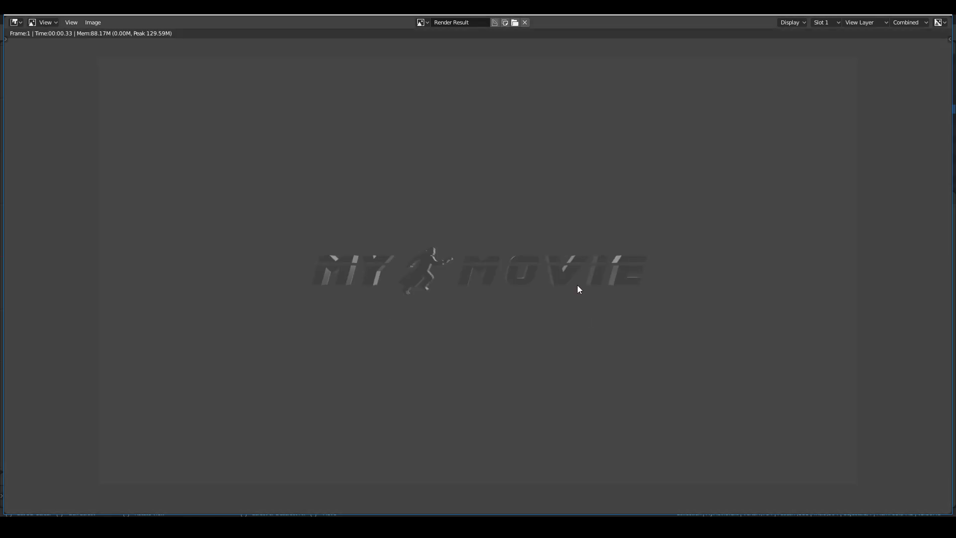
{"action": "key", "text": "Escape"}
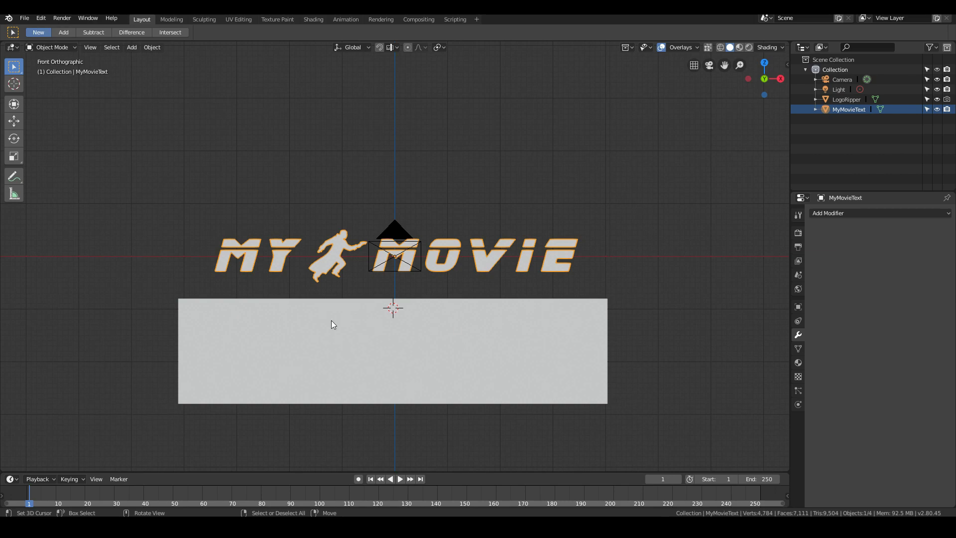
{"action": "left_click", "coordinate": [373, 325]}
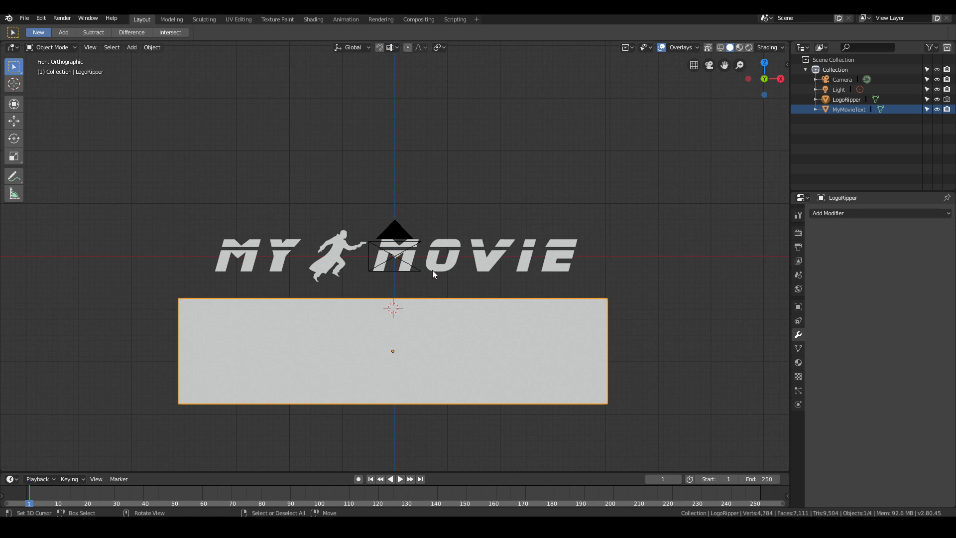
- Add a Boolean modifier to the title using the Difference operation with LogoRipper as its object
{"action": "left_click", "coordinate": [486, 259]}
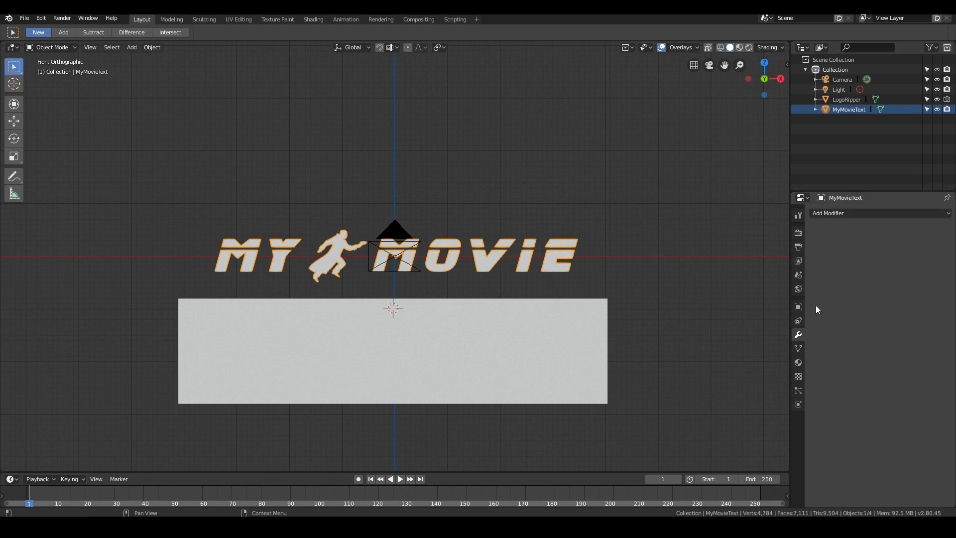
{"action": "left_click", "coordinate": [852, 214]}
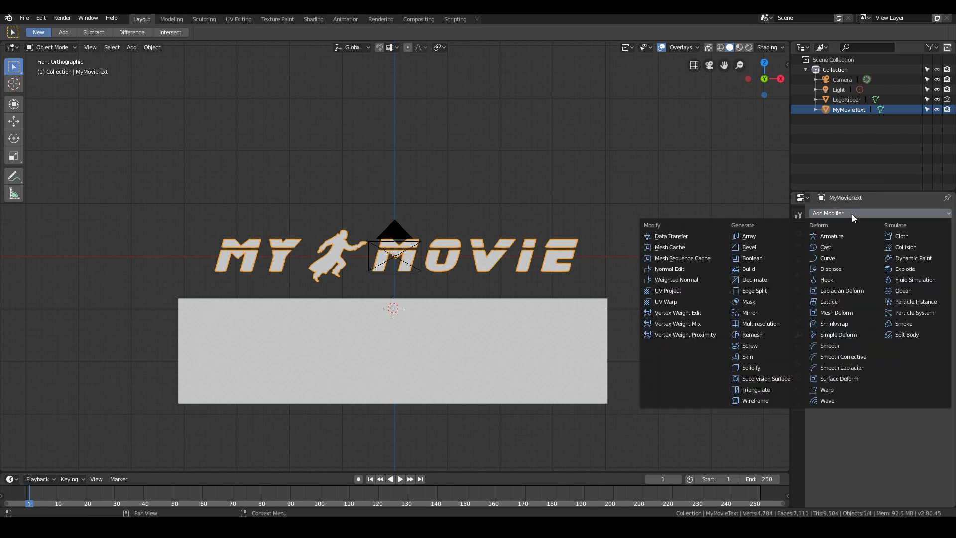
{"action": "left_click", "coordinate": [763, 257]}
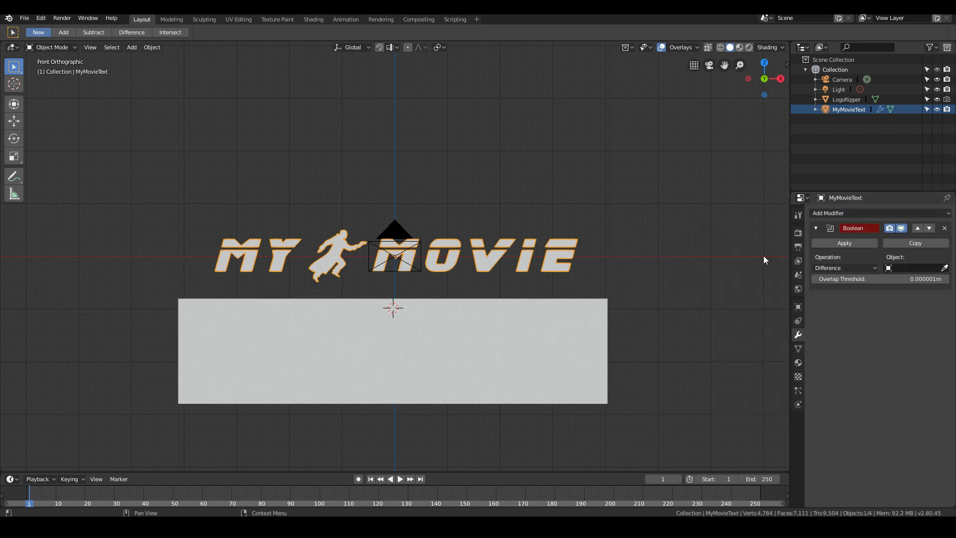
{"action": "left_click", "coordinate": [930, 268]}
{"action": "left_click", "coordinate": [860, 284]}
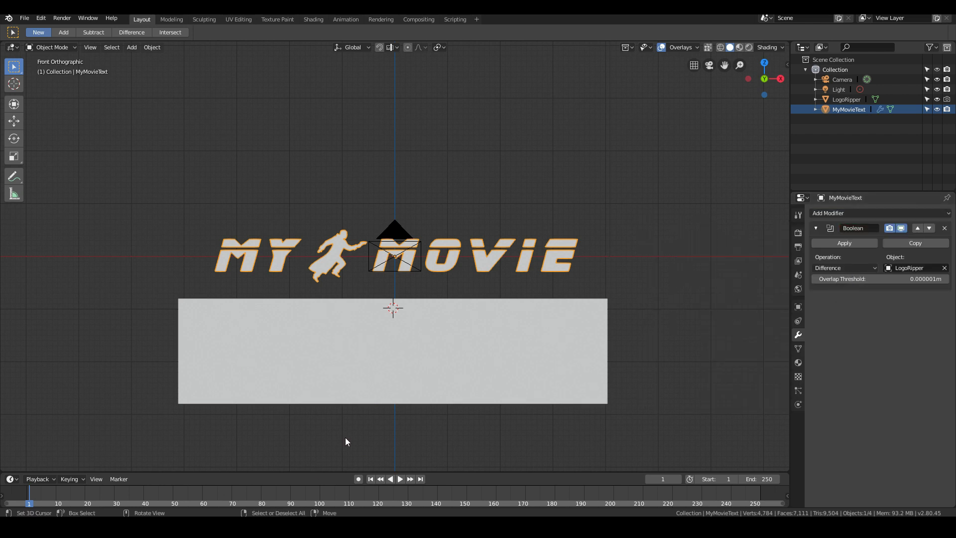
- Set the LogoRipper block's viewport display to Wire
{"action": "left_click", "coordinate": [493, 356]}
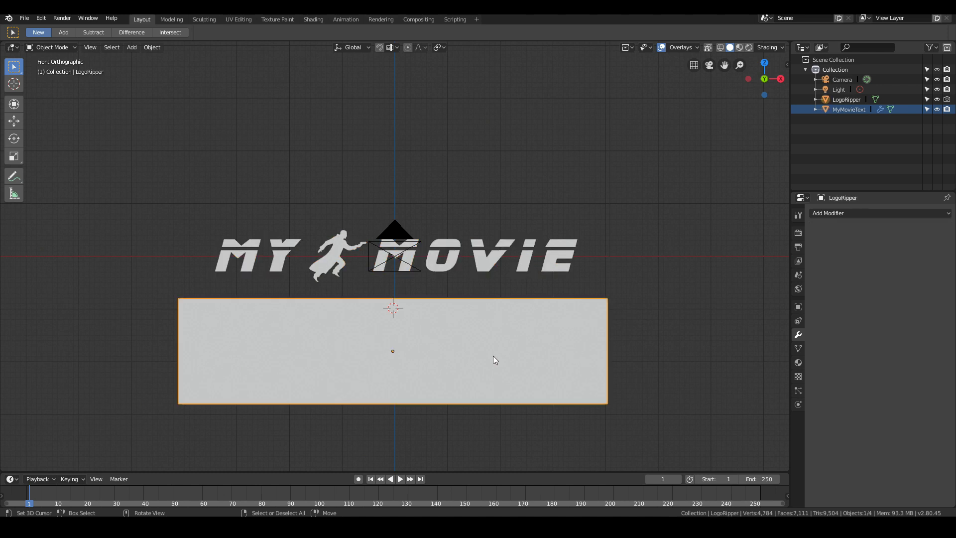
{"action": "left_click", "coordinate": [798, 308]}
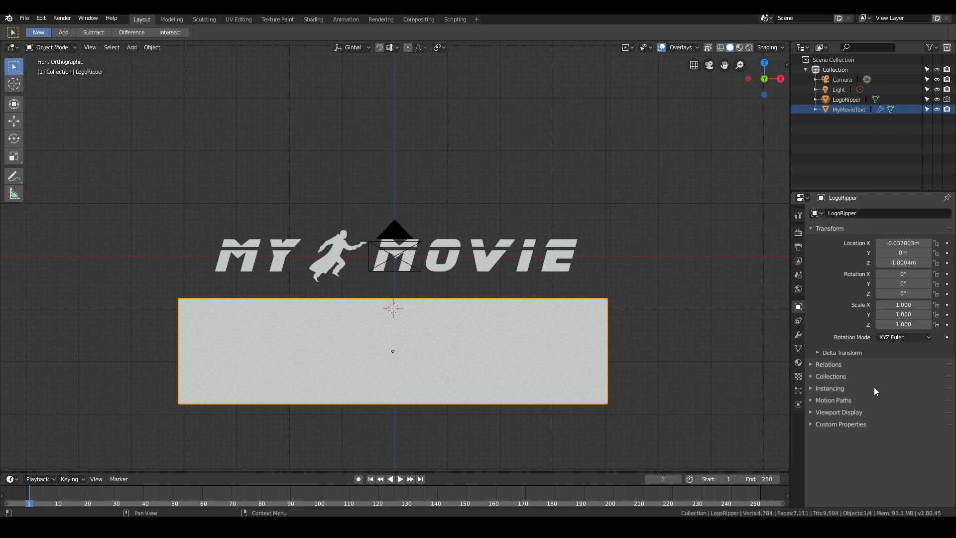
{"action": "left_click", "coordinate": [825, 413]}
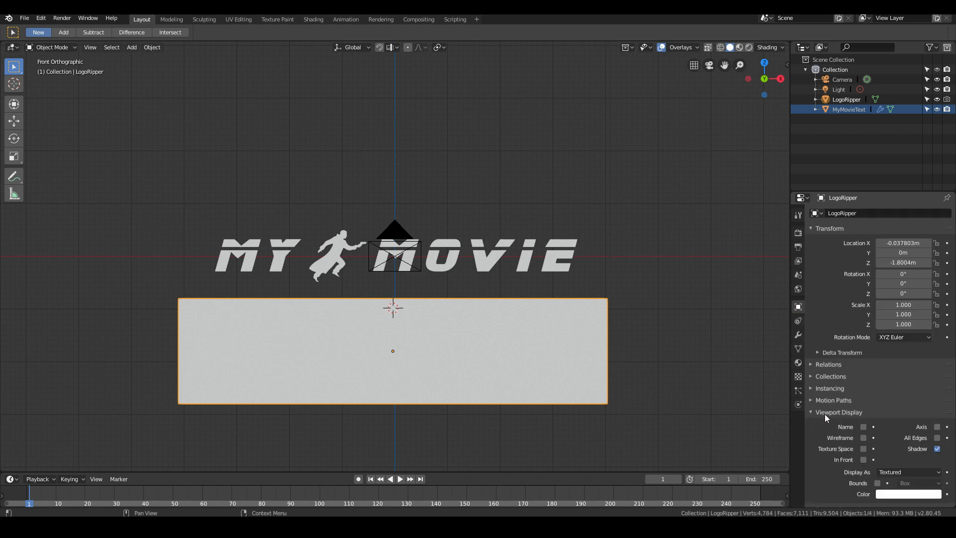
{"action": "scroll", "coordinate": [837, 438], "scroll_direction": "down", "scroll_amount": 1}
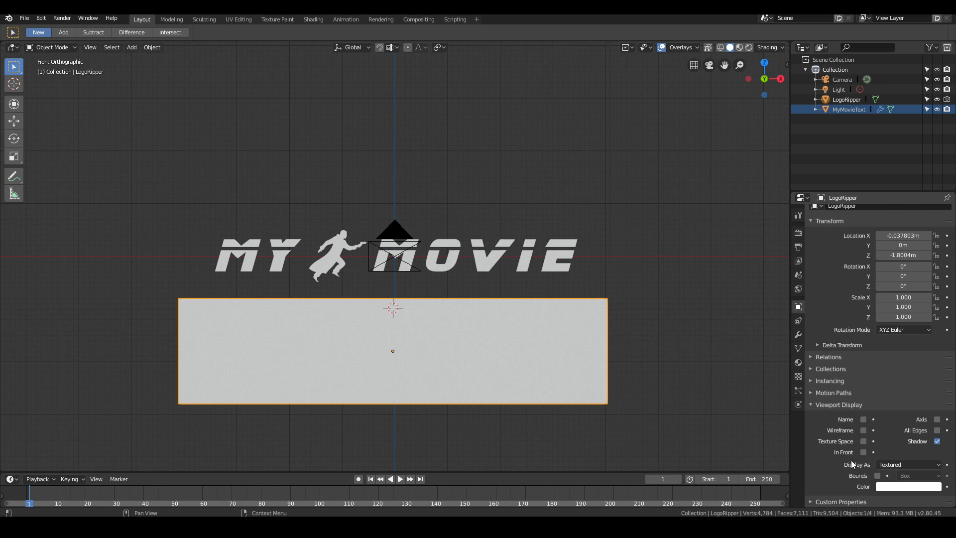
{"action": "left_click", "coordinate": [893, 463]}
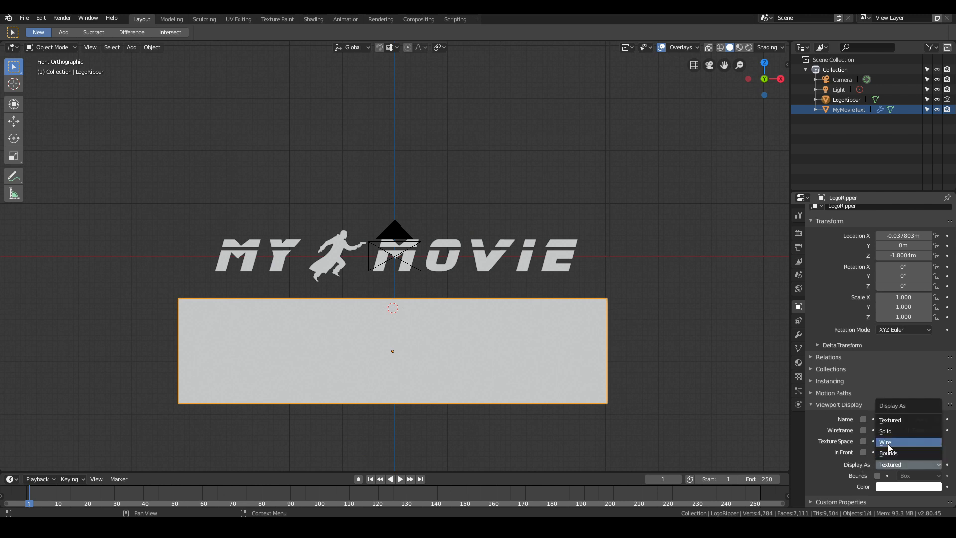
{"action": "left_click", "coordinate": [888, 444]}
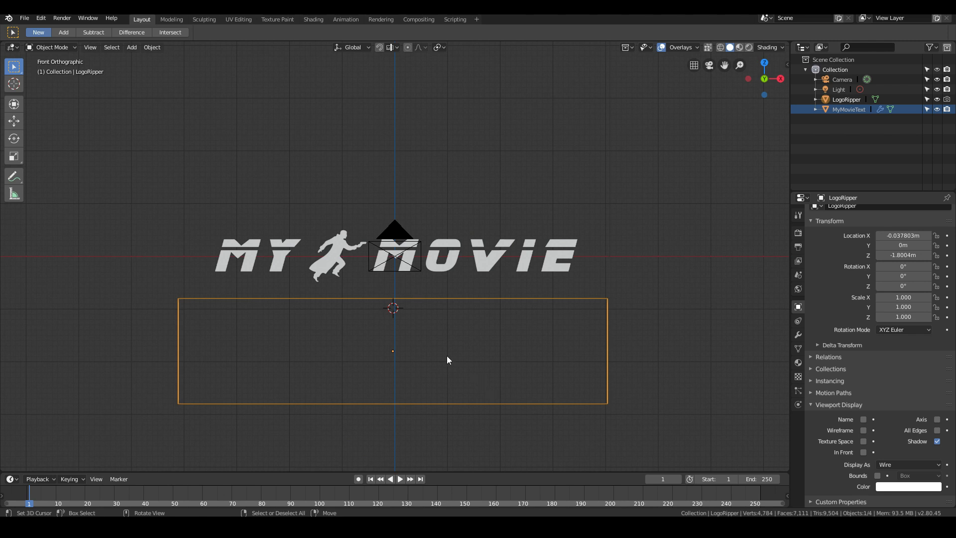
- Try moving the LogoRipper block up over the title to preview the Boolean cut, cancelling each move
{"action": "key", "text": "g"}
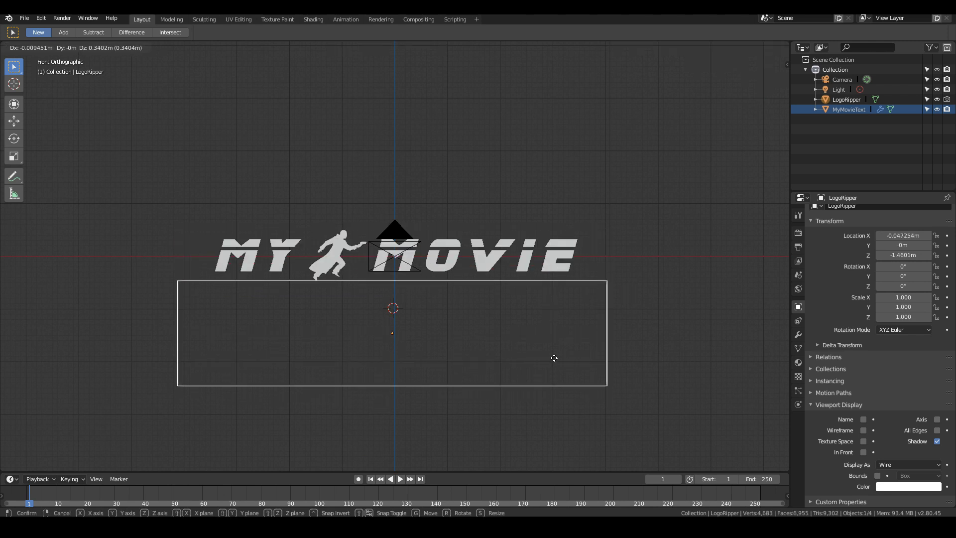
{"action": "left_click", "coordinate": [556, 376]}
{"action": "key", "text": "g"}
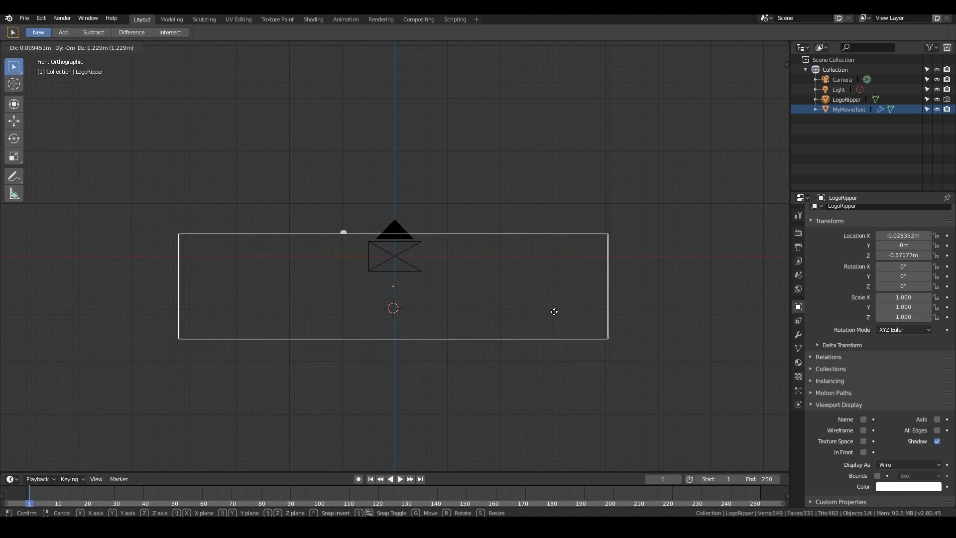
{"action": "key", "text": "Escape"}
{"action": "key", "text": "g"}
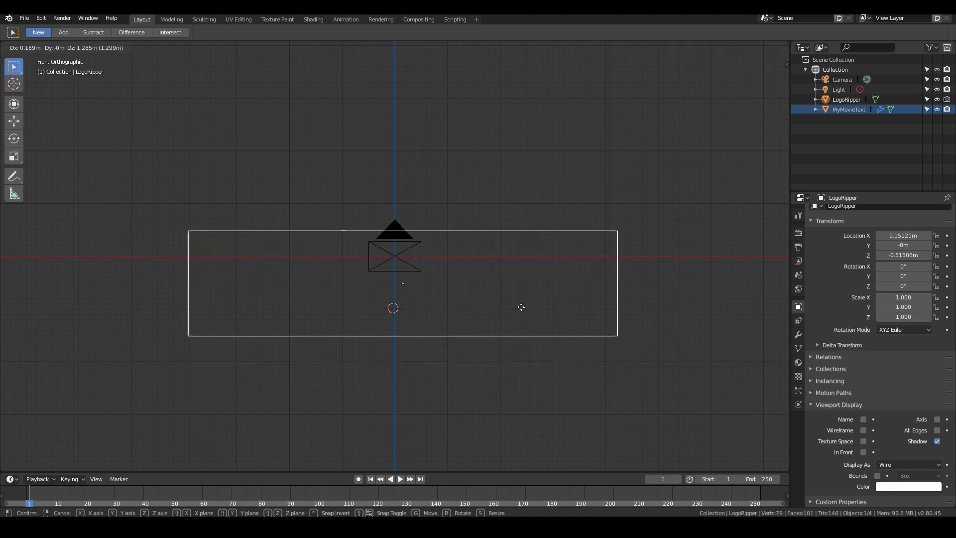
{"action": "key", "text": "Escape"}
{"action": "key", "text": "g"}
{"action": "key", "text": "Escape"}
{"action": "key", "text": "g"}
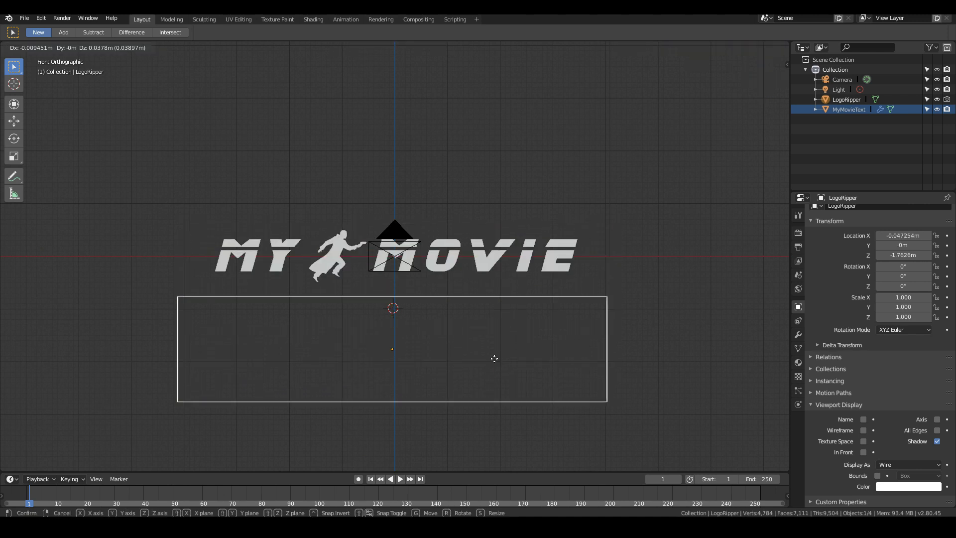
{"action": "key", "text": "Escape"}
{"action": "key", "text": "g"}
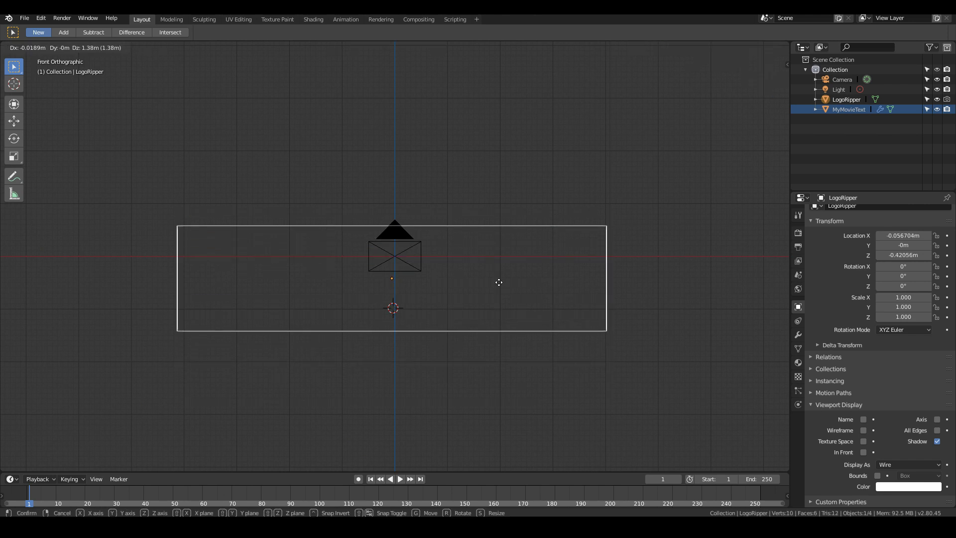
{"action": "key", "text": "Escape"}
- Set the current frame to 50, keeping the LogoRipper block in place
{"action": "scroll", "coordinate": [518, 360], "scroll_direction": "down", "scroll_amount": 2}
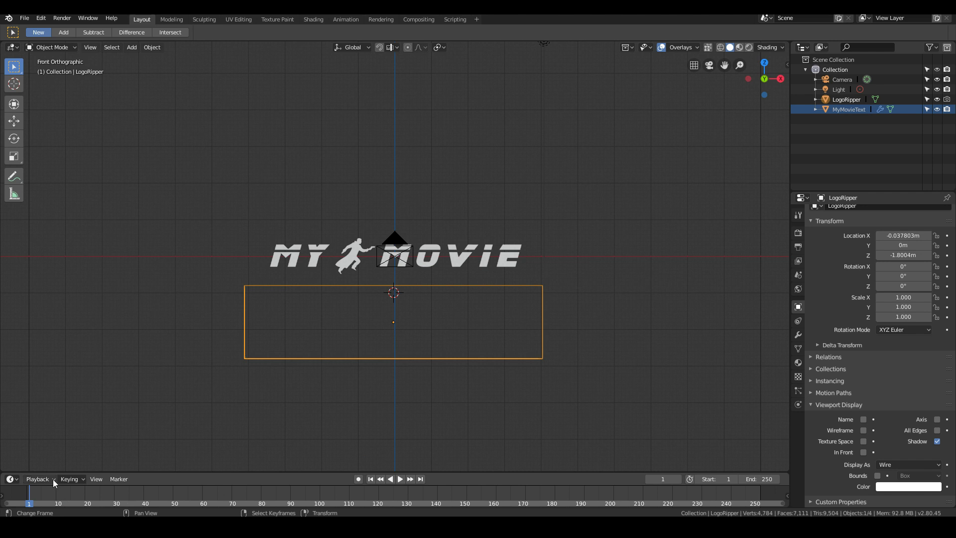
{"action": "key", "text": "space"}
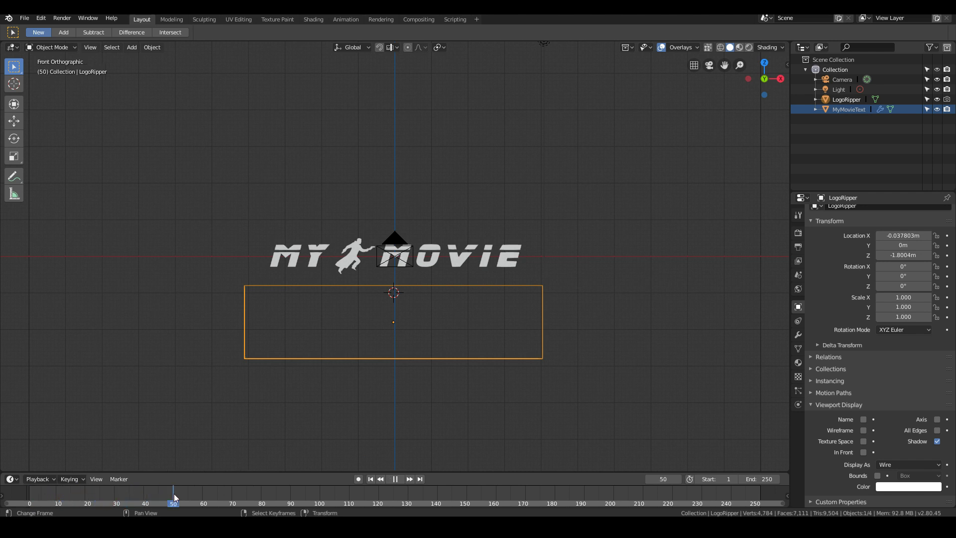
{"action": "left_click_drag", "start_coordinate": [174, 494], "coordinate": [174, 493]}
{"action": "key", "text": "g"}
{"action": "right_click", "coordinate": [555, 381]}
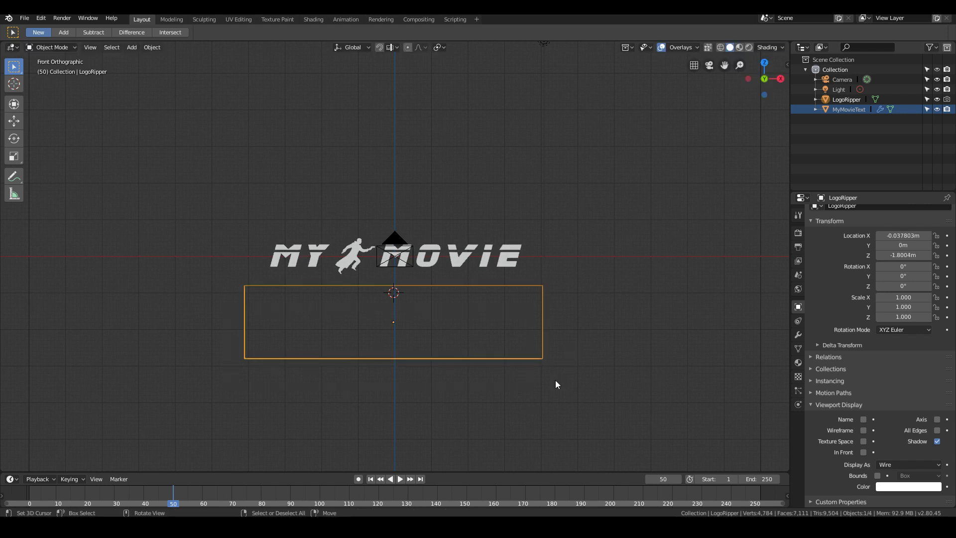
- Move the LogoRipper block down-left of the title to about X -3.39 m, Z -1.71 m, and tilt it about 15.6° around Y
{"action": "key", "text": "g"}
{"action": "left_click", "coordinate": [434, 362]}
{"action": "key", "text": "r"}
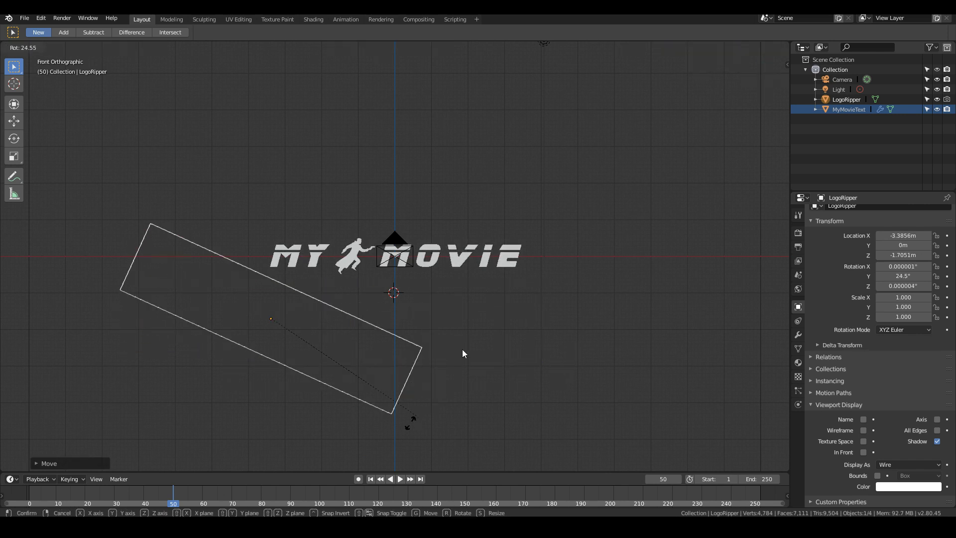
{"action": "left_click", "coordinate": [433, 416]}
{"action": "key", "text": "r"}
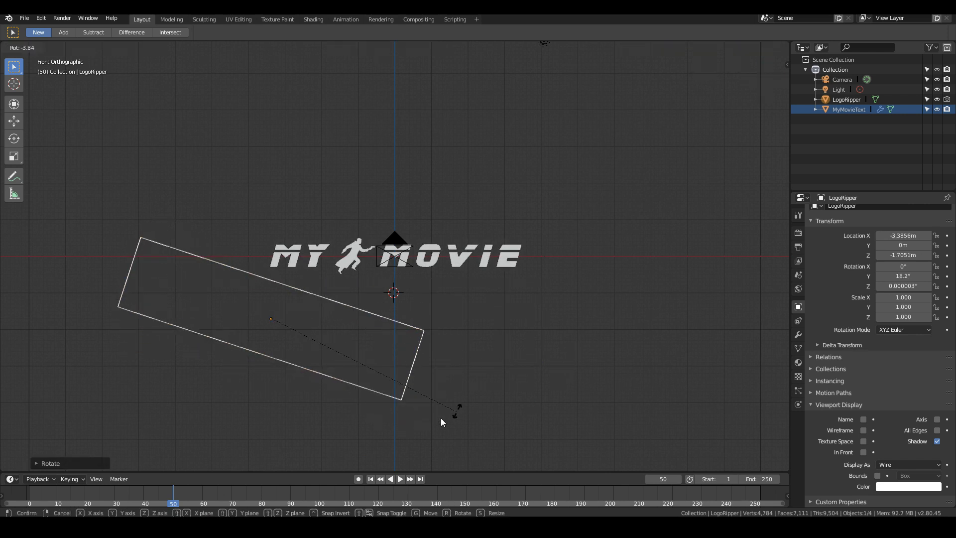
{"action": "left_click", "coordinate": [443, 420]}
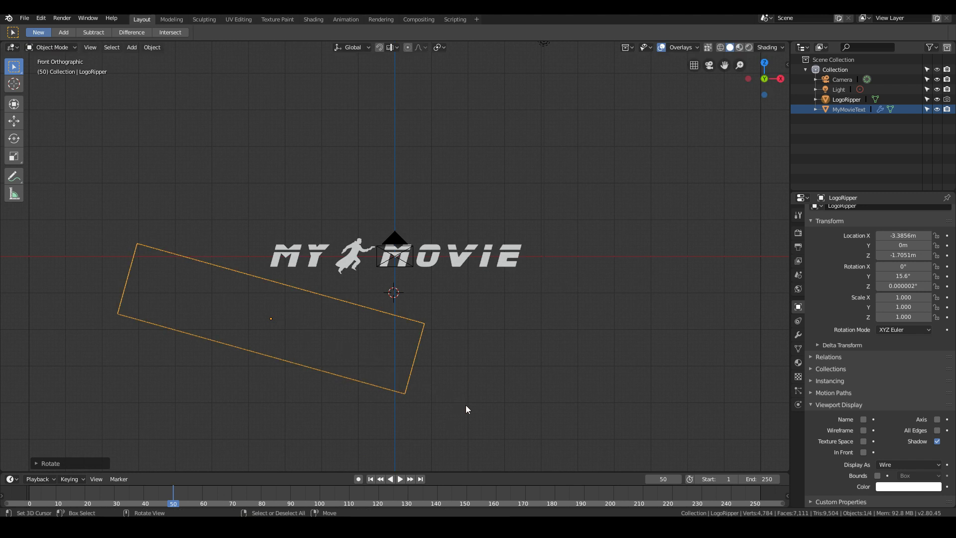
- Switch to the Animation workspace with auto keying enabled and show the main 3D view from the front
{"action": "left_click", "coordinate": [359, 479]}
{"action": "left_click", "coordinate": [361, 478]}
{"action": "left_click", "coordinate": [351, 20]}
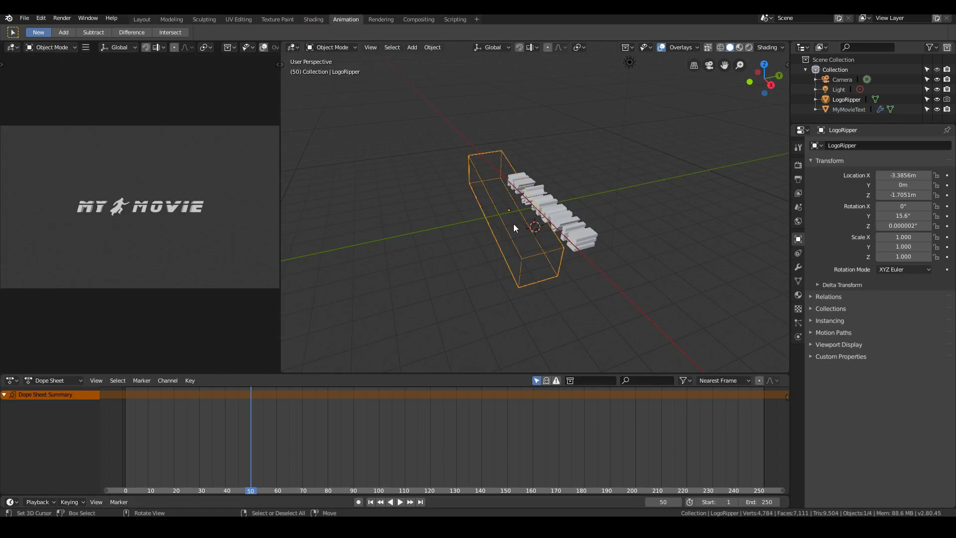
{"action": "key", "text": "KP_1"}
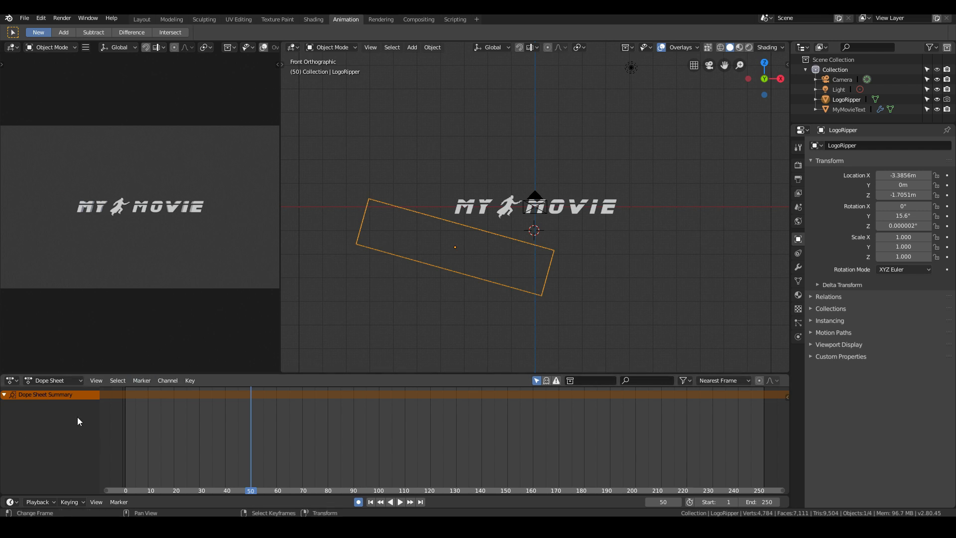
- Record transform keyframes for the LogoRipper block at frame 50 without changing its position
{"action": "scroll", "coordinate": [685, 282], "scroll_direction": "up", "scroll_amount": 2}
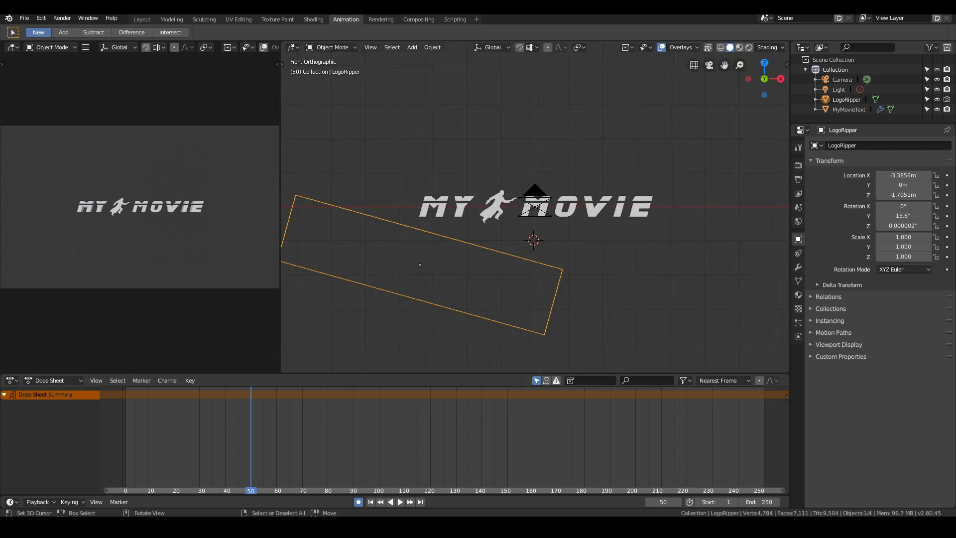
{"action": "key", "text": "g"}
{"action": "key", "text": "Return"}
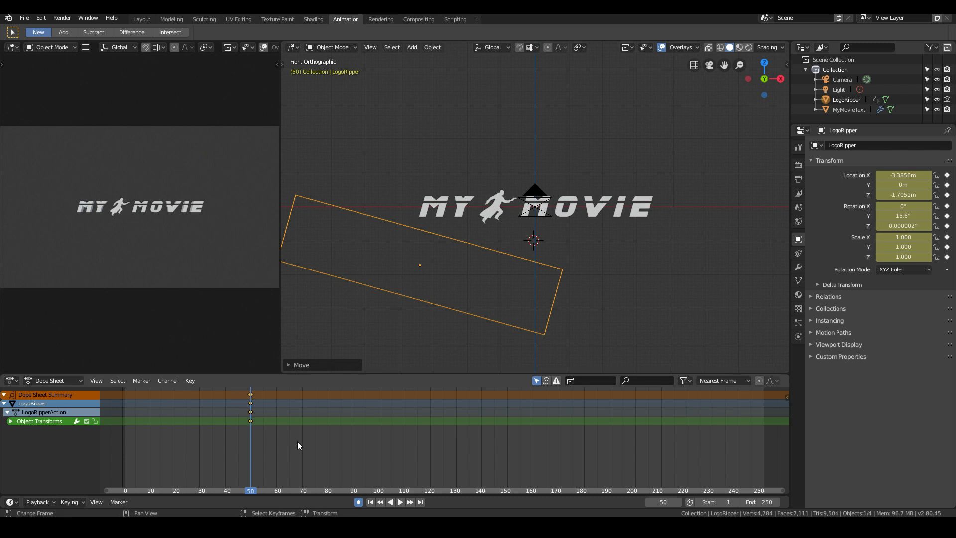
- At frame 120, keyframe the LogoRipper block moved across the title to about X 1.87 m, Z -0.02 m
{"action": "left_click_drag", "start_coordinate": [253, 452], "coordinate": [300, 452]}
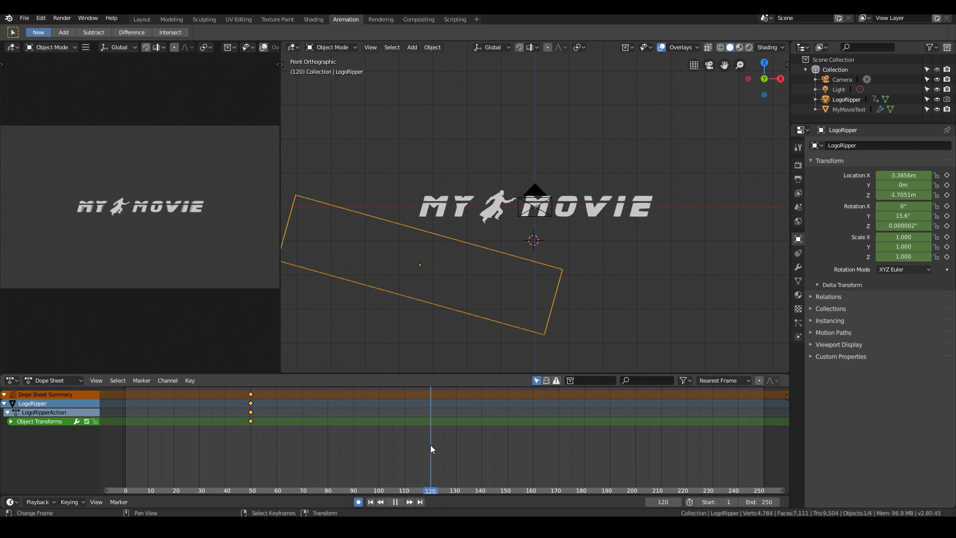
{"action": "key", "text": "space"}
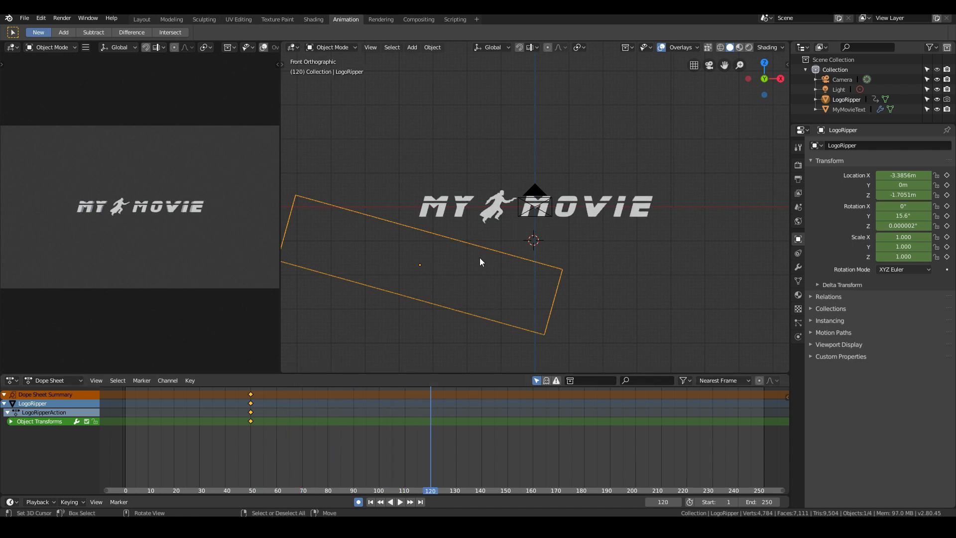
{"action": "key", "text": "g"}
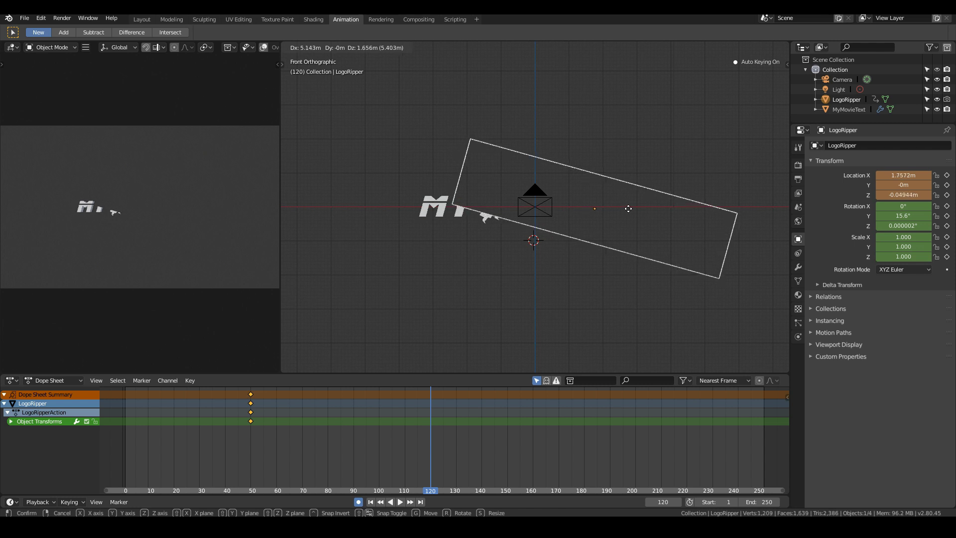
{"action": "left_click", "coordinate": [632, 209]}
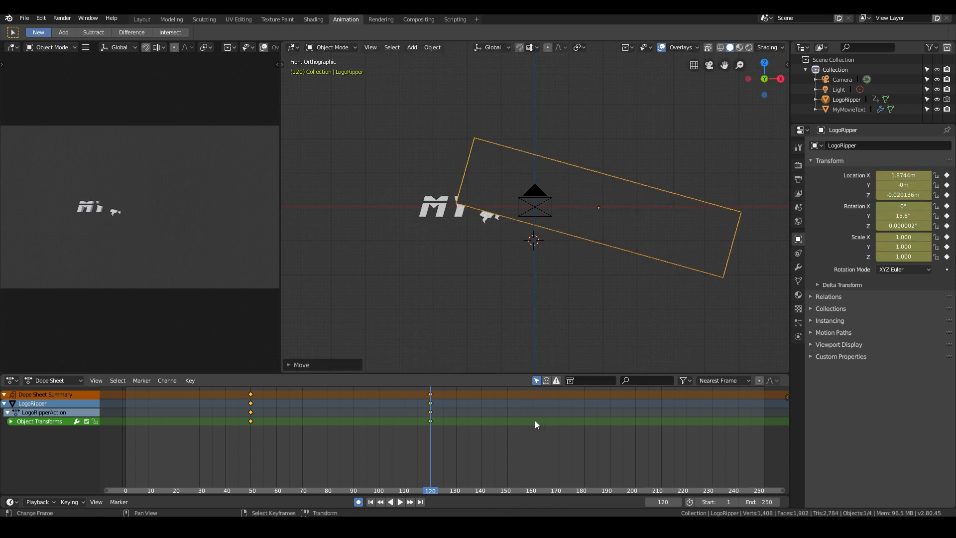
- Play the animation from frame 50 to check how the block cuts through the title, and return to frame 50
{"action": "left_click", "coordinate": [251, 419]}
{"action": "key", "text": "space"}
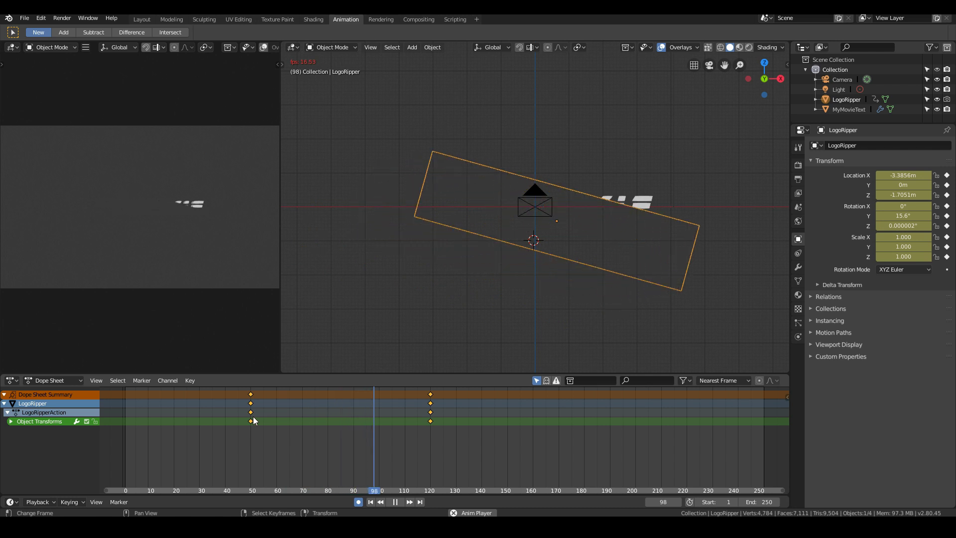
{"action": "key", "text": "Escape"}
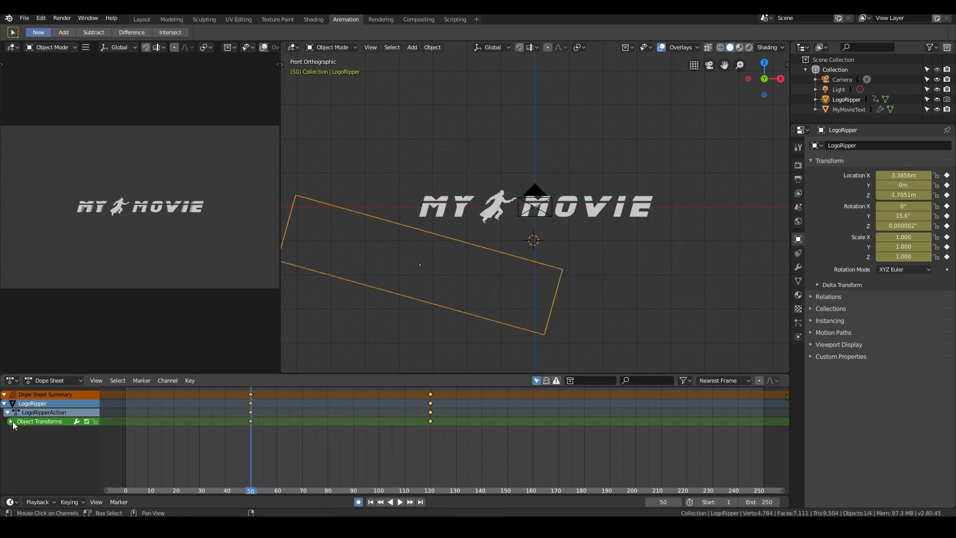
- Delete the LogoRipper block's keyframes at frame 120
{"action": "scroll", "coordinate": [538, 286], "scroll_direction": "down", "scroll_amount": 2}
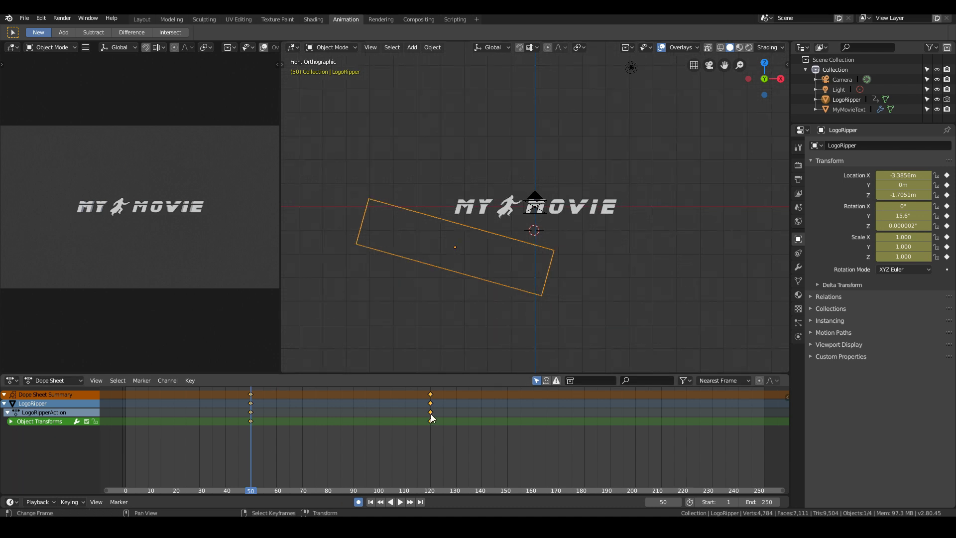
{"action": "key", "text": "x"}
{"action": "left_click", "coordinate": [430, 390]}
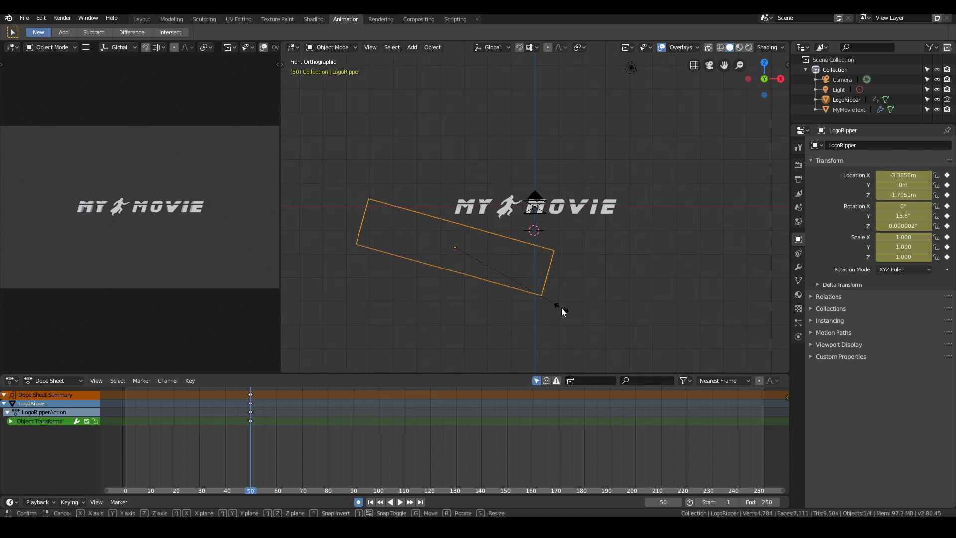
- Enlarge the LogoRipper block at frame 50 to a scale of about 1.21 in X and Y and 2.03 along its local Z
{"action": "key", "text": "s"}
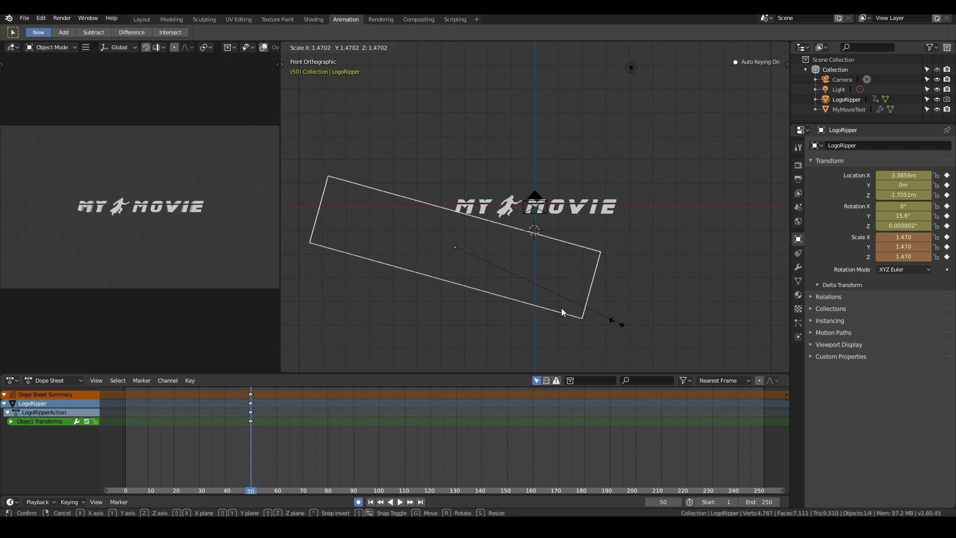
{"action": "key", "text": "z"}
{"action": "key", "text": "z"}
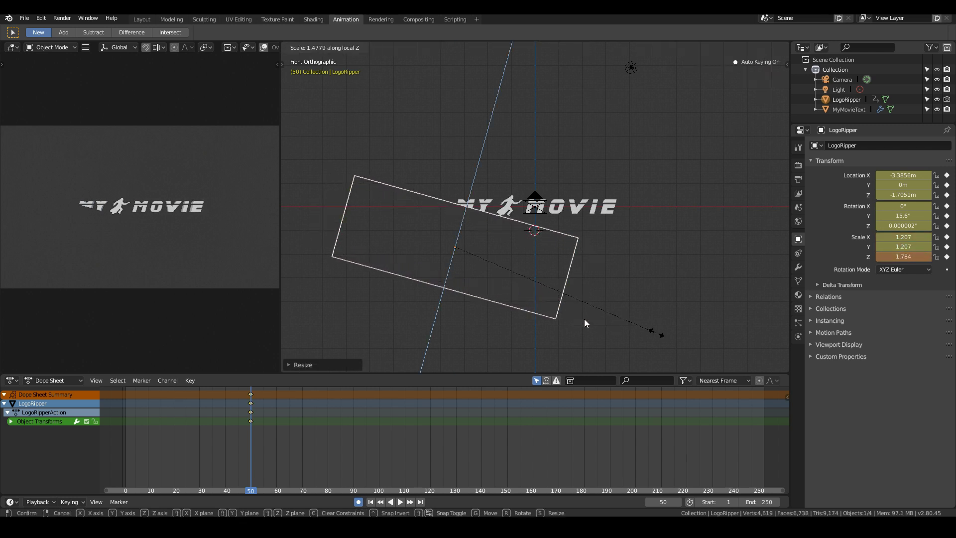
{"action": "left_click", "coordinate": [657, 333]}
{"action": "key", "text": "s"}
{"action": "key", "text": "z"}
{"action": "key", "text": "z"}
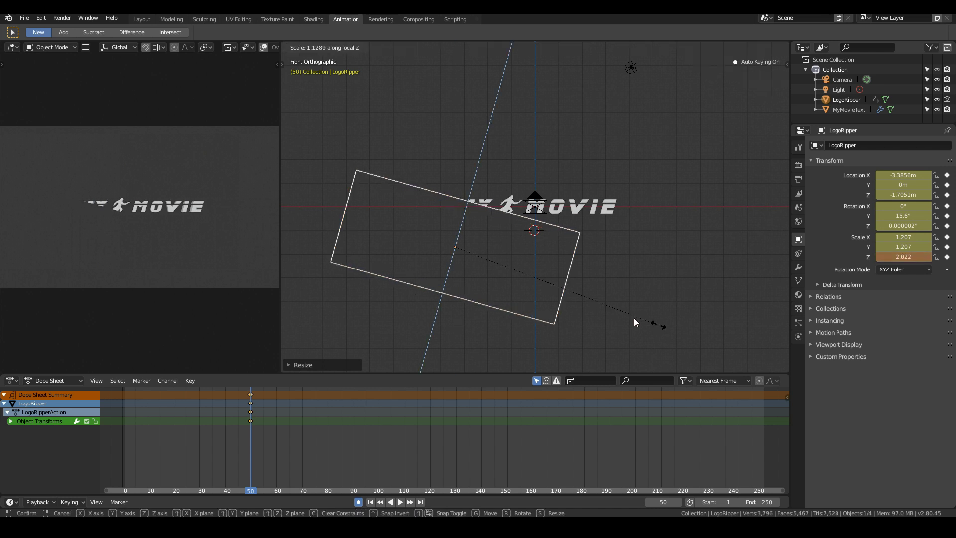
{"action": "left_click", "coordinate": [642, 324]}
- At frame 50, move the LogoRipper block clear below the title, to about X -3.79 m, Z -2.59 m
{"action": "key", "text": "g"}
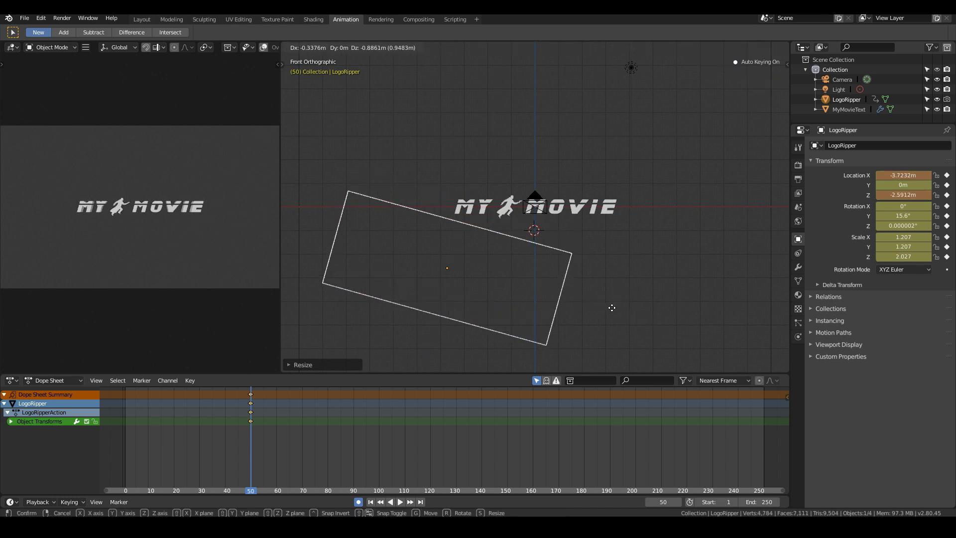
{"action": "left_click", "coordinate": [610, 305]}
{"action": "key", "text": "g"}
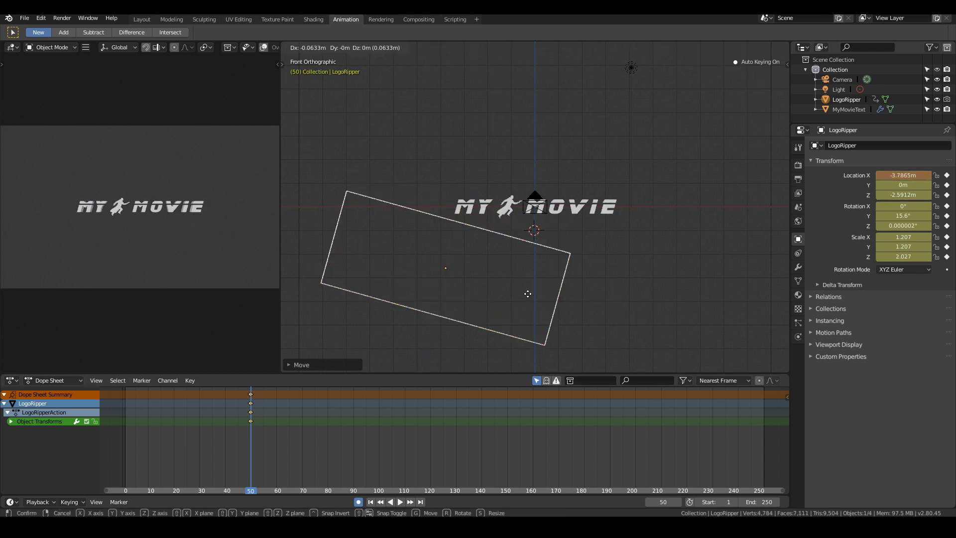
{"action": "left_click", "coordinate": [526, 295]}
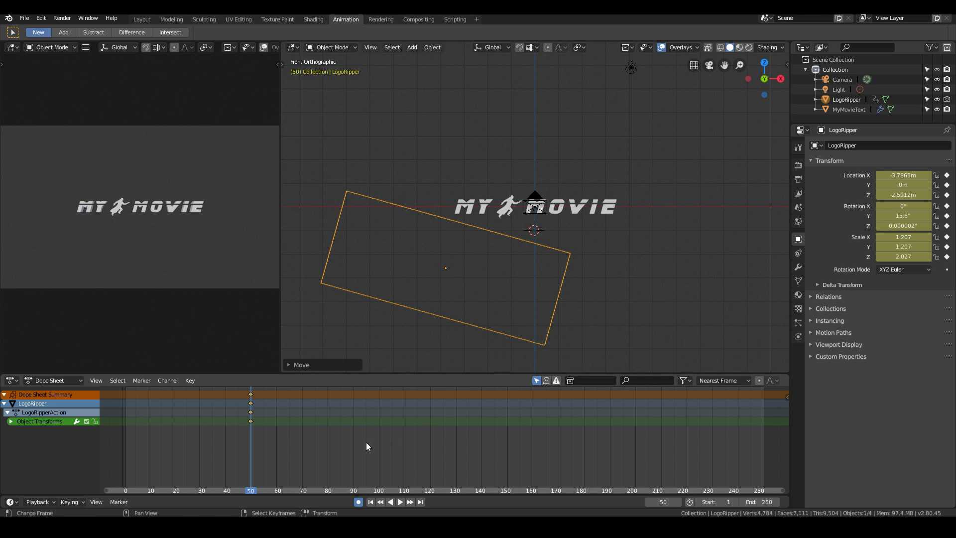
- At frame 120, keyframe the LogoRipper block over the whole title at about X 0.45 m, Z -0.31 m, and save the project
{"action": "left_click", "coordinate": [430, 456]}
{"action": "key", "text": "g"}
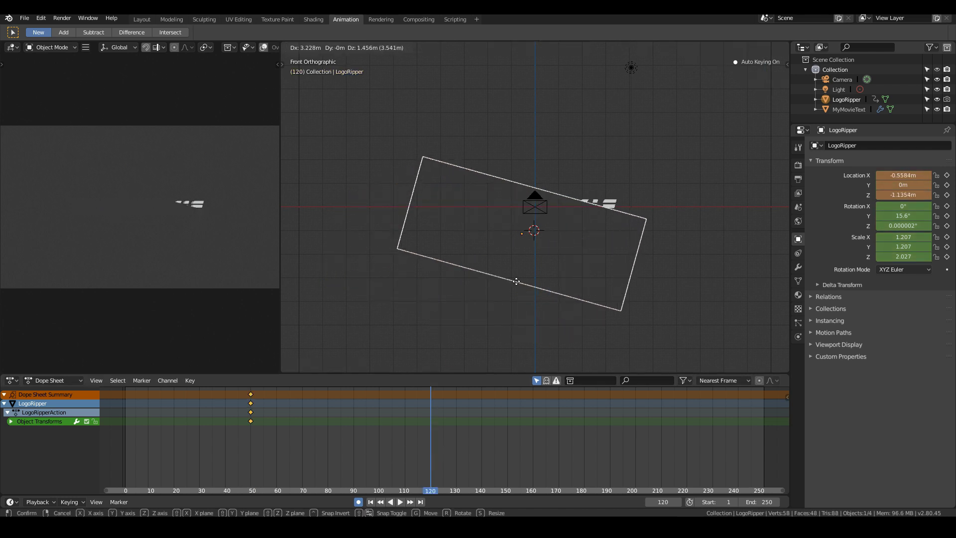
{"action": "left_click", "coordinate": [531, 267]}
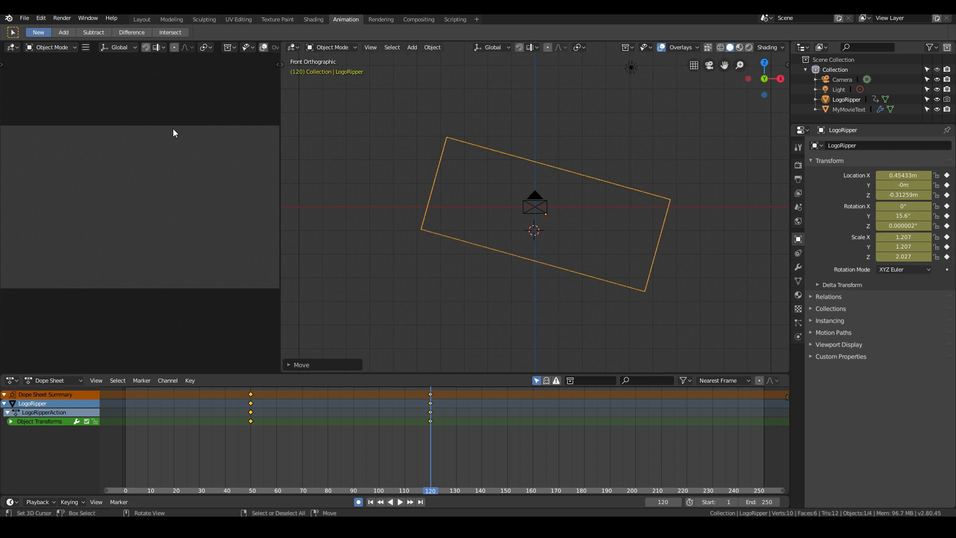
{"action": "left_click", "coordinate": [24, 18]}
{"action": "left_click", "coordinate": [34, 93]}
- Play the animation repeatedly to check how the block wipes the title away between frames 50 and 120
{"action": "key", "text": "space"}
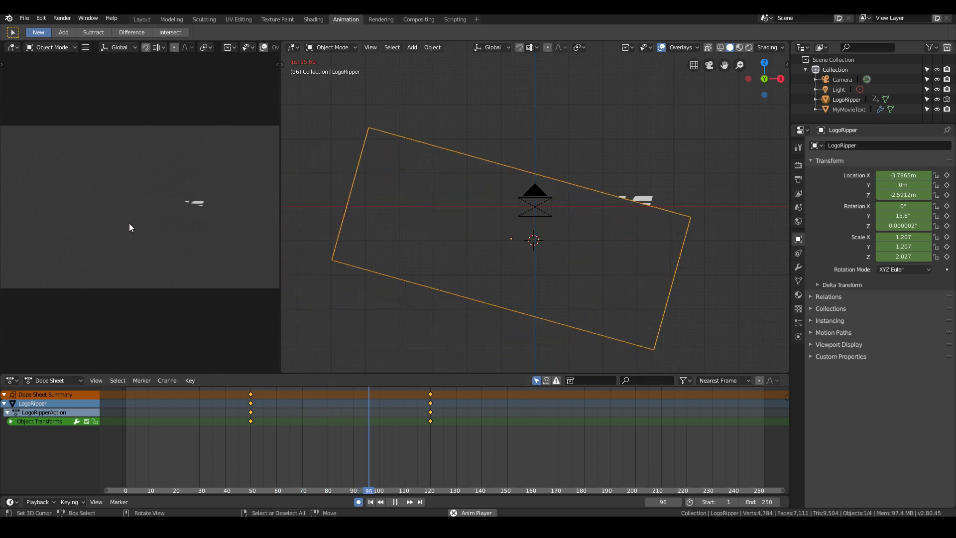
{"action": "key", "text": "Escape"}
{"action": "key", "text": "space"}
{"action": "key", "text": "Escape"}
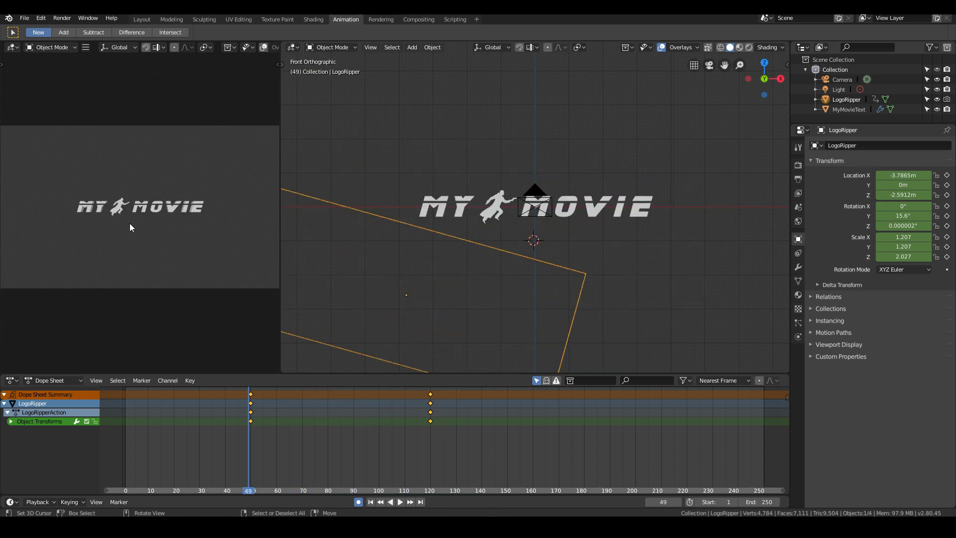
{"action": "key", "text": "space"}
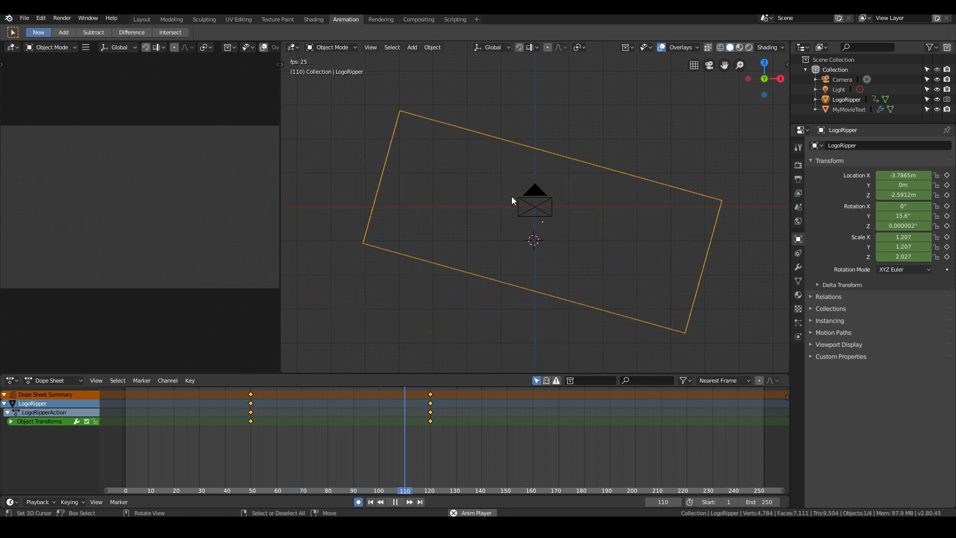
{"action": "key", "text": "Escape"}
- Subdivide the whole LogoRipper mesh in Edit Mode with 10 cuts
{"action": "middle_click_drag", "start_coordinate": [388, 197], "coordinate": [405, 224]}
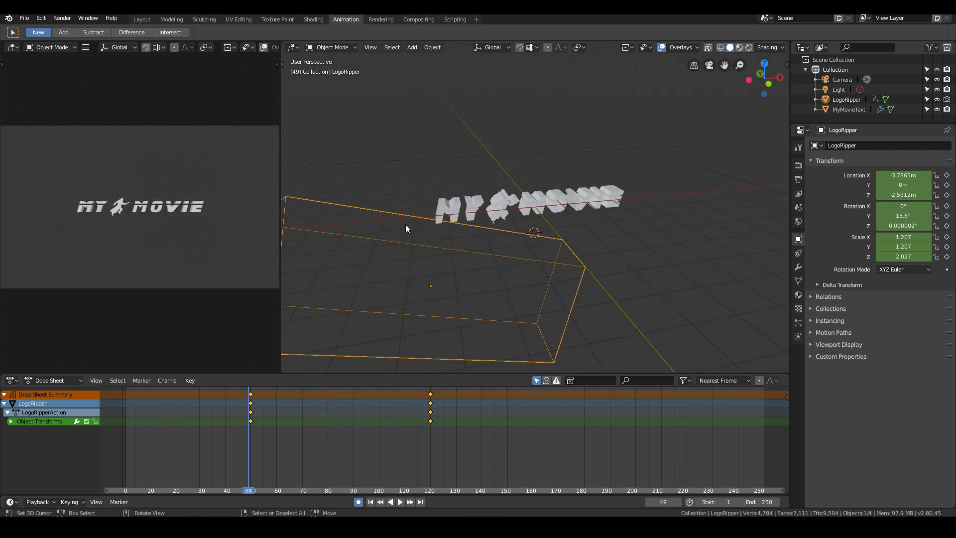
{"action": "mouse_move", "coordinate": [442, 255]}
{"action": "middle_mouse_down"}
{"action": "mouse_move", "coordinate": [412, 255]}
{"action": "mouse_move", "coordinate": [439, 248]}
{"action": "middle_mouse_up"}
{"action": "key", "text": "Tab"}
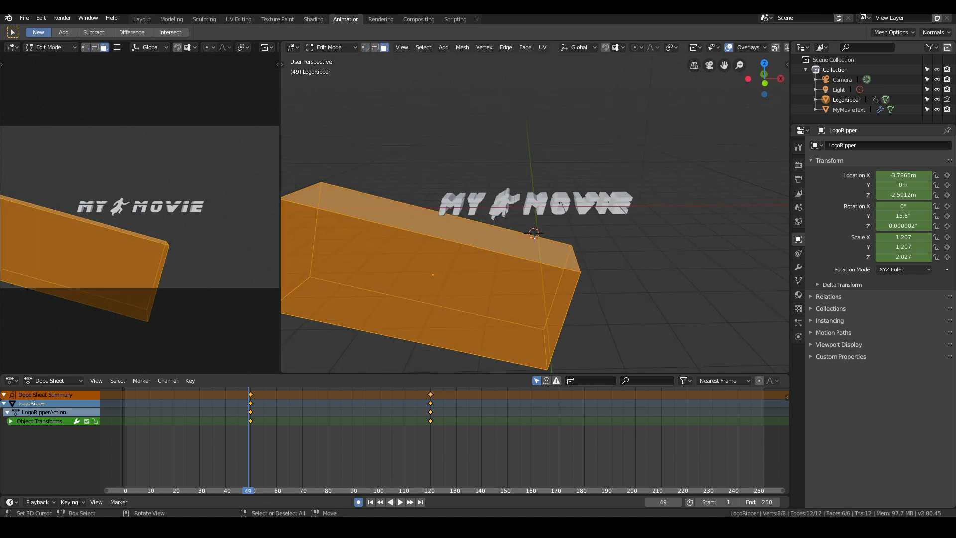
{"action": "right_click", "coordinate": [451, 246]}
{"action": "left_click", "coordinate": [456, 265]}
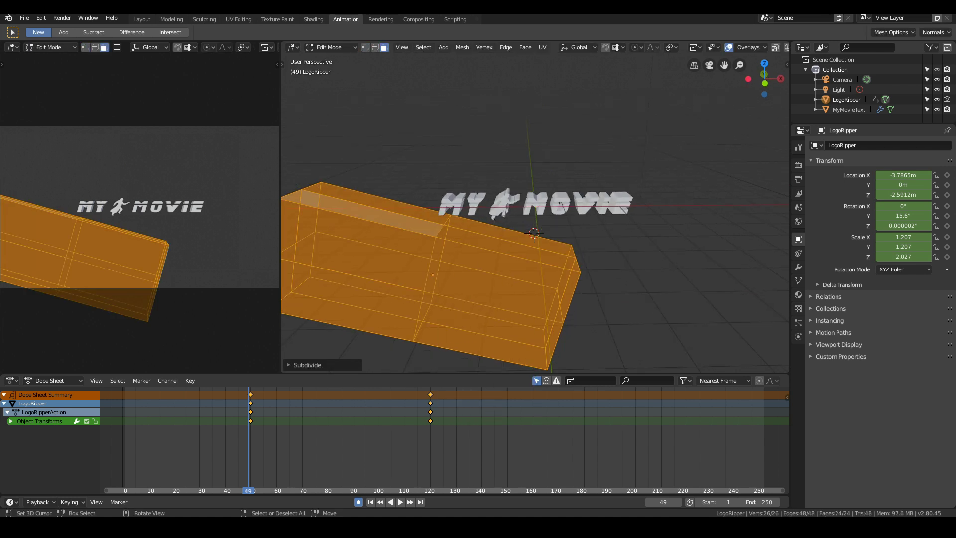
{"action": "left_click", "coordinate": [294, 365]}
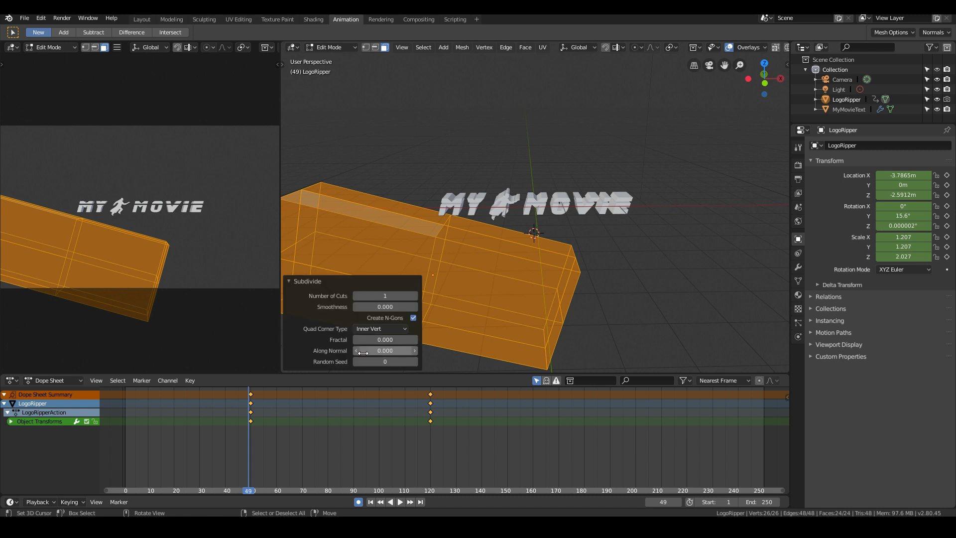
{"action": "scroll", "coordinate": [375, 296], "scroll_direction": "up", "scroll_amount": 9, "text": "ctrl"}
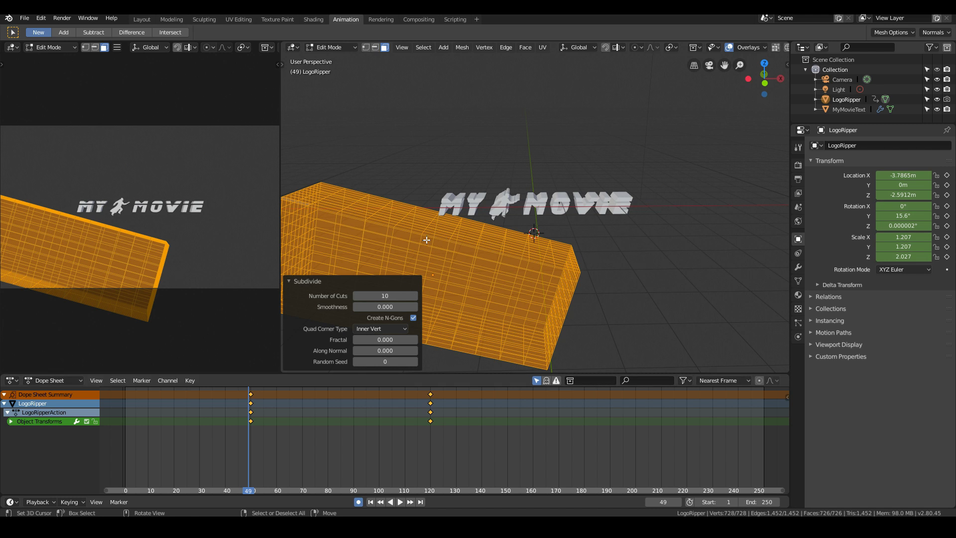
- Switch to vertex selection and select seven vertices spread along the block's upper face
{"action": "left_click", "coordinate": [427, 240]}
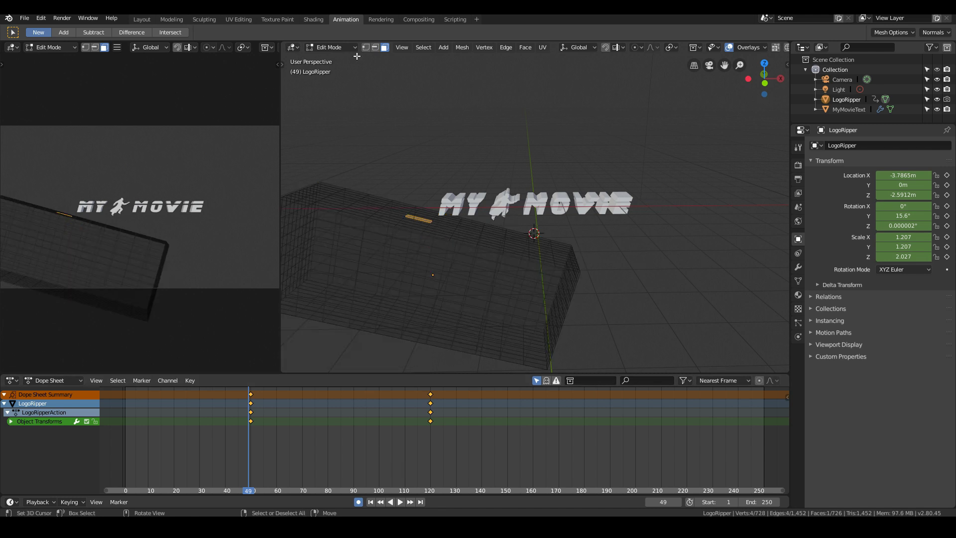
{"action": "left_click", "coordinate": [367, 48]}
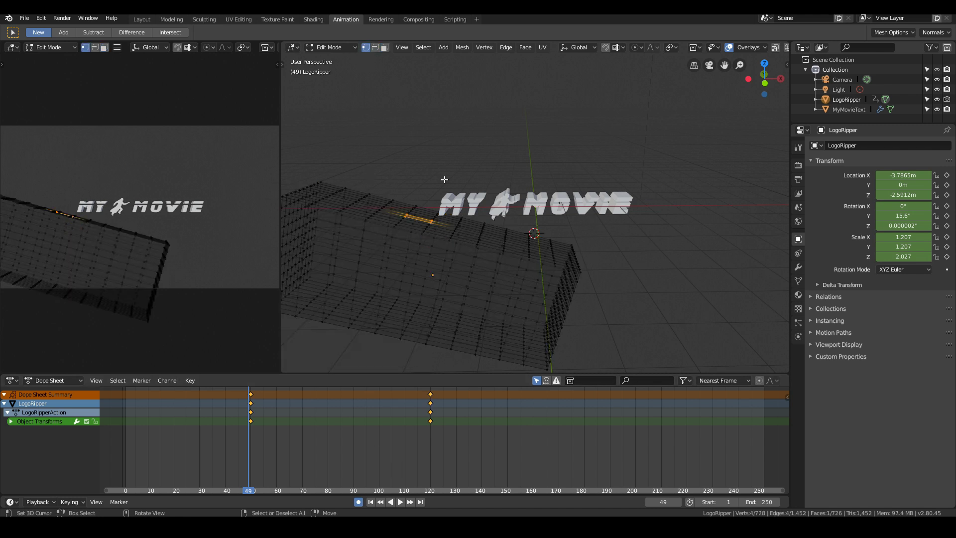
{"action": "mouse_move", "coordinate": [445, 179]}
{"action": "middle_mouse_down"}
{"action": "mouse_move", "coordinate": [422, 192]}
{"action": "mouse_move", "coordinate": [401, 168]}
{"action": "mouse_move", "coordinate": [426, 160]}
{"action": "middle_mouse_up"}
{"action": "key", "text": "z"}
{"action": "key", "text": "Escape"}
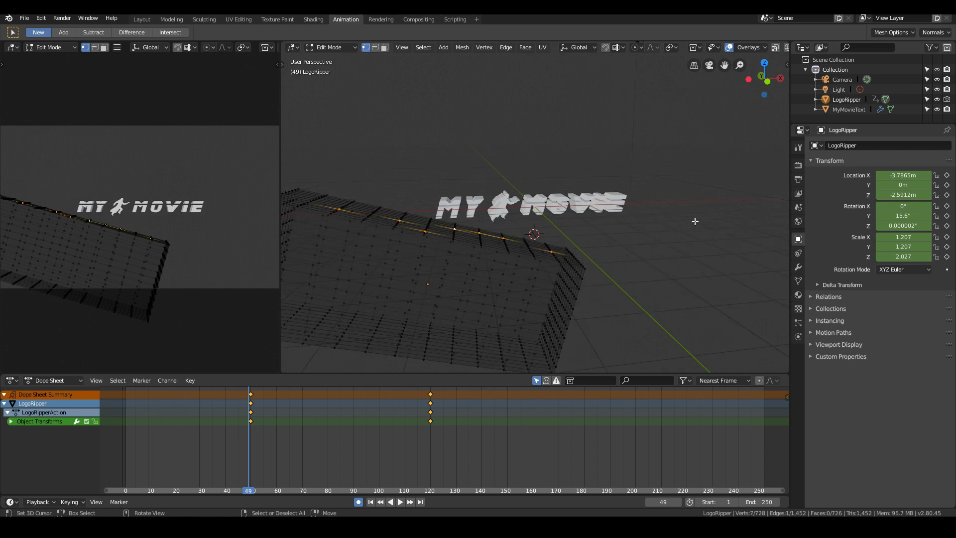
- Enable proportional editing with the Random falloff
{"action": "left_click", "coordinate": [638, 47]}
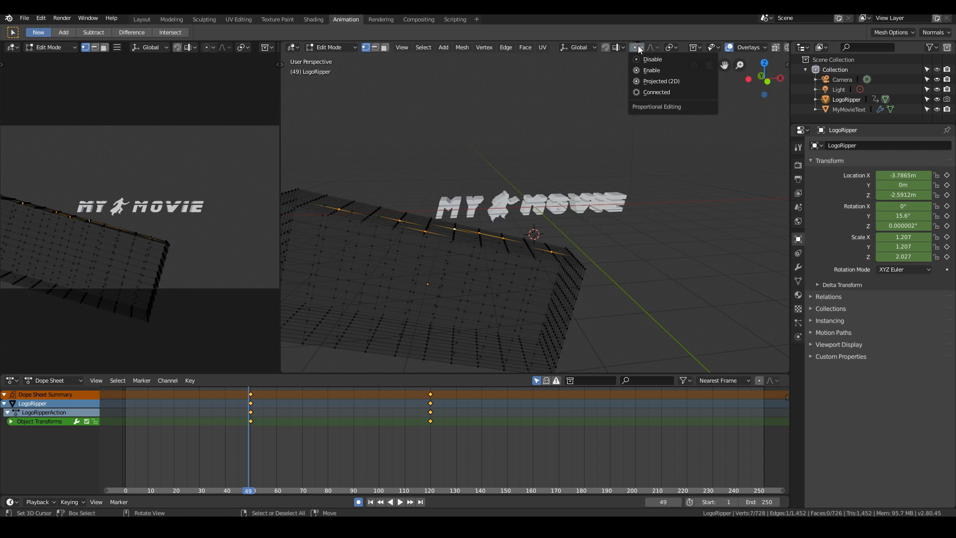
{"action": "left_click", "coordinate": [641, 70]}
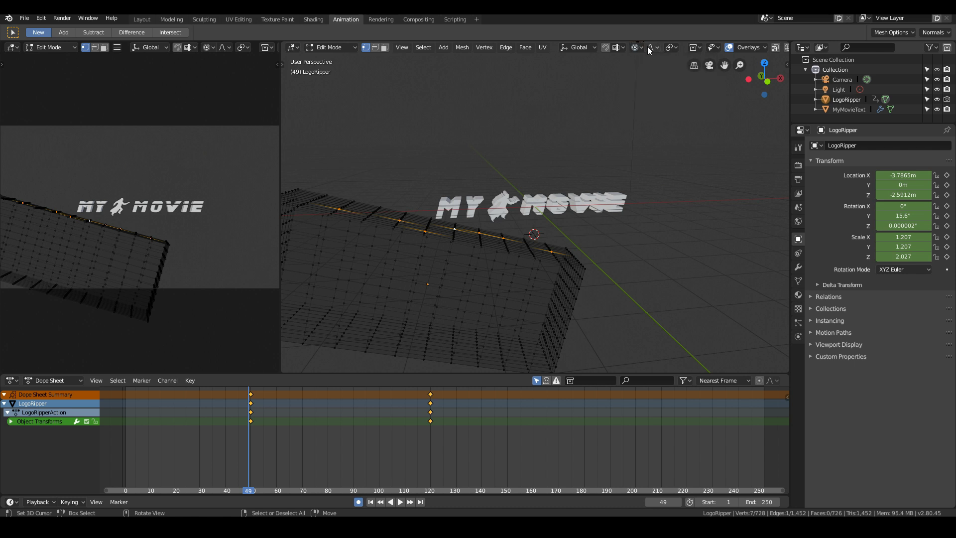
{"action": "left_click", "coordinate": [649, 47]}
{"action": "left_click", "coordinate": [653, 138]}
- In front view, move the seven selected vertices about 1 m down into the block at proportional size 1.00 to make the edge jagged
{"action": "key", "text": "KP_1"}
{"action": "key", "text": "g"}
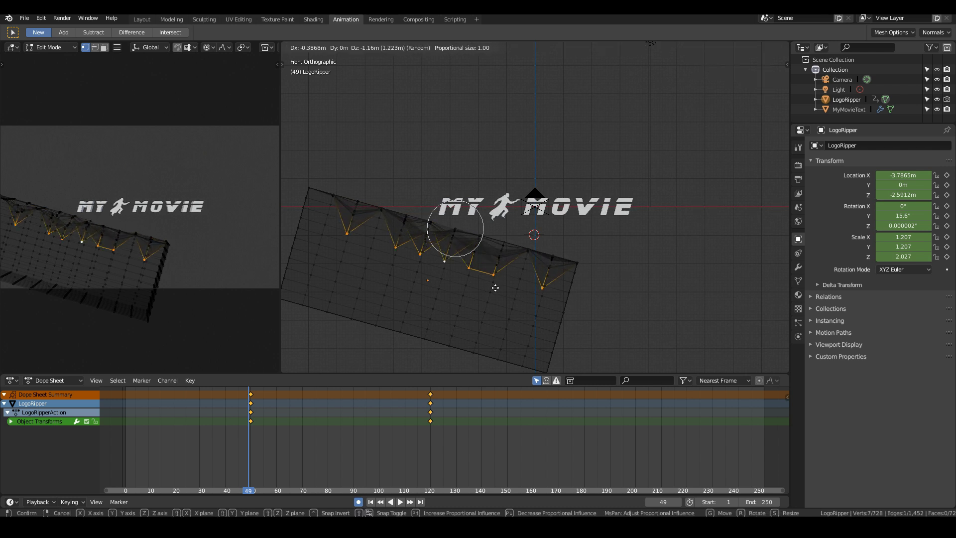
{"action": "left_click", "coordinate": [497, 283]}
- Reposition single vertices along the jagged upper edge, raising one near its middle by about 0.19 m in X and Z
{"action": "middle_click_drag", "start_coordinate": [497, 284], "coordinate": [497, 256]}
{"action": "left_click", "coordinate": [563, 287]}
{"action": "key", "text": "g"}
{"action": "left_click", "coordinate": [543, 285]}
{"action": "key", "text": "Tab"}
{"action": "scroll", "coordinate": [494, 249], "scroll_direction": "up", "scroll_amount": 4}
{"action": "key", "text": "Tab"}
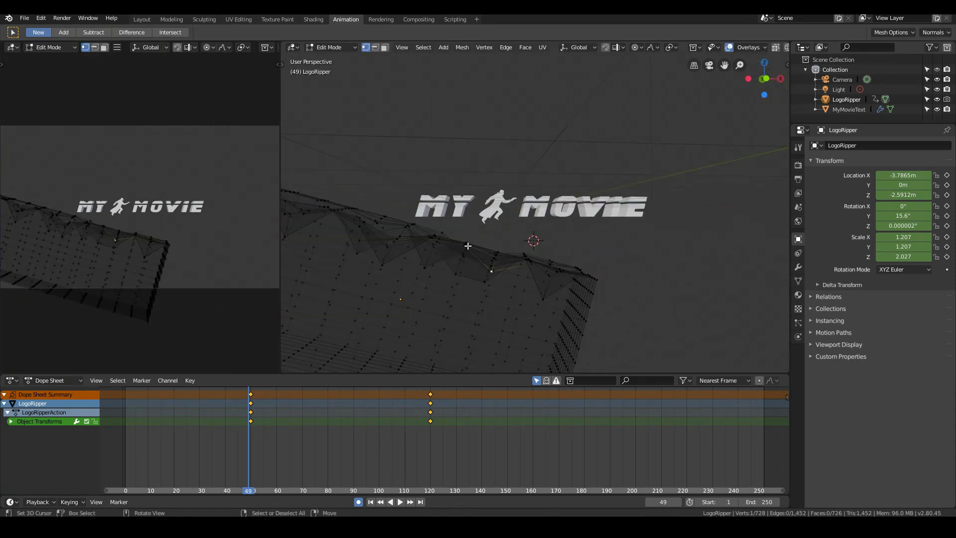
{"action": "key", "text": "g"}
{"action": "left_click", "coordinate": [485, 242]}
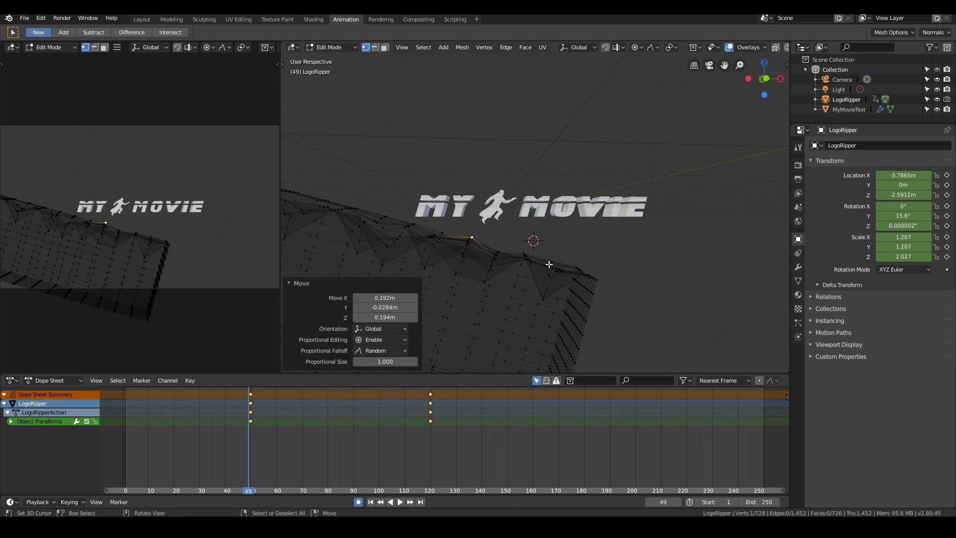
- Pull upper-face vertices near the block's far end outward with random proportional falloff, adjusting the last along Z
{"action": "middle_click_drag", "start_coordinate": [549, 264], "coordinate": [369, 185]}
{"action": "left_click", "coordinate": [375, 181]}
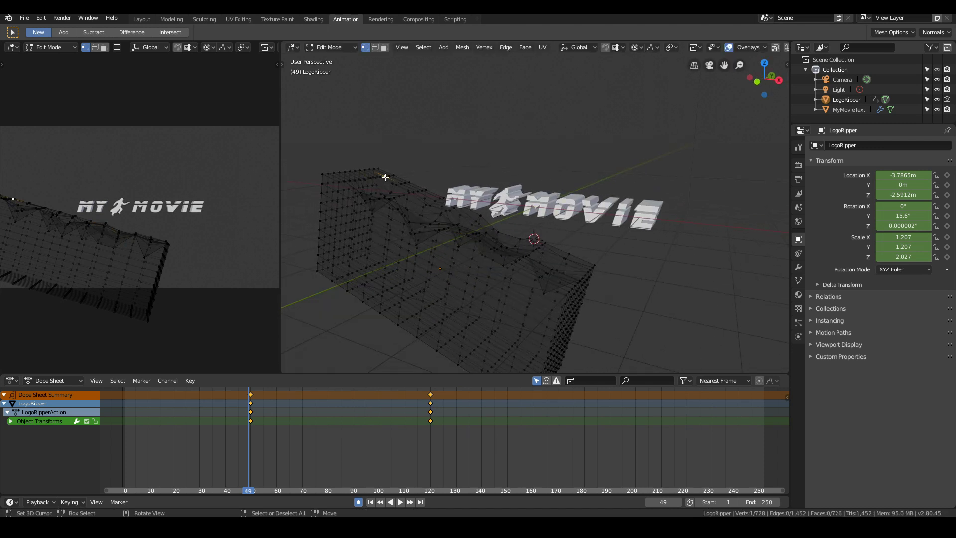
{"action": "key", "text": "g"}
{"action": "left_click", "coordinate": [413, 179]}
{"action": "key", "text": "g"}
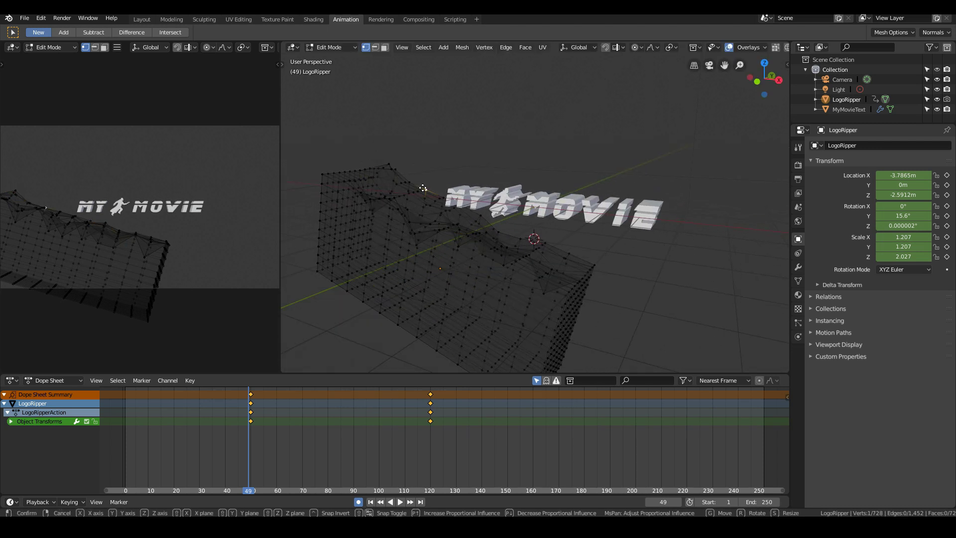
{"action": "key", "text": "z"}
{"action": "left_click", "coordinate": [418, 200]}
- Raise an upper-edge vertex just beside the word MY and return to Object Mode
{"action": "middle_click_drag", "start_coordinate": [419, 199], "coordinate": [467, 189]}
{"action": "left_click", "coordinate": [415, 218]}
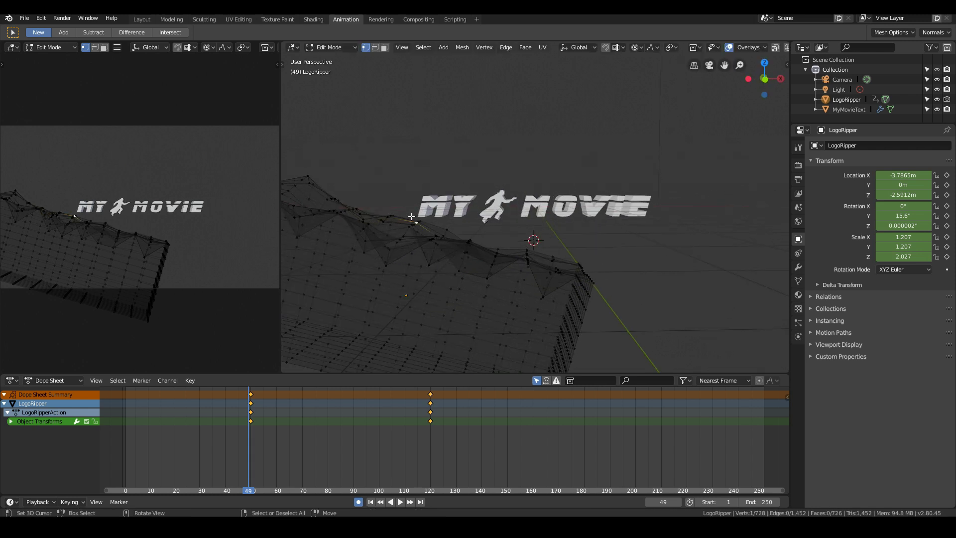
{"action": "key", "text": "g"}
{"action": "left_click", "coordinate": [409, 202]}
{"action": "key", "text": "Tab"}
- Play the animation from frame 49 to check how the jagged block cuts the title
{"action": "scroll", "coordinate": [445, 245], "scroll_direction": "down", "scroll_amount": 3}
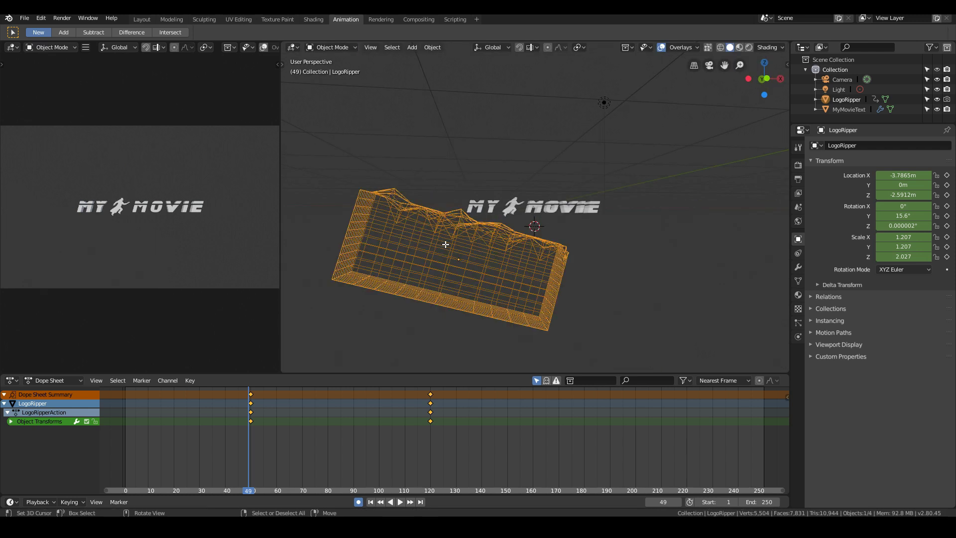
{"action": "key", "text": "space"}
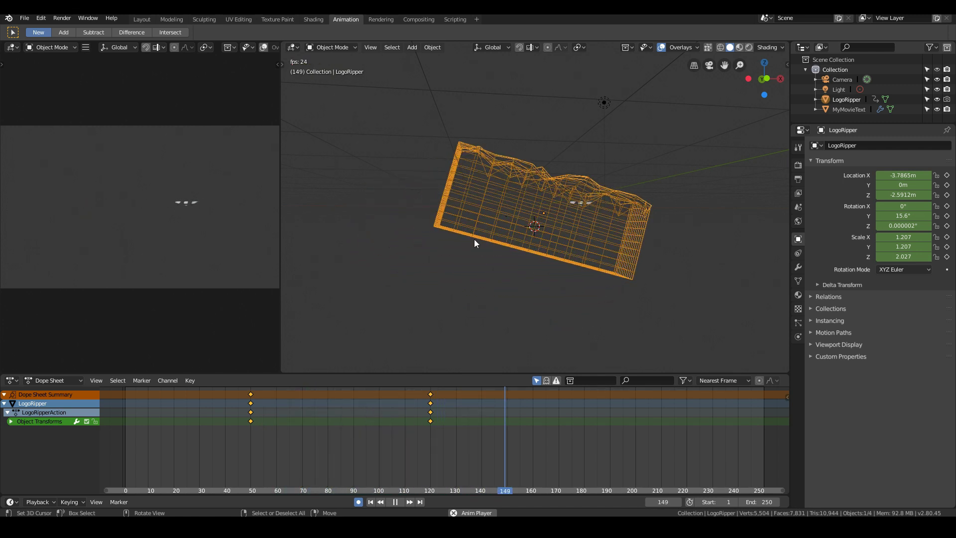
{"action": "key", "text": "Escape"}
- Raise an upper-face vertex near the block's middle by about 0.14 m in X and 0.33 m in Z, and replay up to frame 123
{"action": "scroll", "coordinate": [516, 261], "scroll_direction": "up", "scroll_amount": 2}
{"action": "key", "text": "grave"}
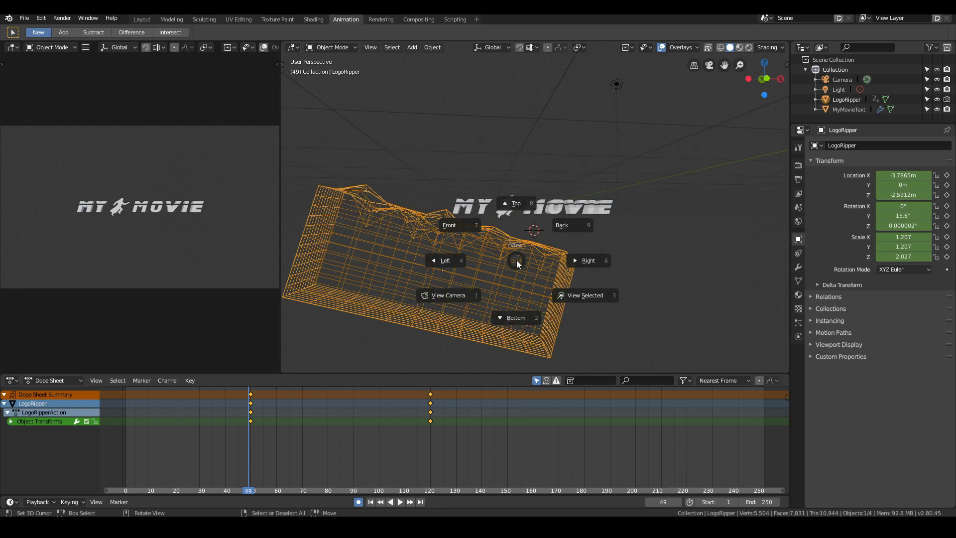
{"action": "key", "text": "Escape"}
{"action": "key", "text": "Tab"}
{"action": "left_click", "coordinate": [501, 257]}
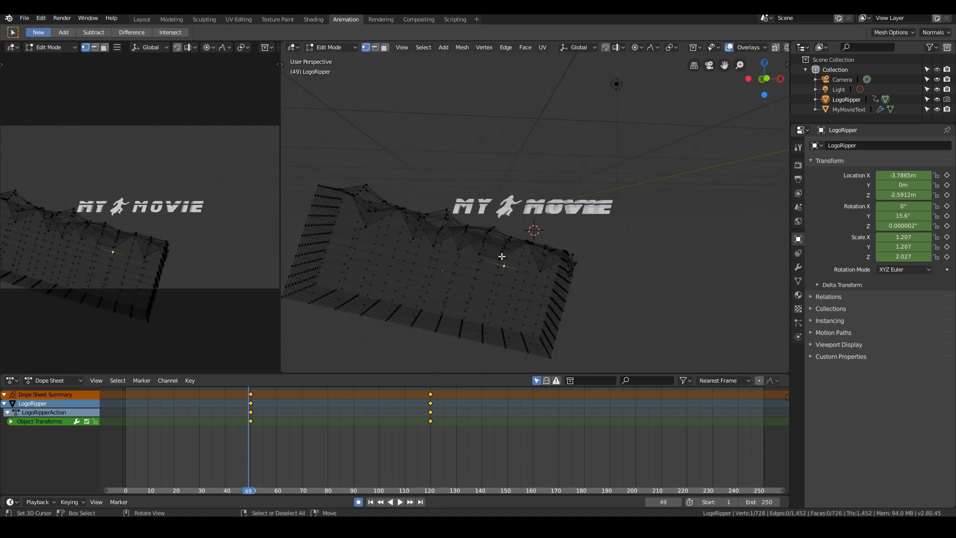
{"action": "mouse_move", "coordinate": [498, 255]}
{"action": "middle_mouse_down"}
{"action": "mouse_move", "coordinate": [478, 284]}
{"action": "mouse_move", "coordinate": [497, 256]}
{"action": "middle_mouse_up"}
{"action": "key", "text": "g"}
{"action": "left_click", "coordinate": [504, 239]}
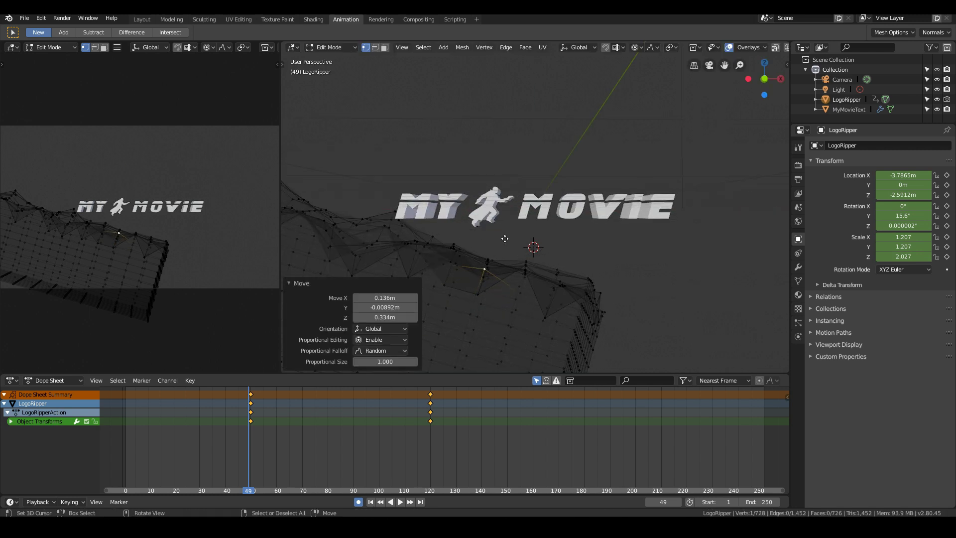
{"action": "key", "text": "Tab"}
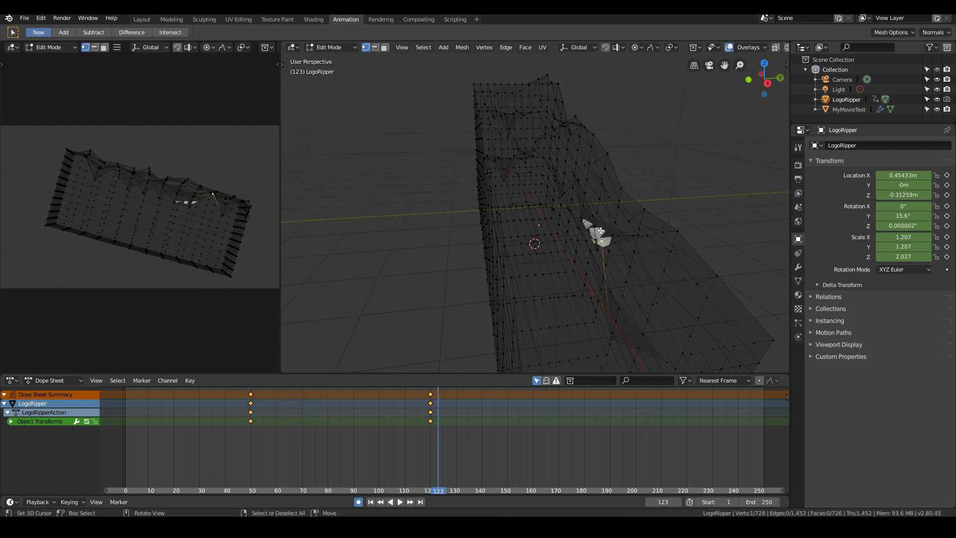
{"action": "middle_click_drag", "start_coordinate": [601, 231], "coordinate": [627, 207]}
{"action": "key", "text": "g"}
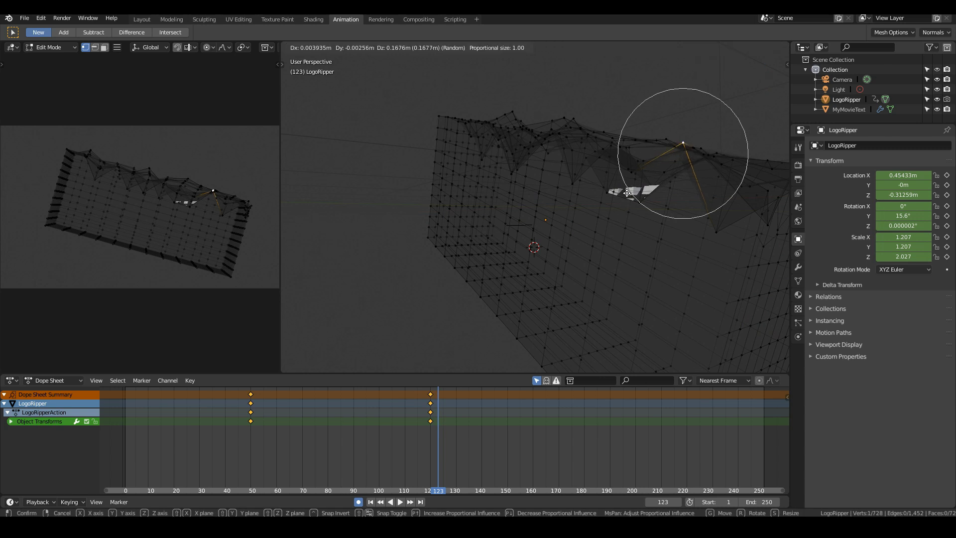
{"action": "right_click", "coordinate": [619, 195]}
{"action": "right_click", "coordinate": [618, 194]}
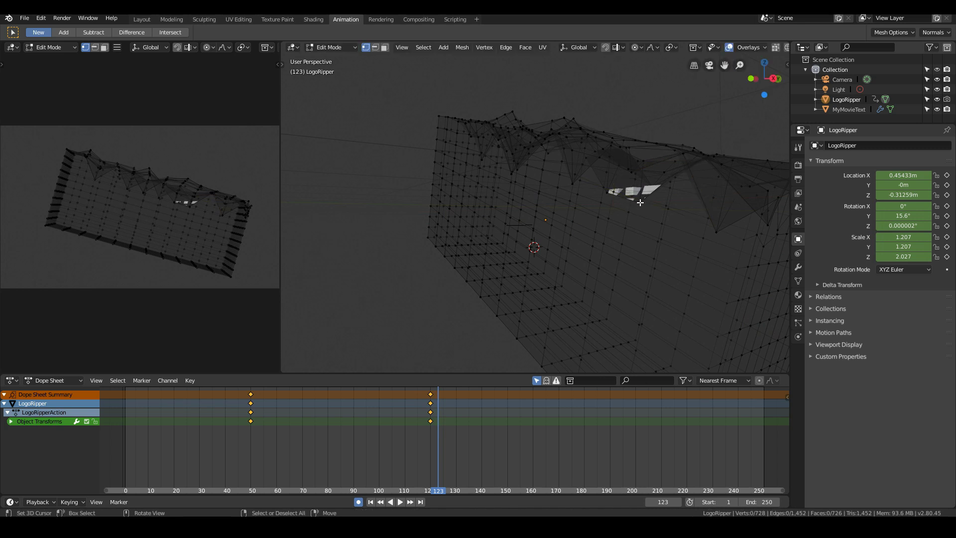
- At frame 123, move upper-surface vertices of the block so it covers the leftover title fragments, and return to Object Mode
{"action": "middle_click_drag", "start_coordinate": [640, 202], "coordinate": [575, 231]}
{"action": "right_click", "coordinate": [545, 270]}
{"action": "key", "text": "g"}
{"action": "left_click", "coordinate": [631, 175]}
{"action": "right_click", "coordinate": [618, 190]}
{"action": "key", "text": "g"}
{"action": "left_click", "coordinate": [584, 218]}
{"action": "scroll", "coordinate": [584, 218], "scroll_direction": "down", "scroll_amount": 2}
{"action": "key", "text": "Tab"}
- Look through the camera and replay the dissolve from around the first keyframe
{"action": "key", "text": "KP_0"}
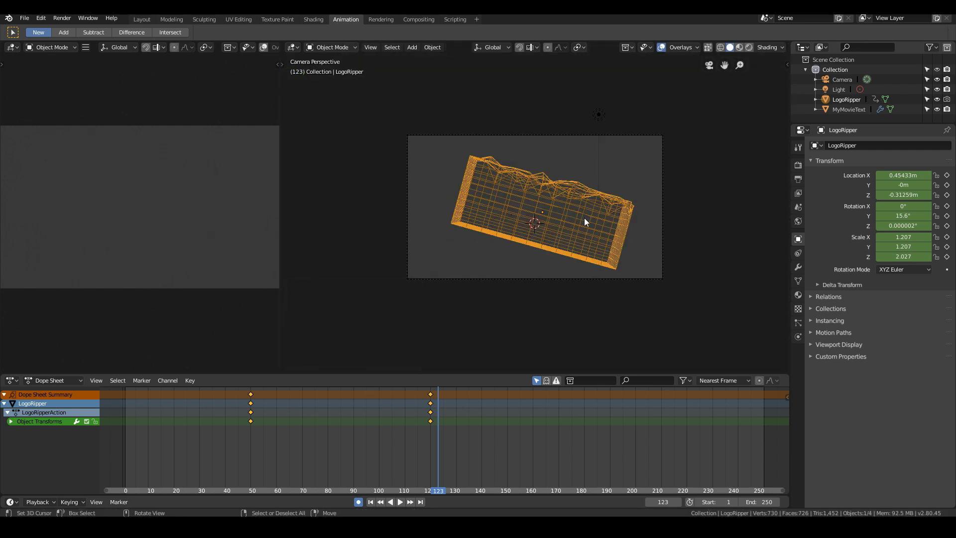
{"action": "left_click_drag", "start_coordinate": [308, 406], "coordinate": [244, 423]}
{"action": "key", "text": "space"}
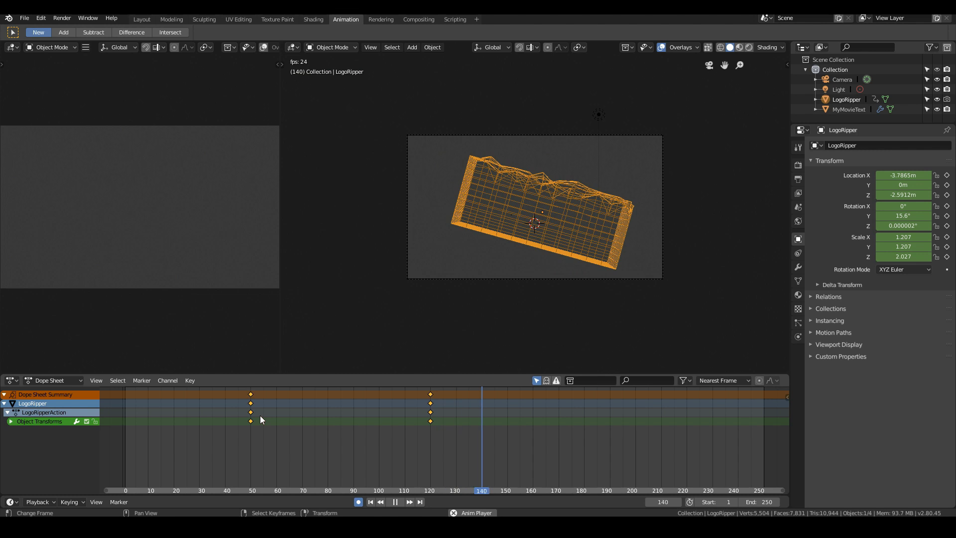
- Stop at frame 88 and examine the partly dissolved title's cut edge up close in the camera preview
{"action": "left_click", "coordinate": [348, 405]}
{"action": "left_click_drag", "start_coordinate": [348, 406], "coordinate": [347, 405]}
{"action": "scroll", "coordinate": [61, 182], "scroll_direction": "up", "scroll_amount": 2}
{"action": "middle_click_drag", "start_coordinate": [99, 211], "coordinate": [192, 216], "text": "shift"}
{"action": "scroll", "coordinate": [205, 217], "scroll_direction": "up", "scroll_amount": 1}
{"action": "scroll", "coordinate": [556, 202], "scroll_direction": "up", "scroll_amount": 5}
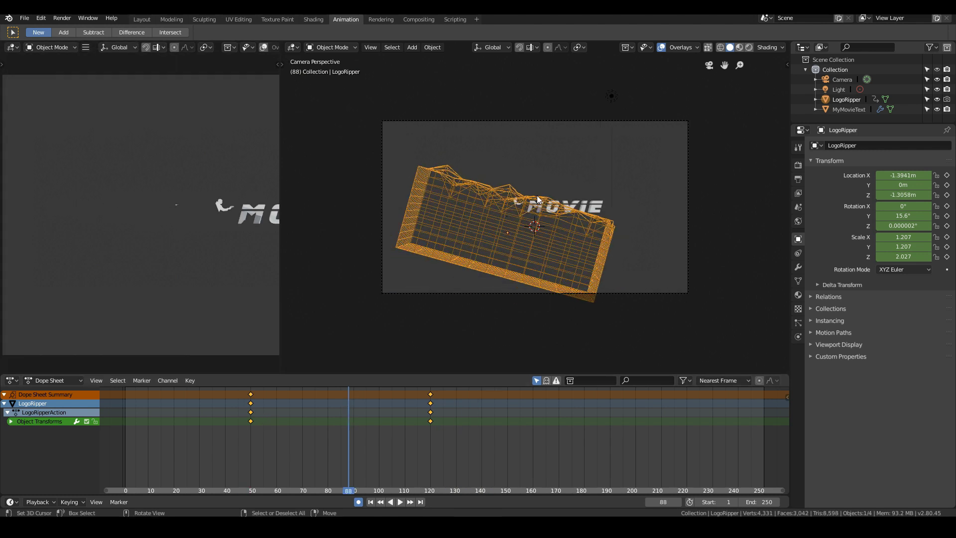
- Put the MyMovieText title in Edit Mode and examine the running figure's mesh up close from several angles
{"action": "scroll", "coordinate": [557, 202], "scroll_direction": "up", "scroll_amount": 2}
{"action": "left_click", "coordinate": [473, 197]}
{"action": "key", "text": "Tab"}
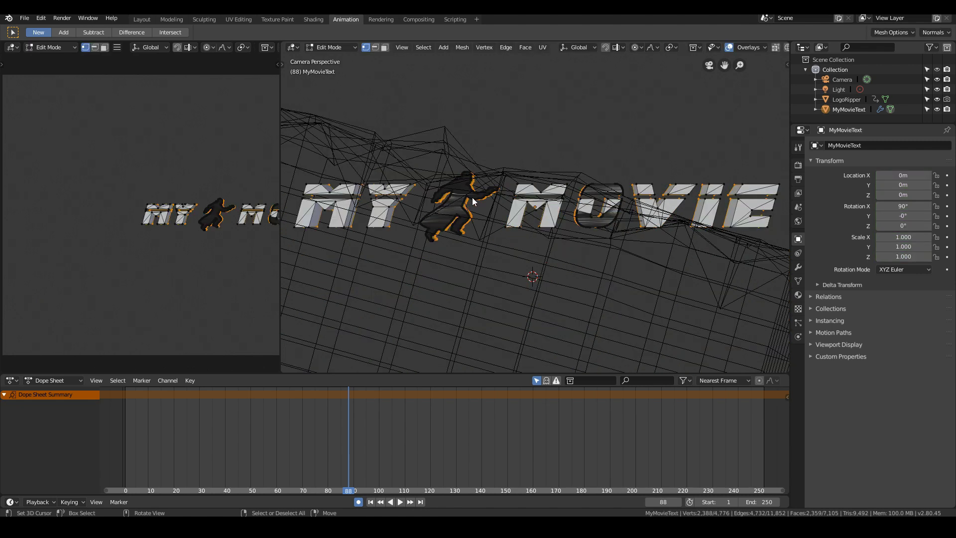
{"action": "scroll", "coordinate": [452, 201], "scroll_direction": "up", "scroll_amount": 4}
{"action": "middle_click_drag", "start_coordinate": [452, 201], "coordinate": [365, 215]}
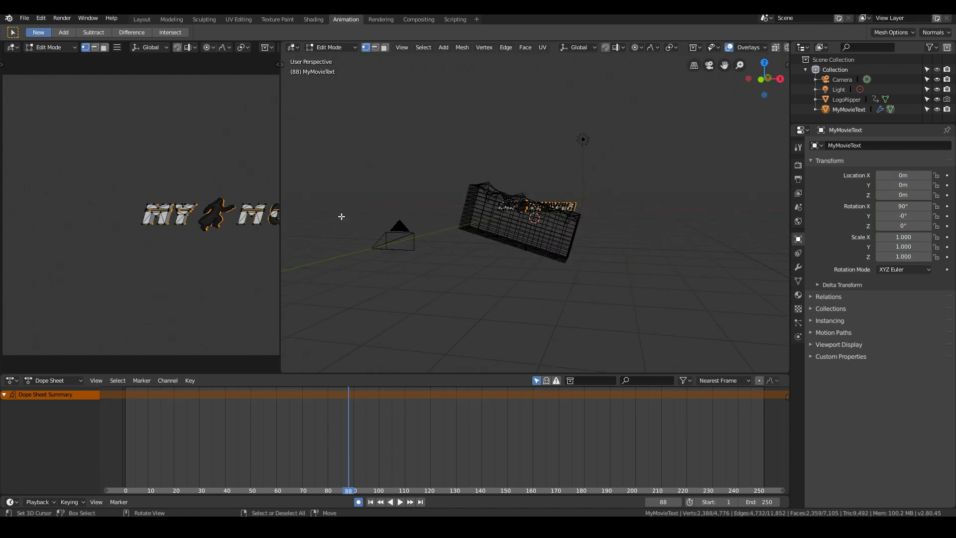
{"action": "scroll", "coordinate": [351, 223], "scroll_direction": "up", "scroll_amount": 13}
{"action": "middle_click_drag", "start_coordinate": [333, 250], "coordinate": [488, 245]}
{"action": "scroll", "coordinate": [387, 250], "scroll_direction": "up", "scroll_amount": 4}
{"action": "scroll", "coordinate": [387, 249], "scroll_direction": "down", "scroll_amount": 5}
{"action": "scroll", "coordinate": [367, 255], "scroll_direction": "up", "scroll_amount": 3}
{"action": "scroll", "coordinate": [488, 245], "scroll_direction": "up", "scroll_amount": 3}
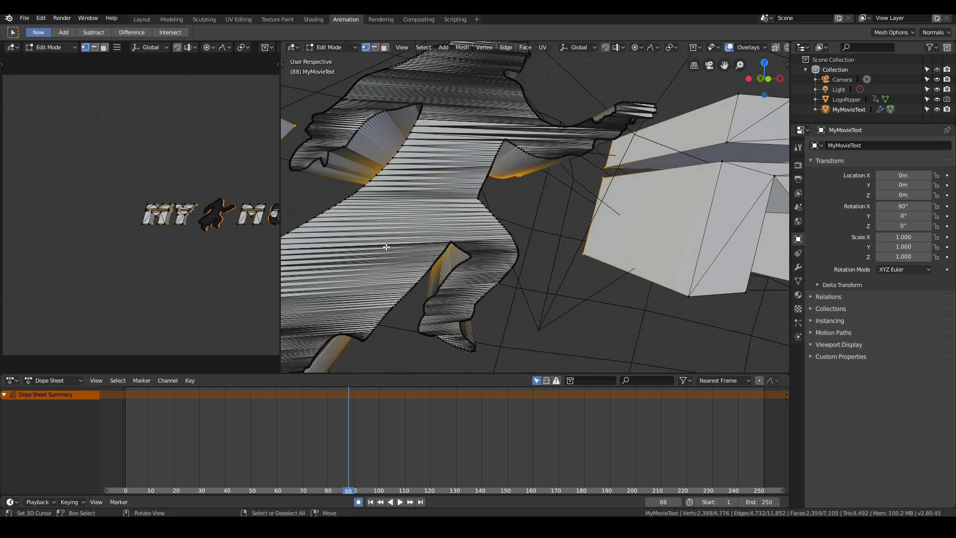
{"action": "scroll", "coordinate": [347, 245], "scroll_direction": "down", "scroll_amount": 3}
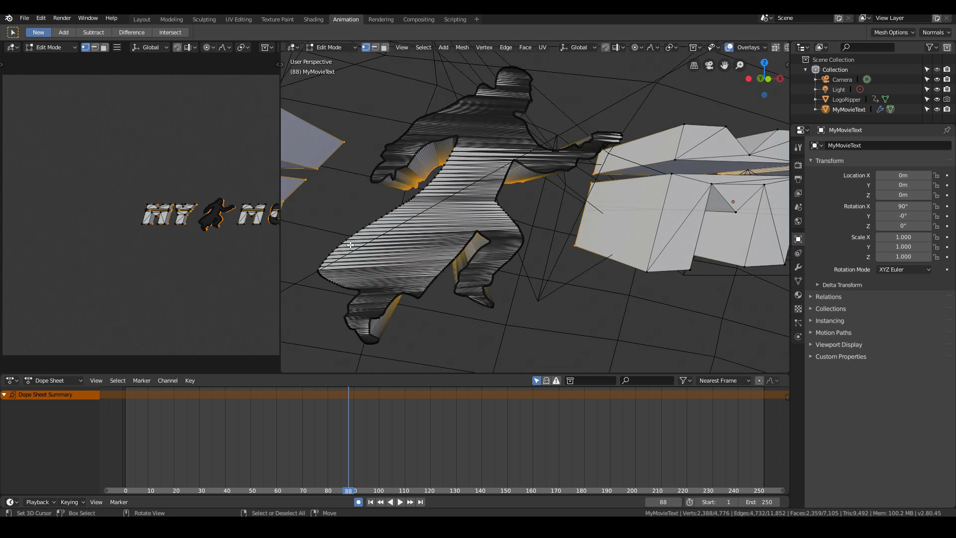
{"action": "scroll", "coordinate": [349, 246], "scroll_direction": "up", "scroll_amount": 3}
{"action": "scroll", "coordinate": [350, 246], "scroll_direction": "down", "scroll_amount": 3}
- Return to Object Mode and go through frames 73 to 86 to inspect how the block cuts the running figure
{"action": "key", "text": "Left"}
{"action": "key", "text": "Left"}
{"action": "key", "text": "Left"}
{"action": "key", "text": "Left"}
{"action": "key", "text": "Left"}
{"action": "key", "text": "Left"}
{"action": "key", "text": "Left"}
{"action": "key", "text": "Left"}
{"action": "key", "text": "Left"}
{"action": "key", "text": "Left"}
{"action": "key", "text": "Left"}
{"action": "key", "text": "Left"}
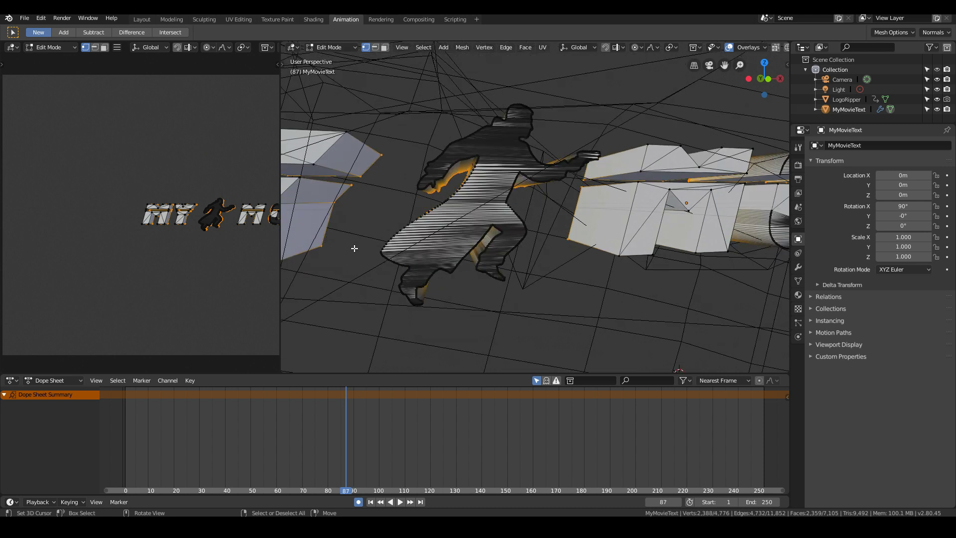
{"action": "key", "text": "Left"}
{"action": "key", "text": "Tab"}
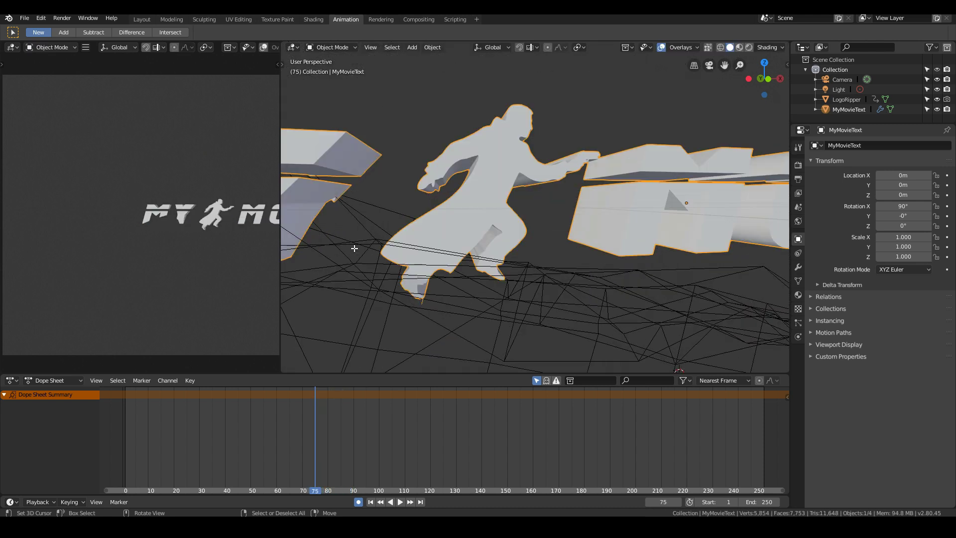
{"action": "key", "text": "Right"}
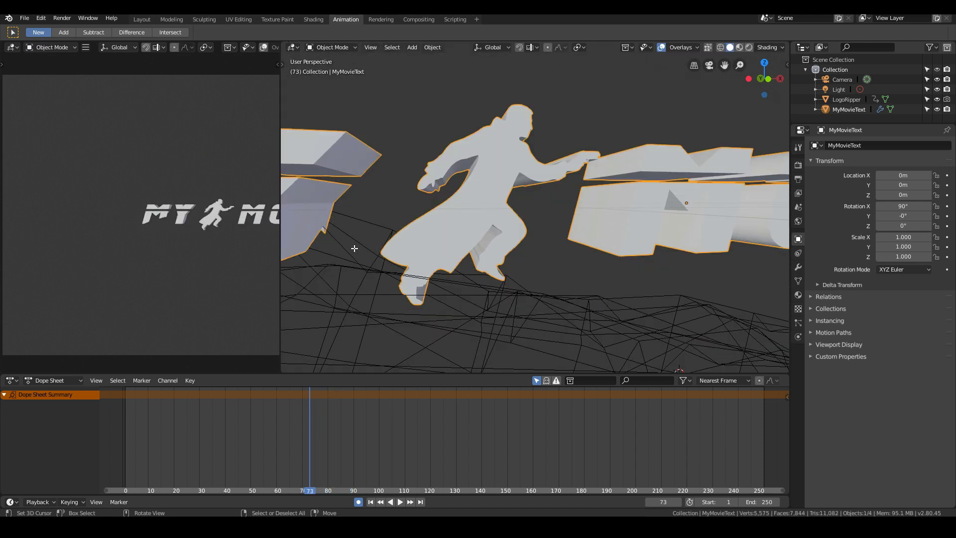
{"action": "key", "text": "Right"}
{"action": "key", "text": "Right"}
{"action": "key", "text": "Right"}
{"action": "key", "text": "Right"}
{"action": "key", "text": "Right"}
{"action": "key", "text": "Right"}
{"action": "key", "text": "Right"}
{"action": "key", "text": "Right"}
{"action": "key", "text": "Right"}
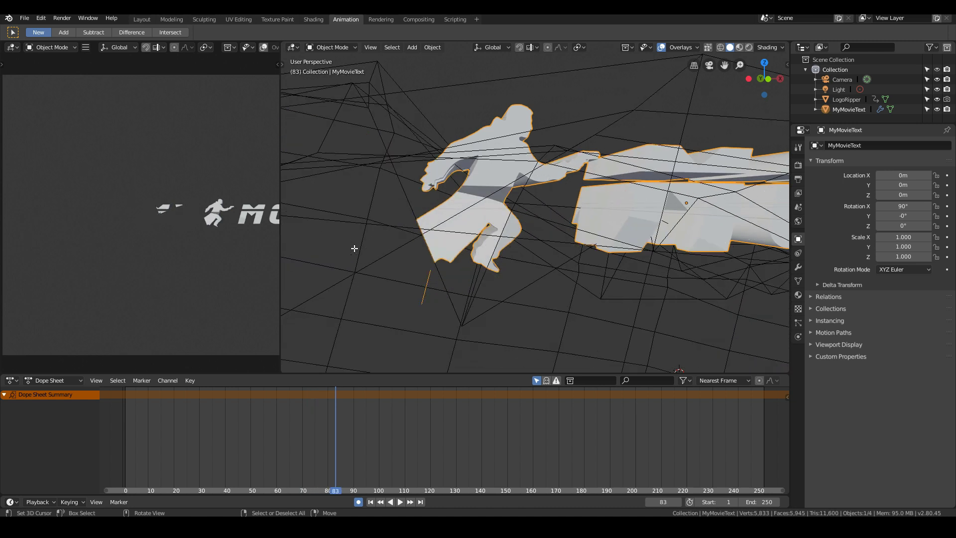
{"action": "key", "text": "Right"}
{"action": "key", "text": "Right"}
{"action": "key", "text": "Right"}
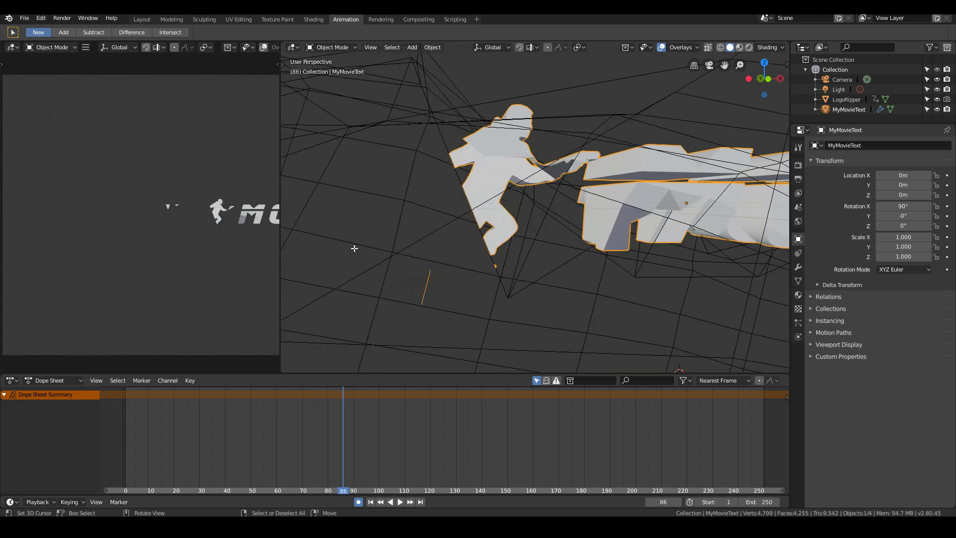
{"action": "key", "text": "Left"}
{"action": "key", "text": "Left"}
- At frame 86, move the LogoRipper block 0.195 m in X, 0.63 m in Y and -0.0118 m in Z, with auto-keying on
{"action": "middle_click_drag", "start_coordinate": [355, 248], "coordinate": [426, 261]}
{"action": "left_click", "coordinate": [458, 265]}
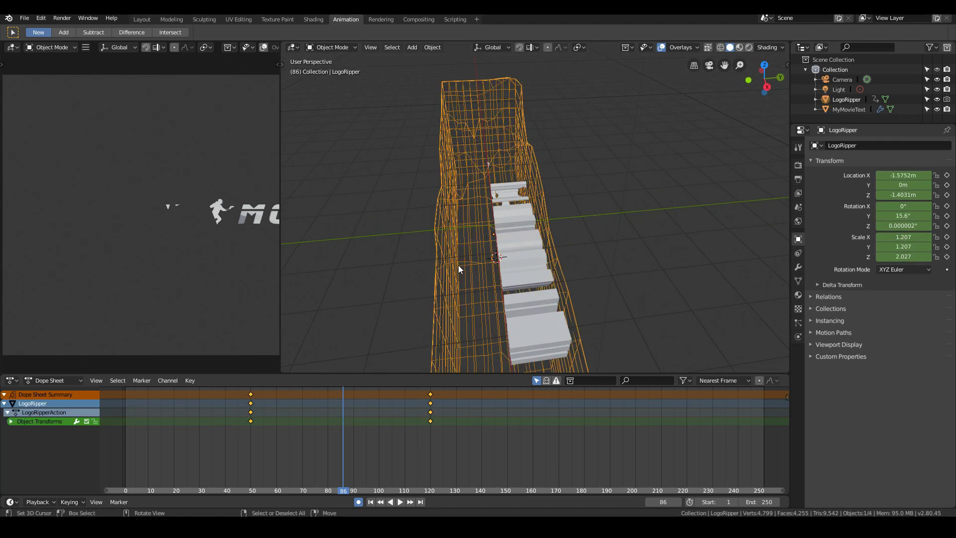
{"action": "middle_click_drag", "start_coordinate": [442, 278], "coordinate": [380, 269]}
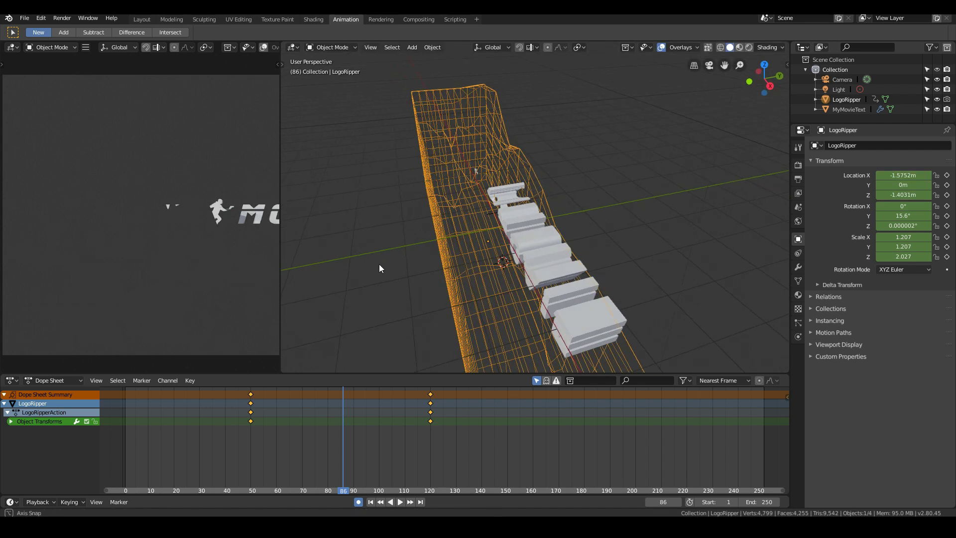
{"action": "key", "text": "g"}
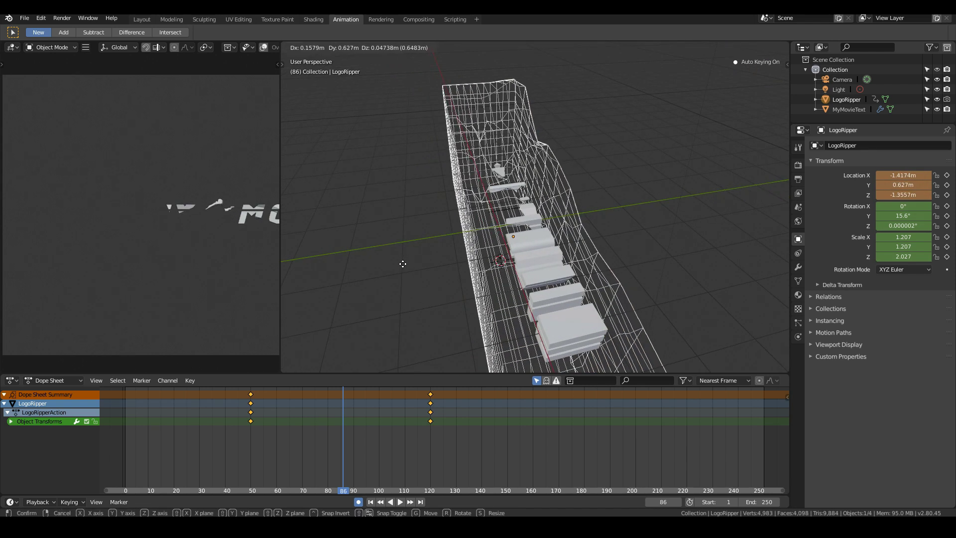
{"action": "left_click", "coordinate": [403, 265]}
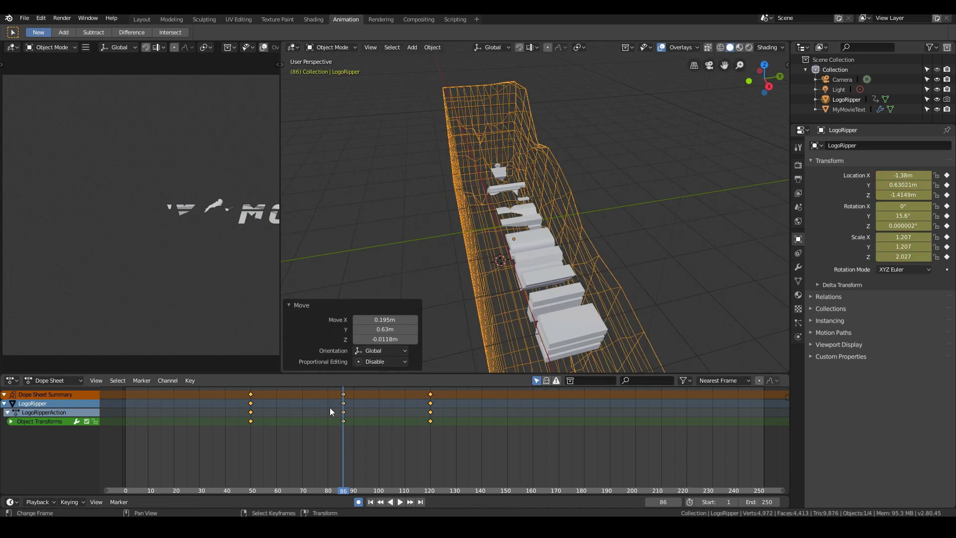
- Replay the dissolve and go frame by frame from frame 81 to check the cut around the new keyframe
{"action": "key", "text": "space"}
{"action": "left_click_drag", "start_coordinate": [357, 412], "coordinate": [347, 419]}
{"action": "key", "text": "space"}
{"action": "key", "text": "shift+ctrl+space"}
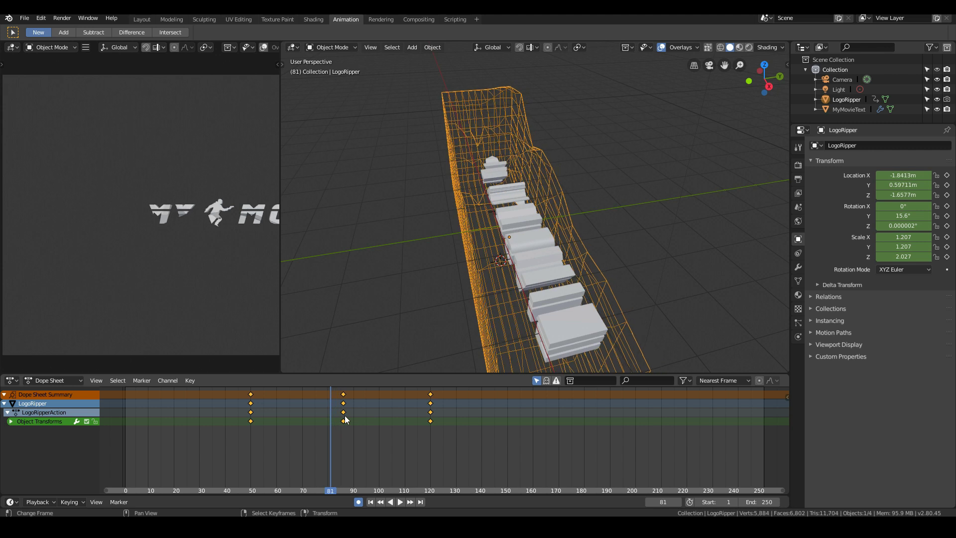
{"action": "key", "text": "Right"}
{"action": "key", "text": "Right"}
{"action": "key", "text": "Right"}
{"action": "key", "text": "Right"}
{"action": "key", "text": "Right"}
{"action": "key", "text": "Right"}
{"action": "key", "text": "Right"}
{"action": "key", "text": "Right"}
{"action": "key", "text": "Right"}
{"action": "key", "text": "Right"}
{"action": "key", "text": "Right"}
{"action": "key", "text": "Right"}
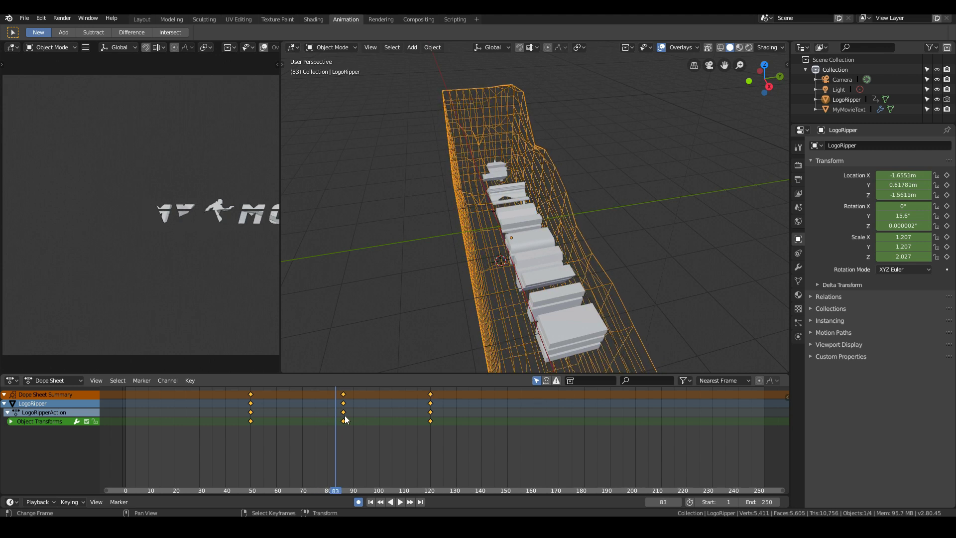
{"action": "key", "text": "Left"}
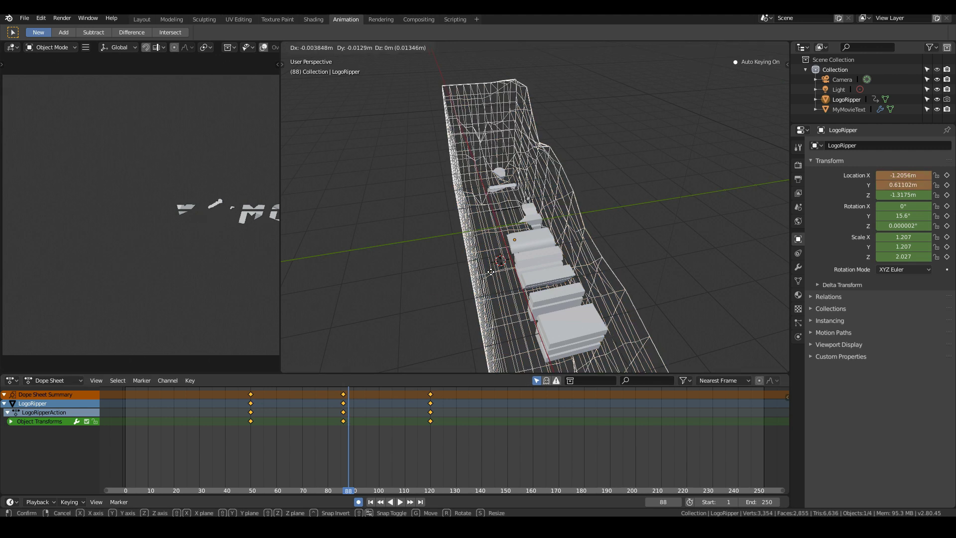
- At frame 88, reposition the LogoRipper block slightly to set a keyframe there, checking the frames just before it
{"action": "key", "text": "g"}
{"action": "key", "text": "Escape"}
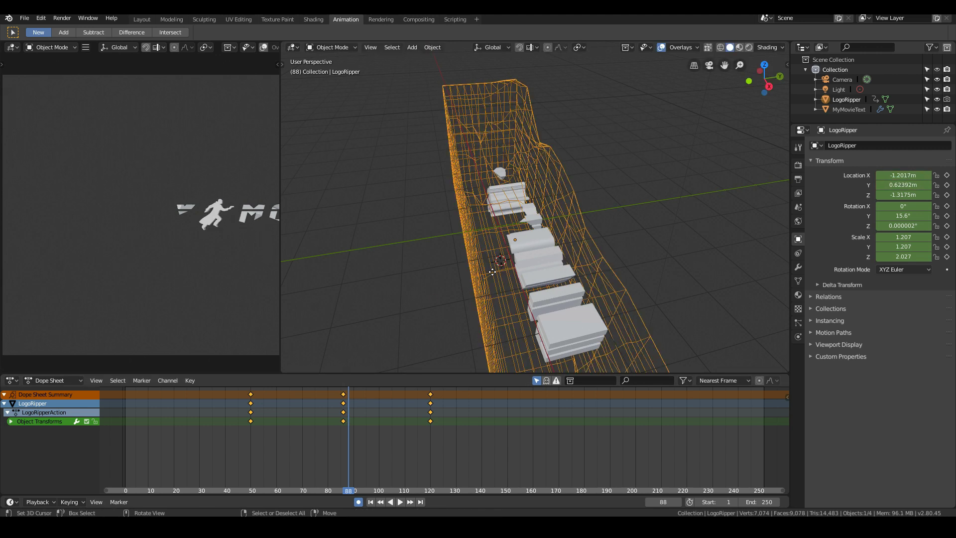
{"action": "key", "text": "g"}
{"action": "left_click", "coordinate": [535, 269]}
{"action": "key", "text": "Left"}
{"action": "key", "text": "Left"}
{"action": "key", "text": "Left"}
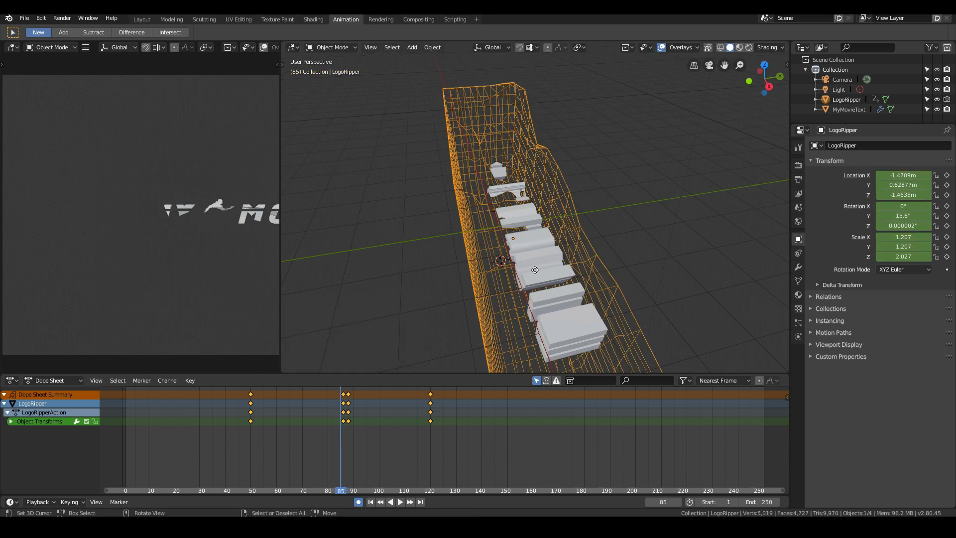
{"action": "key", "text": "Right"}
{"action": "key", "text": "Right"}
{"action": "key", "text": "Right"}
{"action": "key", "text": "Right"}
{"action": "key", "text": "Left"}
{"action": "key", "text": "g"}
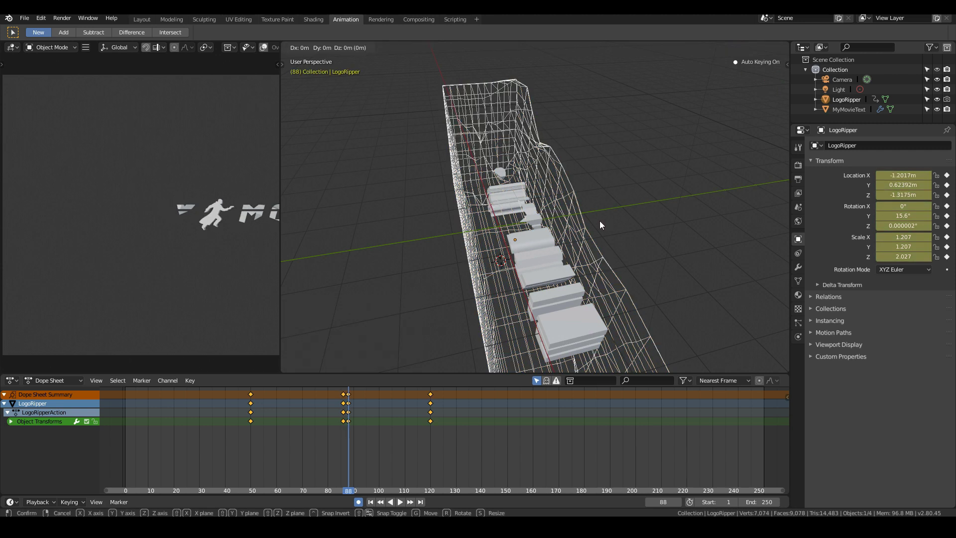
{"action": "left_click", "coordinate": [600, 225]}
- Review the dissolve between frames 68 and 92, stop at frame 69 and enlarge the running figure in the camera preview
{"action": "key", "text": "Right"}
{"action": "key", "text": "Right"}
{"action": "key", "text": "Right"}
{"action": "key", "text": "Right"}
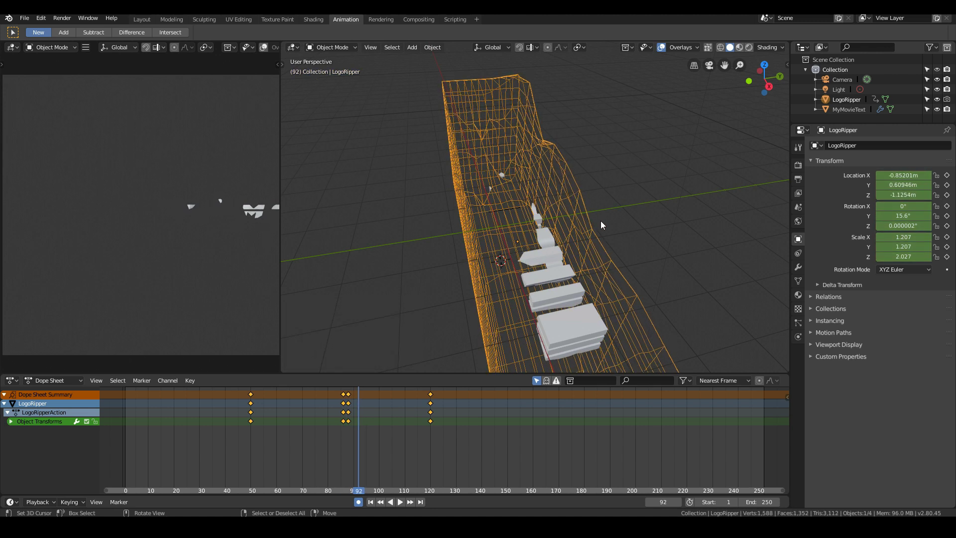
{"action": "key", "text": "Left"}
{"action": "key", "text": "Left"}
{"action": "key", "text": "Left"}
{"action": "key", "text": "Left"}
{"action": "key", "text": "Left"}
{"action": "key", "text": "Left"}
{"action": "key", "text": "Left"}
{"action": "key", "text": "Left"}
{"action": "key", "text": "Left"}
{"action": "key", "text": "Left"}
{"action": "key", "text": "Left"}
{"action": "key", "text": "Left"}
{"action": "key", "text": "Left"}
{"action": "key", "text": "Left"}
{"action": "key", "text": "Left"}
{"action": "key", "text": "Left"}
{"action": "key", "text": "Left"}
{"action": "key", "text": "Left"}
{"action": "key", "text": "Left"}
{"action": "key", "text": "Left"}
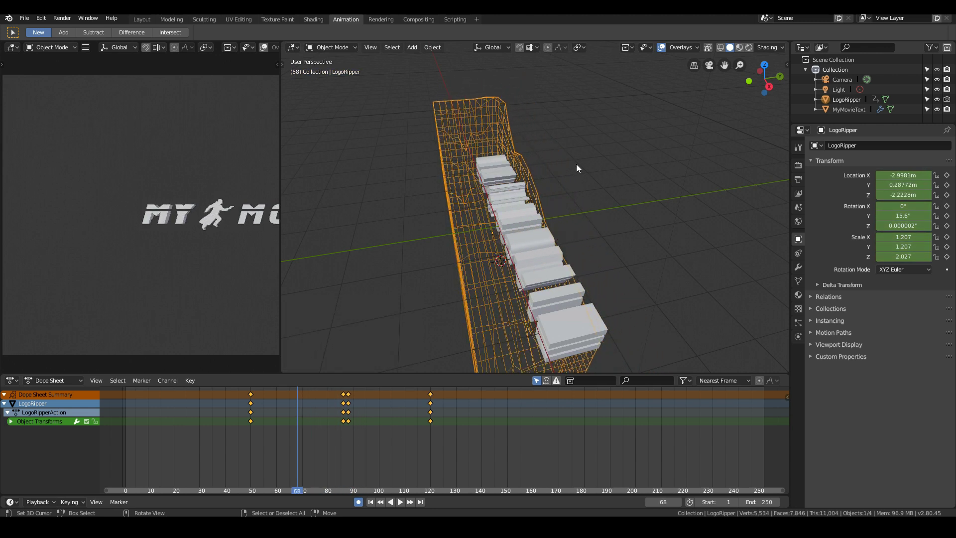
{"action": "left_click_drag", "start_coordinate": [344, 400], "coordinate": [351, 401]}
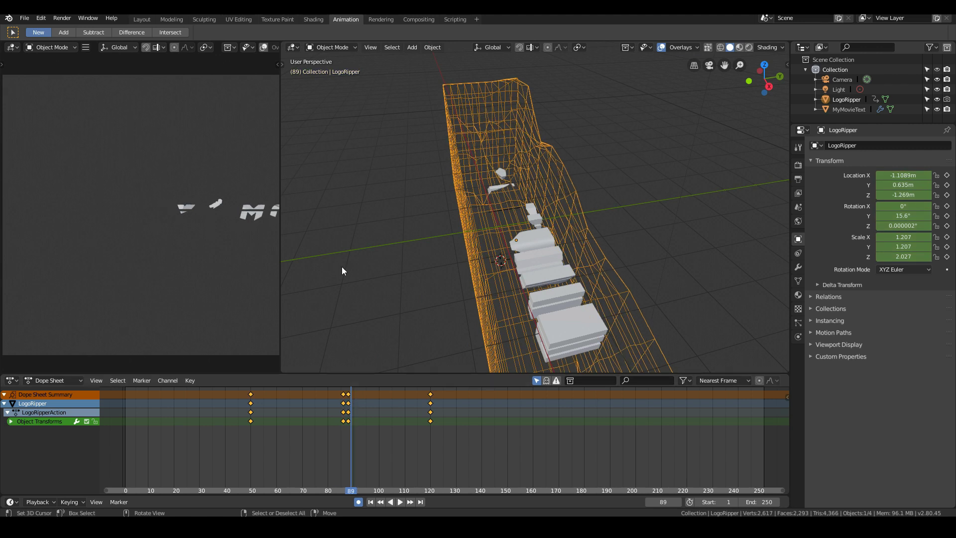
{"action": "key", "text": "ctrl+shift+space"}
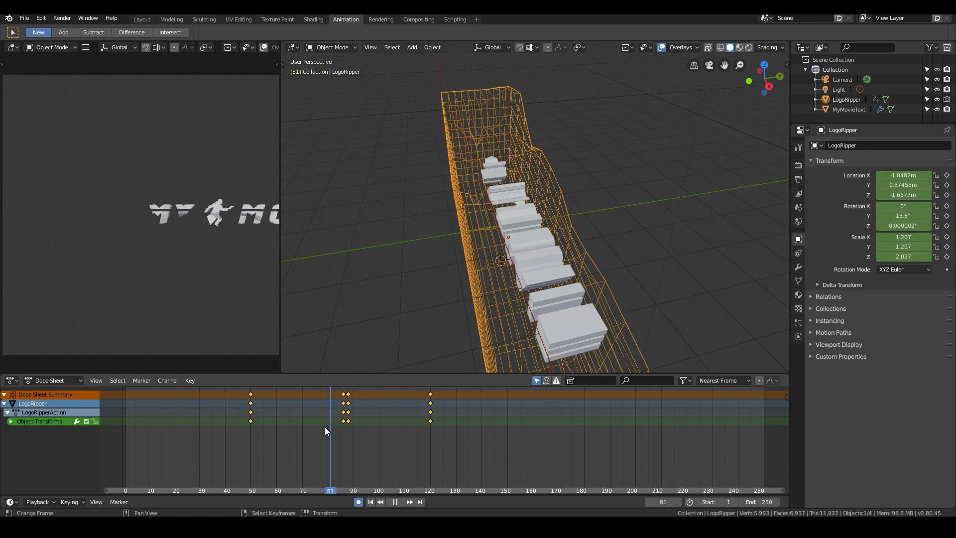
{"action": "left_click_drag", "start_coordinate": [324, 428], "coordinate": [299, 433]}
{"action": "scroll", "coordinate": [204, 215], "scroll_direction": "up", "scroll_amount": 4}
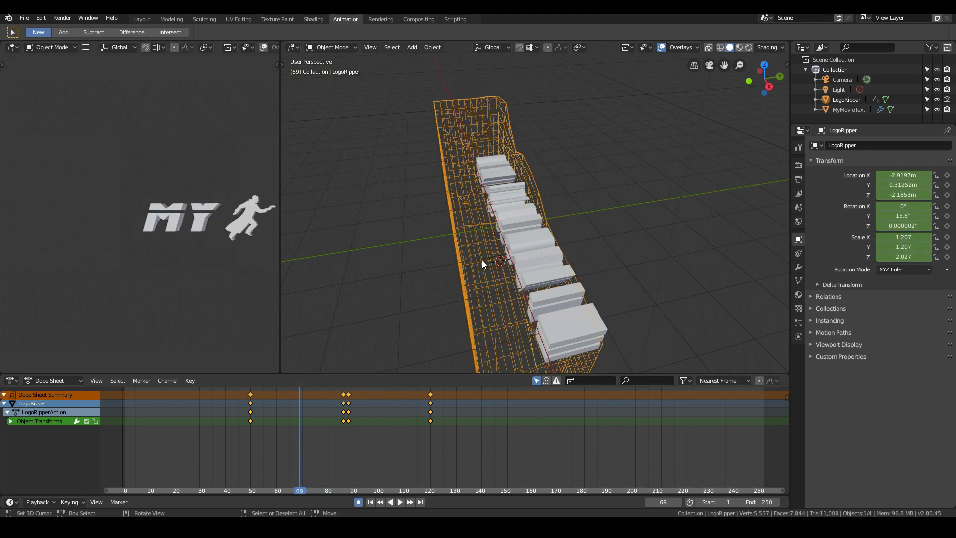
- Select the MyMovieText title, put it in Edit Mode and show its Boolean modifier settings
{"action": "middle_click_drag", "start_coordinate": [482, 260], "coordinate": [610, 249]}
{"action": "scroll", "coordinate": [608, 247], "scroll_direction": "up", "scroll_amount": 9}
{"action": "right_click", "coordinate": [408, 170]}
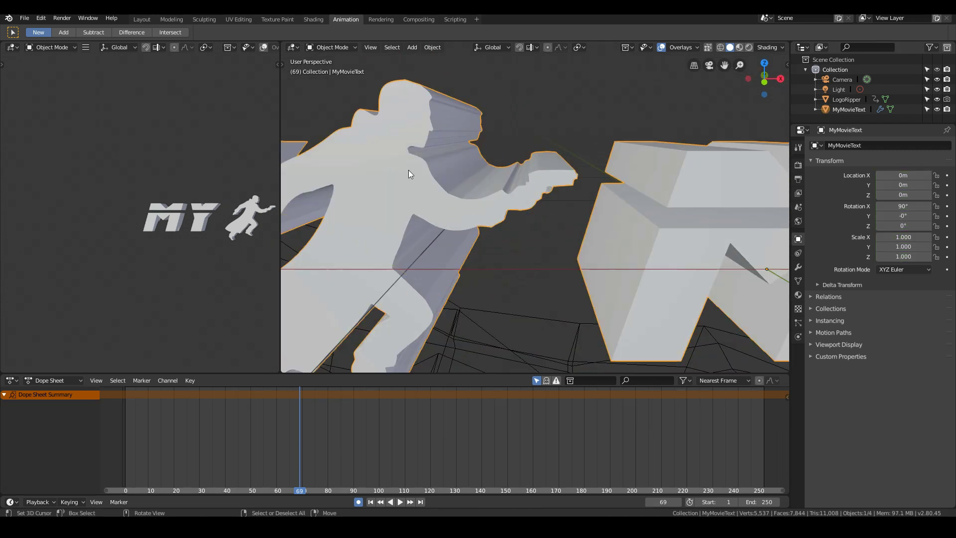
{"action": "key", "text": "Tab"}
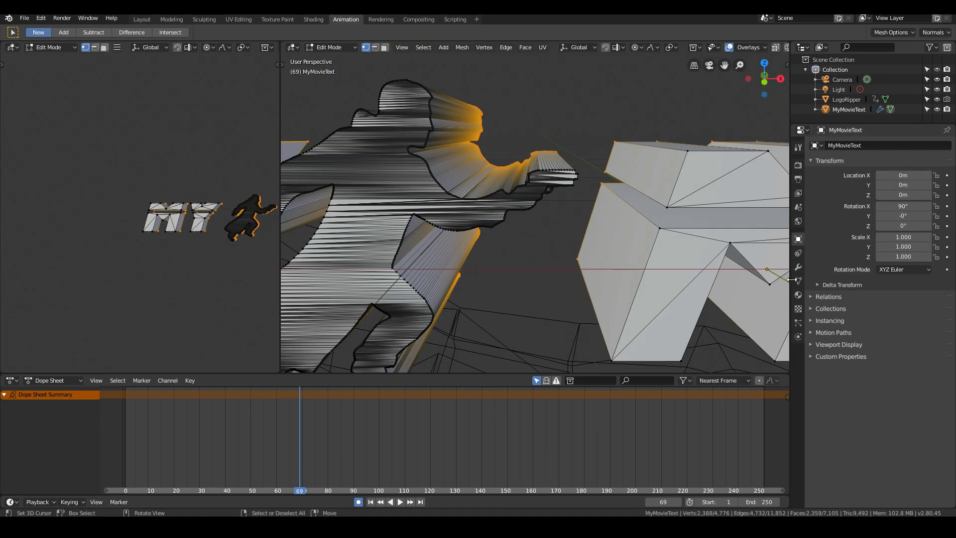
{"action": "left_click", "coordinate": [798, 268]}
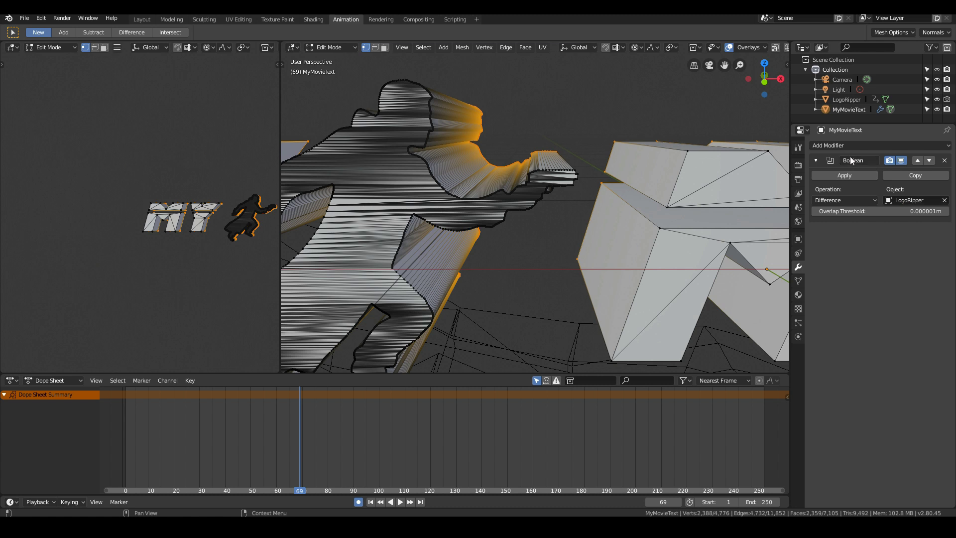
- Examine the mesh density of the running figure's front and sides compared with the title letters
{"action": "scroll", "coordinate": [403, 239], "scroll_direction": "down", "scroll_amount": 3}
{"action": "scroll", "coordinate": [391, 239], "scroll_direction": "up", "scroll_amount": 4}
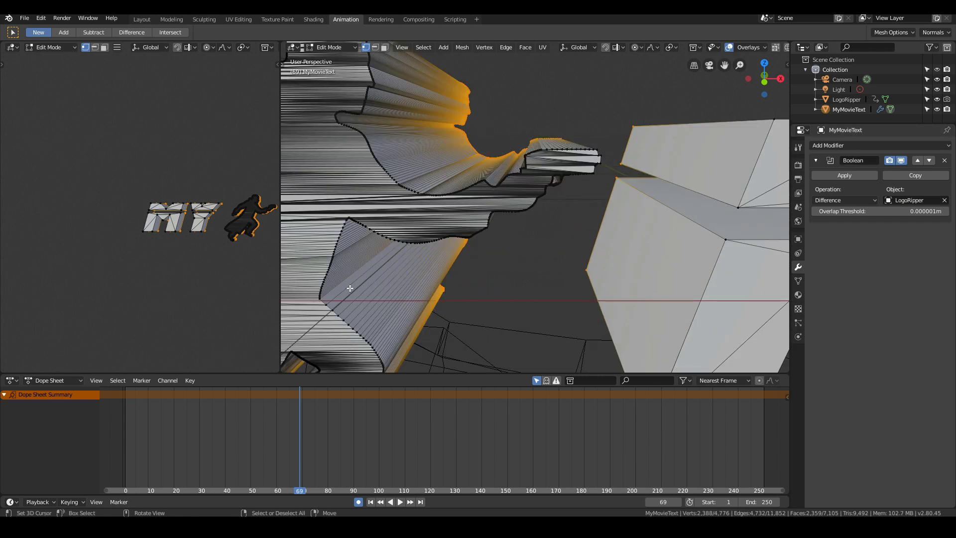
{"action": "scroll", "coordinate": [327, 277], "scroll_direction": "down", "scroll_amount": 4}
{"action": "middle_click_drag", "start_coordinate": [364, 278], "coordinate": [437, 281]}
{"action": "scroll", "coordinate": [437, 280], "scroll_direction": "up", "scroll_amount": 4}
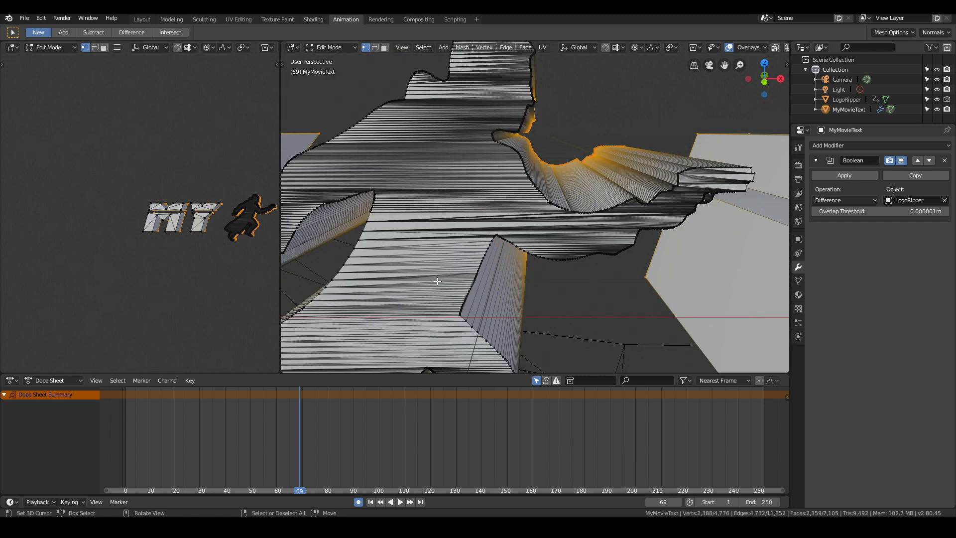
{"action": "scroll", "coordinate": [475, 227], "scroll_direction": "down", "scroll_amount": 2}
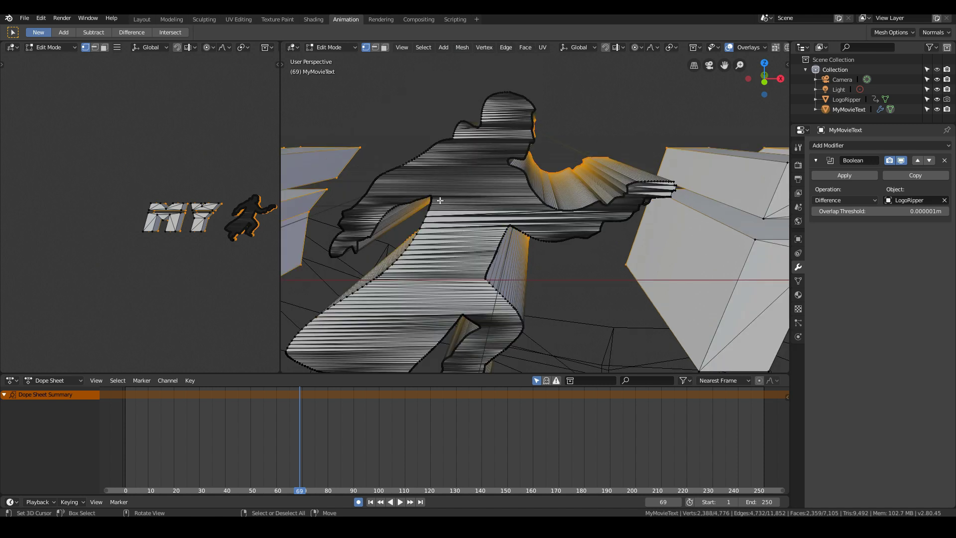
{"action": "scroll", "coordinate": [440, 200], "scroll_direction": "down", "scroll_amount": 8}
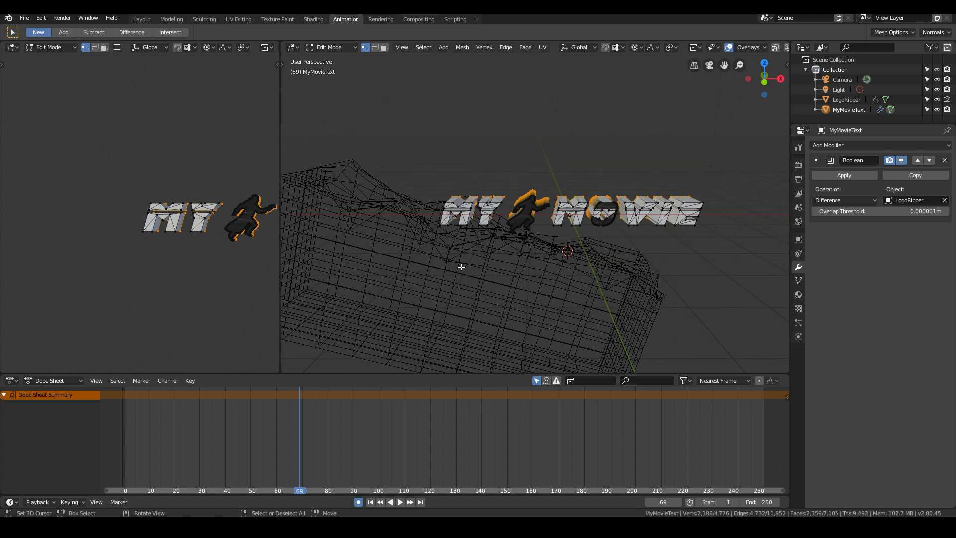
- Return to Object Mode and replay the title's dissolve, stopping at frame 88
{"action": "key", "text": "Tab"}
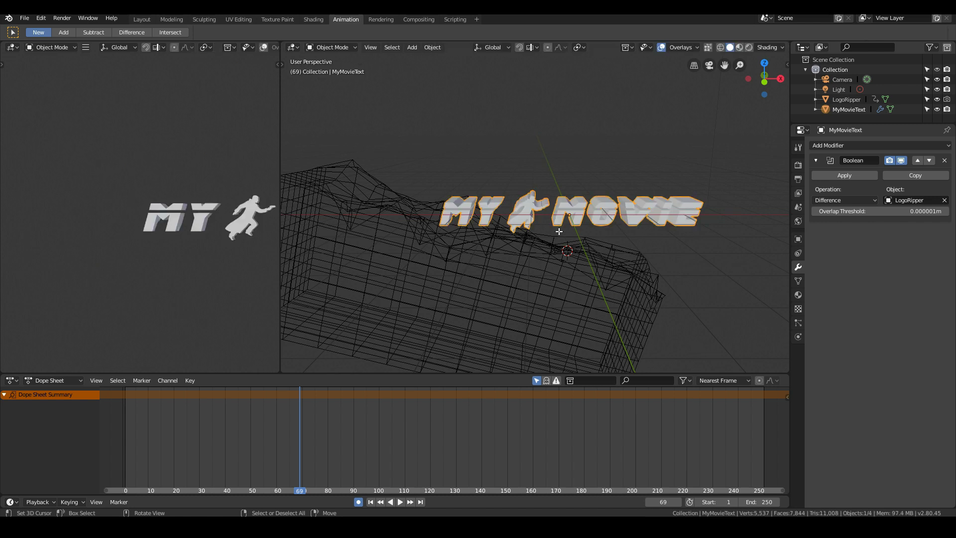
{"action": "key", "text": "space"}
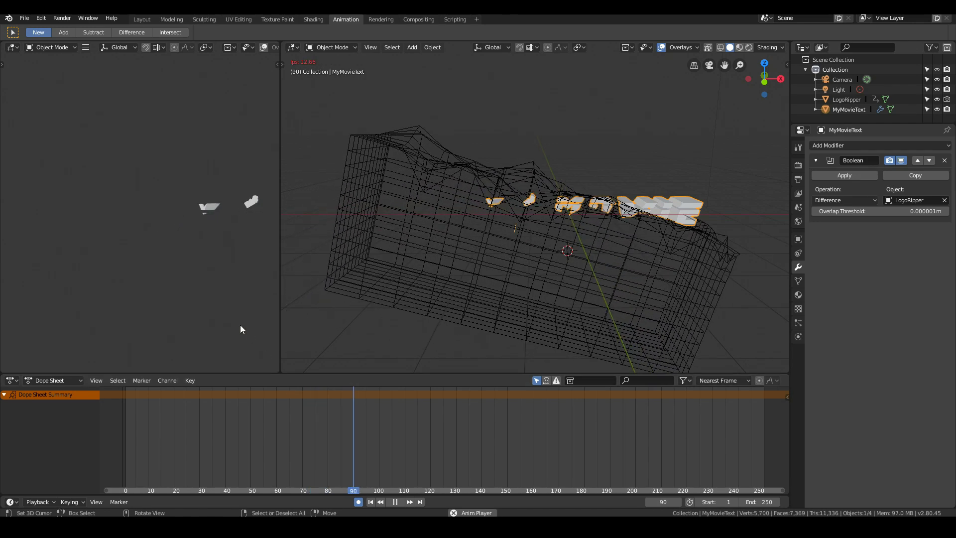
{"action": "key", "text": "Escape"}
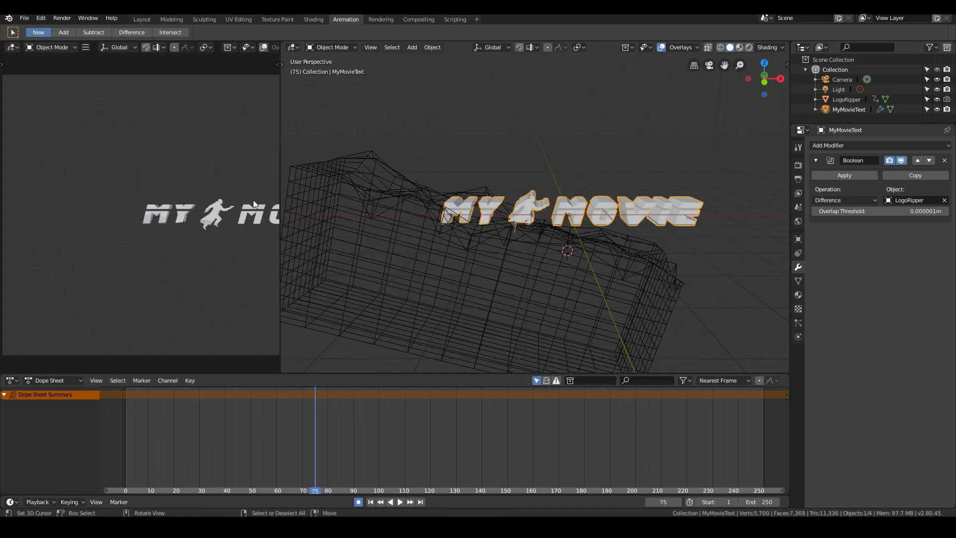
{"action": "key", "text": "space"}
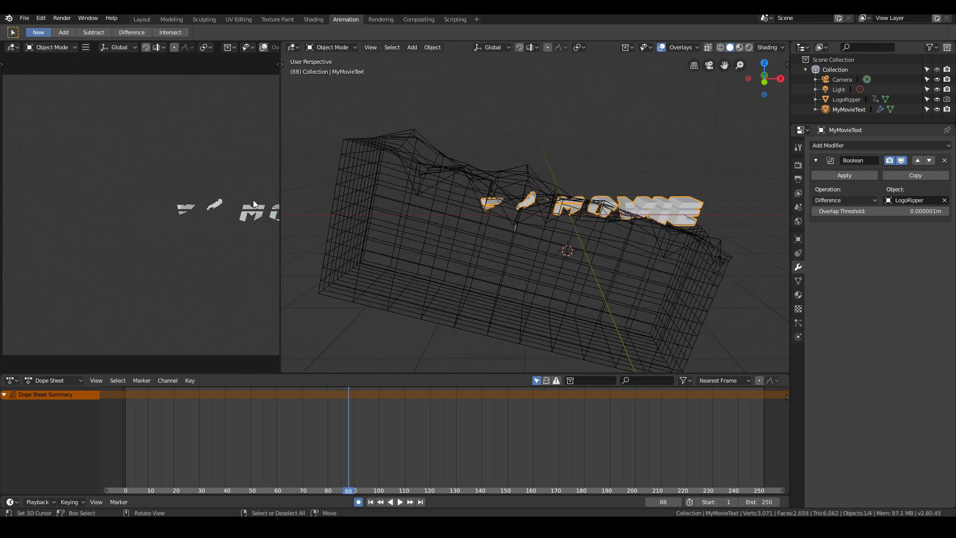
- Step through the dissolve between frames 80 and 88 to examine the running figure's cut, stopping at frame 85
{"action": "key", "text": "Left"}
{"action": "key", "text": "Left"}
{"action": "key", "text": "Left"}
{"action": "key", "text": "Left"}
{"action": "key", "text": "Left"}
{"action": "key", "text": "Left"}
{"action": "key", "text": "Left"}
{"action": "key", "text": "Left"}
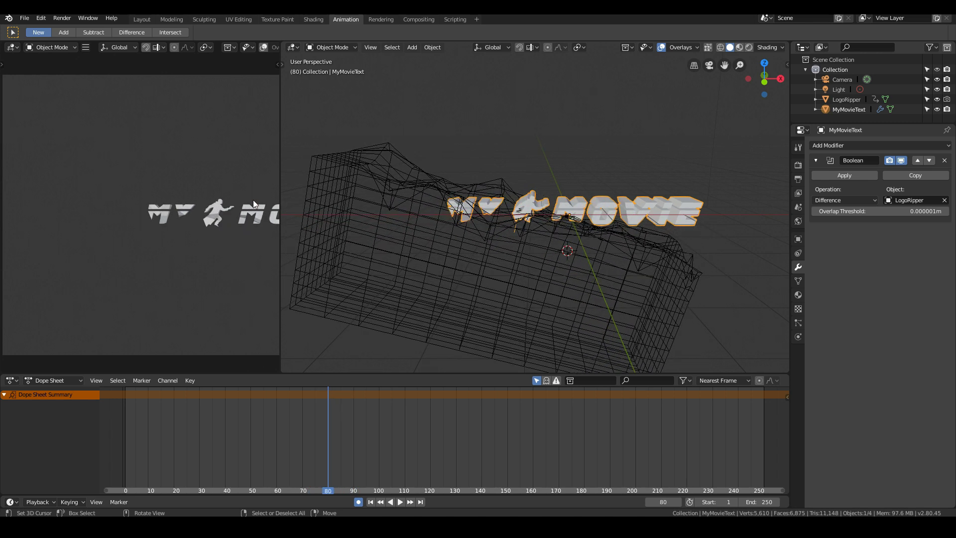
{"action": "key", "text": "Left"}
{"action": "key", "text": "Left"}
{"action": "key", "text": "Right"}
{"action": "key", "text": "Right"}
{"action": "key", "text": "Right"}
{"action": "key", "text": "Right"}
{"action": "key", "text": "Right"}
{"action": "key", "text": "Right"}
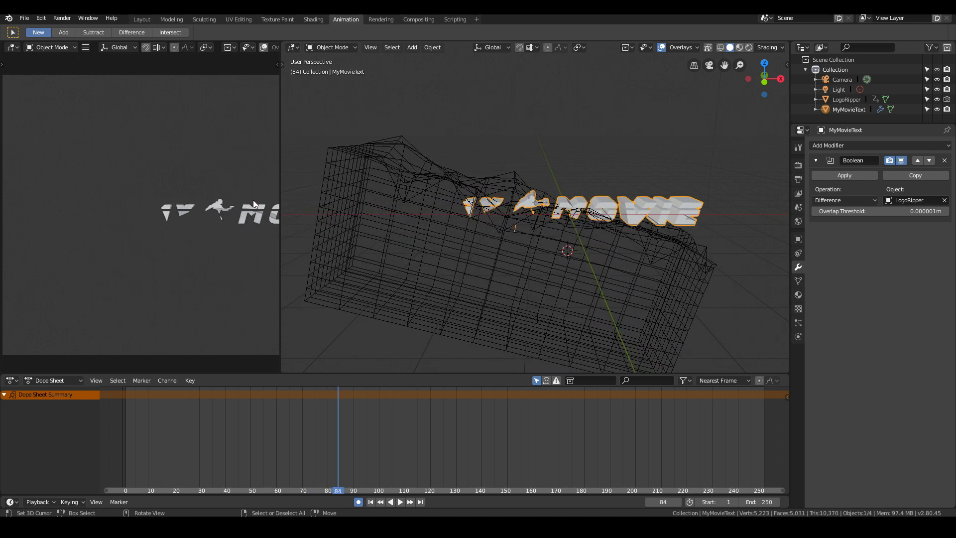
{"action": "key", "text": "Right"}
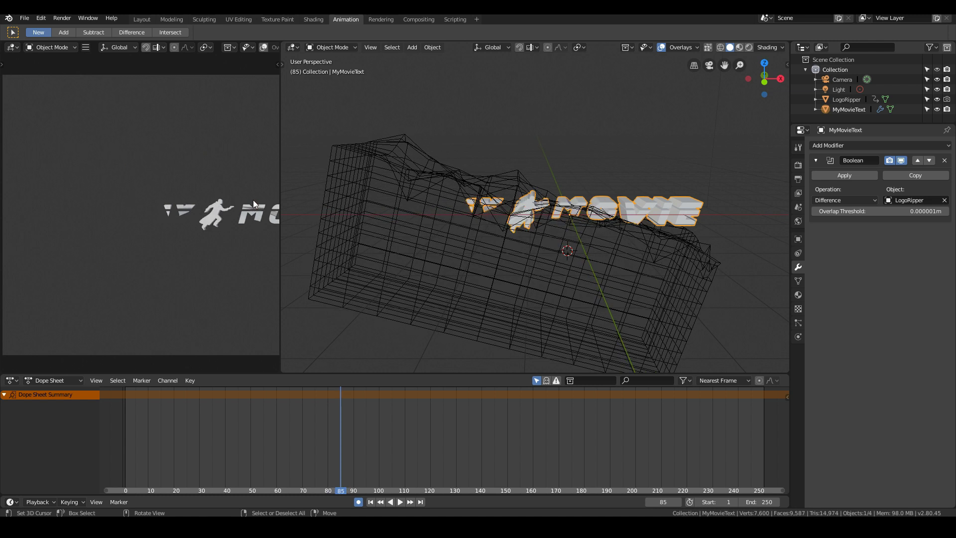
- Select the LogoRipper block and move it about -0.0146 m along global Y to key a corrected position at frame 85
{"action": "left_click", "coordinate": [582, 263]}
{"action": "middle_click_drag", "start_coordinate": [582, 263], "coordinate": [506, 288]}
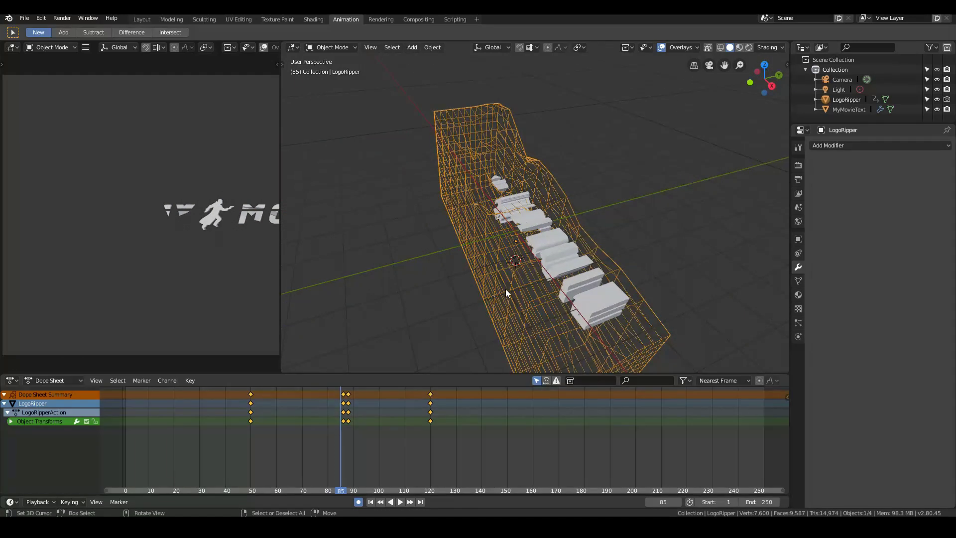
{"action": "key", "text": "g"}
{"action": "key", "text": "y"}
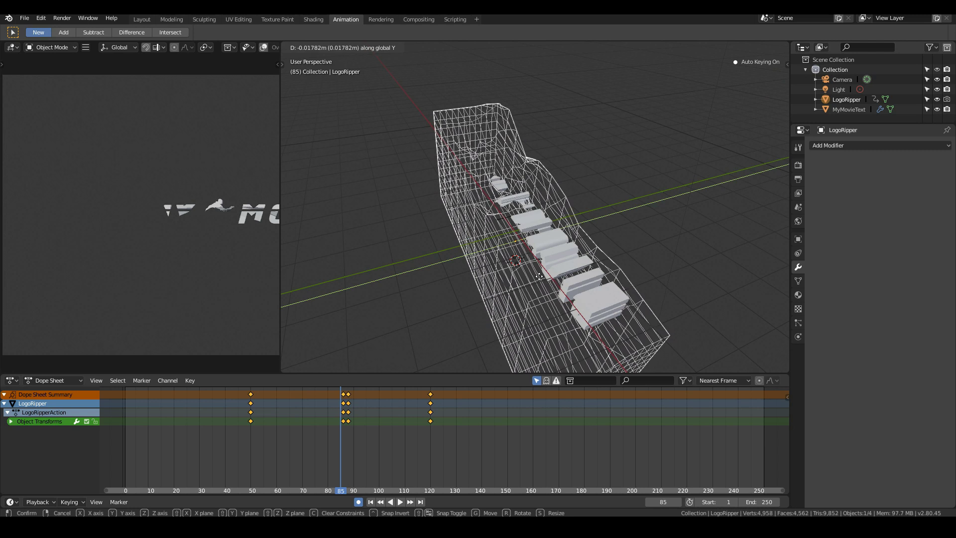
{"action": "left_click", "coordinate": [542, 282]}
{"action": "middle_click_drag", "start_coordinate": [456, 235], "coordinate": [370, 201]}
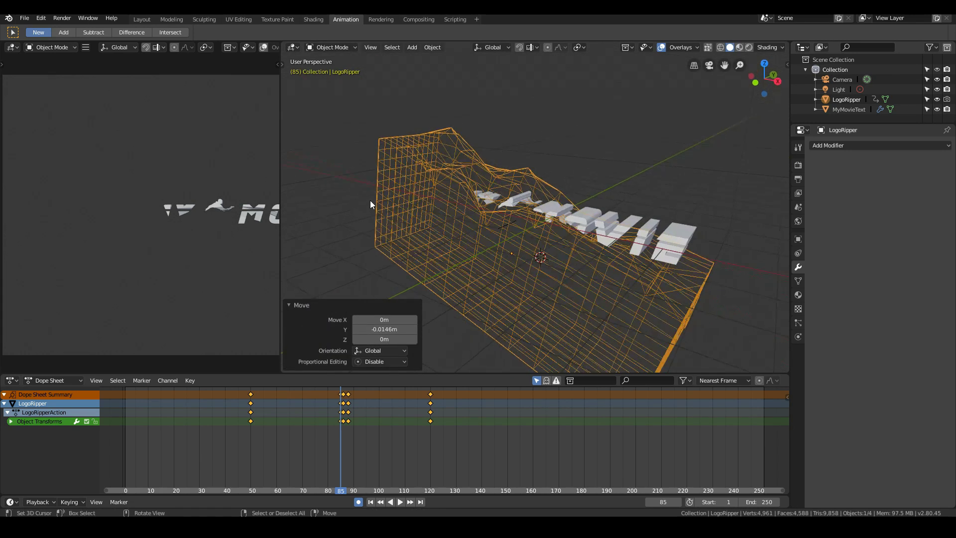
- Check the running figure's cut frame by frame from frame 85 back to 79, and stop at frame 83
{"action": "key", "text": "Left"}
{"action": "key", "text": "Left"}
{"action": "key", "text": "Left"}
{"action": "key", "text": "Left"}
{"action": "key", "text": "Left"}
{"action": "key", "text": "Left"}
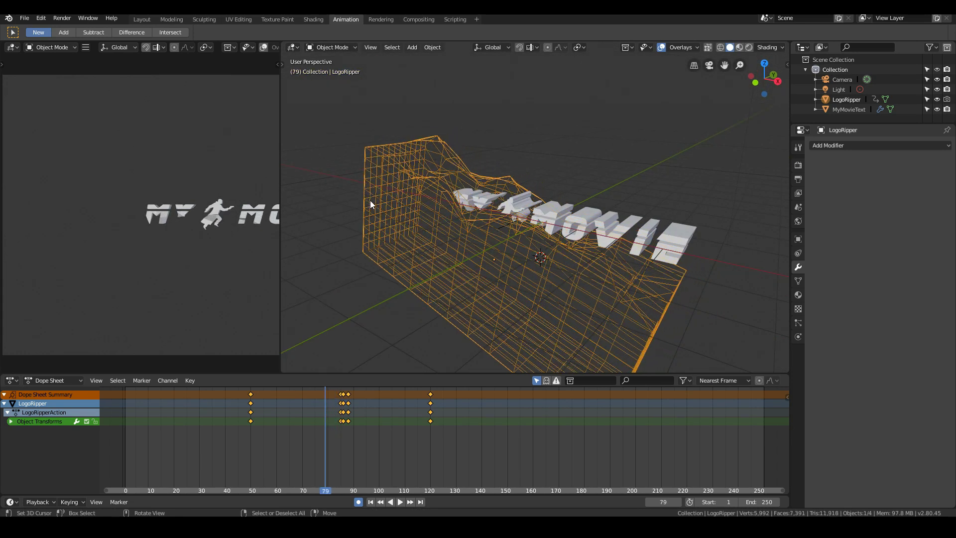
{"action": "key", "text": "Right"}
{"action": "key", "text": "Right"}
{"action": "key", "text": "Right"}
{"action": "key", "text": "Right"}
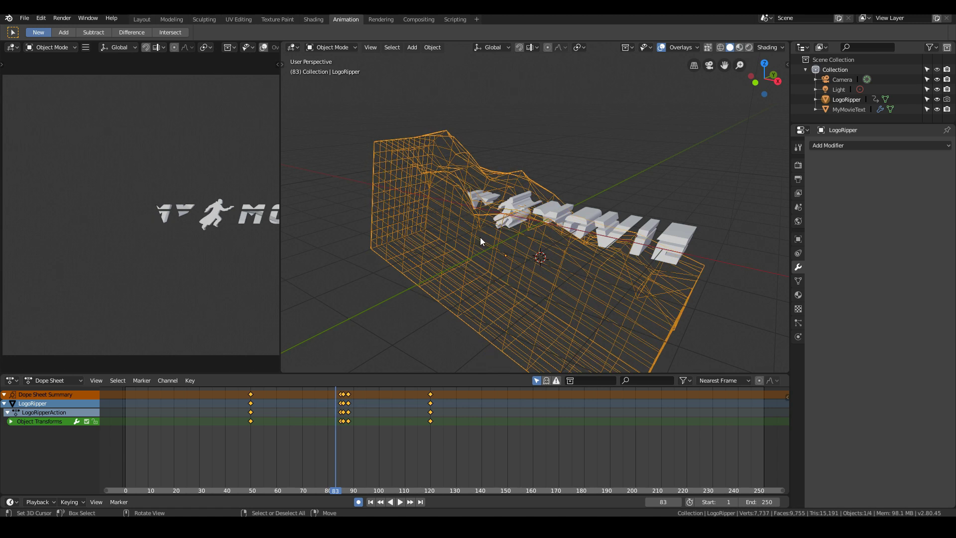
- Shift the LogoRipper block slightly along global Y to key a corrected position at frame 83
{"action": "middle_click_drag", "start_coordinate": [480, 237], "coordinate": [499, 268]}
{"action": "key", "text": "g"}
{"action": "key", "text": "y"}
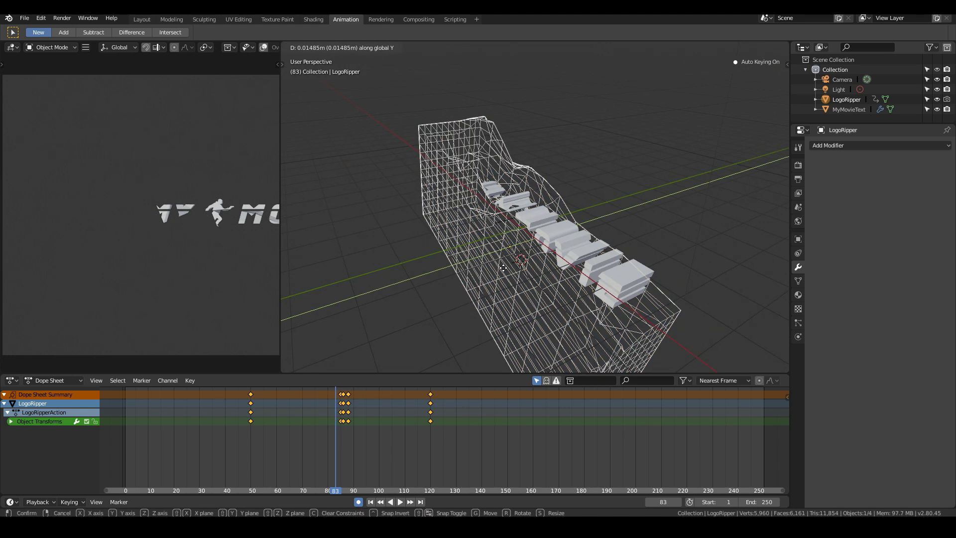
{"action": "left_click", "coordinate": [425, 273]}
- Review the corrected cut on the running figure between frames 78 and 88
{"action": "key", "text": "Right"}
{"action": "key", "text": "Right"}
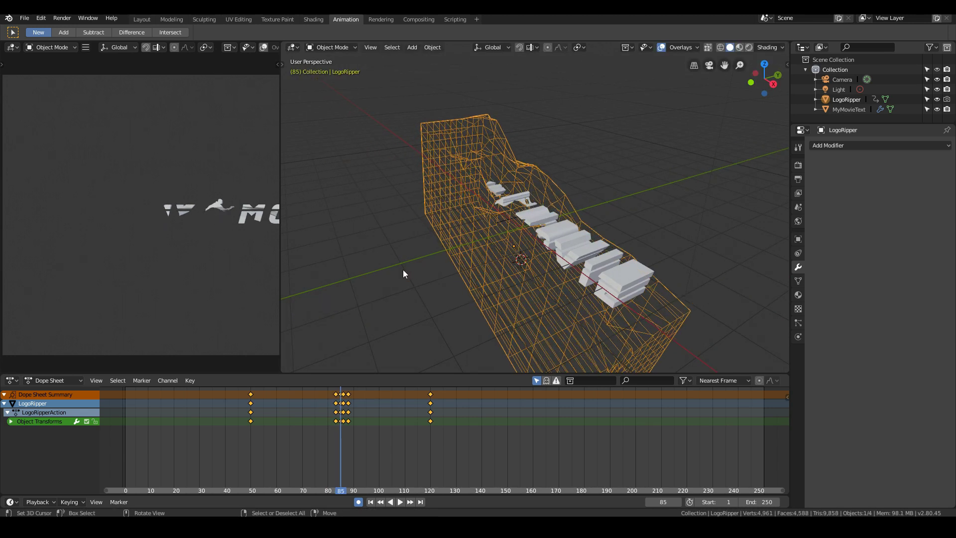
{"action": "key", "text": "Left"}
{"action": "key", "text": "Left"}
{"action": "key", "text": "Left"}
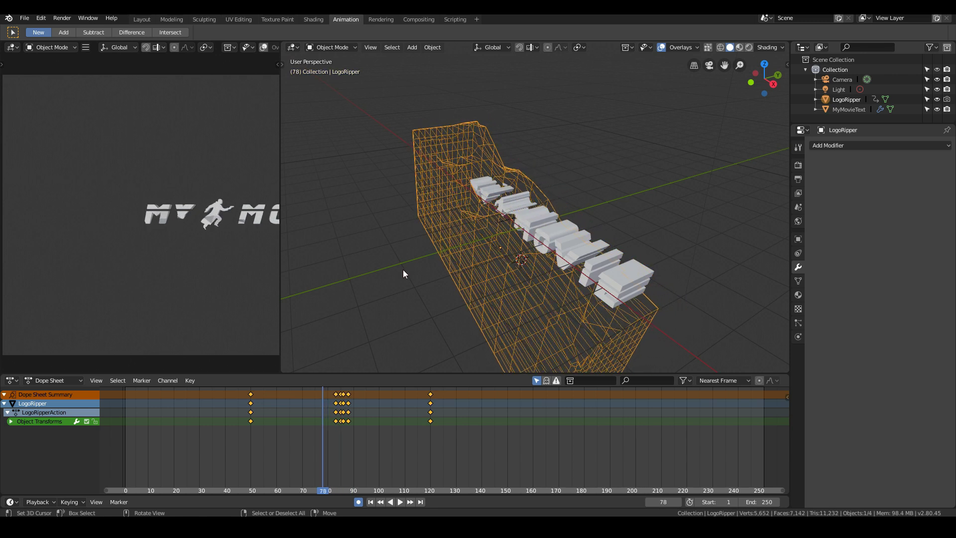
{"action": "key", "text": "Right"}
{"action": "key", "text": "Right"}
{"action": "key", "text": "Right"}
{"action": "key", "text": "Right"}
{"action": "key", "text": "Right"}
{"action": "key", "text": "Right"}
{"action": "key", "text": "Right"}
{"action": "key", "text": "Right"}
{"action": "key", "text": "Right"}
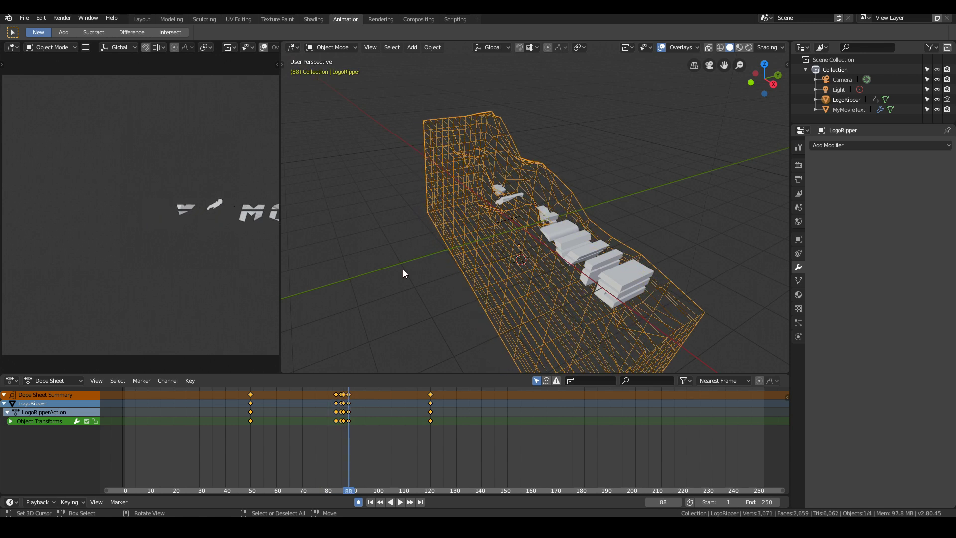
- Go to frame 48, switch to the front view, frame the whole title in the camera preview and play the dissolve
{"action": "left_click", "coordinate": [246, 421]}
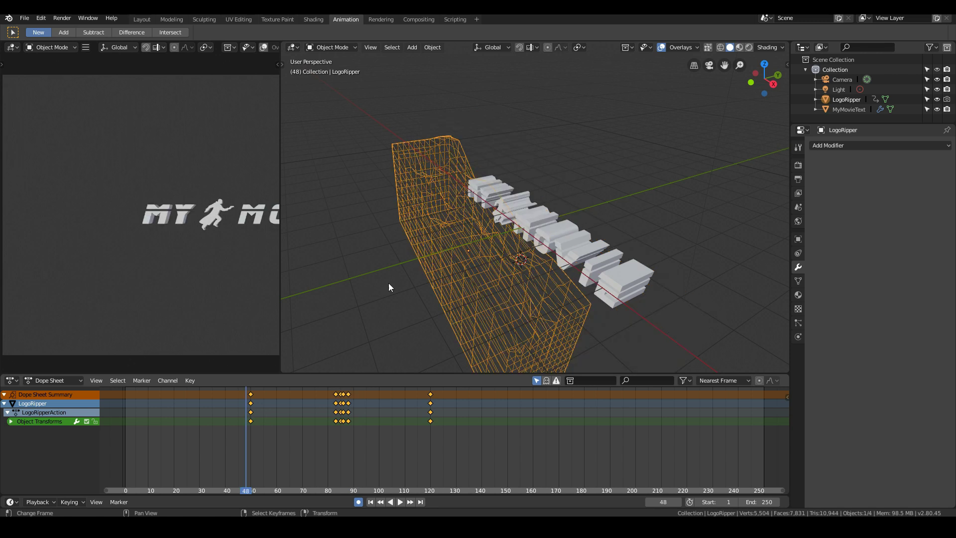
{"action": "key", "text": "KP_1"}
{"action": "scroll", "coordinate": [89, 238], "scroll_direction": "down", "scroll_amount": 1}
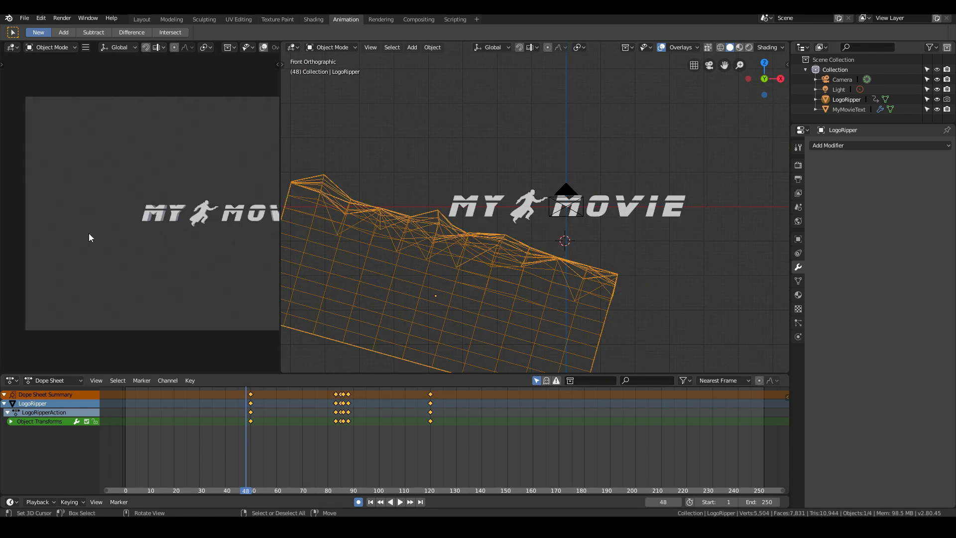
{"action": "scroll", "coordinate": [88, 233], "scroll_direction": "down", "scroll_amount": 2}
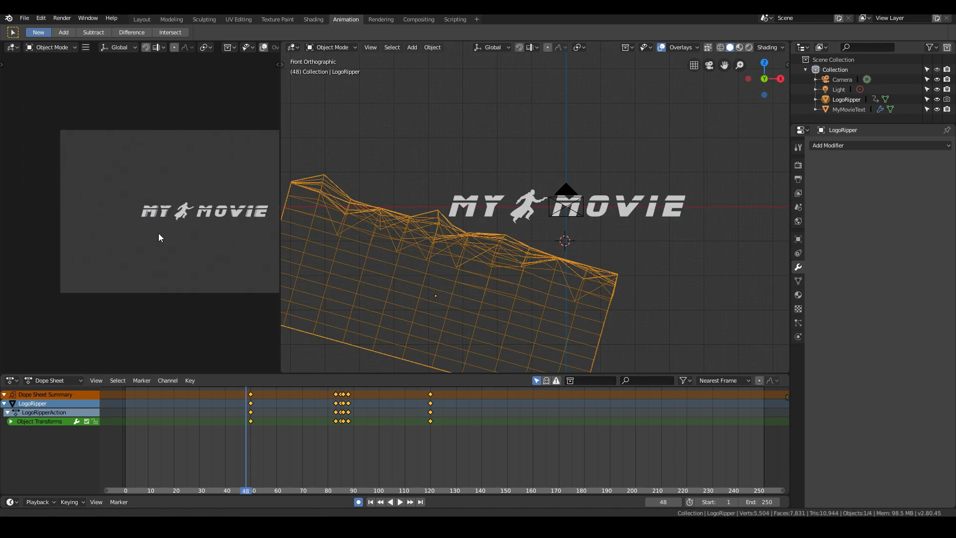
{"action": "middle_click_drag", "start_coordinate": [158, 234], "coordinate": [117, 238], "text": "shift"}
{"action": "scroll", "coordinate": [118, 237], "scroll_direction": "up", "scroll_amount": 1}
{"action": "key", "text": "space"}
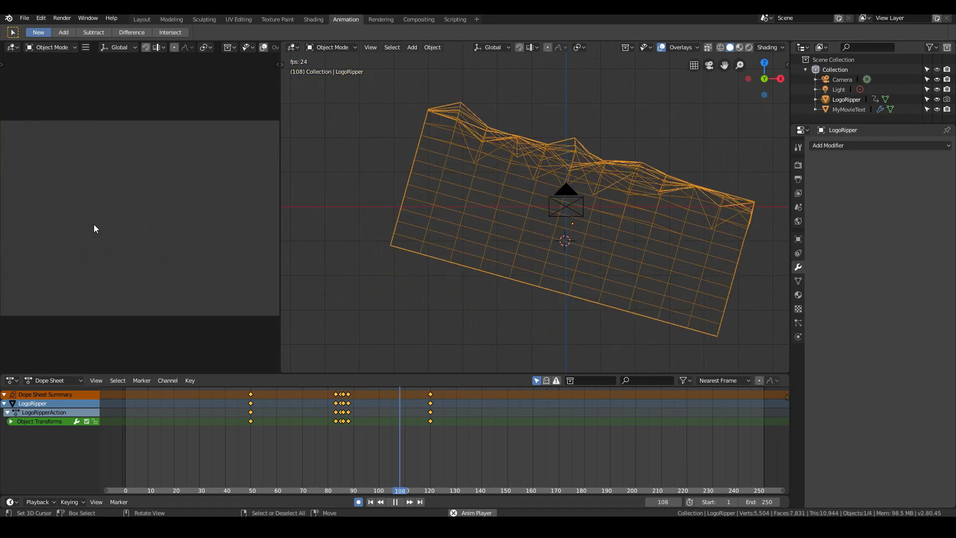
{"action": "key", "text": "Escape"}
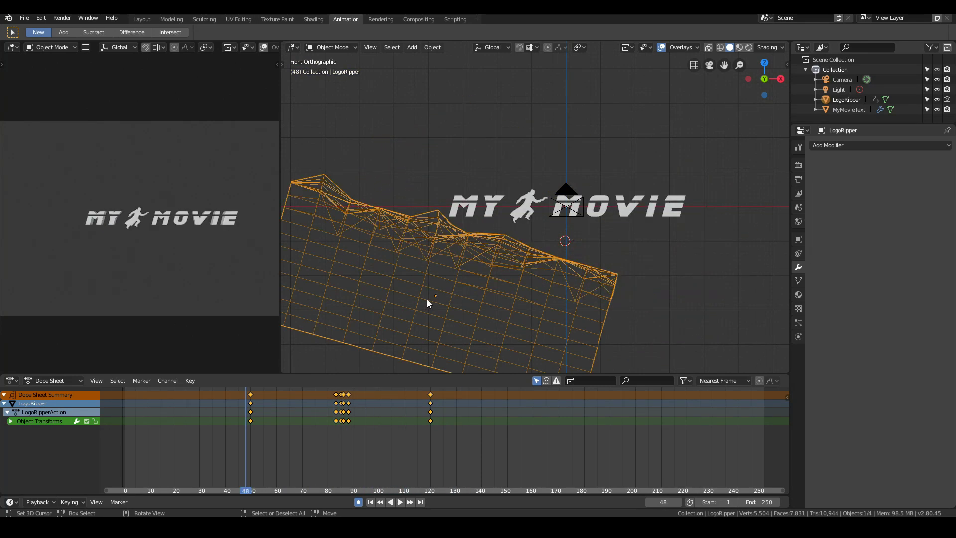
- Scrub the dissolve to frame 73, switch to the Layout workspace and play the animation there briefly
{"action": "left_click_drag", "start_coordinate": [268, 422], "coordinate": [310, 432]}
{"action": "left_click", "coordinate": [142, 19]}
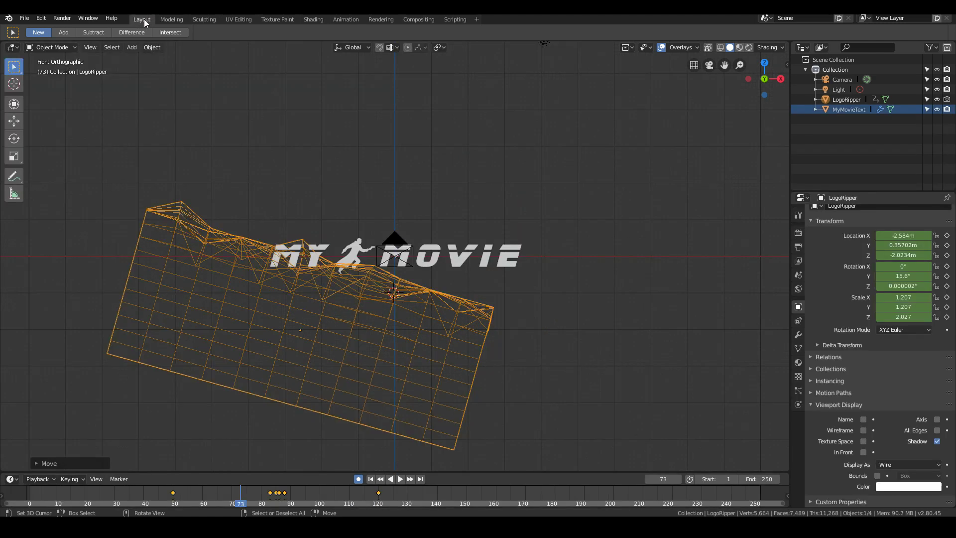
{"action": "key", "text": "space"}
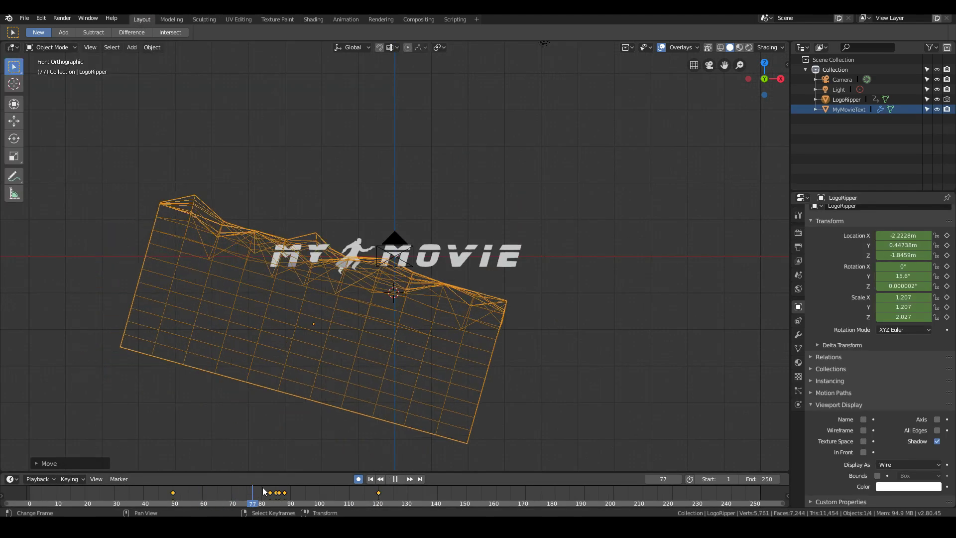
{"action": "key", "text": "Escape"}
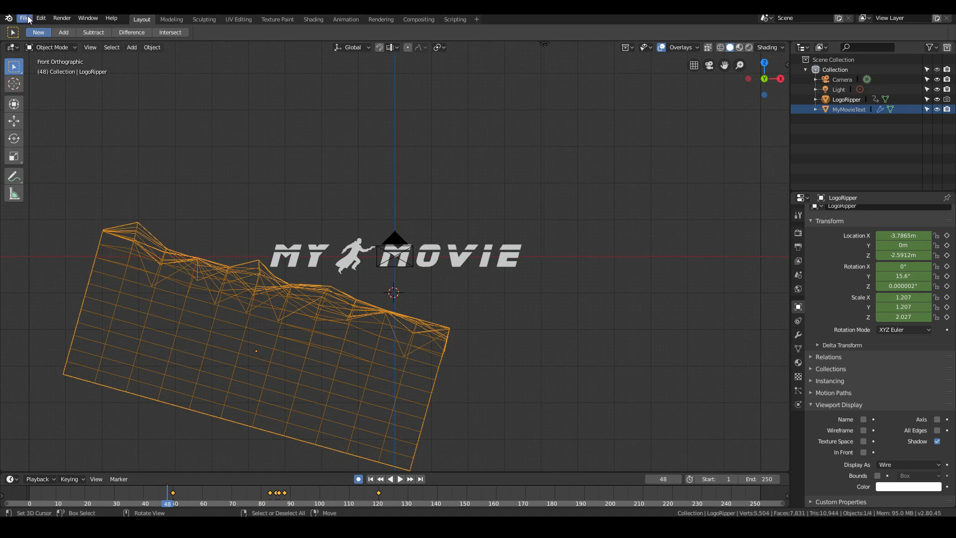
- Save the project file and enlarge the title in the front view
{"action": "left_click", "coordinate": [28, 17]}
{"action": "left_click", "coordinate": [33, 93]}
{"action": "scroll", "coordinate": [547, 307], "scroll_direction": "up", "scroll_amount": 2}
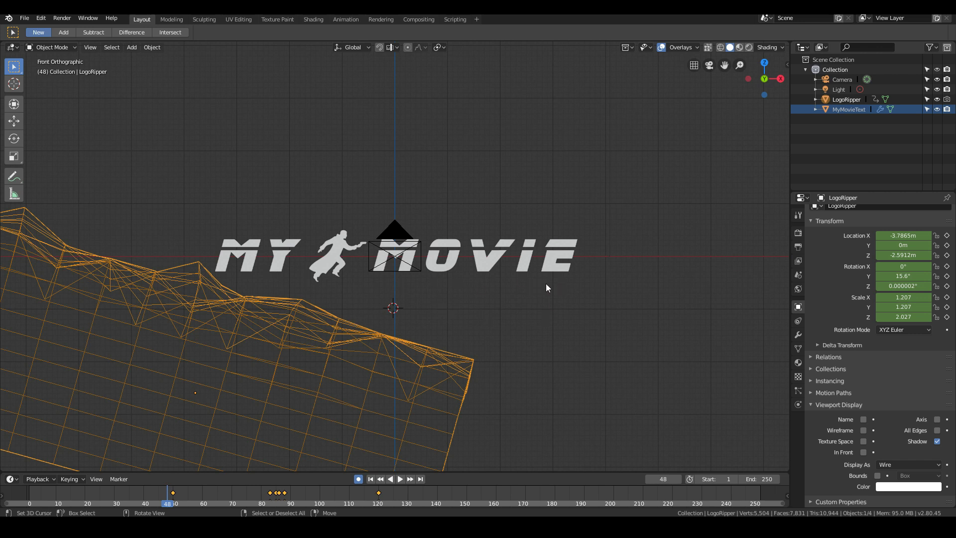
- Place the 3D cursor just below the title's right end and add an ico sphere there
{"action": "scroll", "coordinate": [552, 287], "scroll_direction": "down", "scroll_amount": 1}
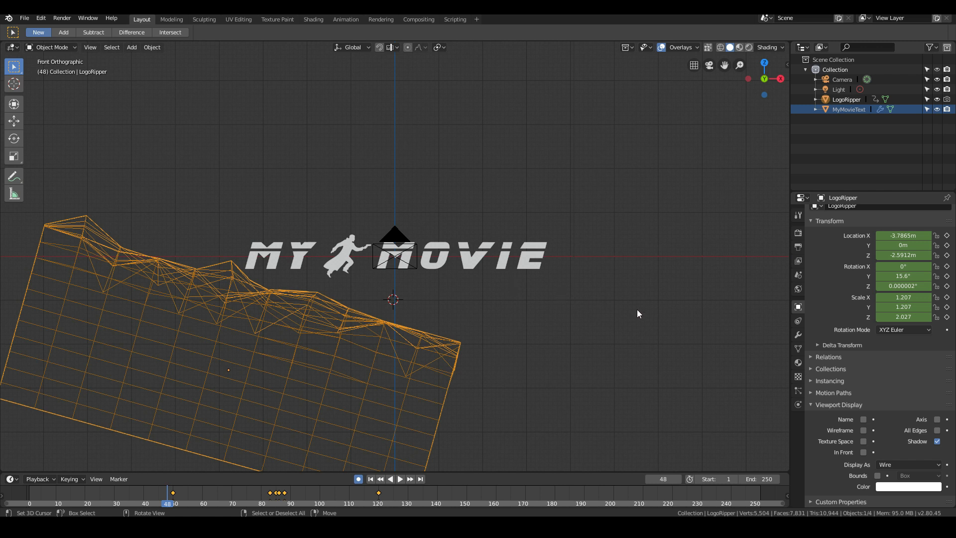
{"action": "middle_click_drag", "start_coordinate": [636, 316], "coordinate": [520, 288], "text": "shift"}
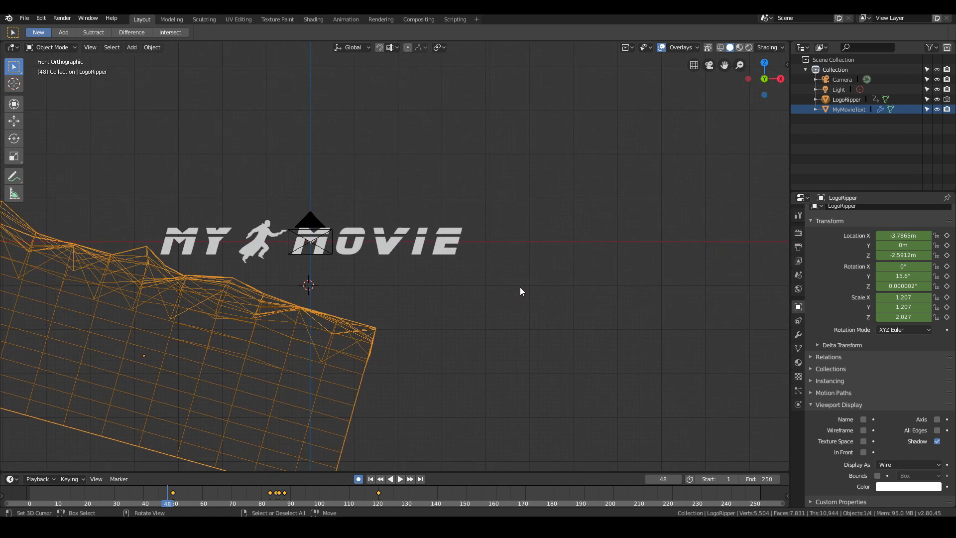
{"action": "scroll", "coordinate": [520, 288], "scroll_direction": "up", "scroll_amount": 3}
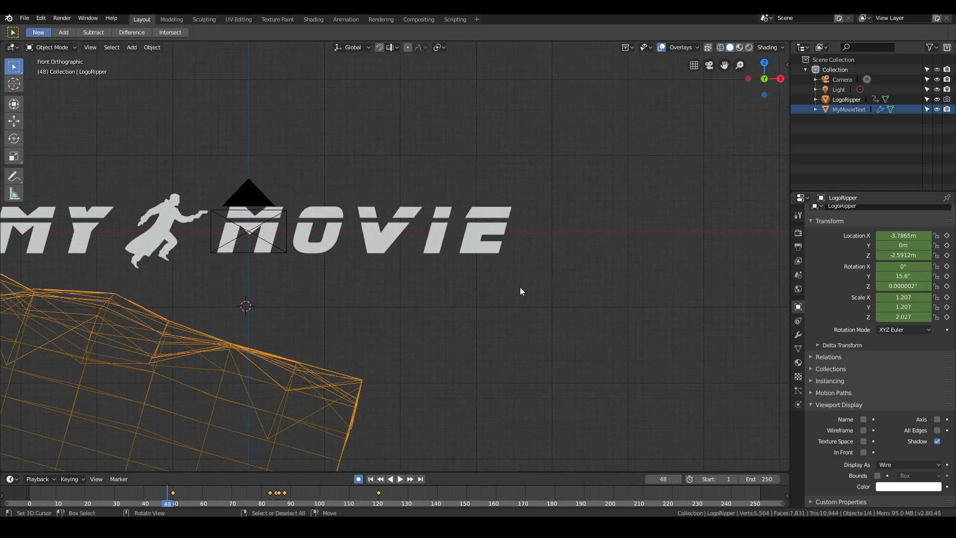
{"action": "scroll", "coordinate": [560, 301], "scroll_direction": "up", "scroll_amount": 1}
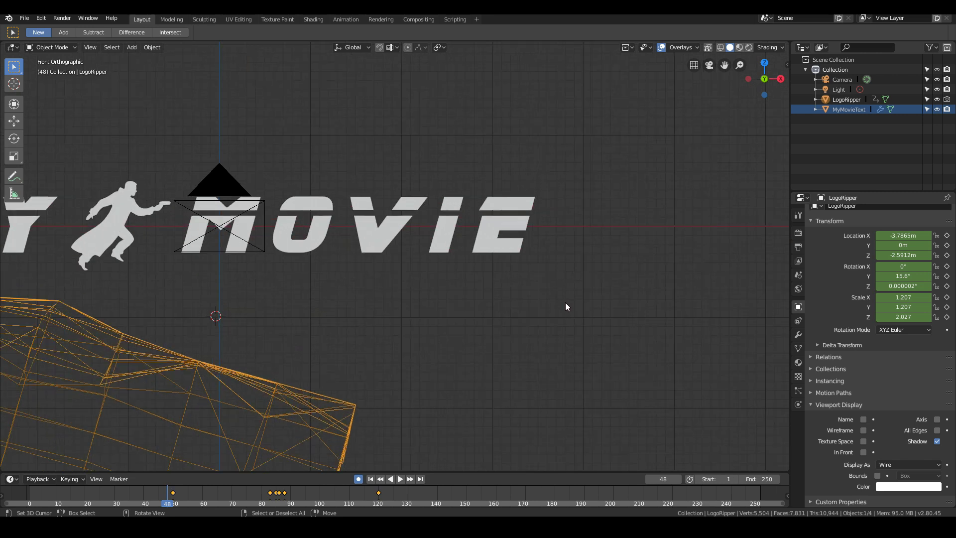
{"action": "right_click", "coordinate": [586, 318], "text": "shift"}
{"action": "key", "text": "shift+a"}
{"action": "mouse_move", "coordinate": [584, 316]}
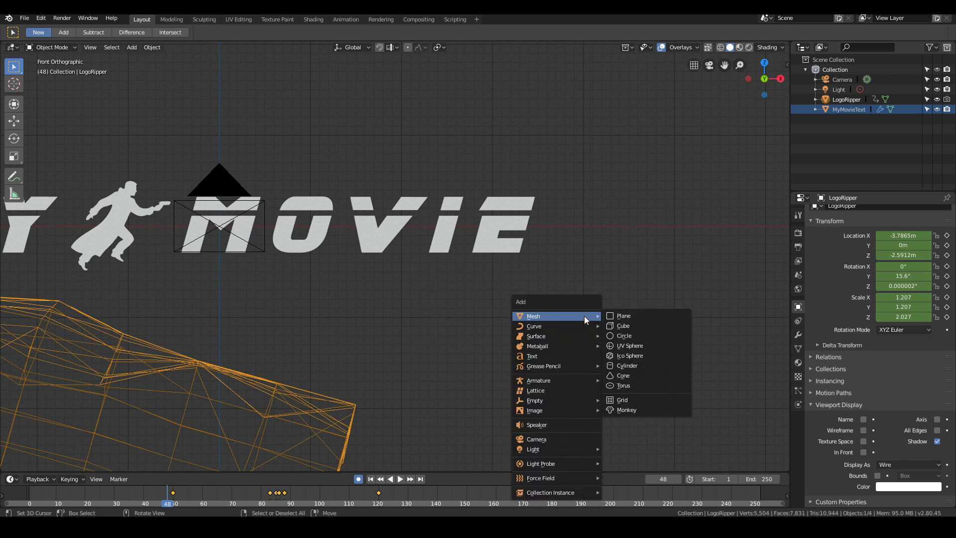
{"action": "left_click", "coordinate": [635, 355]}
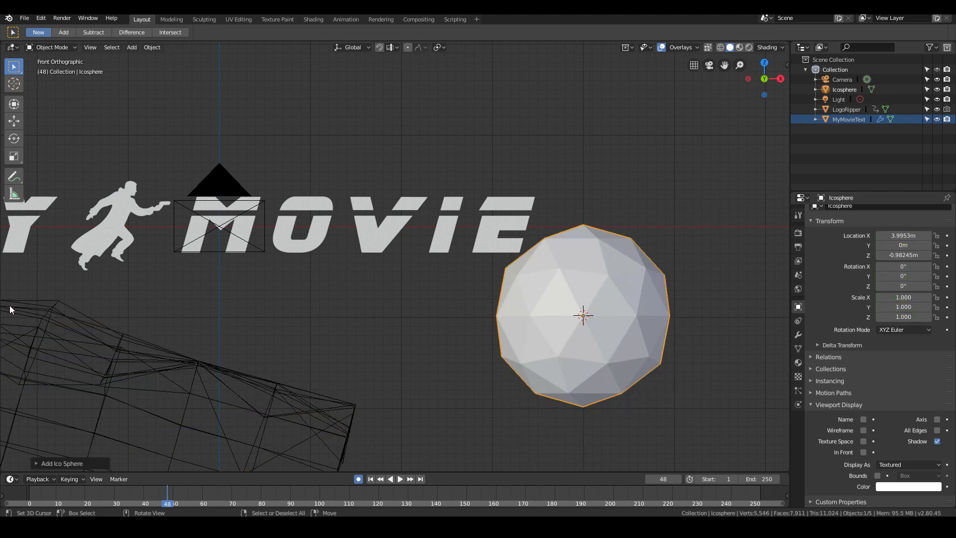
- Set the new ico sphere's subdivisions to 1
{"action": "left_click", "coordinate": [37, 464]}
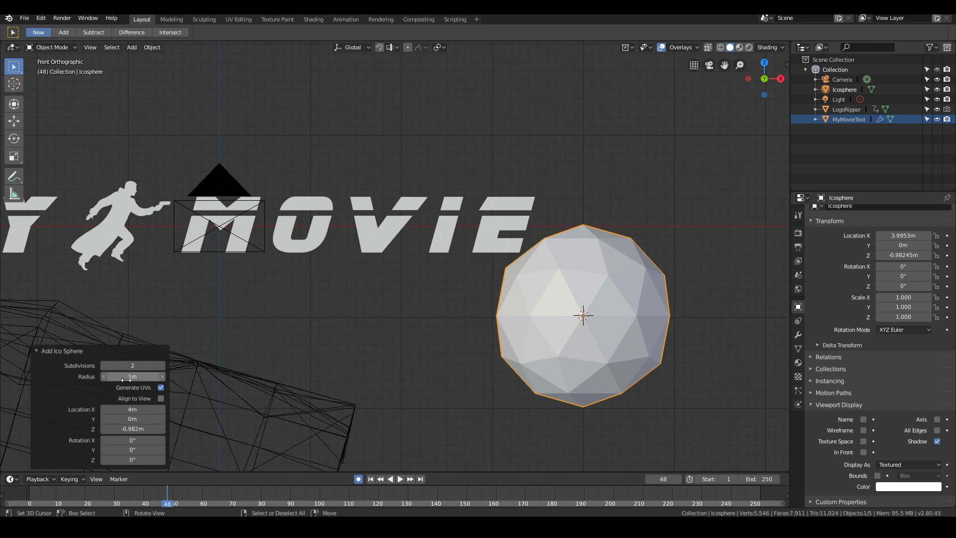
{"action": "left_click", "coordinate": [105, 365]}
{"action": "middle_click_drag", "start_coordinate": [250, 366], "coordinate": [558, 343]}
- Move the ico sphere's top vertex about 0.79 m in X and 0.45 m in Z with random proportional editing
{"action": "key", "text": "Tab"}
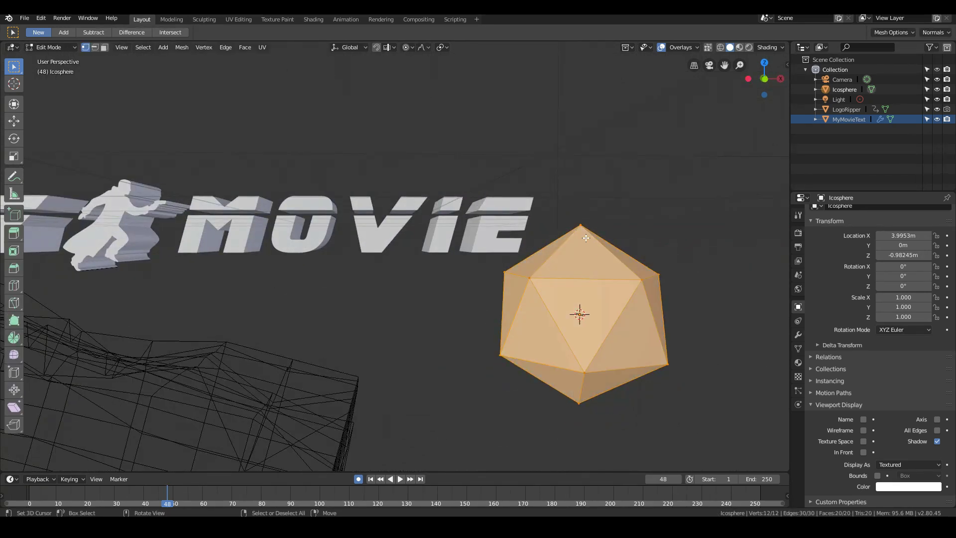
{"action": "scroll", "coordinate": [583, 233], "scroll_direction": "down", "scroll_amount": 2}
{"action": "key", "text": "KP_1"}
{"action": "left_click", "coordinate": [543, 234]}
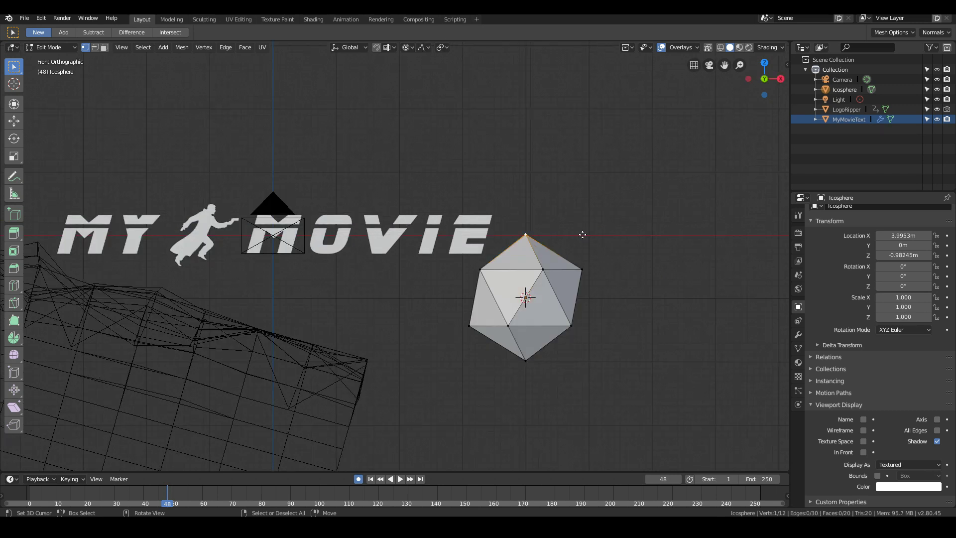
{"action": "key", "text": "g"}
{"action": "scroll", "coordinate": [618, 208], "scroll_direction": "down", "scroll_amount": 4}
{"action": "left_click", "coordinate": [631, 211]}
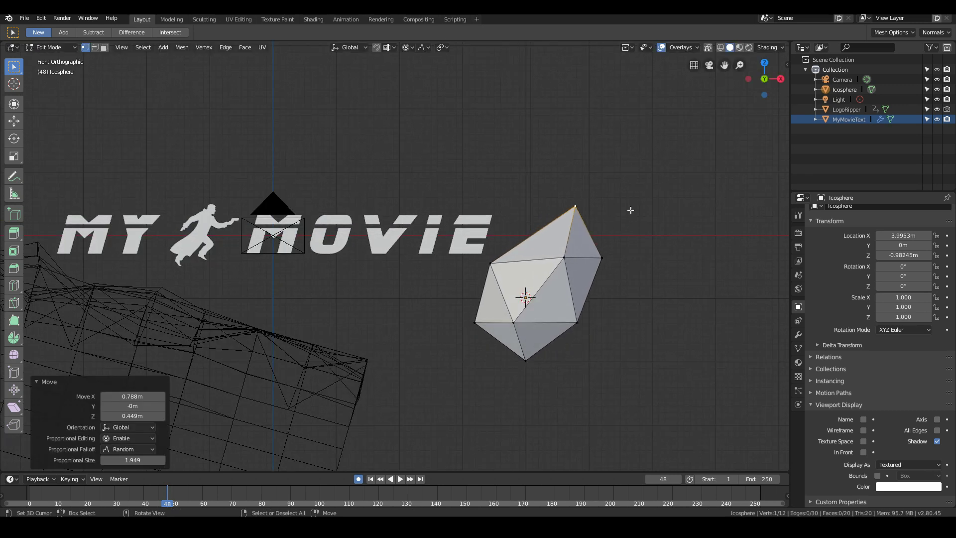
- Distort the ico sphere into an irregular rock by moving further vertices on its other sides with random proportional editing
{"action": "middle_click_drag", "start_coordinate": [631, 211], "coordinate": [551, 273]}
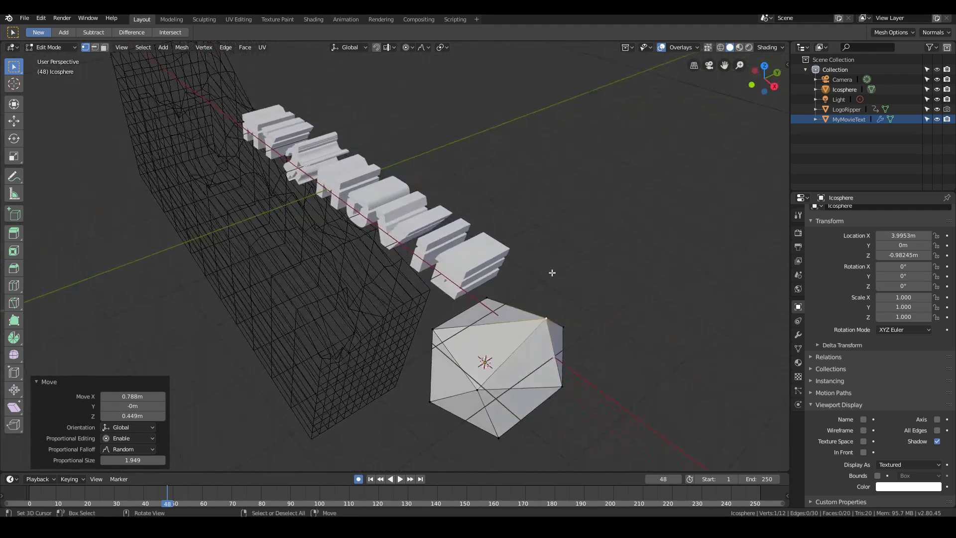
{"action": "right_click", "coordinate": [437, 330]}
{"action": "key", "text": "g"}
{"action": "left_click", "coordinate": [486, 343]}
{"action": "middle_click_drag", "start_coordinate": [494, 373], "coordinate": [523, 330]}
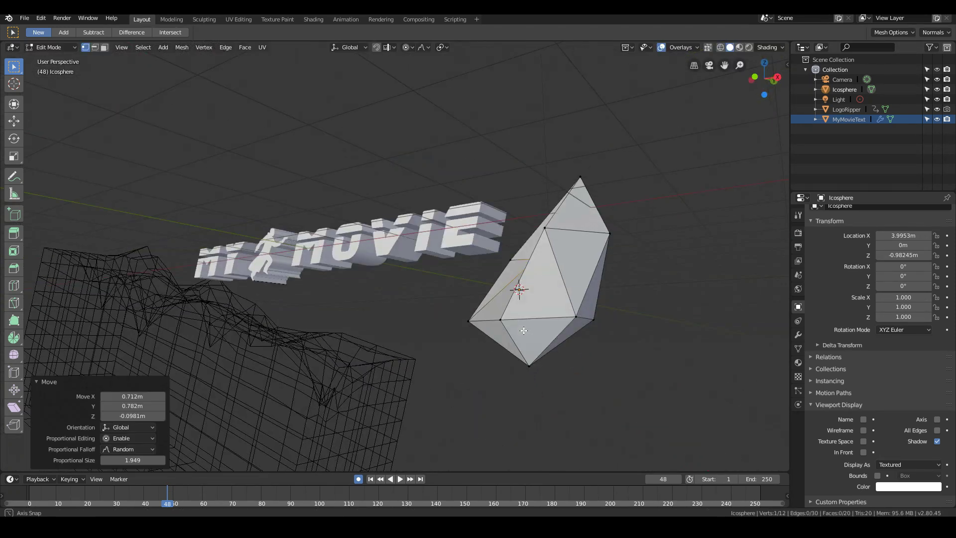
{"action": "key", "text": "g"}
{"action": "left_click", "coordinate": [513, 289]}
{"action": "middle_click_drag", "start_coordinate": [513, 288], "coordinate": [539, 353]}
{"action": "key", "text": "Tab"}
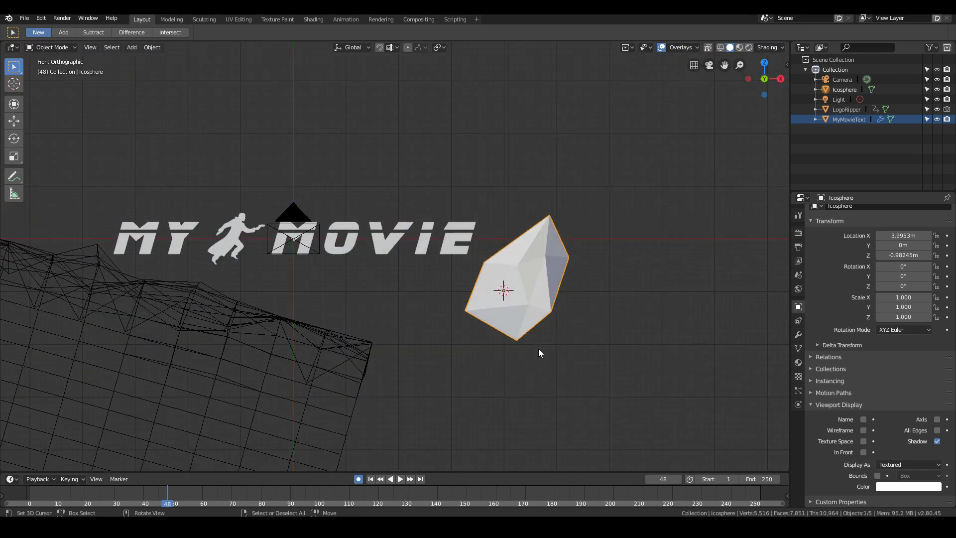
- Duplicate the finished rock and place the copy to its right in the front view
{"action": "scroll", "coordinate": [539, 349], "scroll_direction": "down", "scroll_amount": 2}
{"action": "key", "text": "shift+d"}
{"action": "left_click", "coordinate": [592, 331]}
- Reshape the rock copy into a blocky, notched chunk by moving its vertices from several sides
{"action": "key", "text": "Tab"}
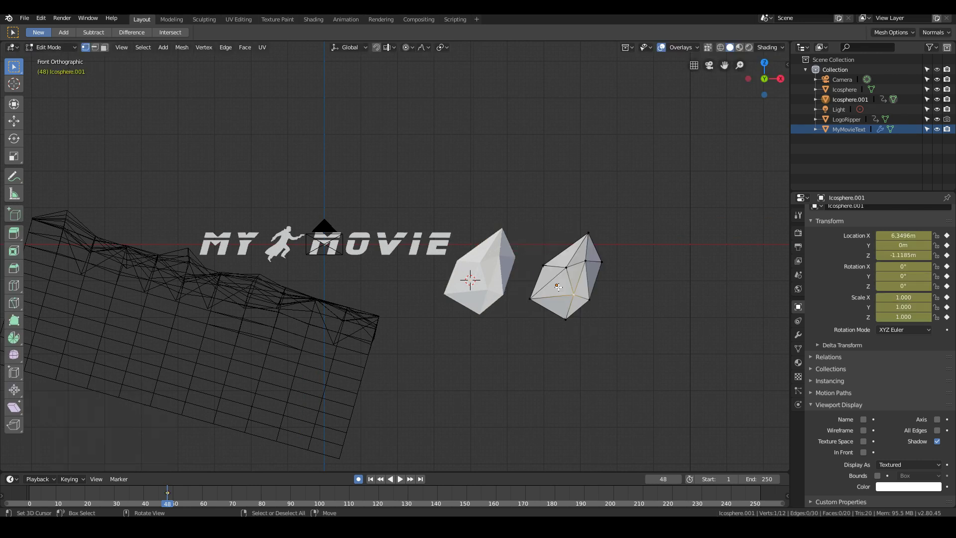
{"action": "right_click_drag", "start_coordinate": [549, 259], "coordinate": [525, 225]}
{"action": "right_click_drag", "start_coordinate": [593, 264], "coordinate": [609, 267]}
{"action": "right_click_drag", "start_coordinate": [563, 317], "coordinate": [565, 268]}
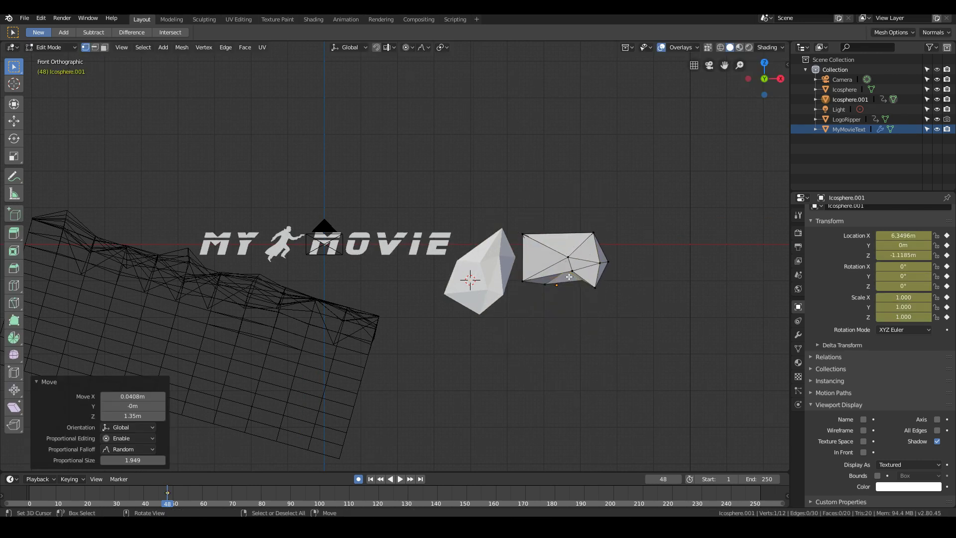
{"action": "middle_click_drag", "start_coordinate": [576, 279], "coordinate": [488, 318]}
{"action": "right_click_drag", "start_coordinate": [487, 376], "coordinate": [446, 368]}
{"action": "middle_click_drag", "start_coordinate": [448, 367], "coordinate": [564, 259]}
{"action": "right_click_drag", "start_coordinate": [575, 268], "coordinate": [571, 264]}
{"action": "right_click_drag", "start_coordinate": [590, 231], "coordinate": [582, 220]}
{"action": "right_click_drag", "start_coordinate": [520, 233], "coordinate": [524, 220]}
{"action": "key", "text": "Tab"}
- Duplicate the blocky rock about 3.66 m in X and -0.55 m in Z and distort the copy into a small jagged piece
{"action": "scroll", "coordinate": [542, 271], "scroll_direction": "down", "scroll_amount": 1}
{"action": "key", "text": "KP_1"}
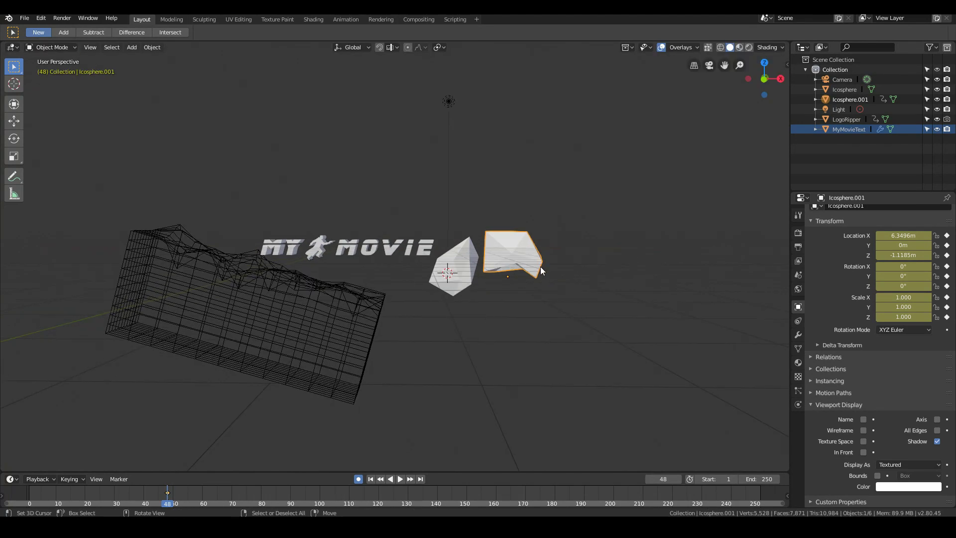
{"action": "key", "text": "shift+d"}
{"action": "left_click", "coordinate": [613, 271]}
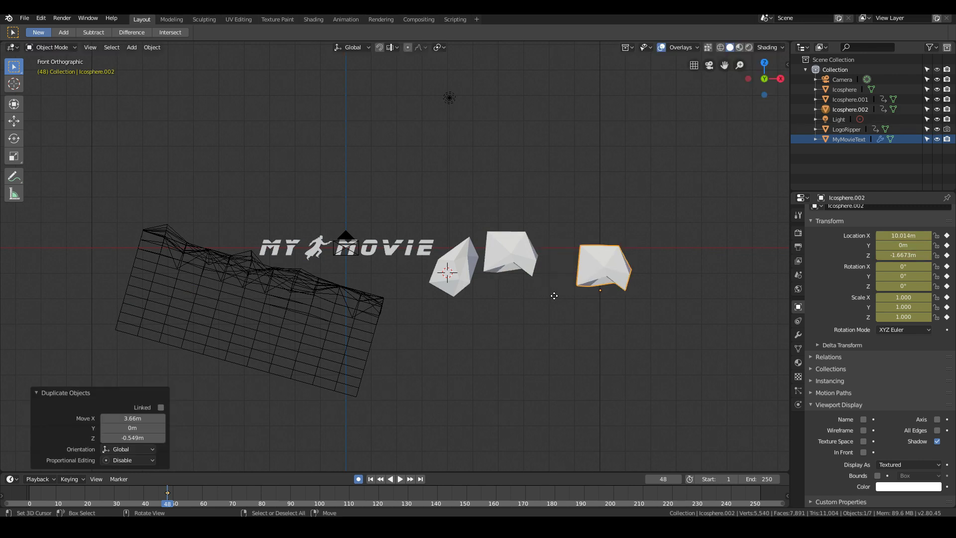
{"action": "key", "text": "Tab"}
{"action": "right_click_drag", "start_coordinate": [592, 278], "coordinate": [569, 281]}
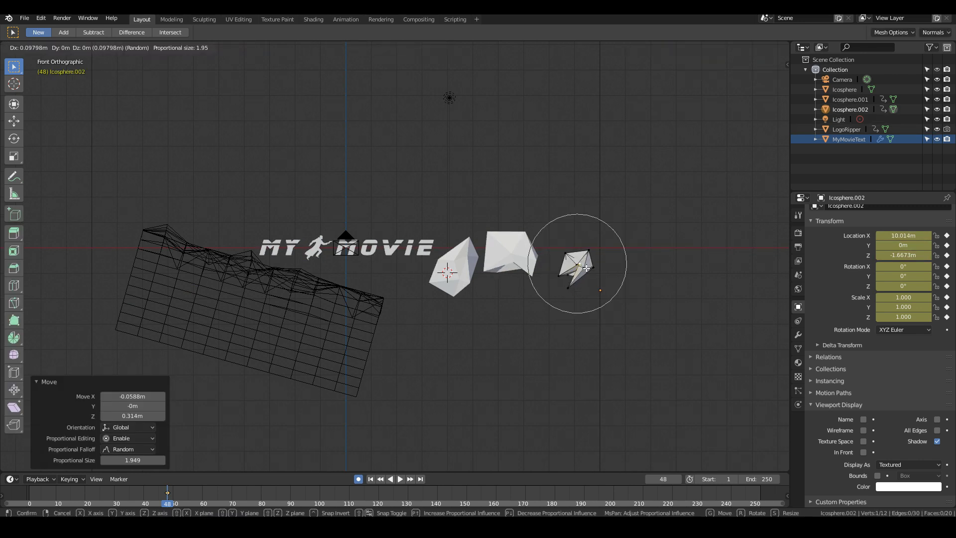
{"action": "key", "text": "Tab"}
- Duplicate the first rock to the far right and reshape the copy into a tall, narrow shard
{"action": "right_click", "coordinate": [454, 269]}
{"action": "key", "text": "shift+d"}
{"action": "left_click", "coordinate": [637, 273]}
{"action": "key", "text": "Tab"}
{"action": "right_click_drag", "start_coordinate": [621, 262], "coordinate": [622, 243]}
{"action": "key", "text": "a"}
{"action": "key", "text": "s"}
- Duplicate the tall shard to its right and reshape the copy into a small, flat rock
{"action": "key", "text": "Tab"}
{"action": "middle_click_drag", "start_coordinate": [642, 286], "coordinate": [503, 319]}
{"action": "key", "text": "KP_1"}
{"action": "key", "text": "shift+d"}
{"action": "key", "text": "Tab"}
{"action": "key", "text": "Tab"}
{"action": "key", "text": "Tab"}
{"action": "right_click_drag", "start_coordinate": [467, 344], "coordinate": [451, 361]}
{"action": "middle_click_drag", "start_coordinate": [439, 361], "coordinate": [461, 314]}
{"action": "key", "text": "Tab"}
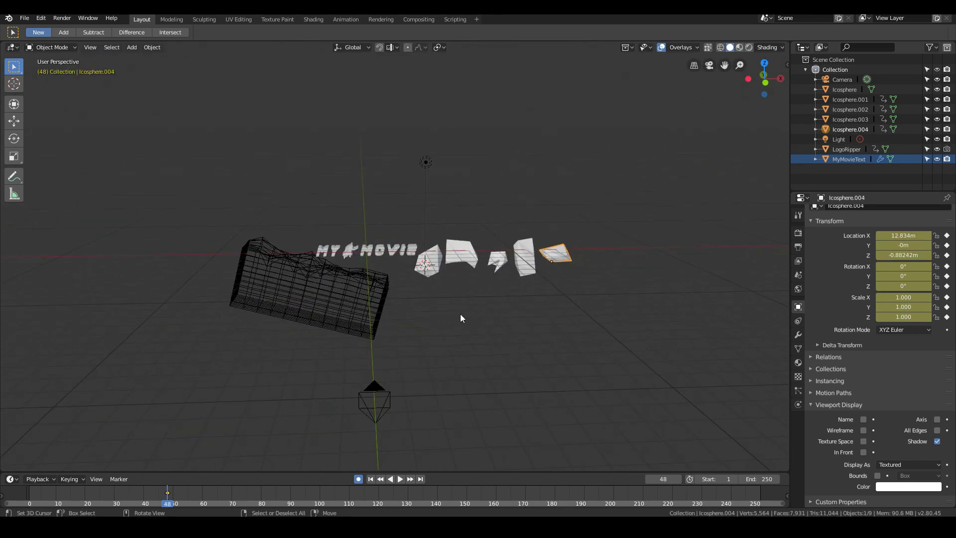
{"action": "key", "text": "KP_1"}
{"action": "scroll", "coordinate": [527, 325], "scroll_direction": "up", "scroll_amount": 4}
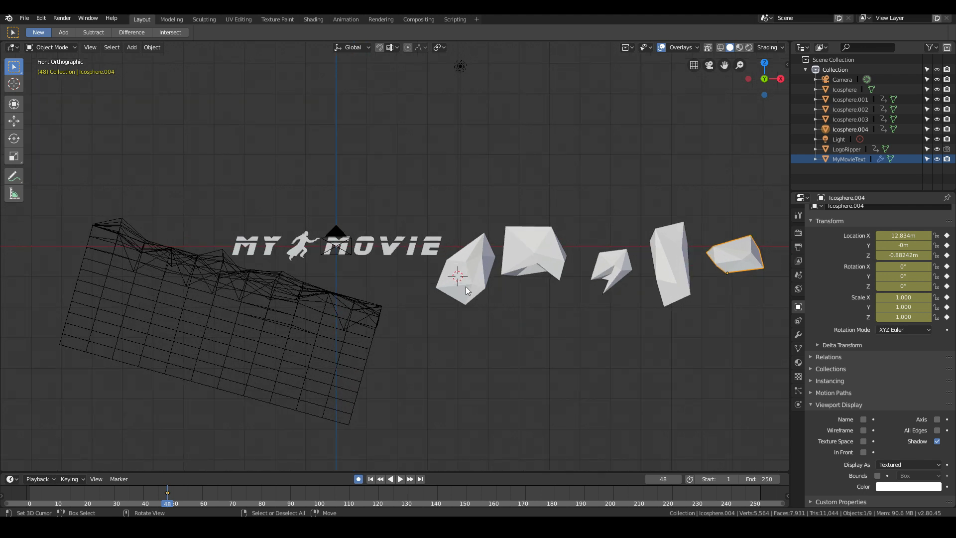
{"action": "left_click", "coordinate": [465, 286]}
{"action": "left_click", "coordinate": [558, 265], "text": "shift"}
{"action": "left_click", "coordinate": [611, 269], "text": "shift"}
{"action": "left_click", "coordinate": [671, 263], "text": "shift"}
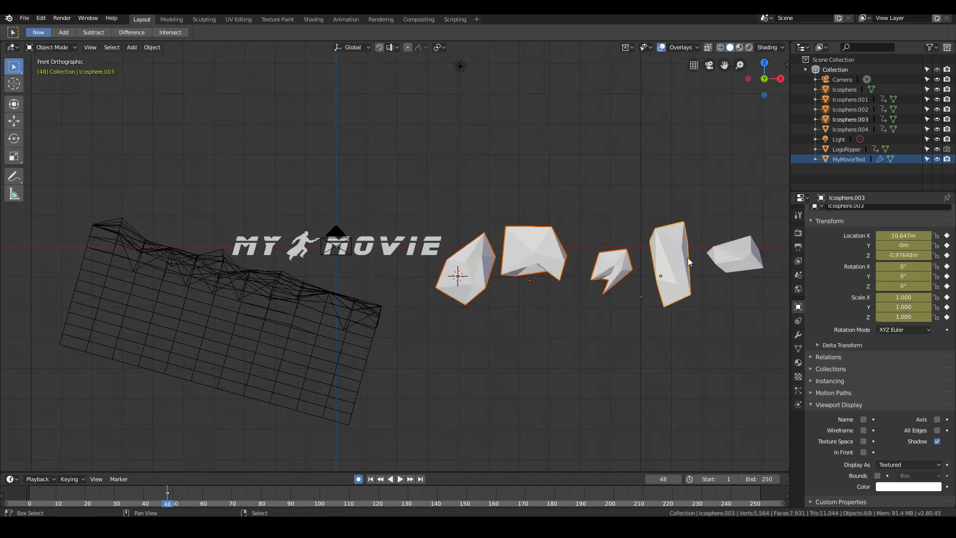
{"action": "left_click", "coordinate": [741, 254], "text": "shift"}
- Move the small jagged rock's whole mesh onto its origin and place the object between the blocky rock and the tall shard
{"action": "left_click", "coordinate": [611, 289]}
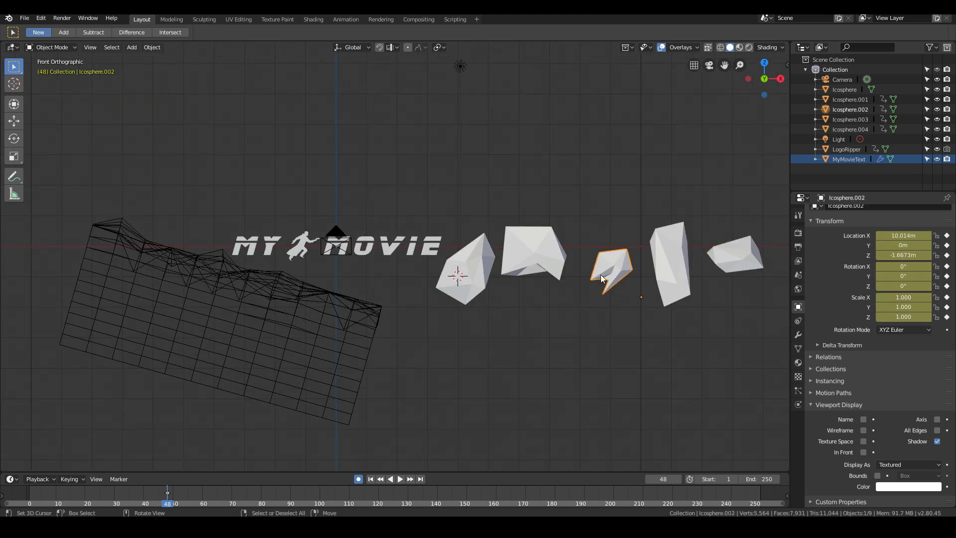
{"action": "key", "text": "Tab"}
{"action": "key", "text": "a"}
{"action": "key", "text": "g"}
{"action": "left_click", "coordinate": [643, 301]}
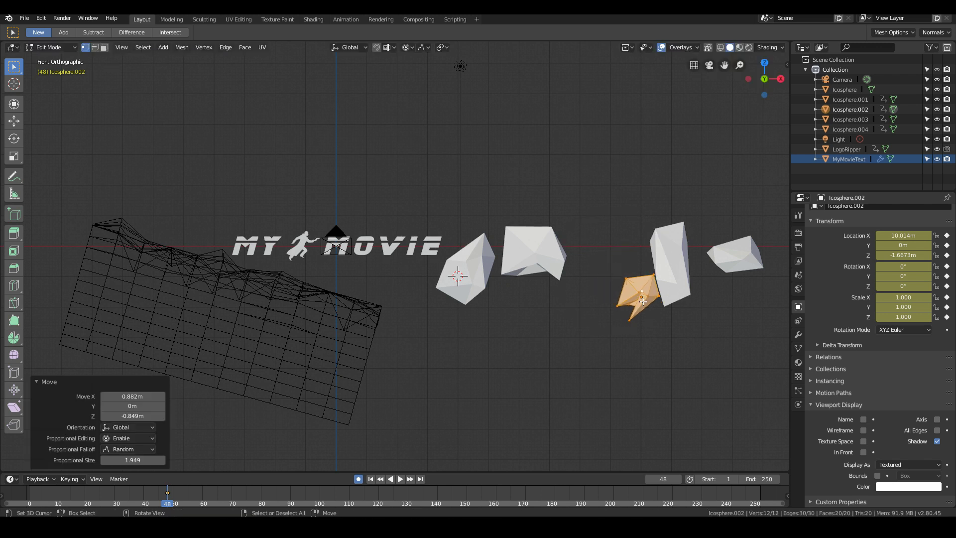
{"action": "key", "text": "g"}
{"action": "left_click", "coordinate": [653, 308]}
{"action": "key", "text": "Tab"}
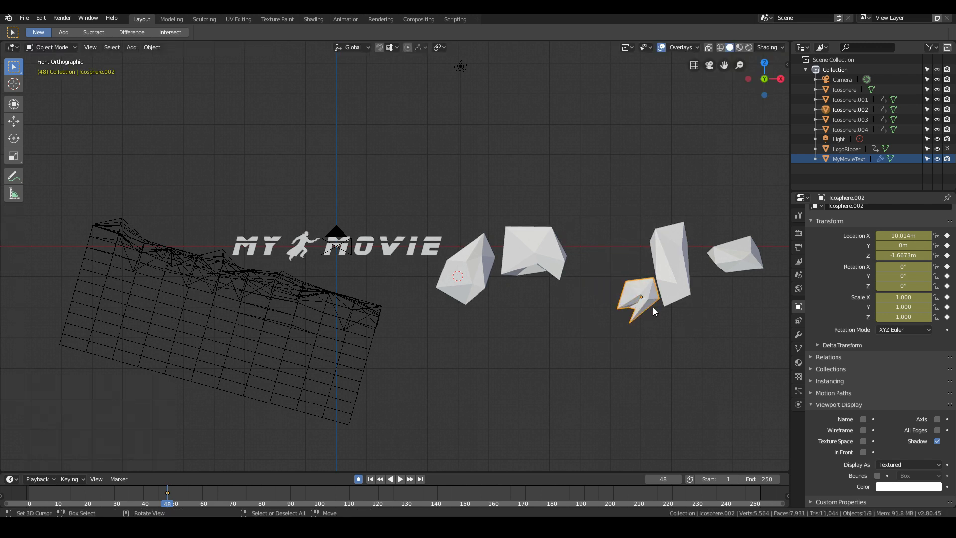
{"action": "key", "text": "g"}
{"action": "left_click", "coordinate": [616, 279]}
- Move the tall shard's whole mesh so that it is centred on its origin
{"action": "left_click", "coordinate": [671, 280]}
{"action": "key", "text": "Tab"}
{"action": "key", "text": "g"}
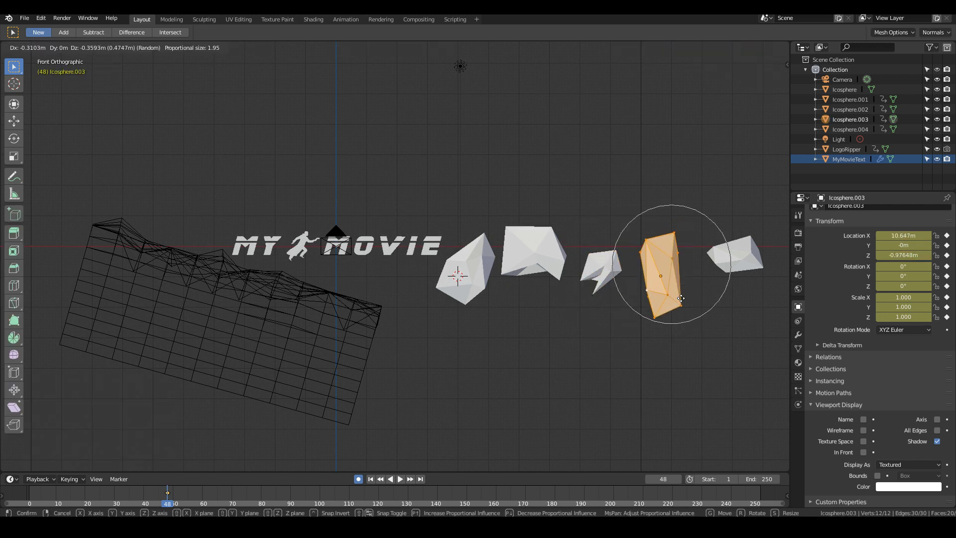
{"action": "left_click", "coordinate": [681, 299]}
{"action": "key", "text": "Tab"}
- Shift the rightmost flat rock's mesh so that its origin sits inside it
{"action": "left_click", "coordinate": [733, 264]}
{"action": "key", "text": "Tab"}
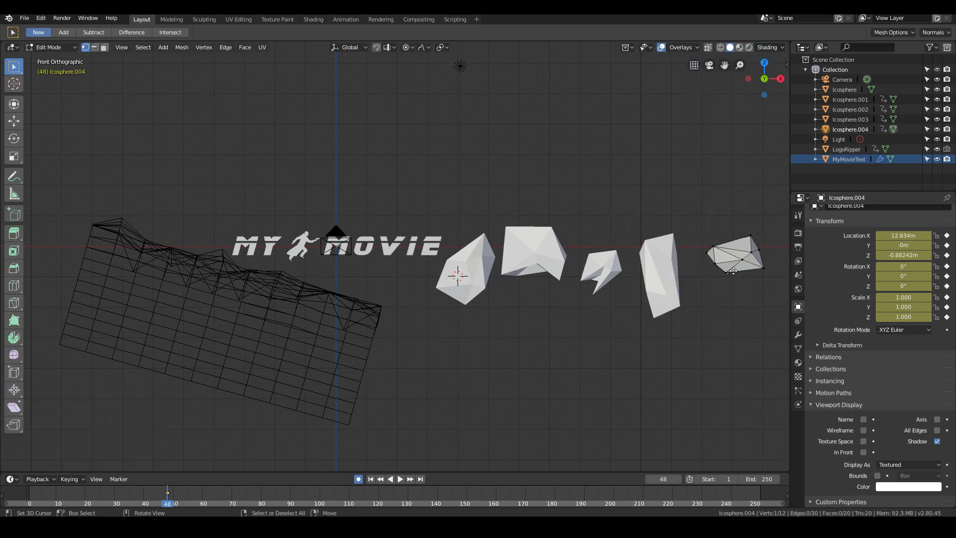
{"action": "key", "text": "g"}
{"action": "left_click", "coordinate": [733, 273]}
{"action": "key", "text": "Tab"}
- Move the first rock's whole mesh slightly left and down to centre it on its origin
{"action": "left_click", "coordinate": [467, 269]}
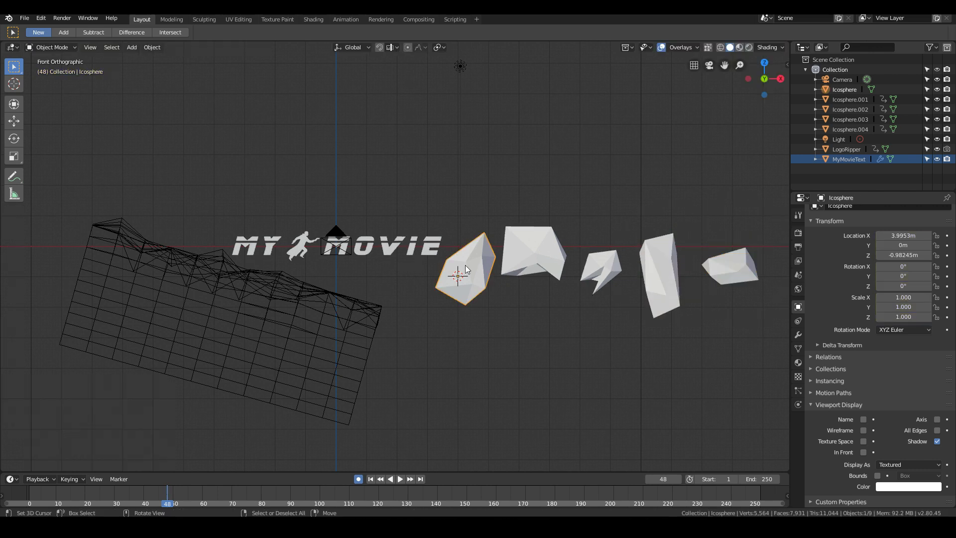
{"action": "key", "text": "Tab"}
{"action": "key", "text": "a"}
{"action": "key", "text": "g"}
{"action": "left_click", "coordinate": [461, 272]}
{"action": "key", "text": "Tab"}
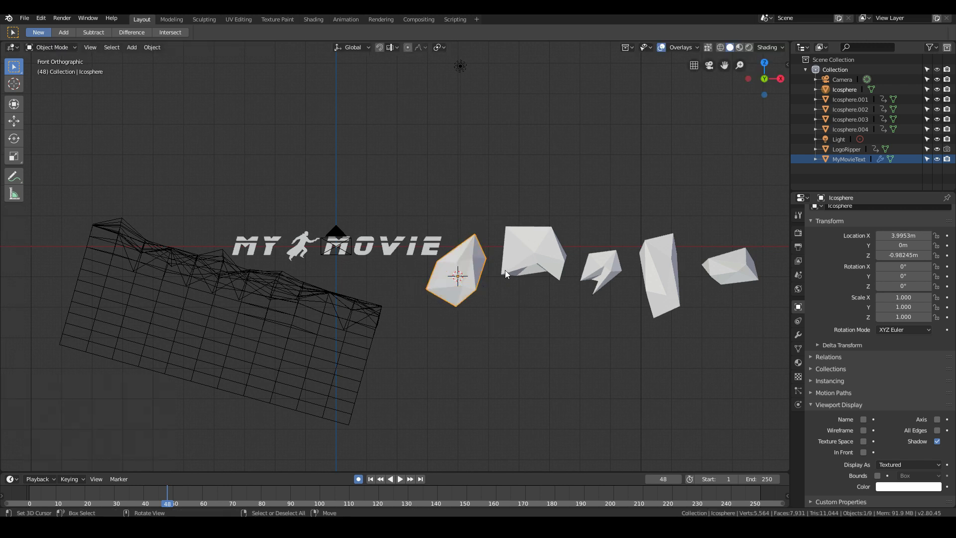
- Move the blocky rock's whole mesh about -0.08 m in X and -0.90 m in Z onto its origin
{"action": "left_click", "coordinate": [521, 263]}
{"action": "key", "text": "Tab"}
{"action": "key", "text": "a"}
{"action": "key", "text": "g"}
{"action": "left_click", "coordinate": [514, 292]}
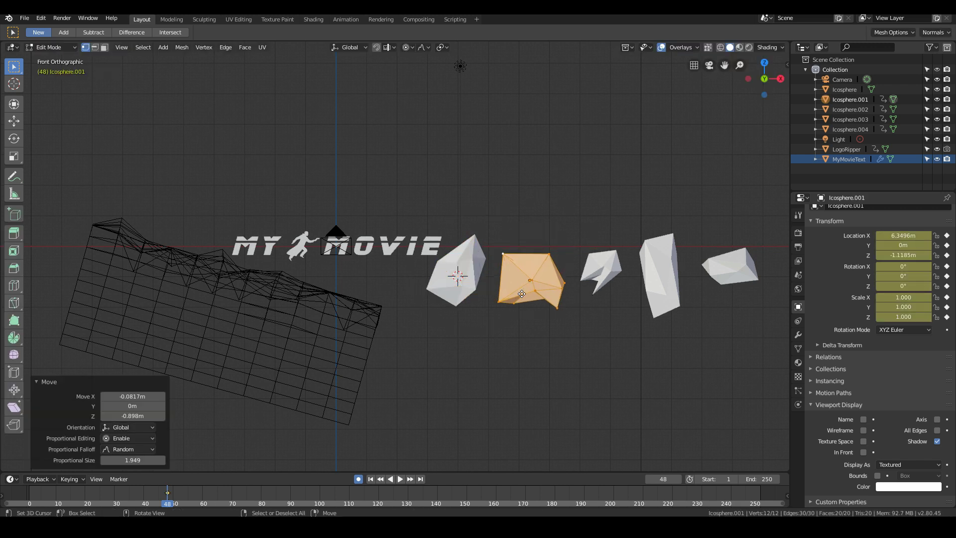
{"action": "key", "text": "Tab"}
- Select all five rocks and group them in a new collection named DustParticles
{"action": "left_click", "coordinate": [450, 279], "text": "shift"}
{"action": "left_click", "coordinate": [537, 276], "text": "shift"}
{"action": "left_click", "coordinate": [601, 271], "text": "shift"}
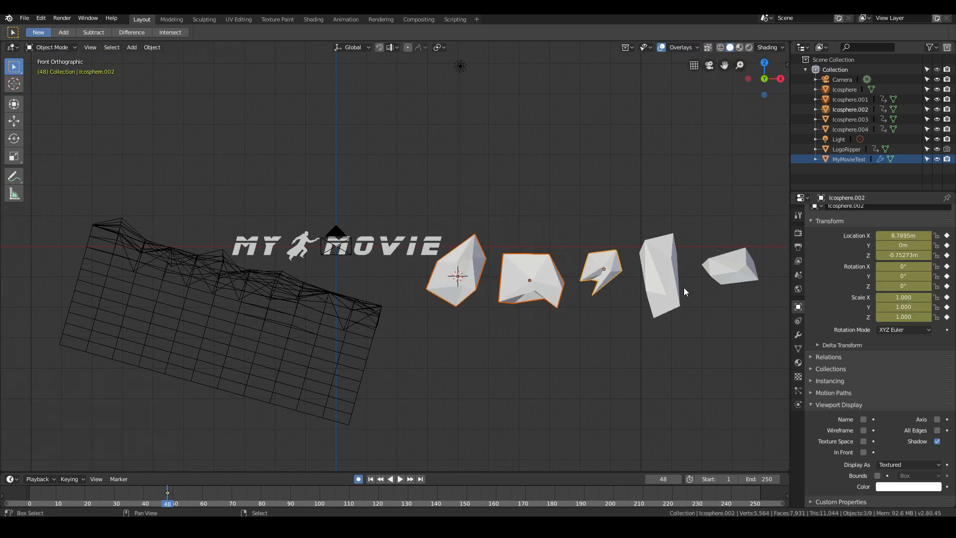
{"action": "left_click", "coordinate": [665, 282], "text": "shift"}
{"action": "left_click", "coordinate": [736, 275], "text": "shift"}
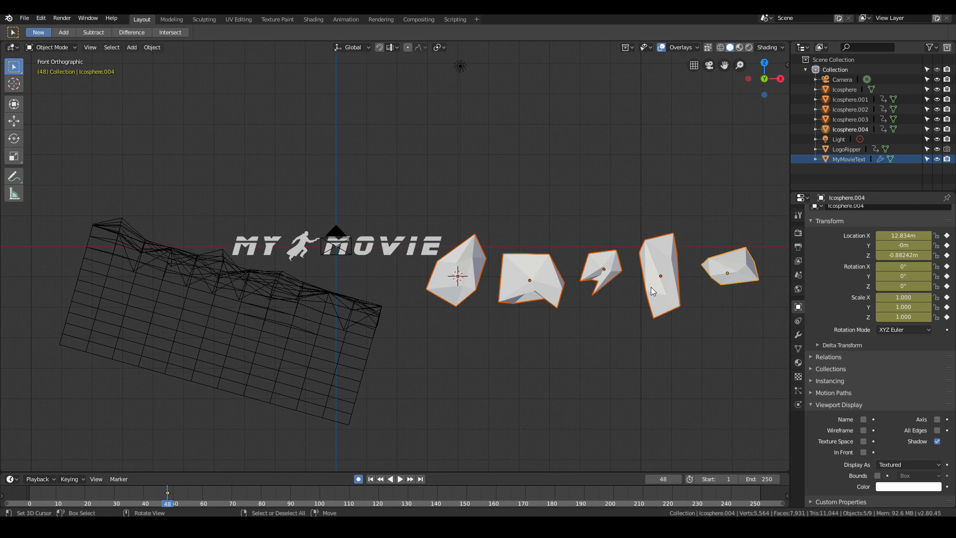
{"action": "key", "text": "ctrl+g"}
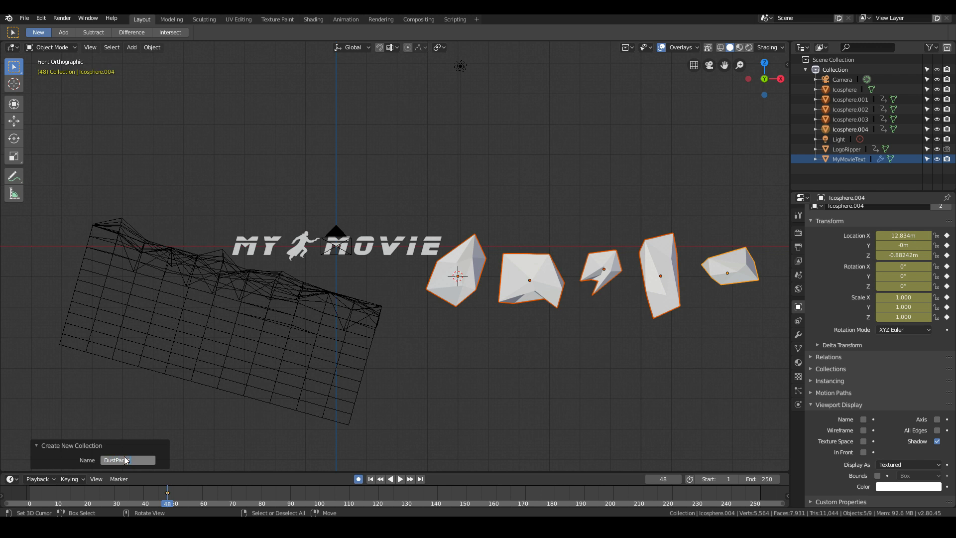
{"action": "key", "text": "Return"}
- Check the first rock's collection assignments in its object properties
{"action": "left_click", "coordinate": [562, 271]}
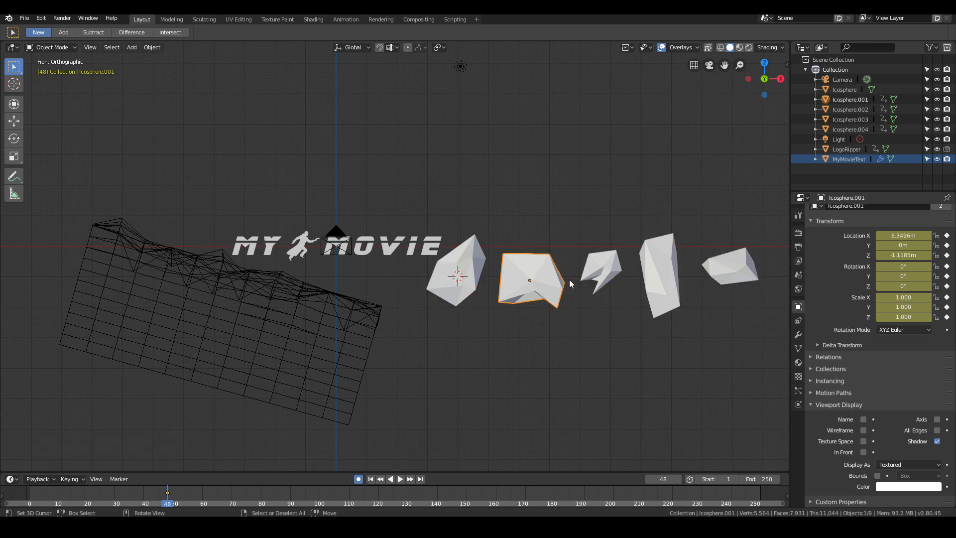
{"action": "left_click", "coordinate": [456, 275]}
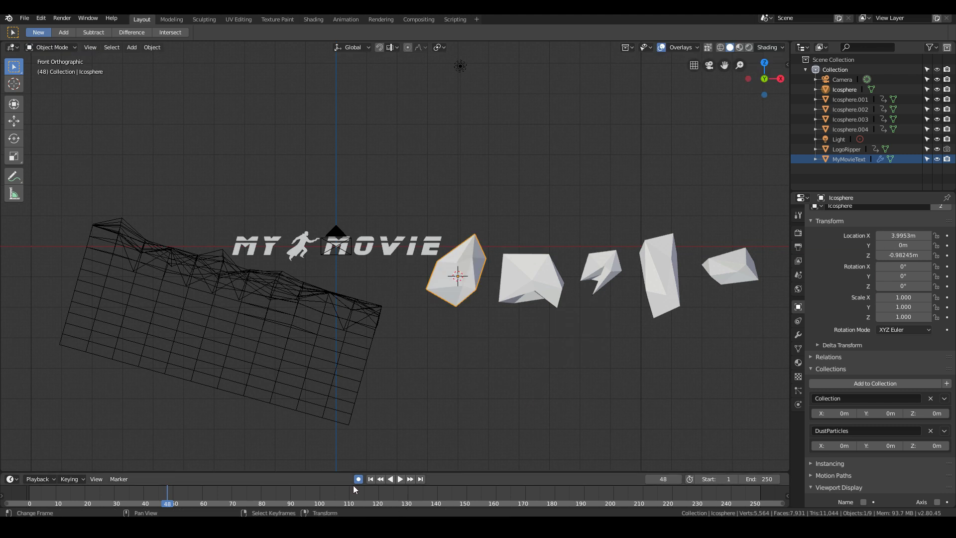
{"action": "scroll", "coordinate": [434, 294], "scroll_direction": "down", "scroll_amount": 2}
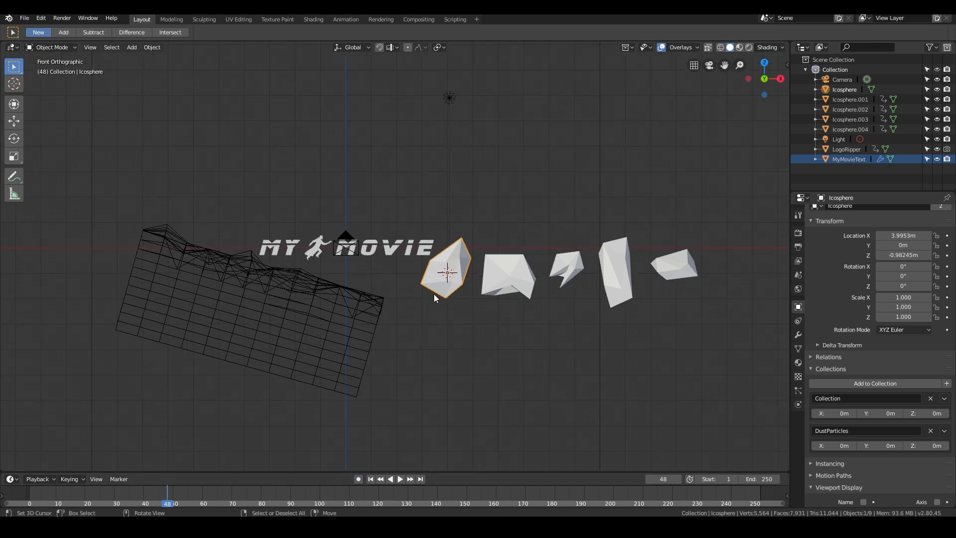
- Turn off automatic keyframing for object changes
{"action": "left_click", "coordinate": [359, 479]}
{"action": "scroll", "coordinate": [627, 398], "scroll_direction": "up", "scroll_amount": 2}
{"action": "scroll", "coordinate": [424, 314], "scroll_direction": "down", "scroll_amount": 2}
- Select all five rocks and move them about -30.8 m in X and -9.4 m in Z, well away from the title
{"action": "left_click", "coordinate": [506, 276], "text": "shift"}
{"action": "left_click", "coordinate": [573, 267], "text": "shift"}
{"action": "left_click", "coordinate": [615, 269], "text": "shift"}
{"action": "left_click", "coordinate": [679, 271], "text": "shift"}
{"action": "scroll", "coordinate": [642, 300], "scroll_direction": "down", "scroll_amount": 2}
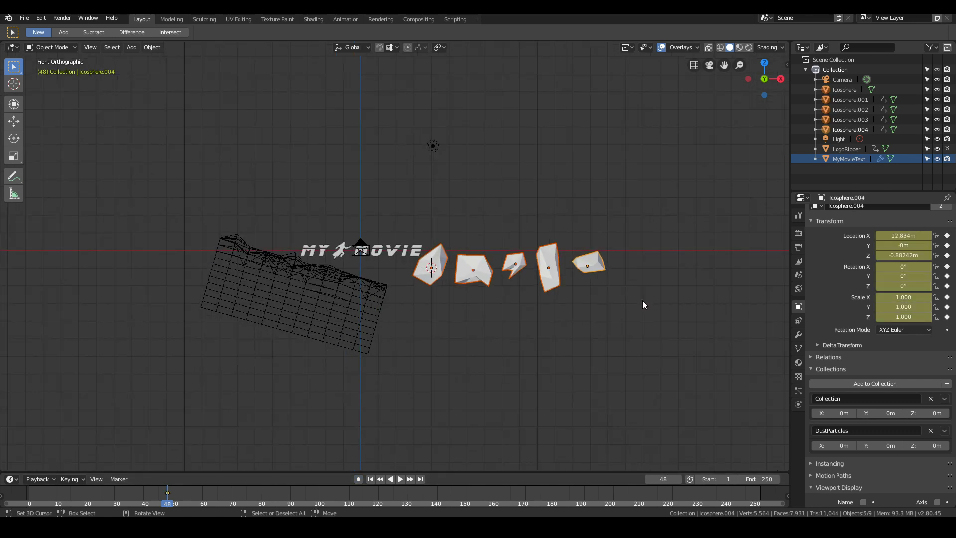
{"action": "key", "text": "g"}
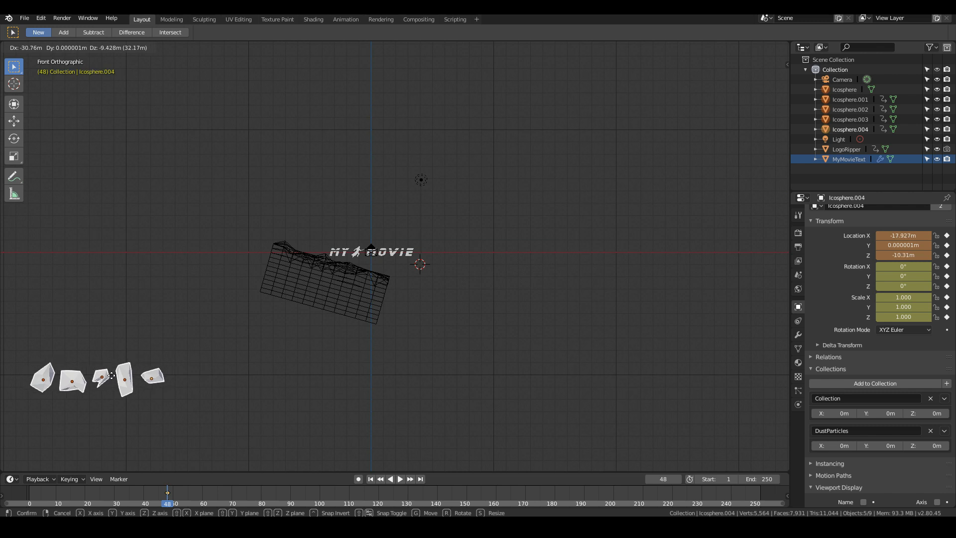
{"action": "left_click", "coordinate": [79, 375]}
{"action": "left_click", "coordinate": [133, 342]}
{"action": "scroll", "coordinate": [358, 341], "scroll_direction": "up", "scroll_amount": 3}
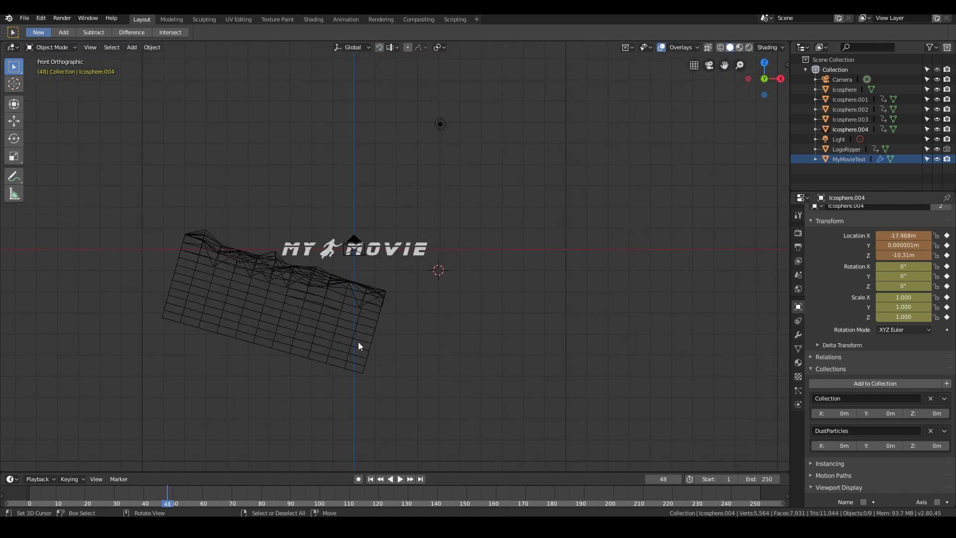
- Play the animation from frame 48 to frame 80 to check how LogoRipper cuts into the title
{"action": "scroll", "coordinate": [339, 351], "scroll_direction": "down", "scroll_amount": 2}
{"action": "middle_click_drag", "start_coordinate": [306, 370], "coordinate": [438, 382], "text": "shift"}
{"action": "scroll", "coordinate": [439, 382], "scroll_direction": "up", "scroll_amount": 4}
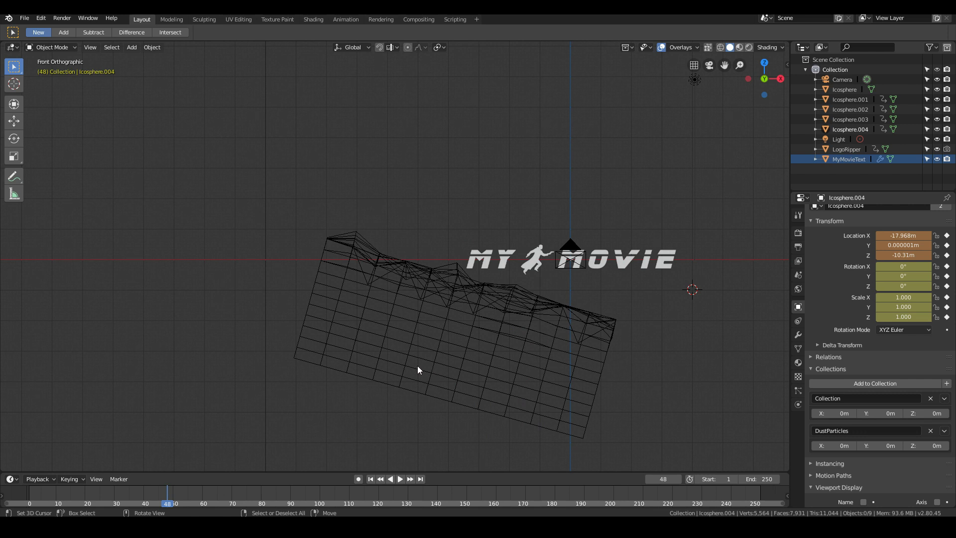
{"action": "scroll", "coordinate": [418, 369], "scroll_direction": "up", "scroll_amount": 3}
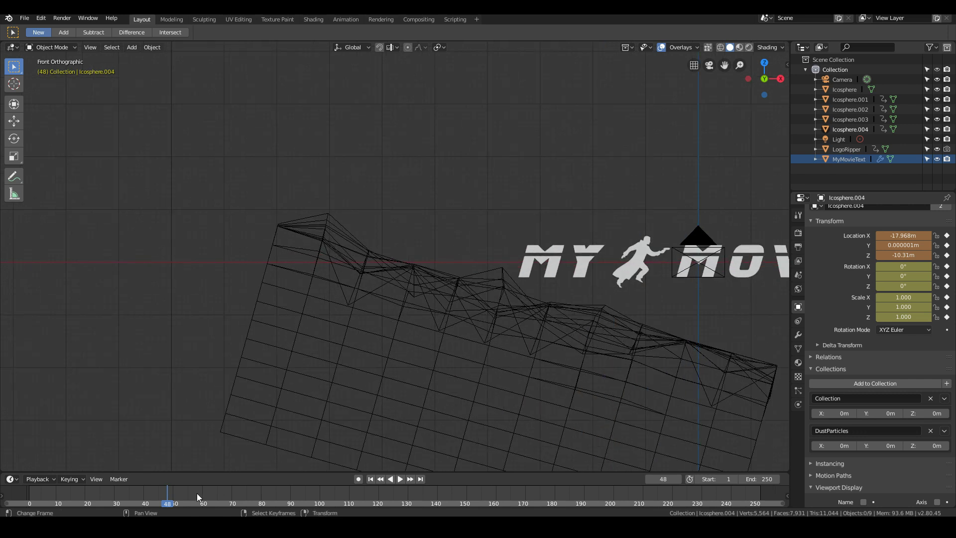
{"action": "key", "text": "space"}
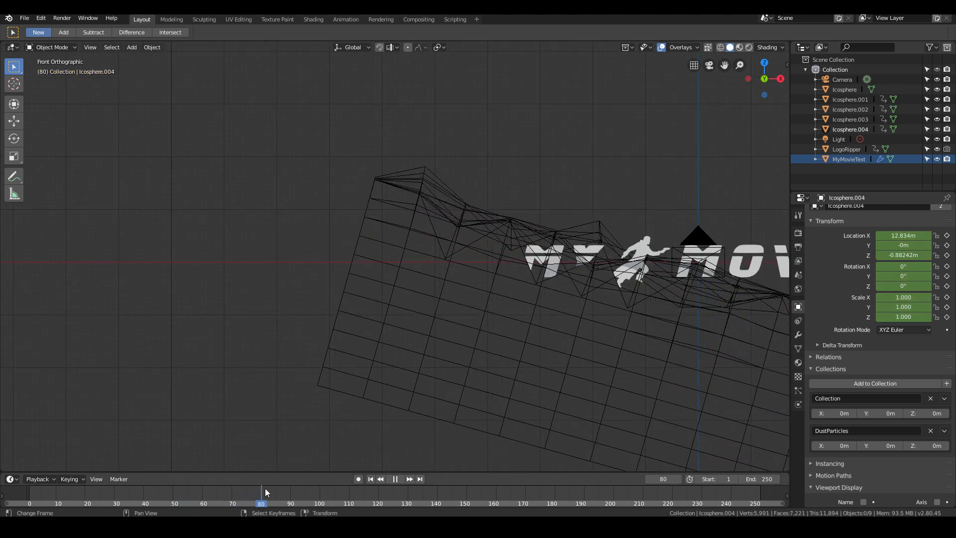
{"action": "key", "text": "space"}
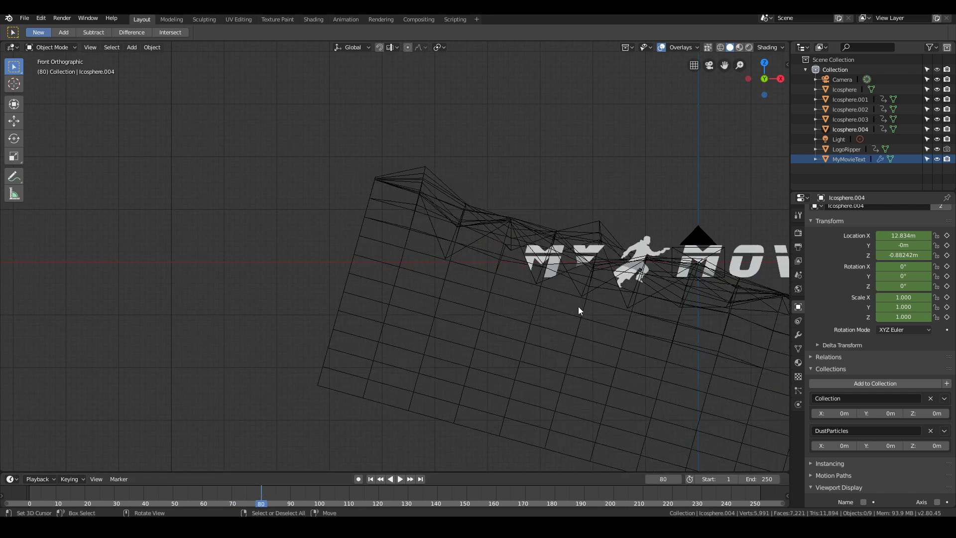
{"action": "scroll", "coordinate": [447, 392], "scroll_direction": "down", "scroll_amount": 3}
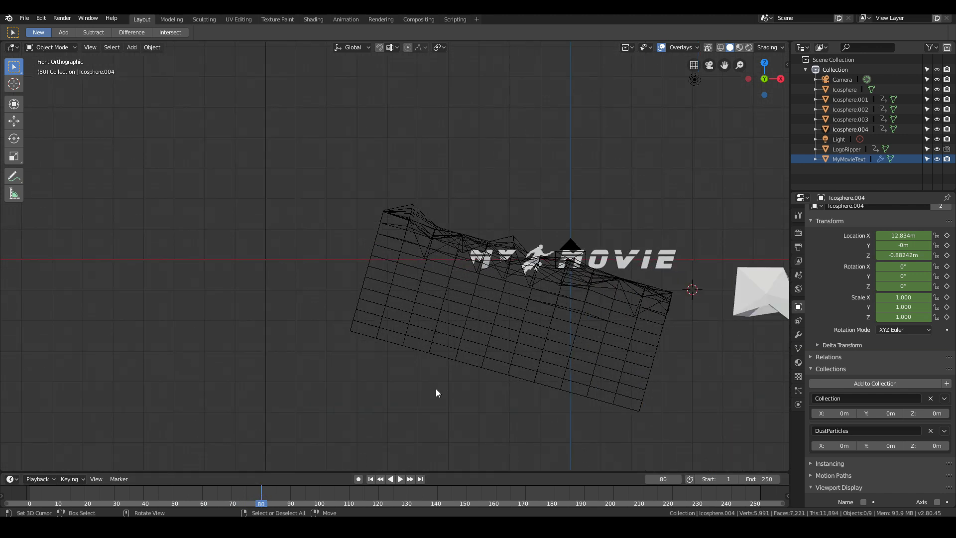
- Select the LogoRipper mesh and save the project file
{"action": "middle_click_drag", "start_coordinate": [556, 258], "coordinate": [459, 309]}
{"action": "left_click", "coordinate": [459, 310]}
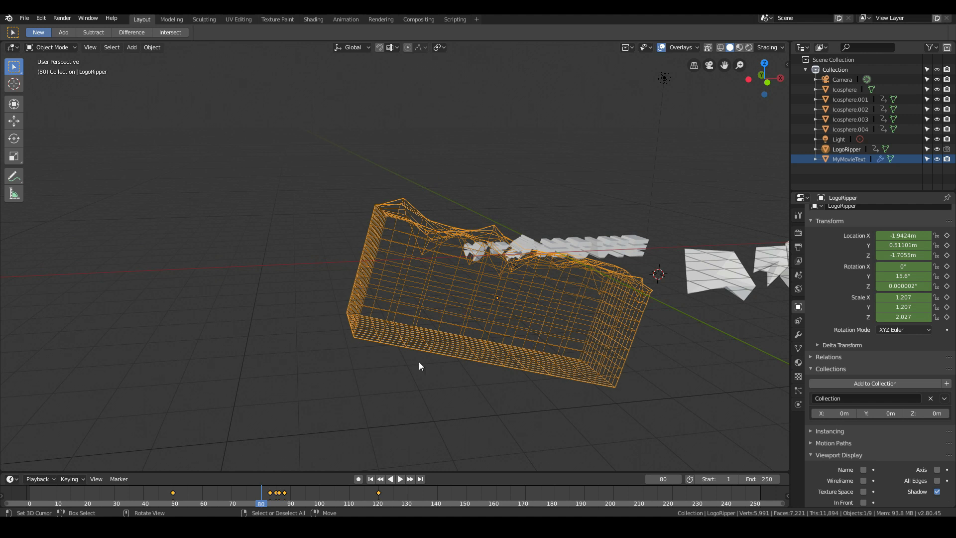
{"action": "scroll", "coordinate": [479, 288], "scroll_direction": "up", "scroll_amount": 1}
{"action": "left_click", "coordinate": [24, 17]}
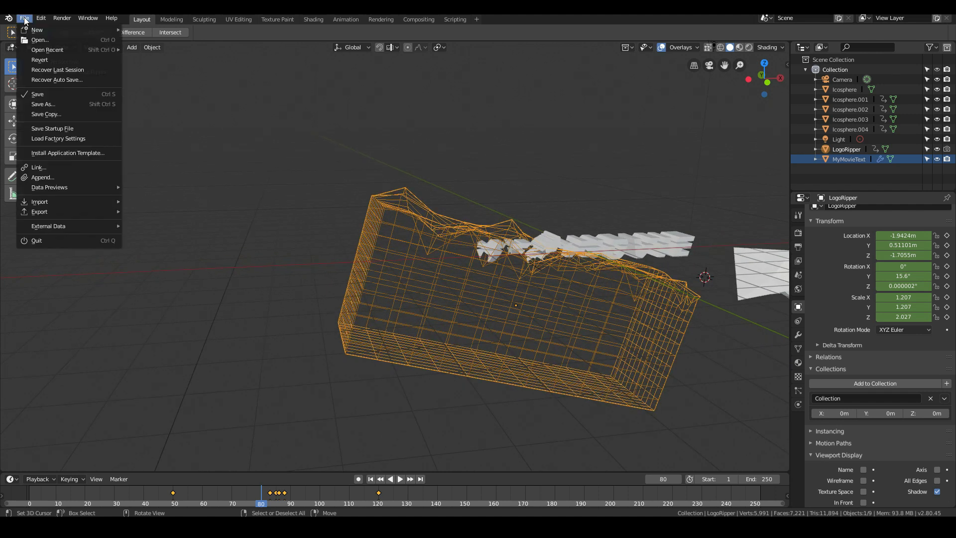
{"action": "left_click", "coordinate": [52, 94]}
- At LogoRipper's keyframe on frame 50, duplicate it in place and rename the copy LogoRipperParticles
{"action": "key", "text": "Down"}
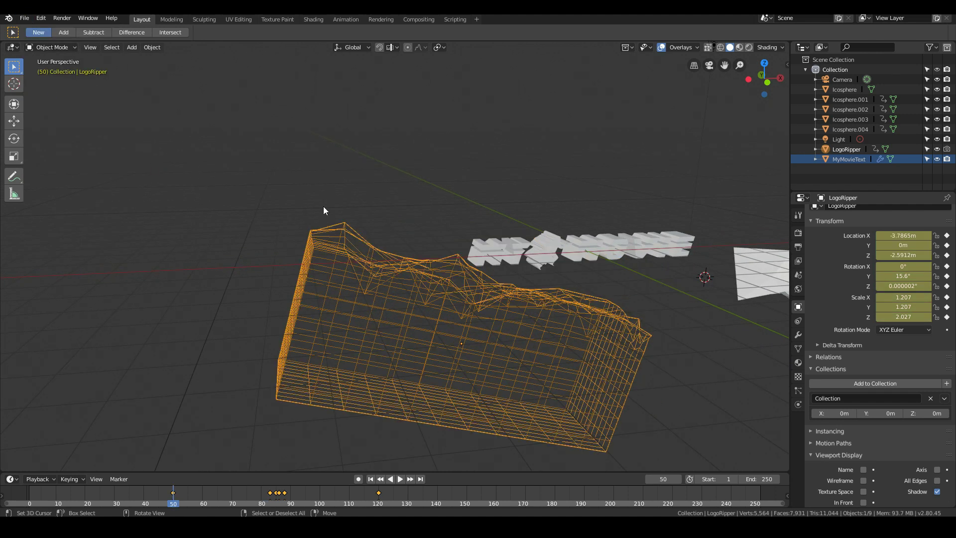
{"action": "key", "text": "KP_1"}
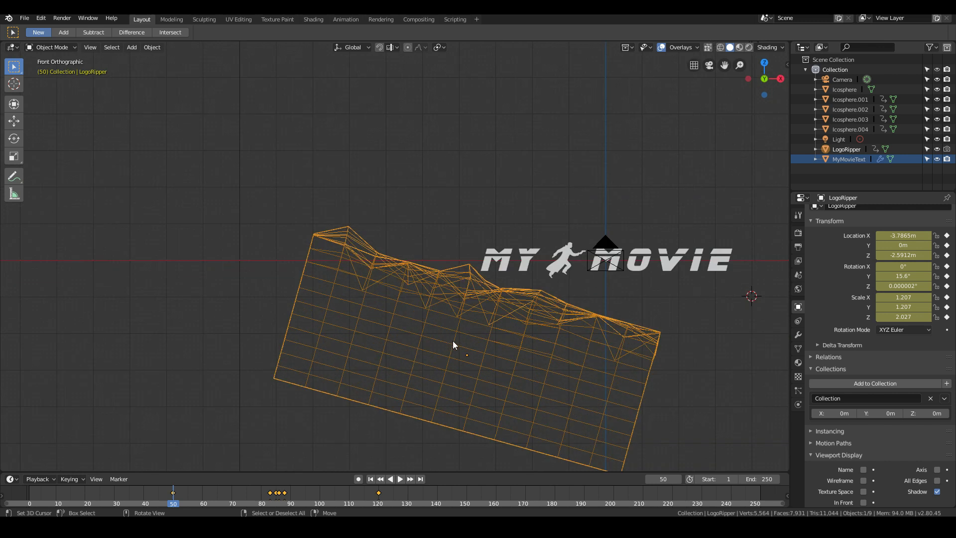
{"action": "key", "text": "shift+d"}
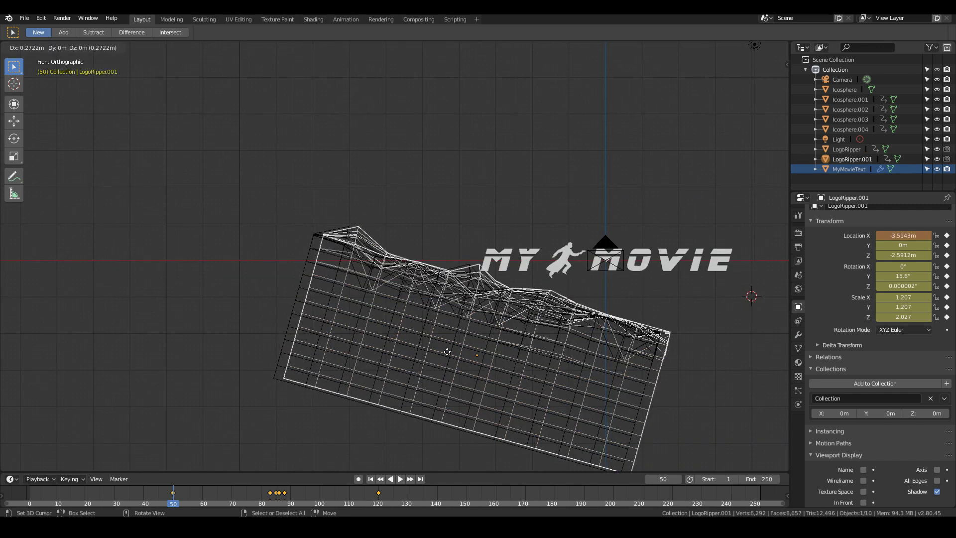
{"action": "key", "text": "Escape"}
{"action": "left_click", "coordinate": [856, 160]}
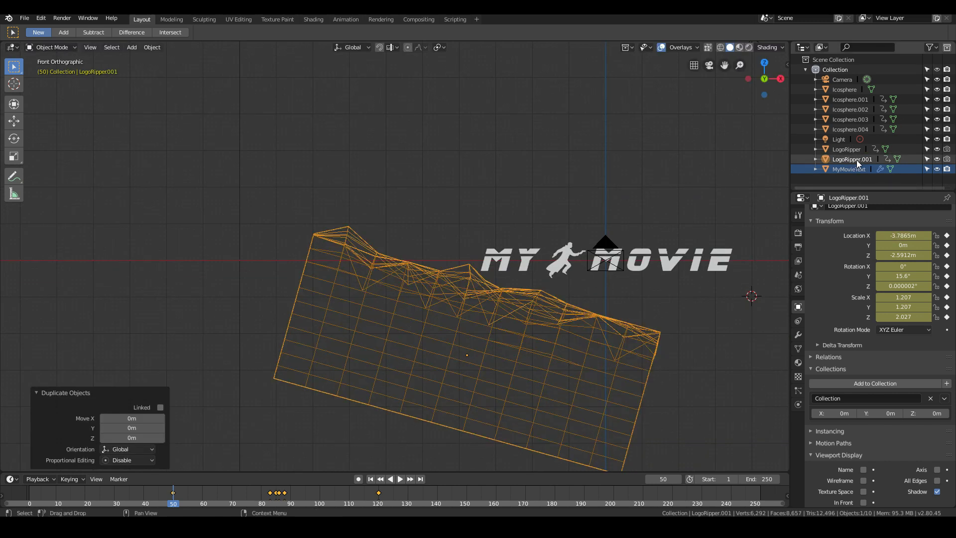
{"action": "double_click", "coordinate": [867, 159]}
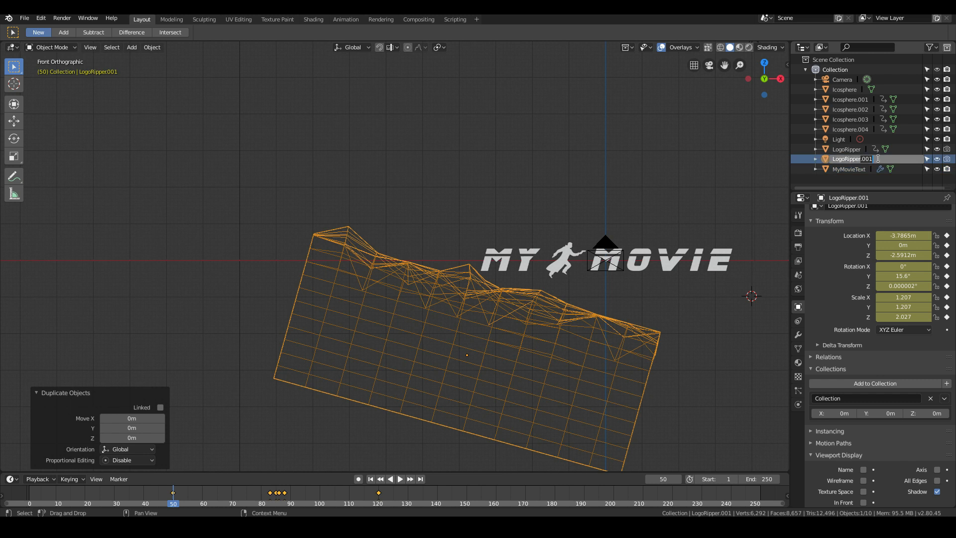
{"action": "type", "text": "Particles"}
{"action": "key", "text": "Return"}
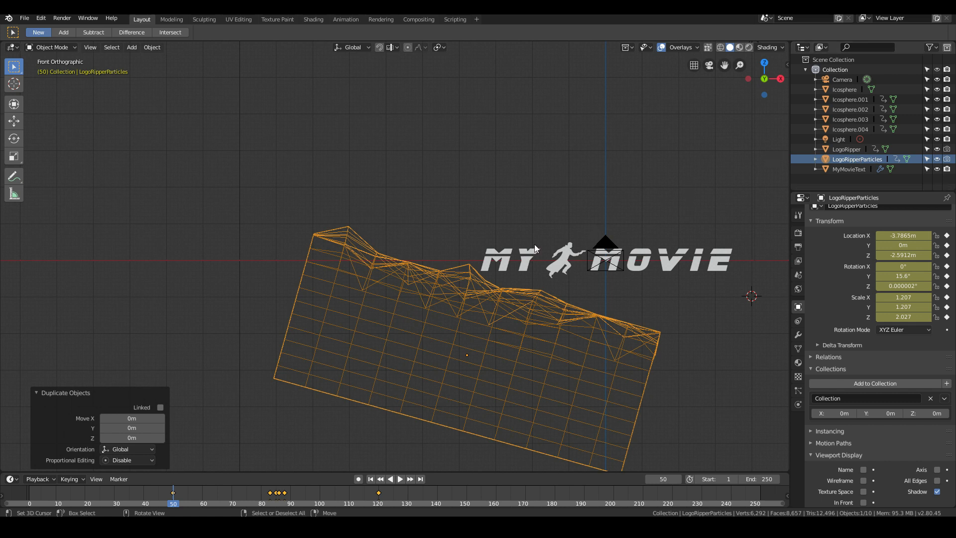
- Duplicate the MyMovieText title in place and rename the copy MyMovieTextParticles
{"action": "left_click", "coordinate": [535, 266]}
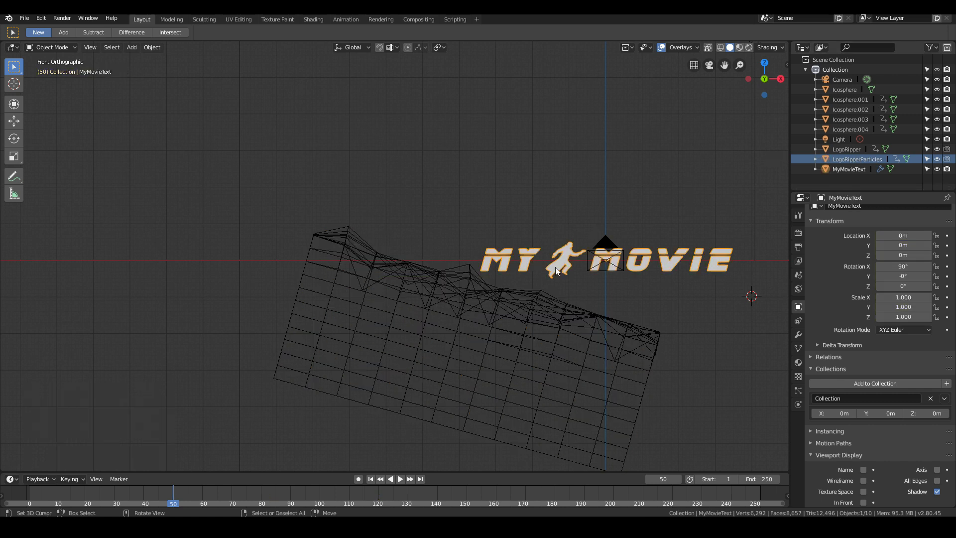
{"action": "key", "text": "shift+d"}
{"action": "key", "text": "Escape"}
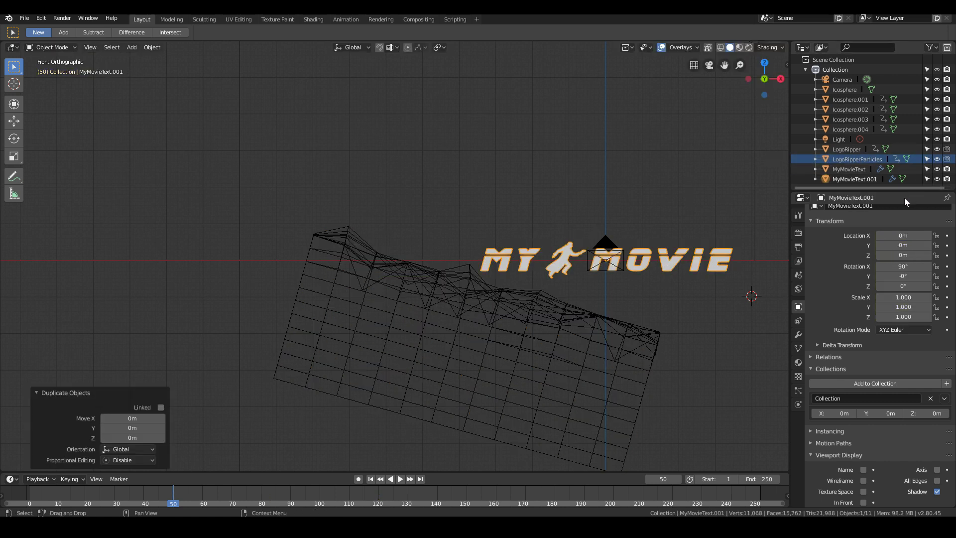
{"action": "double_click", "coordinate": [867, 179]}
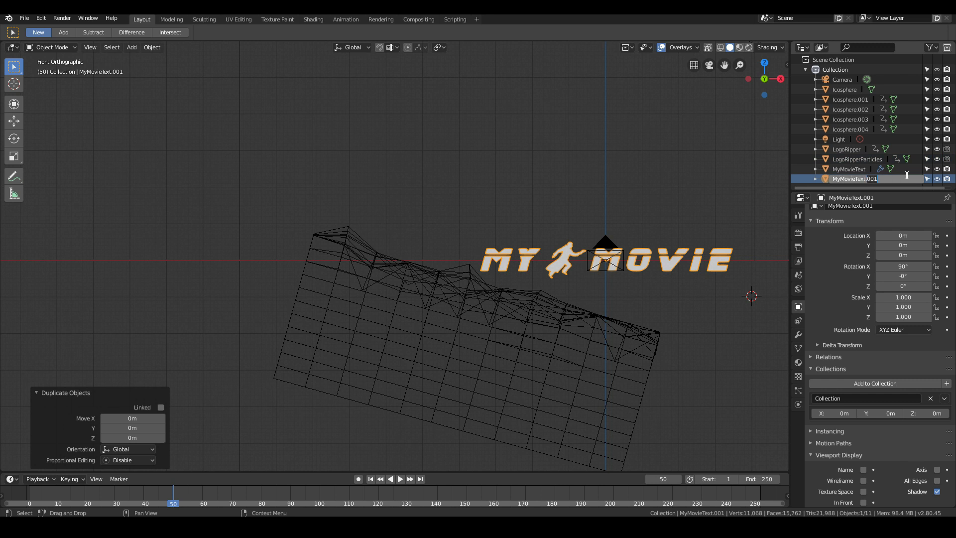
{"action": "type", "text": "Particles"}
{"action": "key", "text": "Return"}
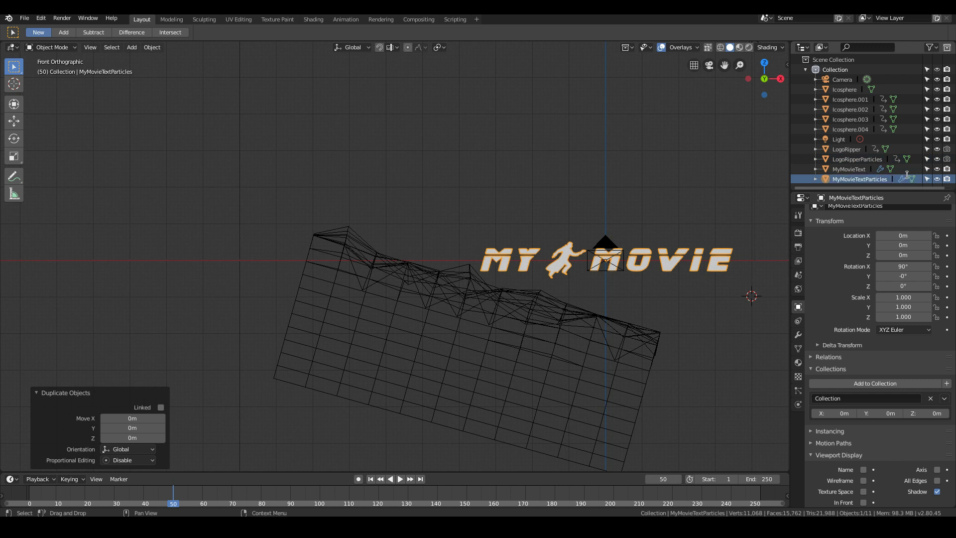
- Open LogoRipperParticles for mesh editing and set its viewport display to Solid
{"action": "left_click", "coordinate": [306, 249]}
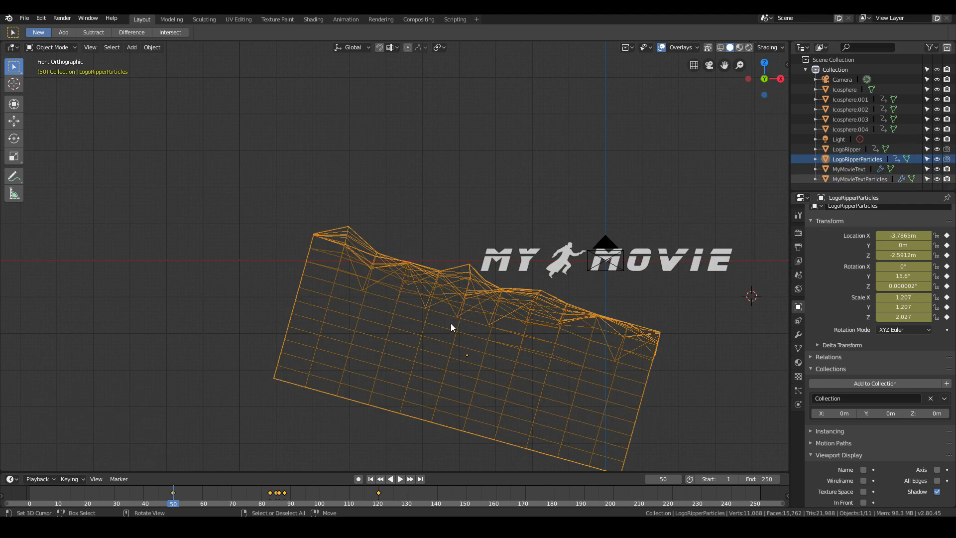
{"action": "key", "text": "Tab"}
{"action": "mouse_move", "coordinate": [451, 324]}
{"action": "middle_mouse_down"}
{"action": "mouse_move", "coordinate": [404, 282]}
{"action": "mouse_move", "coordinate": [410, 292]}
{"action": "mouse_move", "coordinate": [427, 282]}
{"action": "mouse_move", "coordinate": [454, 289]}
{"action": "mouse_move", "coordinate": [421, 339]}
{"action": "mouse_move", "coordinate": [406, 324]}
{"action": "mouse_move", "coordinate": [448, 321]}
{"action": "middle_mouse_up"}
{"action": "scroll", "coordinate": [883, 480], "scroll_direction": "down", "scroll_amount": 3}
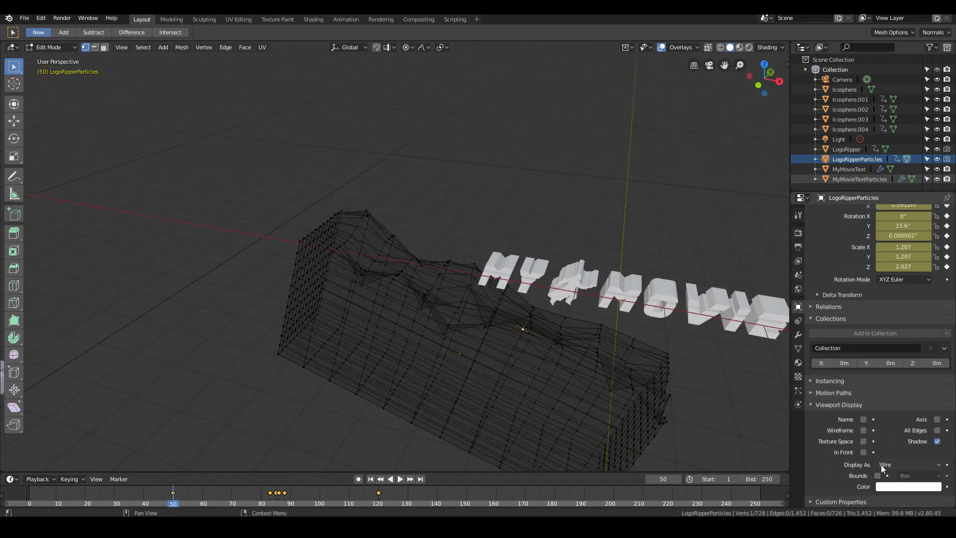
{"action": "left_click", "coordinate": [892, 463]}
{"action": "left_click", "coordinate": [930, 432]}
{"action": "middle_click_drag", "start_coordinate": [360, 331], "coordinate": [489, 324]}
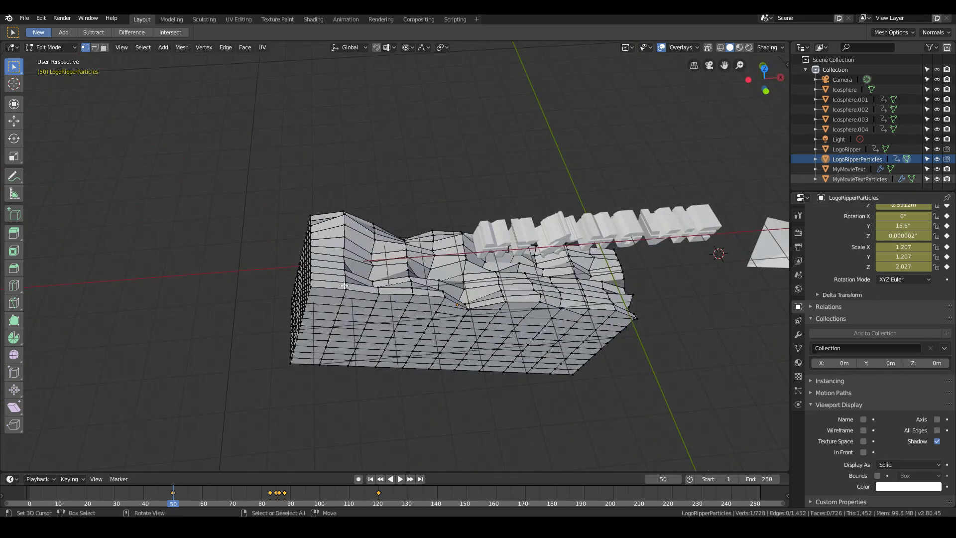
- Select all faces of LogoRipperParticles' jagged upper surface and duplicate them, offset about 0.08 m in X and 0.19 m in Z
{"action": "middle_click_drag", "start_coordinate": [368, 254], "coordinate": [379, 265]}
{"action": "key", "text": "c"}
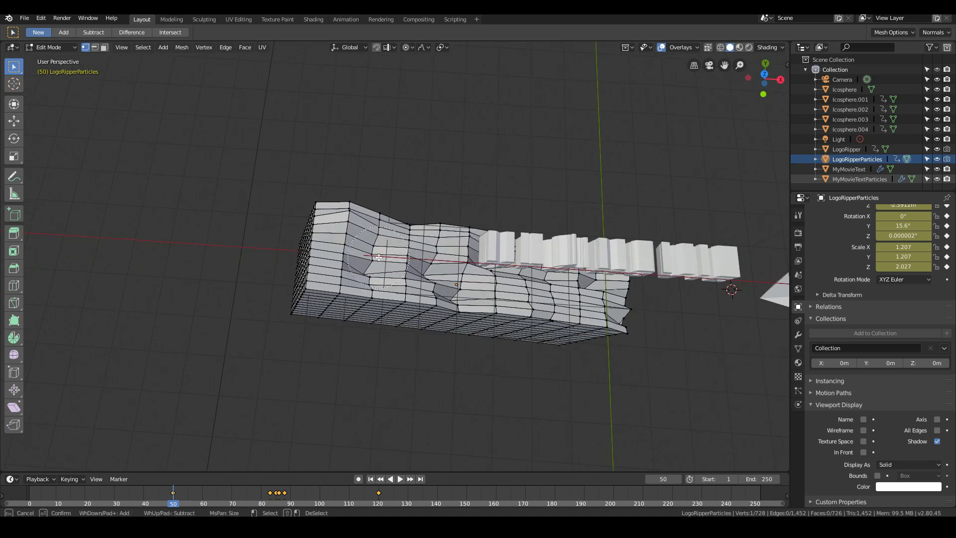
{"action": "mouse_move", "coordinate": [356, 264]}
{"action": "left_mouse_down"}
{"action": "mouse_move", "coordinate": [378, 244]}
{"action": "mouse_move", "coordinate": [588, 288]}
{"action": "mouse_move", "coordinate": [561, 294]}
{"action": "left_mouse_up"}
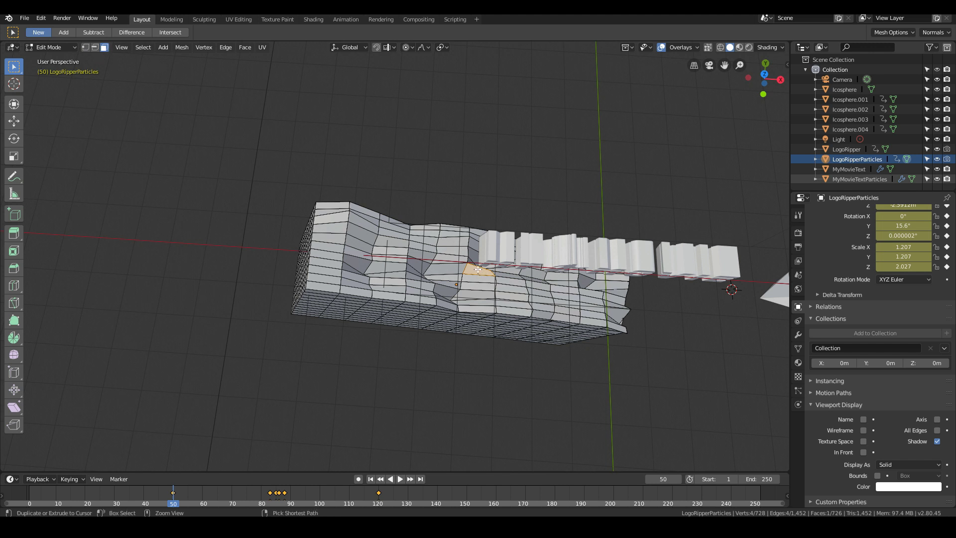
{"action": "key", "text": "ctrl+KP_Add"}
{"action": "key", "text": "ctrl+KP_Add"}
{"action": "key", "text": "ctrl+KP_Add"}
{"action": "key", "text": "ctrl+KP_Add"}
{"action": "key", "text": "ctrl+KP_Add"}
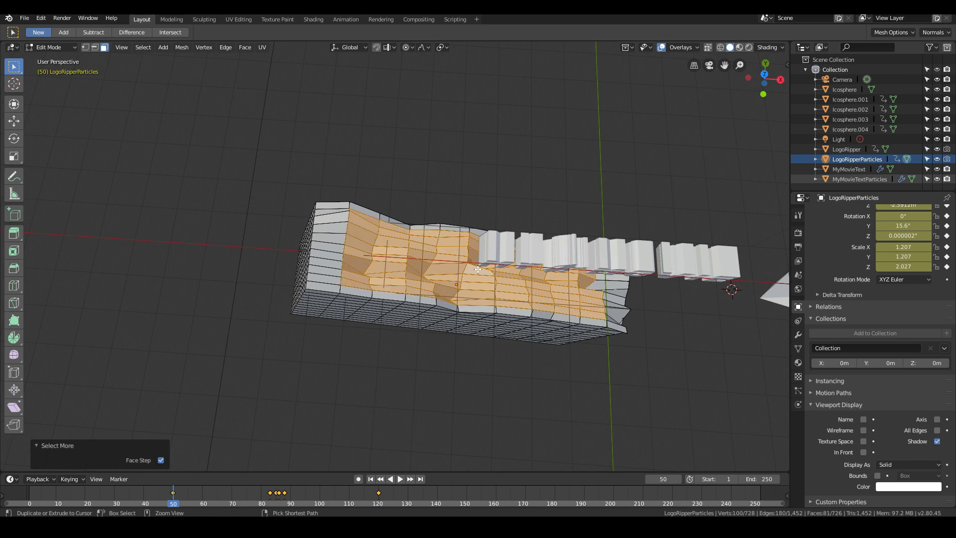
{"action": "mouse_move", "coordinate": [478, 269]}
{"action": "middle_mouse_down"}
{"action": "mouse_move", "coordinate": [390, 171]}
{"action": "mouse_move", "coordinate": [305, 185]}
{"action": "mouse_move", "coordinate": [378, 169]}
{"action": "mouse_move", "coordinate": [470, 260]}
{"action": "middle_mouse_up"}
{"action": "middle_click_drag", "start_coordinate": [442, 308], "coordinate": [526, 318]}
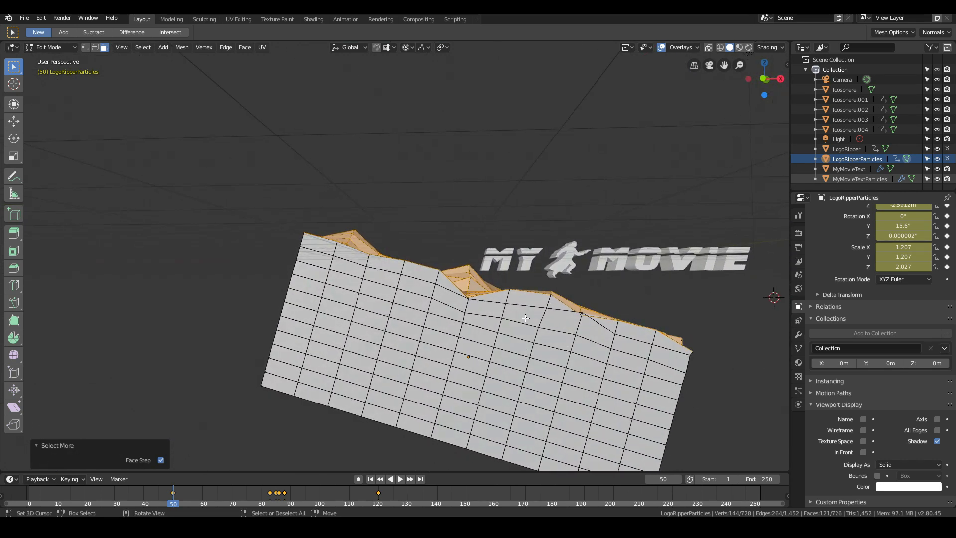
{"action": "key", "text": "e"}
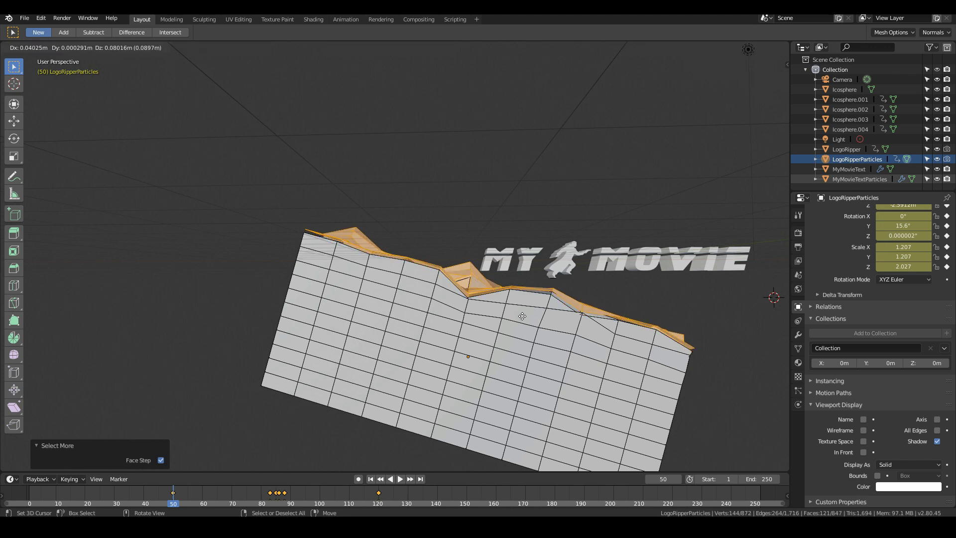
{"action": "left_click", "coordinate": [523, 313]}
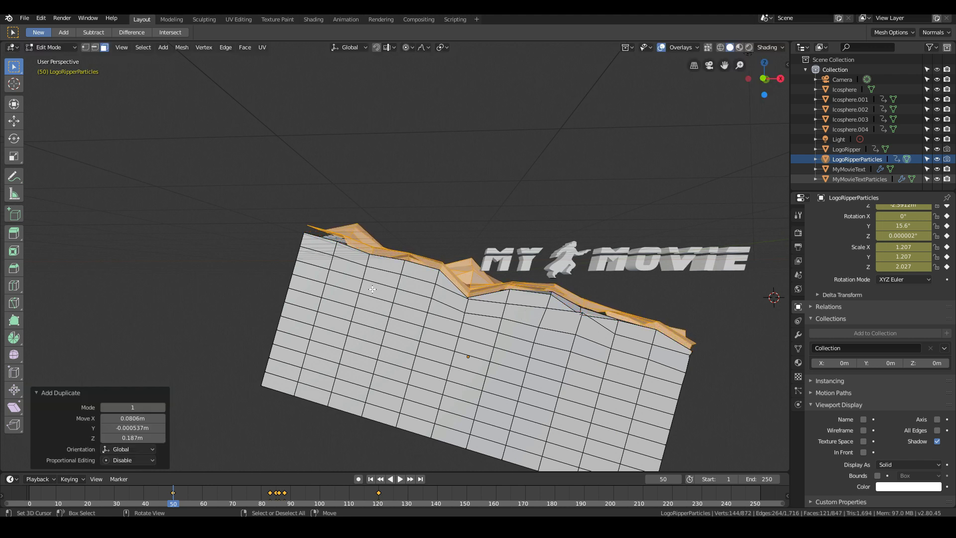
- Examine the duplicated jagged surface and its offset from the block from several angles
{"action": "scroll", "coordinate": [524, 314], "scroll_direction": "up", "scroll_amount": 3}
{"action": "middle_click_drag", "start_coordinate": [329, 282], "coordinate": [361, 288]}
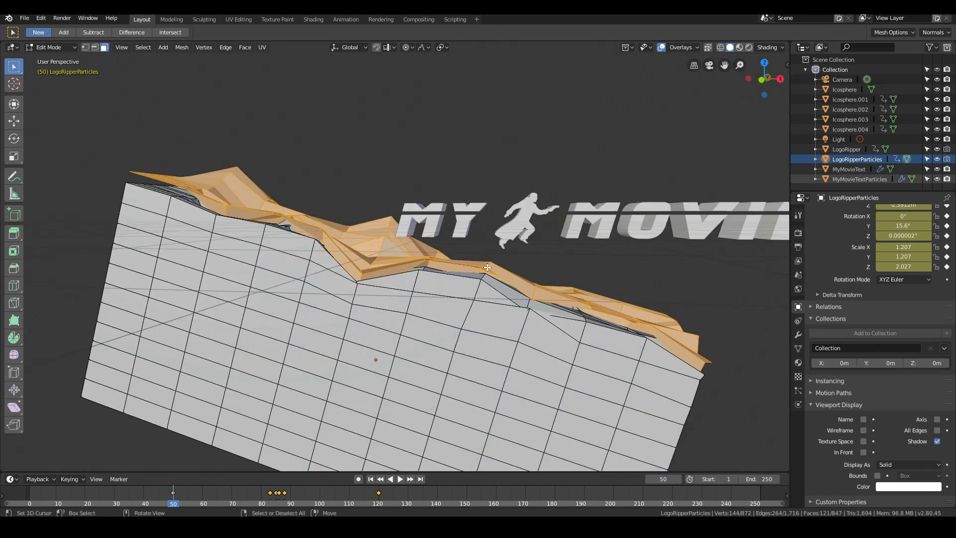
{"action": "middle_click_drag", "start_coordinate": [650, 378], "coordinate": [401, 298]}
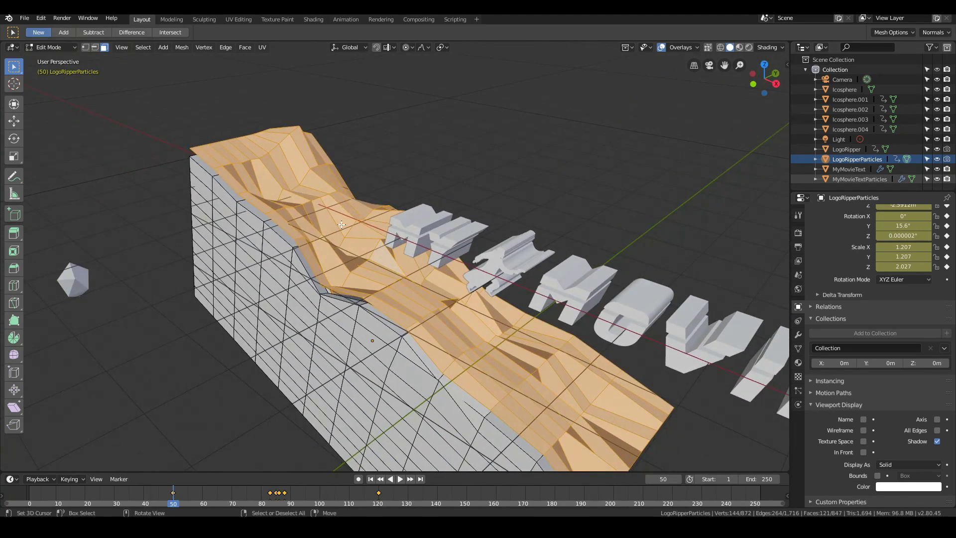
{"action": "middle_click_drag", "start_coordinate": [342, 224], "coordinate": [412, 248]}
{"action": "middle_click_drag", "start_coordinate": [462, 307], "coordinate": [443, 273]}
{"action": "scroll", "coordinate": [435, 273], "scroll_direction": "up", "scroll_amount": 4}
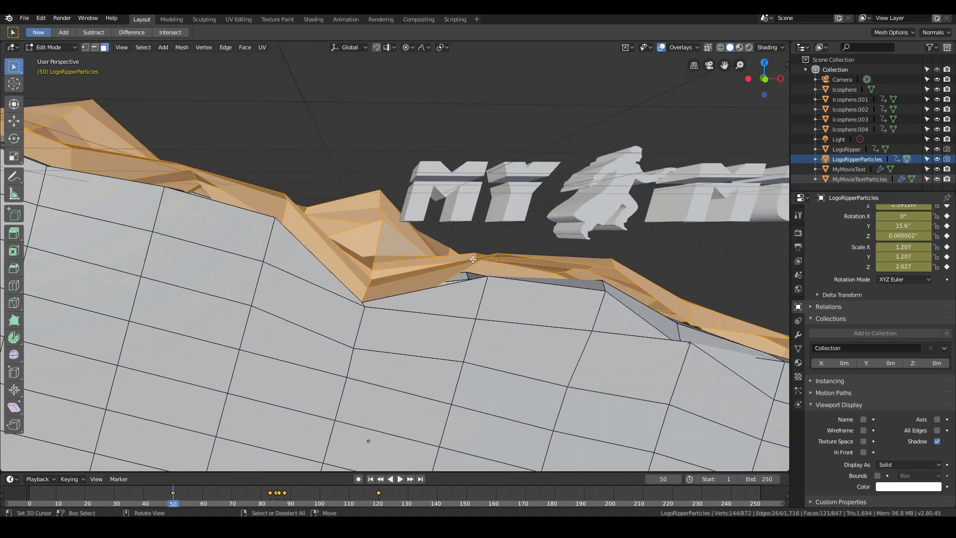
{"action": "scroll", "coordinate": [473, 259], "scroll_direction": "down", "scroll_amount": 6}
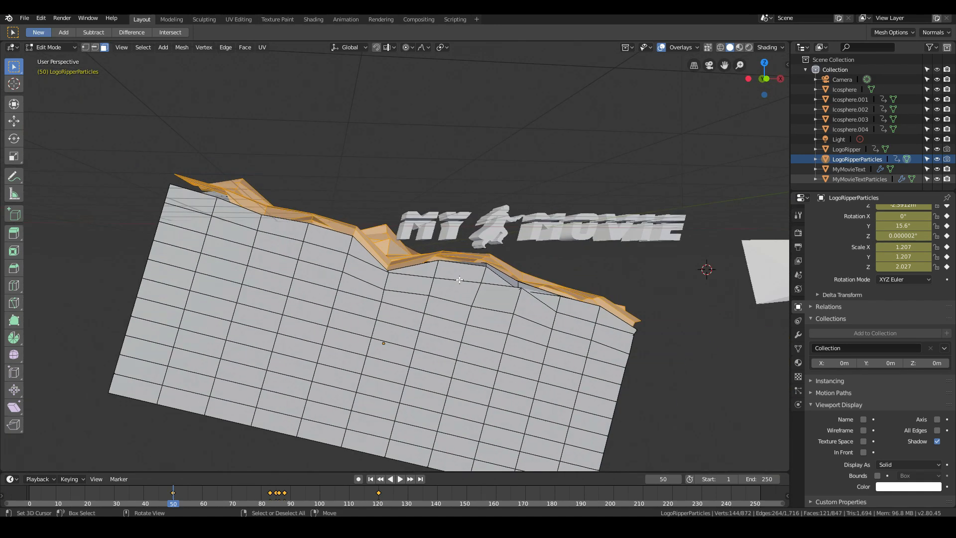
{"action": "middle_click_drag", "start_coordinate": [353, 281], "coordinate": [338, 365]}
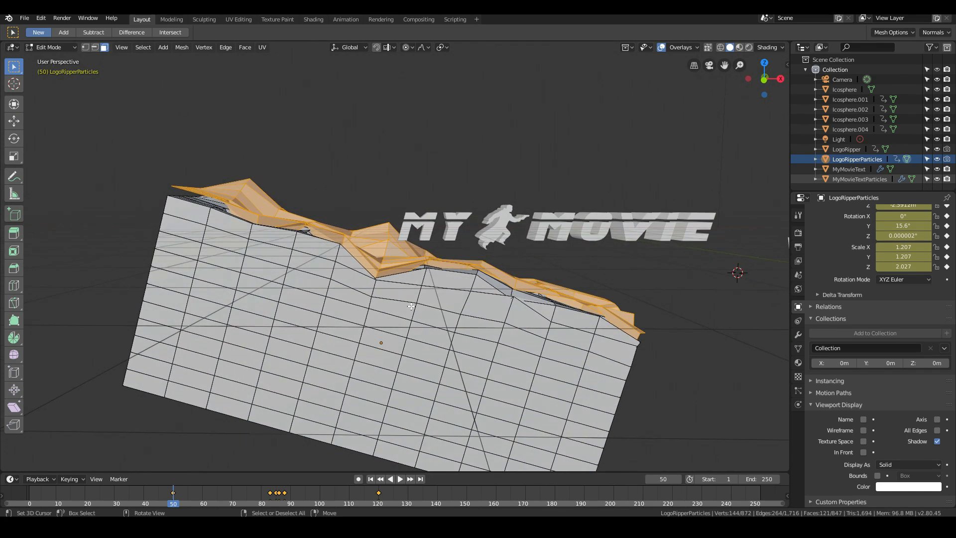
- Extrude the duplicated jagged surface about 3.23 m along its normal, return to Object Mode, and inspect the new section
{"action": "key", "text": "e"}
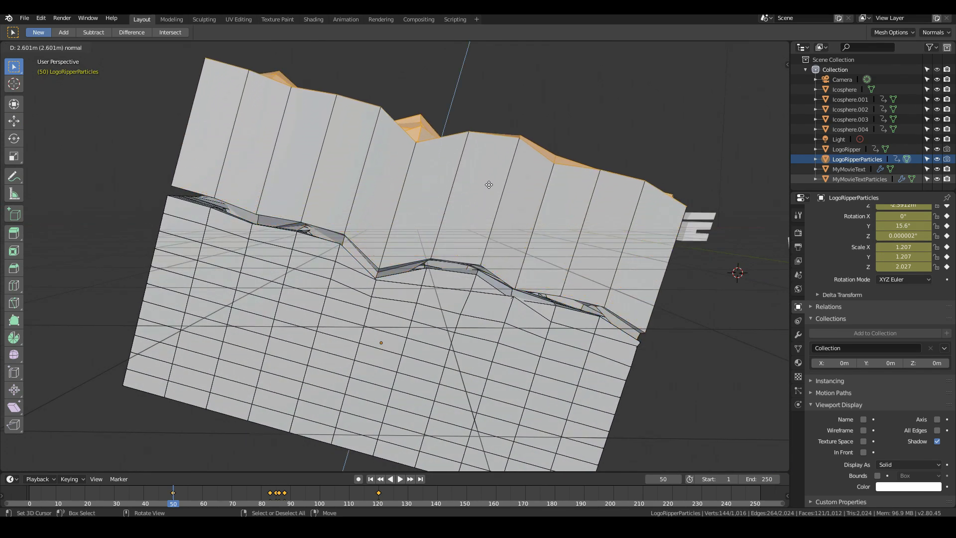
{"action": "left_click", "coordinate": [506, 159]}
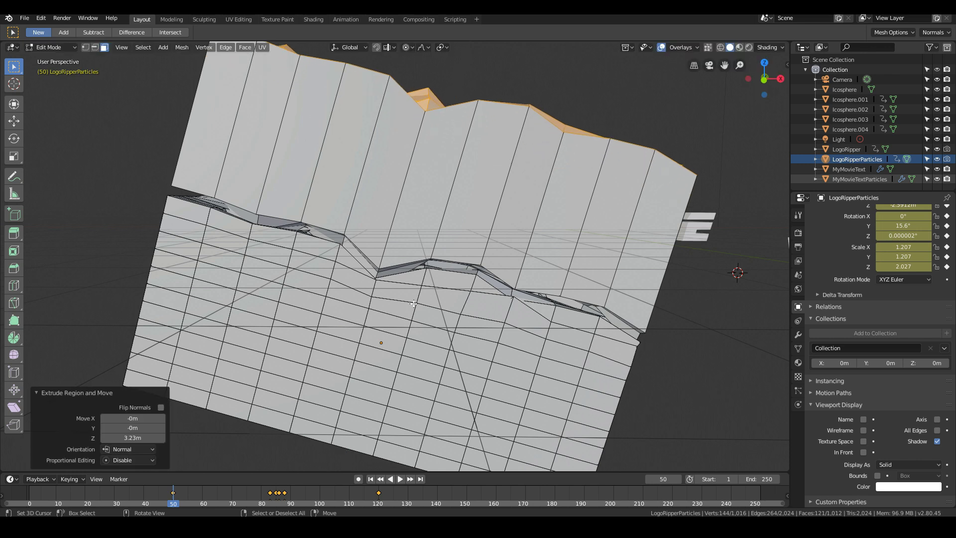
{"action": "key", "text": "Tab"}
{"action": "mouse_move", "coordinate": [414, 305]}
{"action": "middle_mouse_down"}
{"action": "mouse_move", "coordinate": [474, 309]}
{"action": "mouse_move", "coordinate": [420, 299]}
{"action": "middle_mouse_up"}
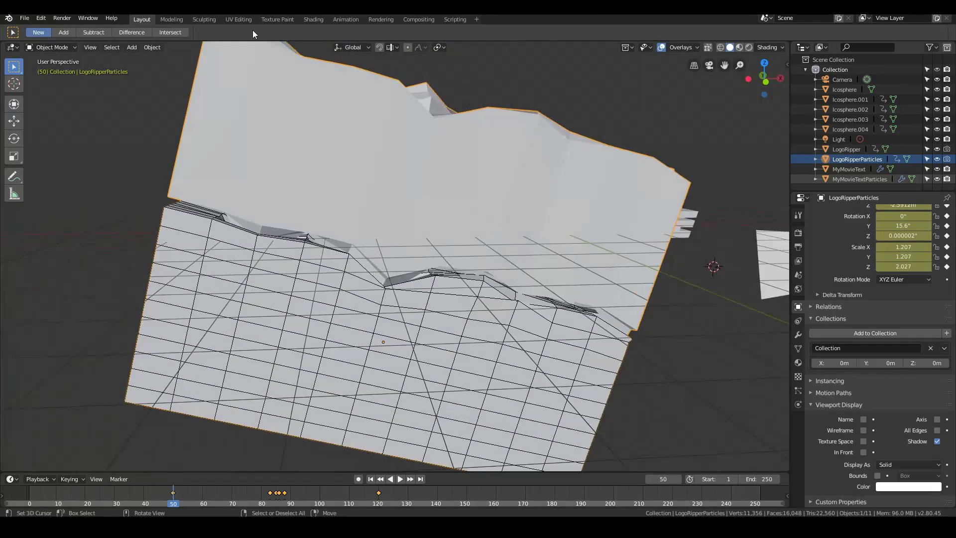
{"action": "middle_click_drag", "start_coordinate": [541, 426], "coordinate": [492, 223]}
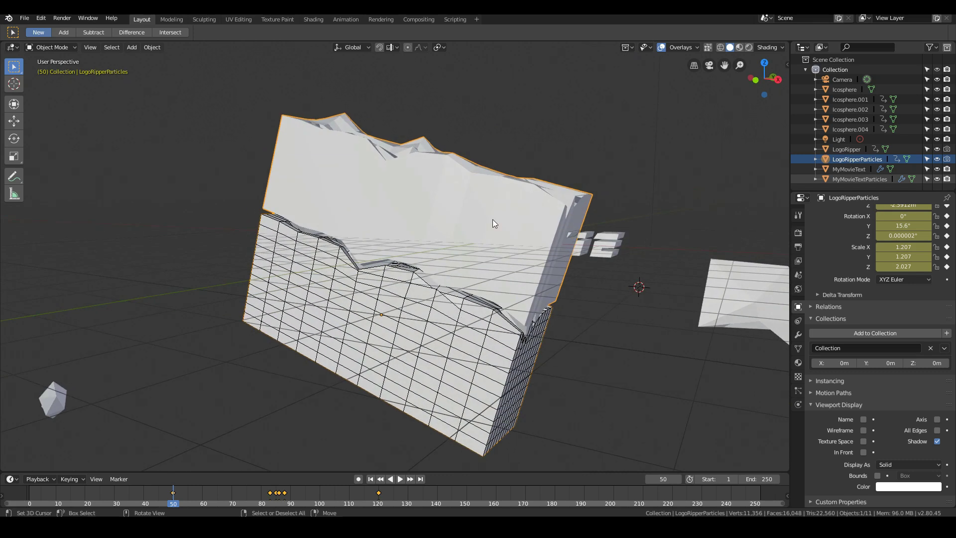
{"action": "middle_click_drag", "start_coordinate": [448, 339], "coordinate": [488, 326]}
{"action": "scroll", "coordinate": [367, 280], "scroll_direction": "up", "scroll_amount": 2}
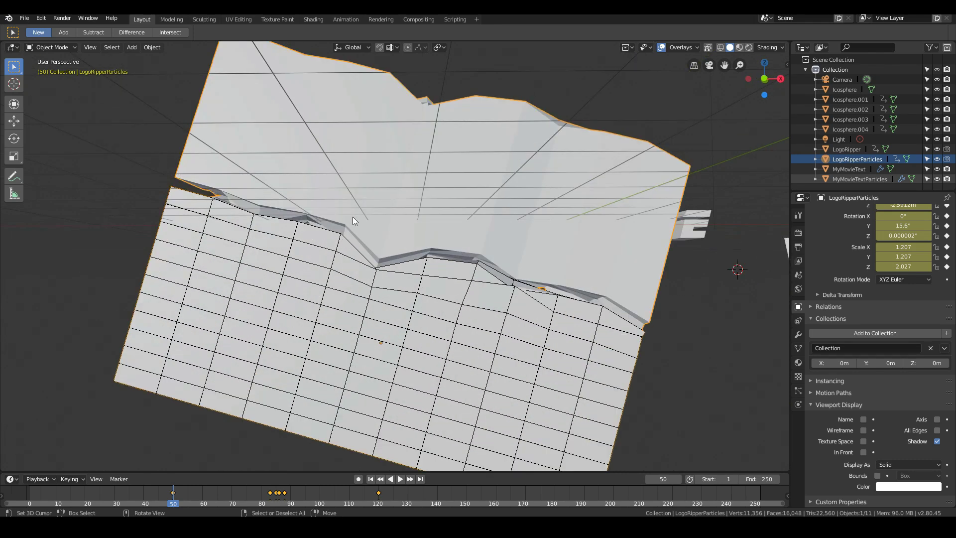
{"action": "middle_click_drag", "start_coordinate": [629, 318], "coordinate": [504, 313]}
{"action": "scroll", "coordinate": [546, 311], "scroll_direction": "down", "scroll_amount": 3}
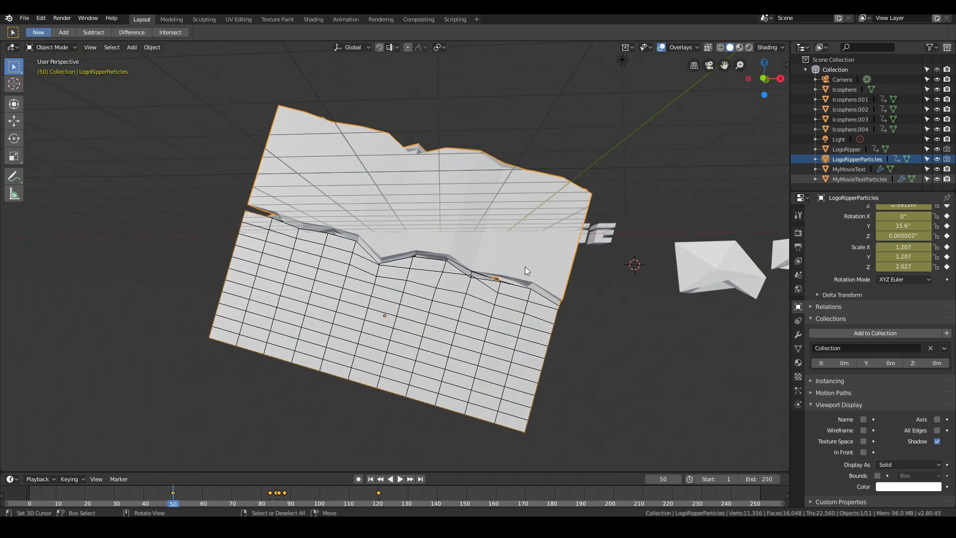
- Reopen LogoRipperParticles for mesh editing and set its viewport display to Wire
{"action": "key", "text": "Tab"}
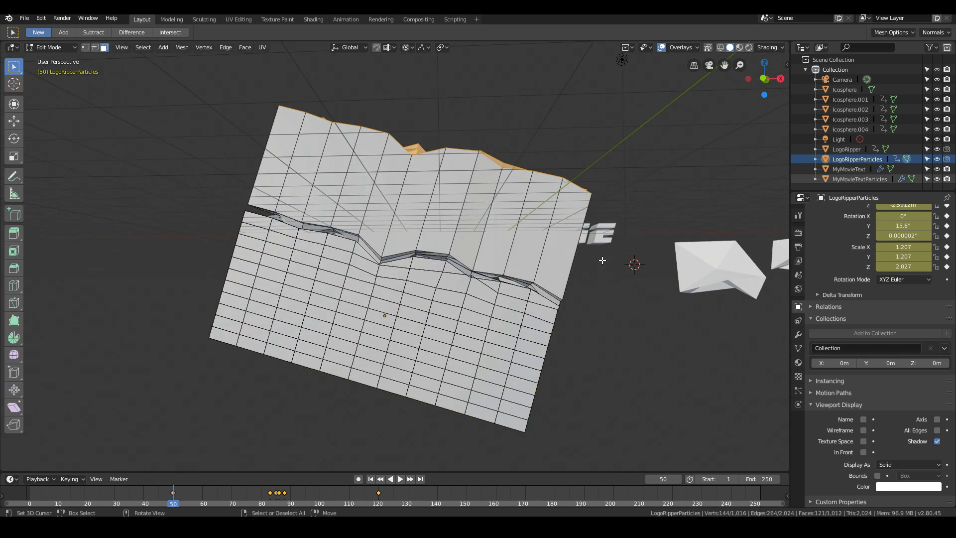
{"action": "left_click", "coordinate": [898, 465]}
{"action": "left_click", "coordinate": [888, 443]}
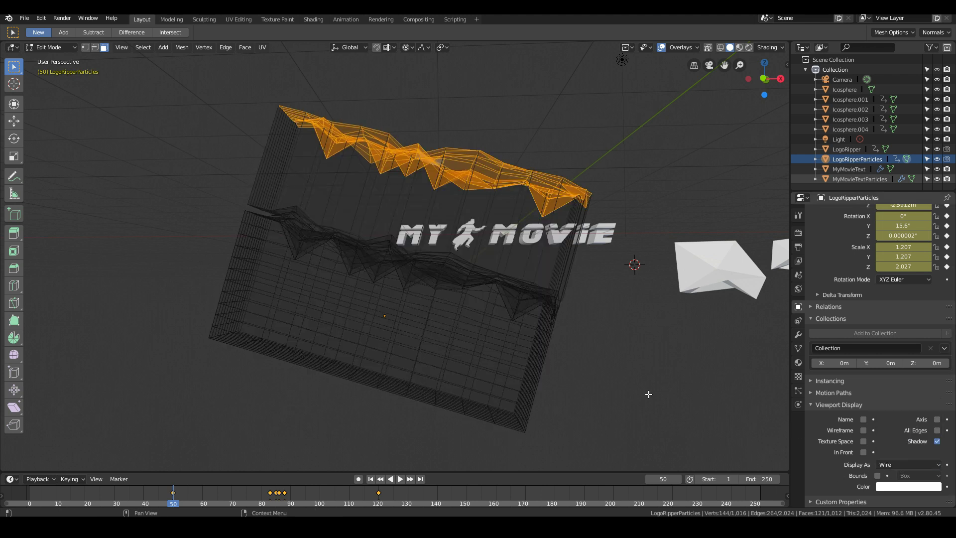
- Hide the original LogoRipper and MyMovieText objects in the viewport
{"action": "left_click", "coordinate": [937, 149]}
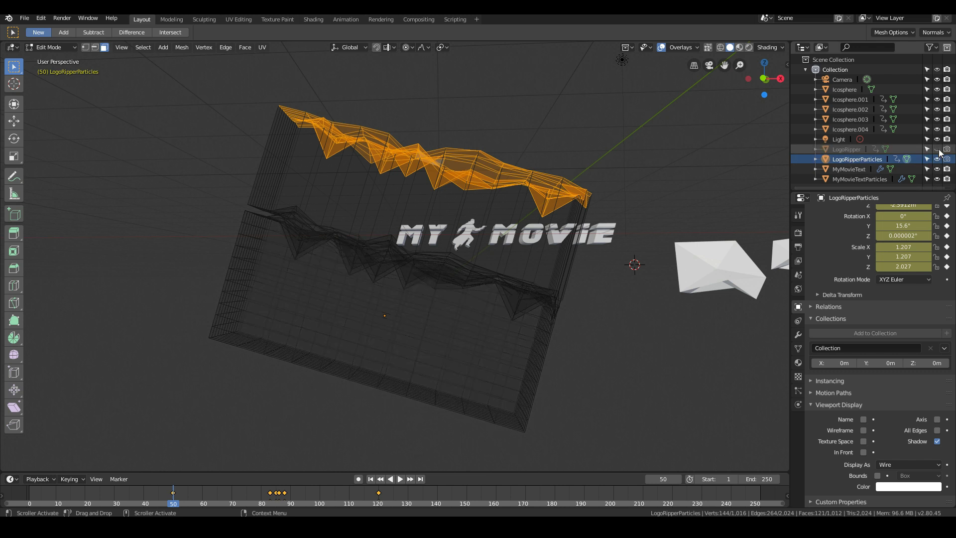
{"action": "left_click", "coordinate": [938, 150]}
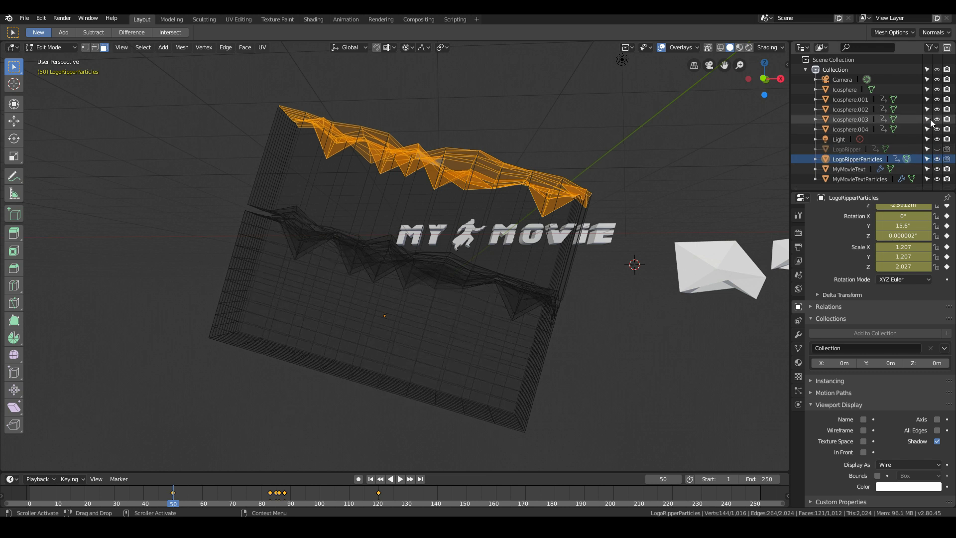
{"action": "left_click", "coordinate": [938, 169]}
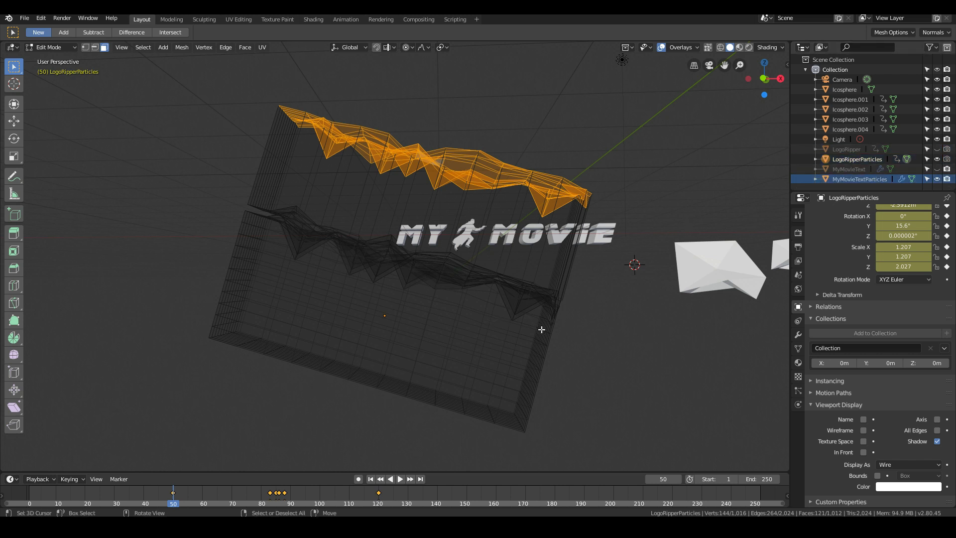
- Play back the ripper animation over the title and return the timeline to frame 50
{"action": "key", "text": "space"}
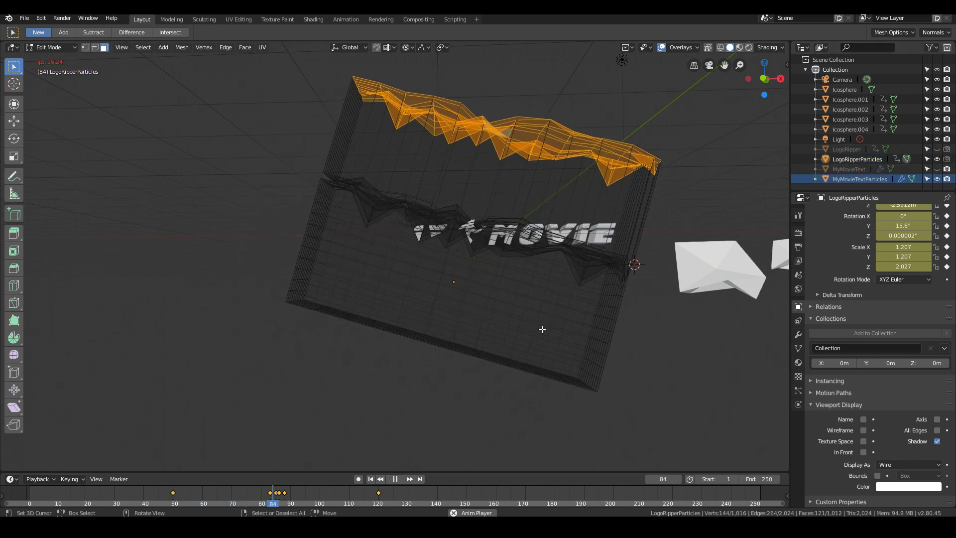
{"action": "key", "text": "Escape"}
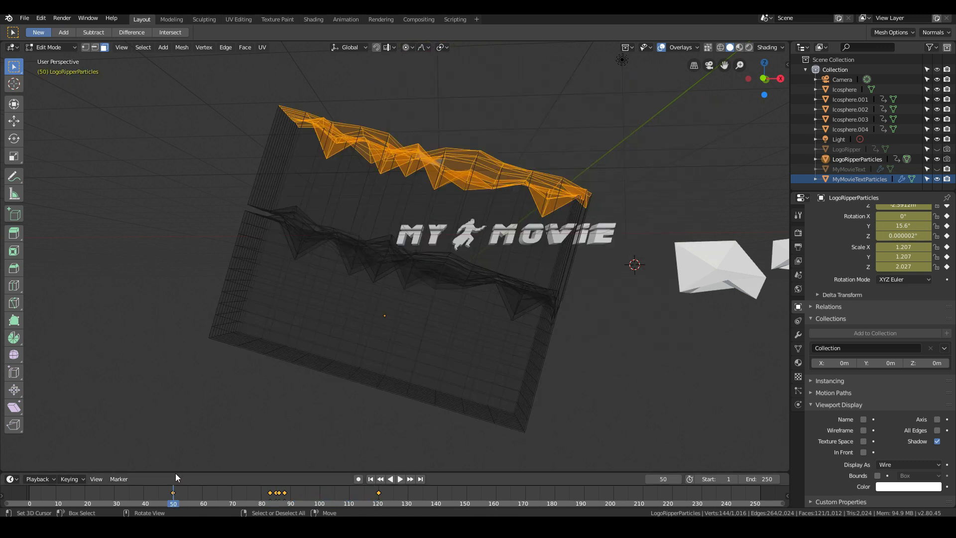
{"action": "key", "text": "space"}
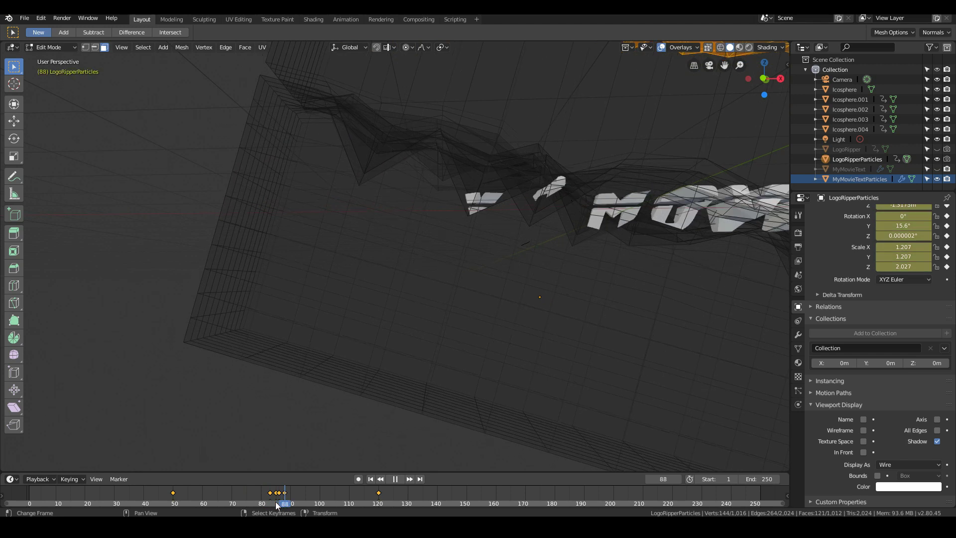
{"action": "left_click_drag", "start_coordinate": [278, 501], "coordinate": [174, 497]}
- Return to Object Mode, select MyMovieTextParticles, and set its Boolean modifier's object to LogoRipperParticles
{"action": "scroll", "coordinate": [618, 249], "scroll_direction": "down", "scroll_amount": 1}
{"action": "key", "text": "Tab"}
{"action": "scroll", "coordinate": [668, 225], "scroll_direction": "down", "scroll_amount": 2}
{"action": "right_click", "coordinate": [639, 229]}
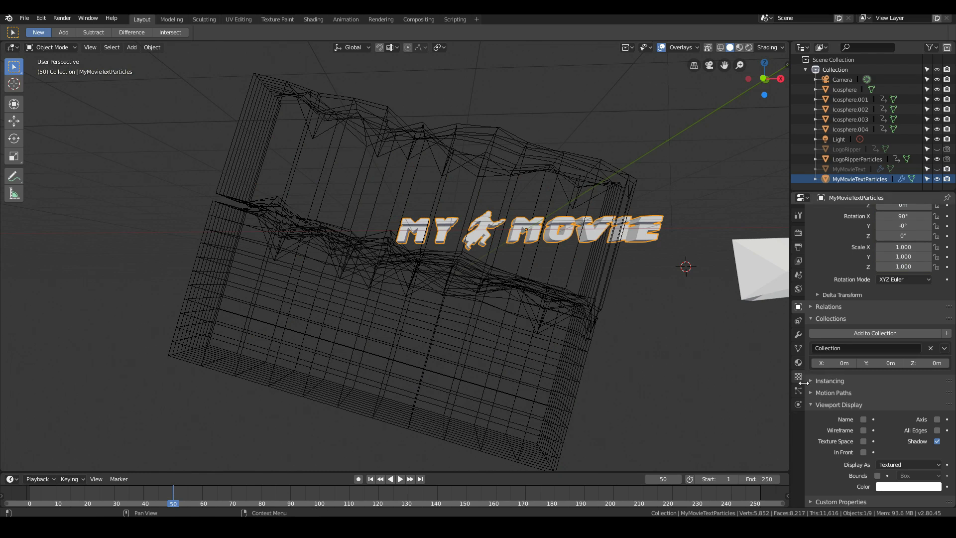
{"action": "left_click", "coordinate": [798, 335]}
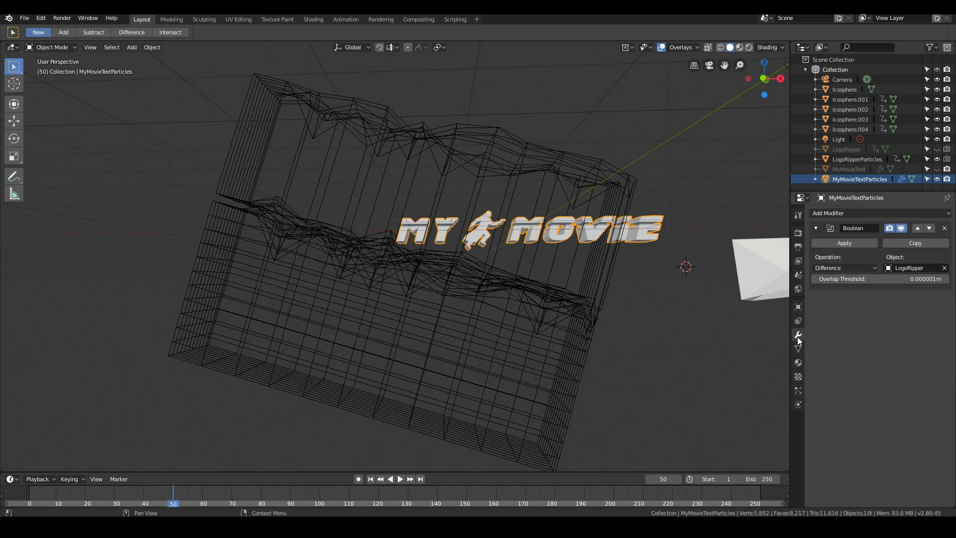
{"action": "left_click", "coordinate": [921, 267]}
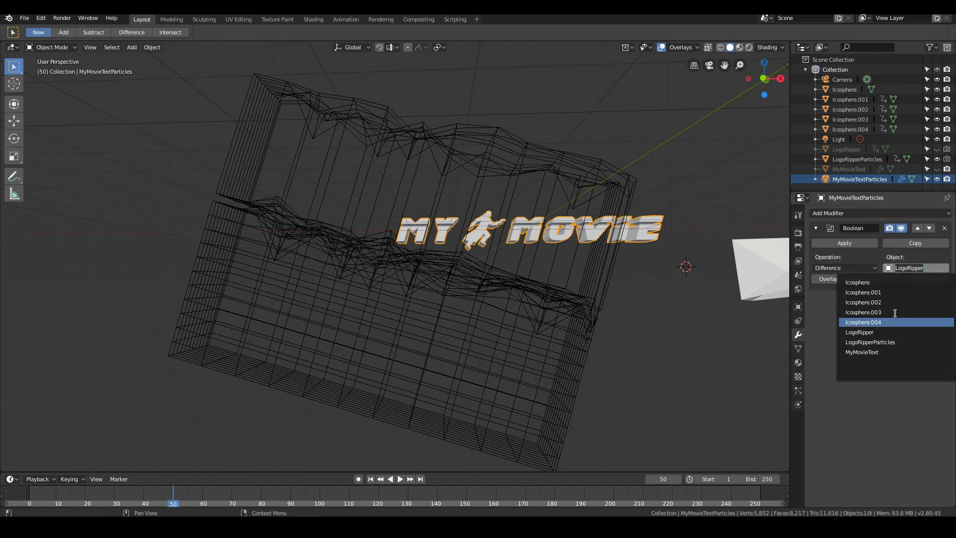
{"action": "left_click", "coordinate": [890, 339]}
- Play back the new Boolean cut and park the timeline at frame 60
{"action": "key", "text": "space"}
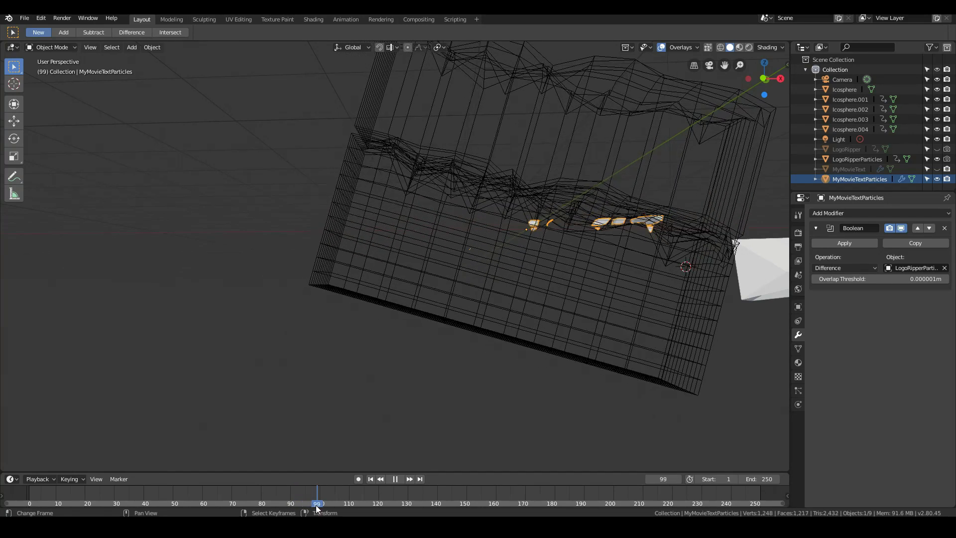
{"action": "left_click_drag", "start_coordinate": [317, 507], "coordinate": [203, 502]}
{"action": "key", "text": "space"}
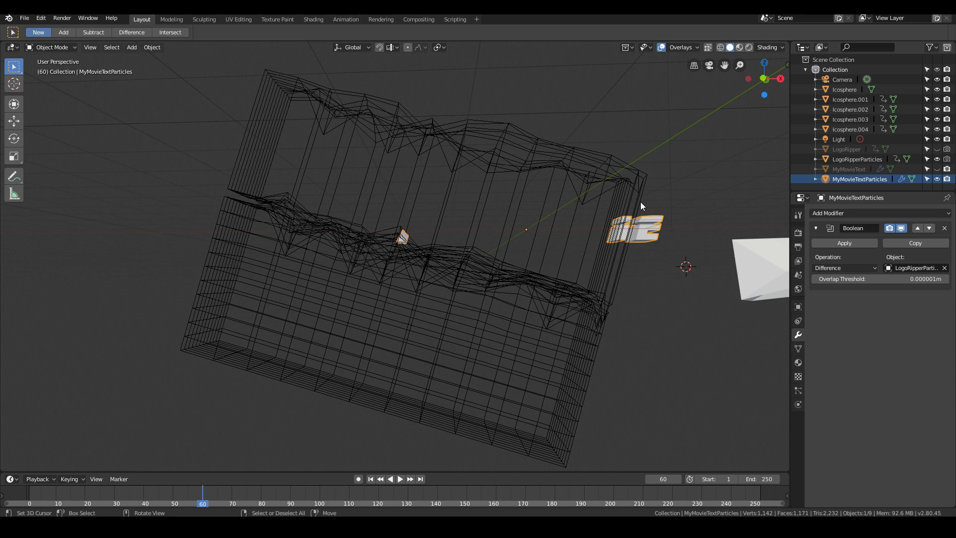
- In LogoRipperParticles, move the vertices at the extruded section's upper +X end about 2.08 m in X and -0.745 m in Z
{"action": "key", "text": "Tab"}
{"action": "key", "text": "Tab"}
{"action": "right_click", "coordinate": [636, 185]}
{"action": "key", "text": "Tab"}
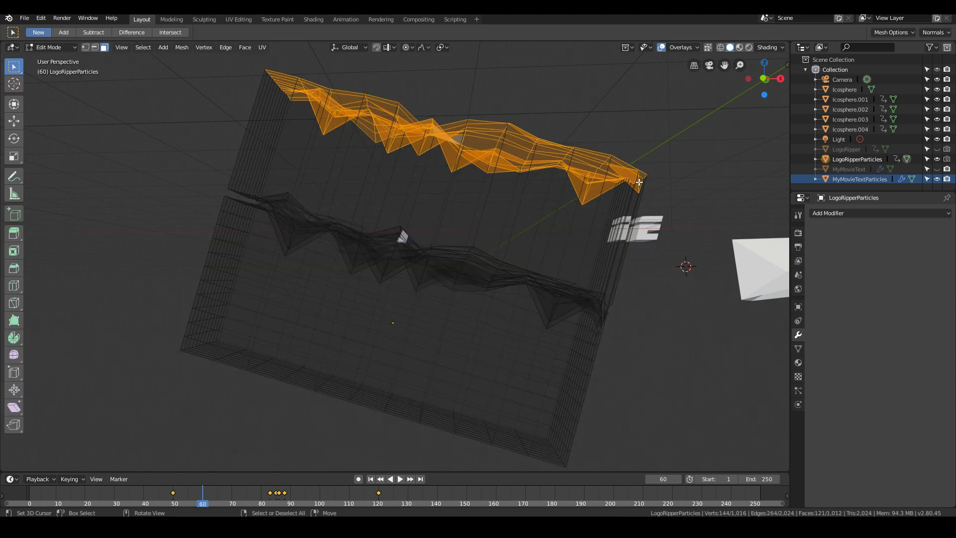
{"action": "middle_click_drag", "start_coordinate": [640, 182], "coordinate": [380, 184]}
{"action": "left_click", "coordinate": [85, 47]}
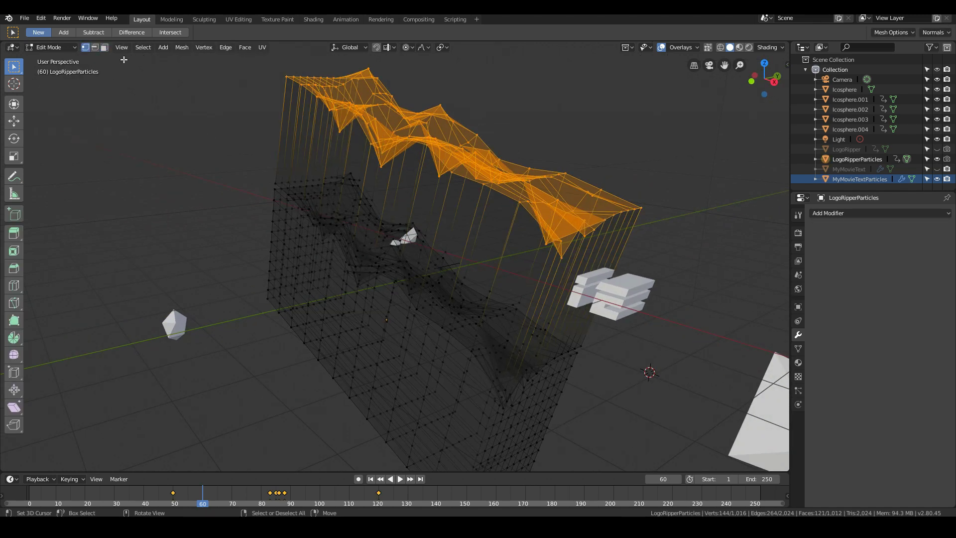
{"action": "key", "text": "alt+a"}
{"action": "key", "text": "b"}
{"action": "left_click_drag", "start_coordinate": [592, 211], "coordinate": [550, 262]}
{"action": "key", "text": "b"}
{"action": "left_click_drag", "start_coordinate": [590, 235], "coordinate": [658, 211]}
{"action": "middle_click_drag", "start_coordinate": [657, 211], "coordinate": [630, 227]}
{"action": "key", "text": "g"}
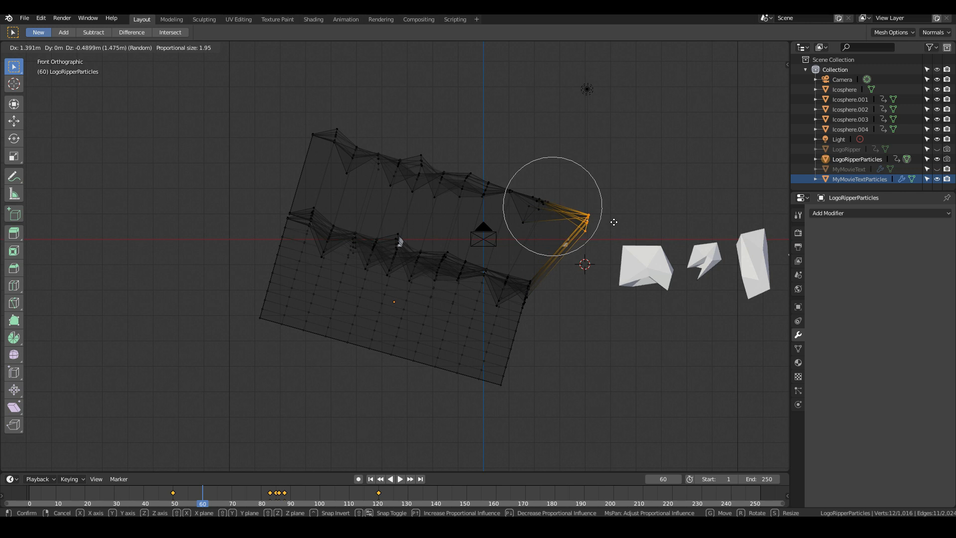
{"action": "left_click", "coordinate": [623, 223]}
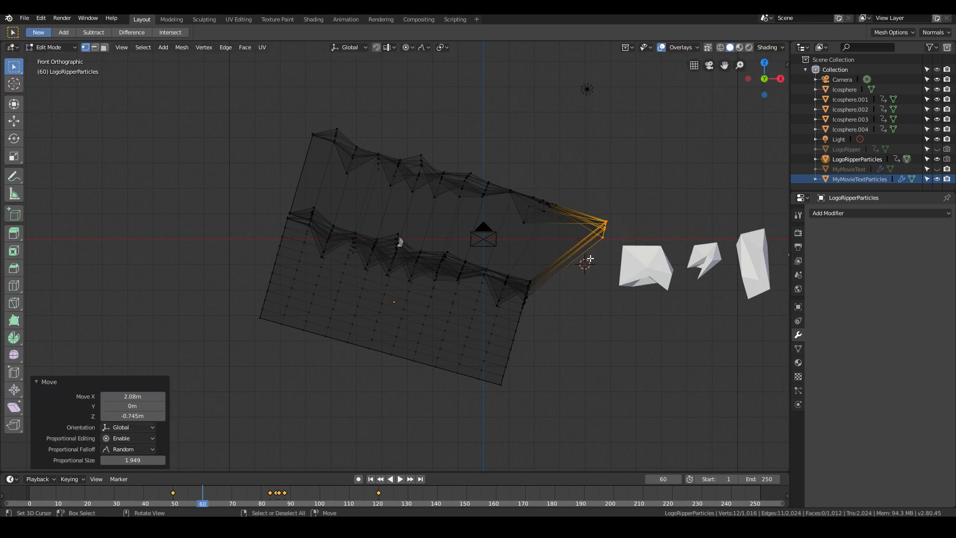
{"action": "key", "text": "Tab"}
- Play back the reshaped ripper's animation and scrub to frame 73 to examine the visible title fragments
{"action": "key", "text": "space"}
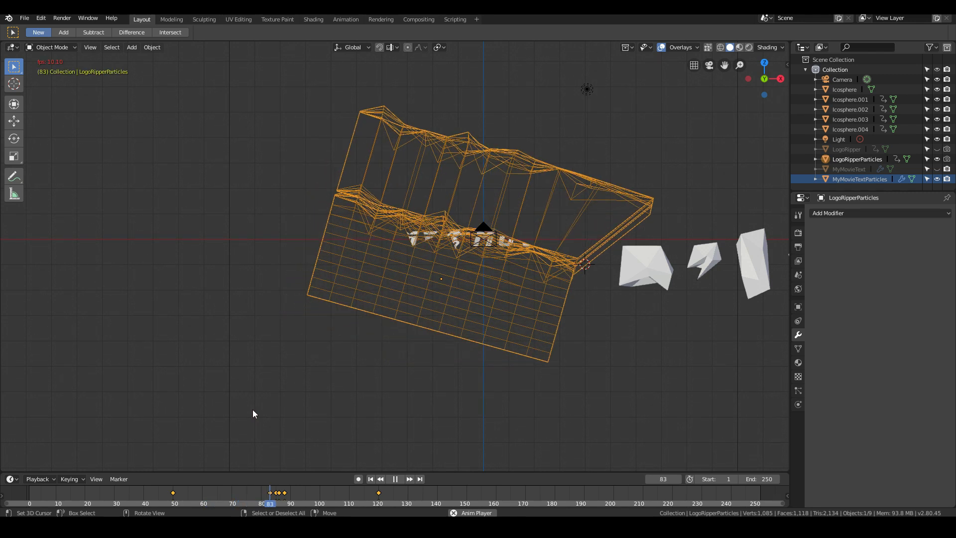
{"action": "key", "text": "grave"}
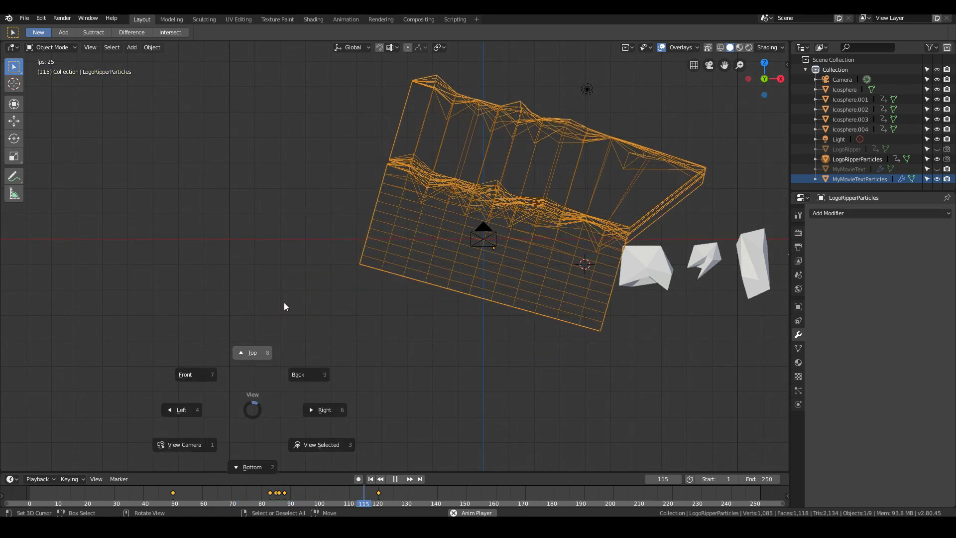
{"action": "key", "text": "Escape"}
{"action": "key", "text": "Escape"}
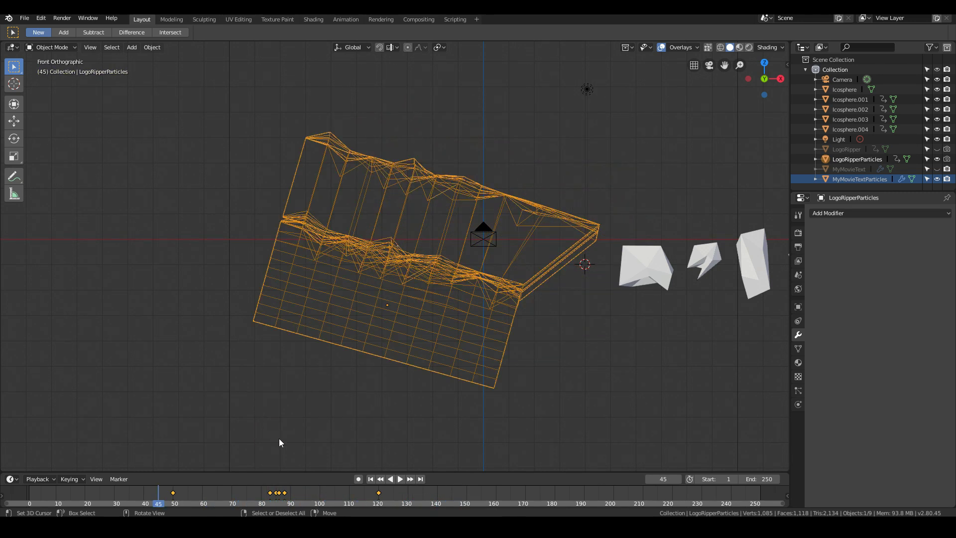
{"action": "left_click_drag", "start_coordinate": [169, 502], "coordinate": [243, 489]}
{"action": "scroll", "coordinate": [508, 229], "scroll_direction": "up", "scroll_amount": 2}
- Select the whole linked extruded section of LogoRipperParticles and try to move it with proportional editing on
{"action": "key", "text": "Tab"}
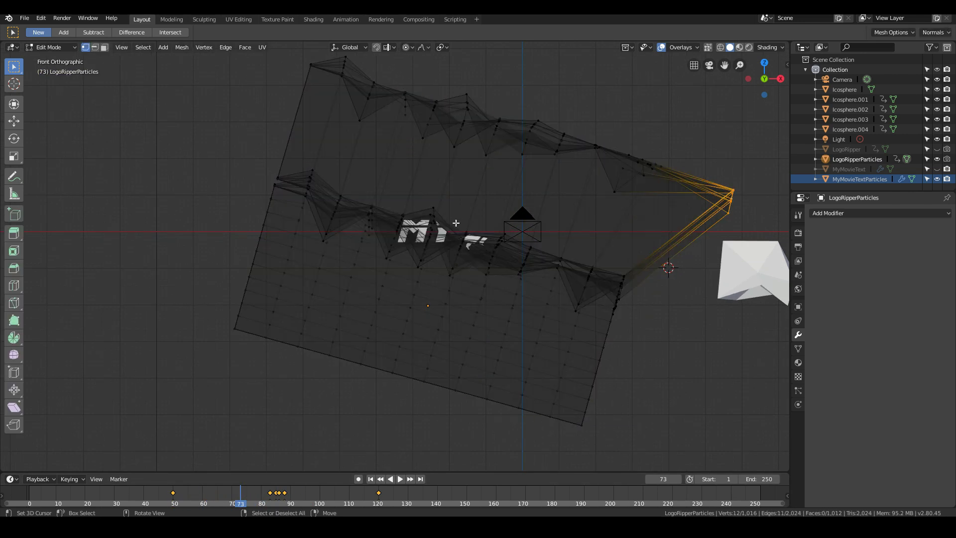
{"action": "key", "text": "a"}
{"action": "key", "text": "alt+a"}
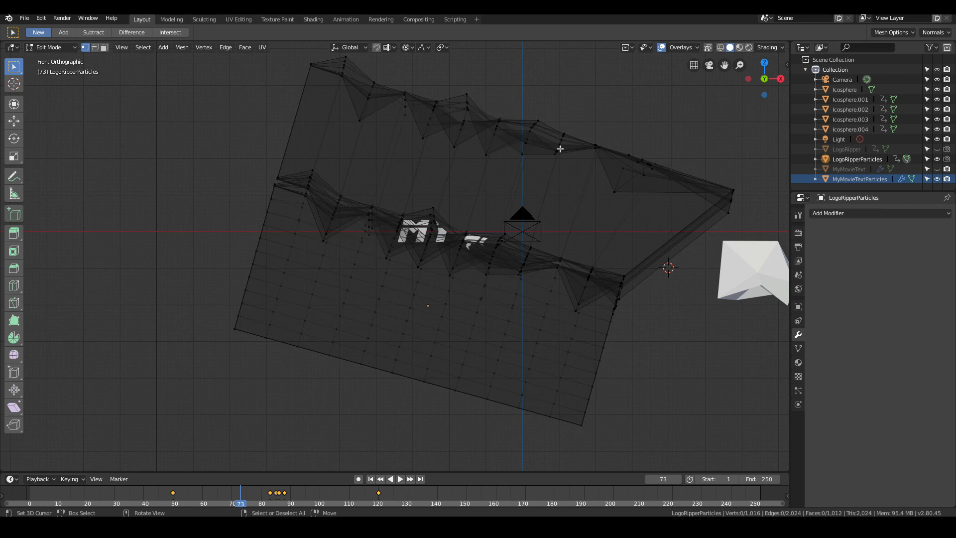
{"action": "key", "text": "l"}
{"action": "scroll", "coordinate": [586, 156], "scroll_direction": "up", "scroll_amount": 4}
{"action": "key", "text": "g"}
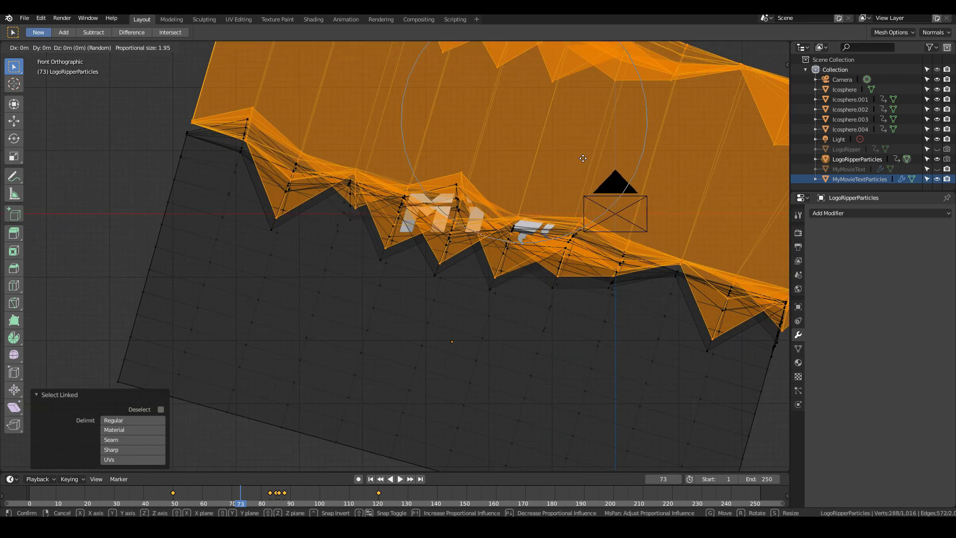
{"action": "left_click", "coordinate": [589, 147]}
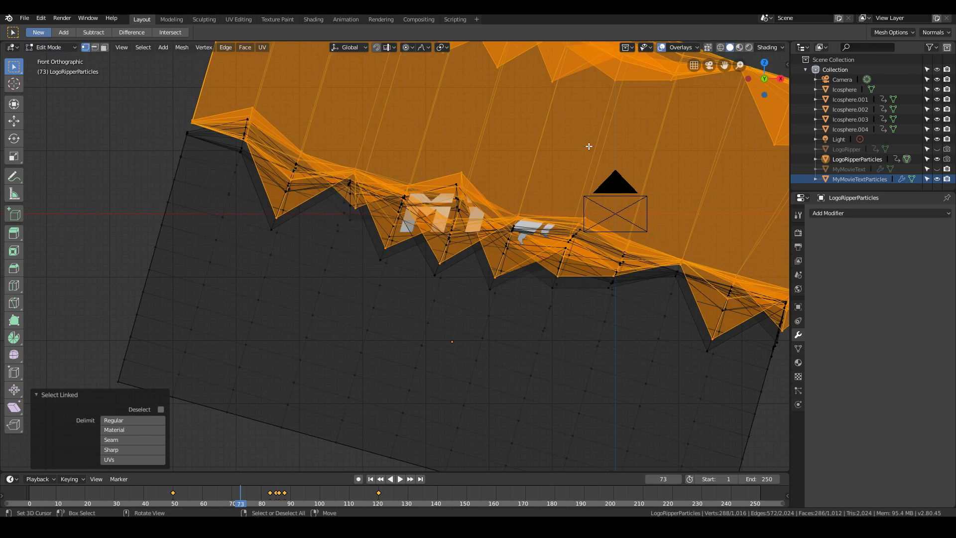
- Disable proportional editing, move the extruded section about -0.02 m in X and -0.04 m in Z, and return to Object Mode
{"action": "left_click", "coordinate": [410, 47]}
{"action": "left_click", "coordinate": [420, 60]}
{"action": "key", "text": "g"}
{"action": "right_click", "coordinate": [565, 118]}
{"action": "key", "text": "g"}
{"action": "right_click", "coordinate": [563, 122]}
{"action": "scroll", "coordinate": [566, 122], "scroll_direction": "down", "scroll_amount": 1}
{"action": "key", "text": "g"}
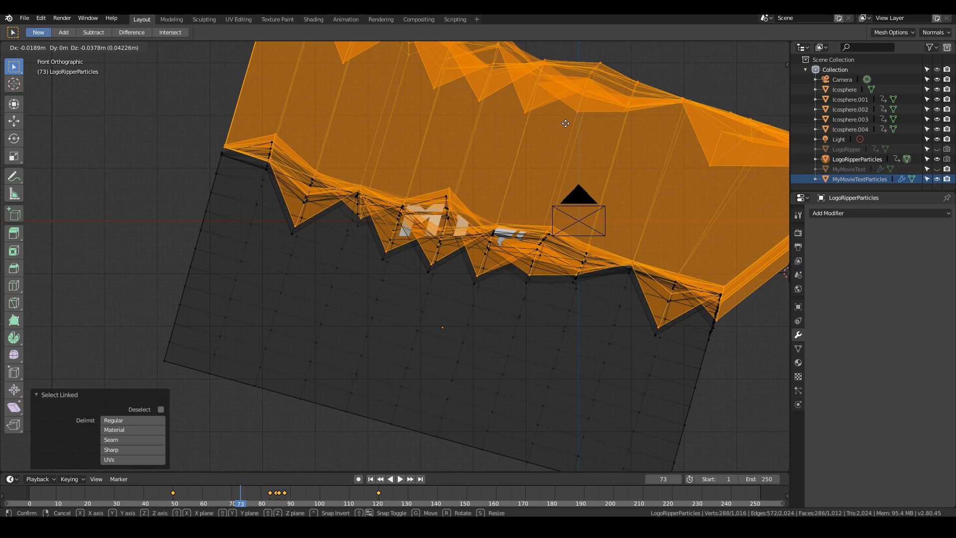
{"action": "left_click", "coordinate": [565, 125]}
{"action": "key", "text": "Tab"}
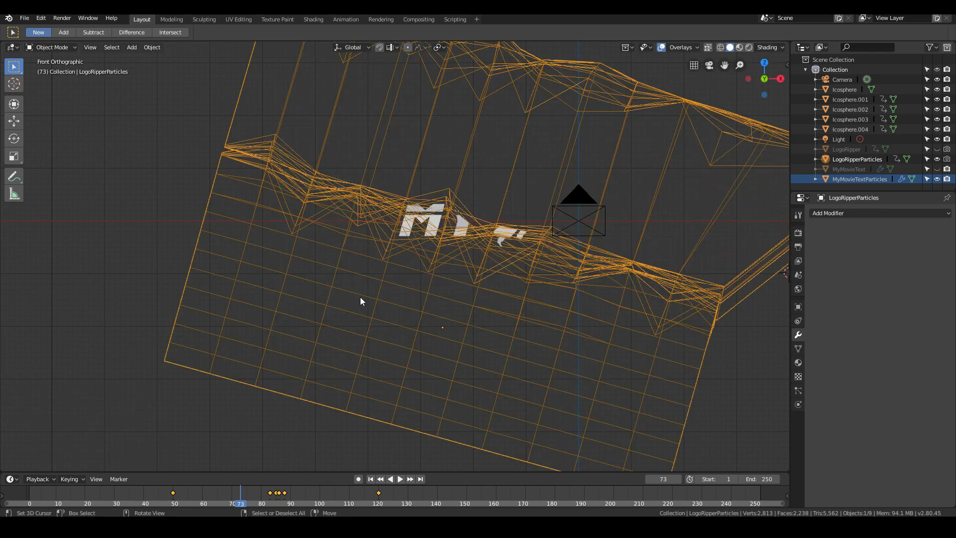
- Scrub to frame 68 and play back the animation to check the narrower strip of title fragments
{"action": "scroll", "coordinate": [360, 301], "scroll_direction": "down", "scroll_amount": 4}
{"action": "scroll", "coordinate": [388, 301], "scroll_direction": "up", "scroll_amount": 5}
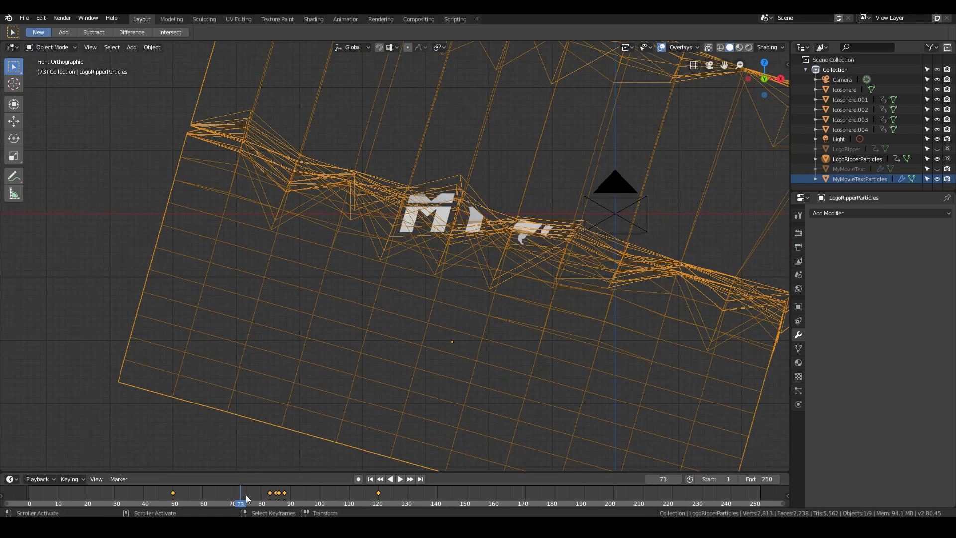
{"action": "left_click_drag", "start_coordinate": [252, 491], "coordinate": [226, 501]}
{"action": "scroll", "coordinate": [453, 170], "scroll_direction": "down", "scroll_amount": 1}
{"action": "scroll", "coordinate": [471, 172], "scroll_direction": "down", "scroll_amount": 2}
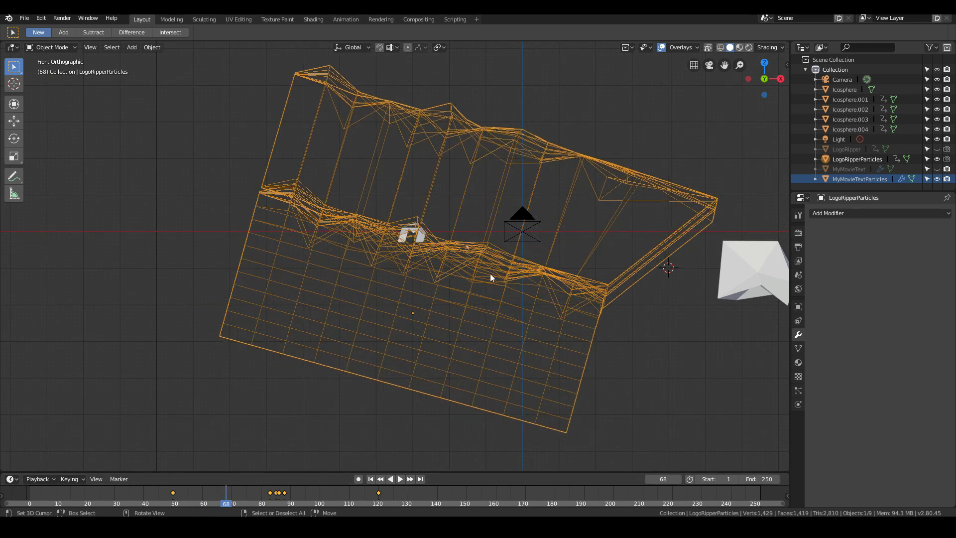
{"action": "key", "text": "space"}
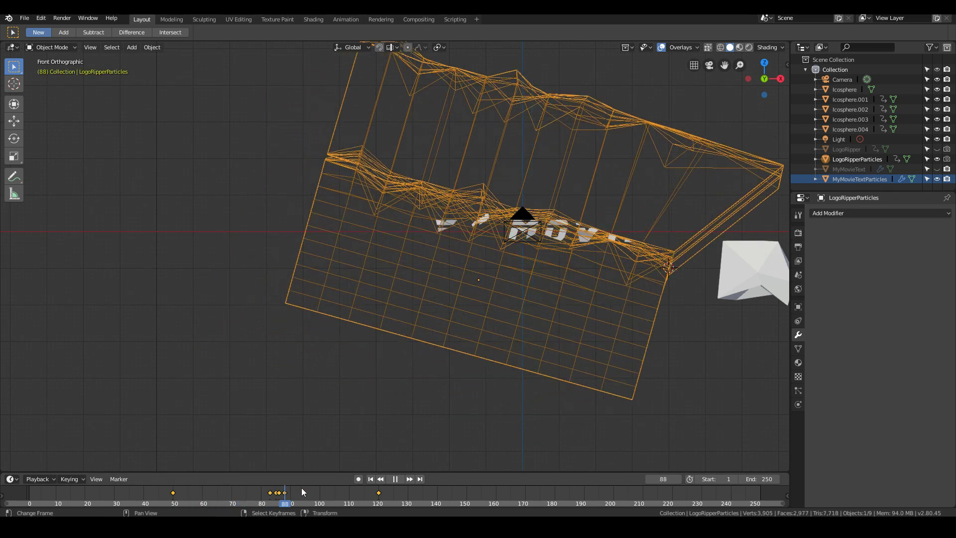
- Scrub back to frame 38 and save the project file
{"action": "left_click", "coordinate": [128, 497]}
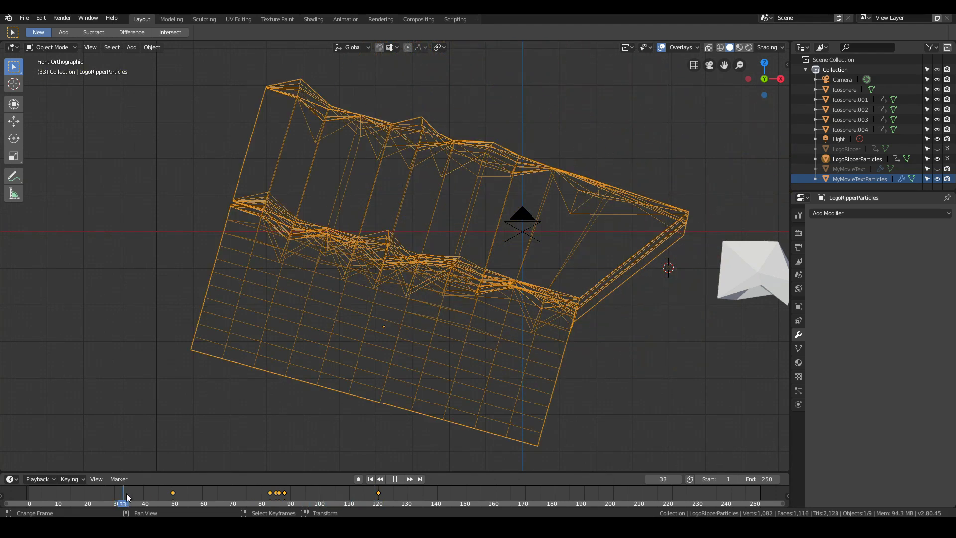
{"action": "left_click", "coordinate": [24, 18]}
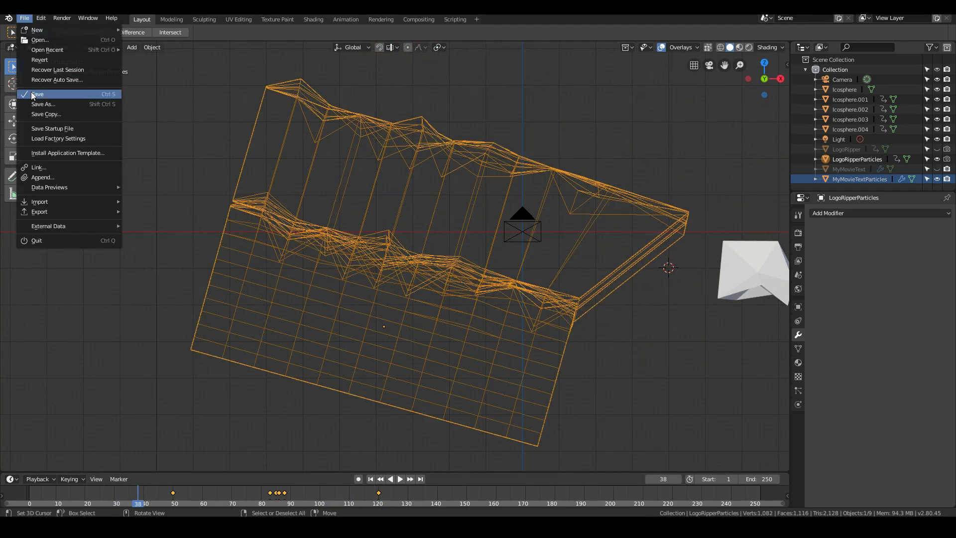
- Scrub to frame 77 and select the MyMovieTextParticles title fragments
{"action": "left_click_drag", "start_coordinate": [166, 498], "coordinate": [253, 493]}
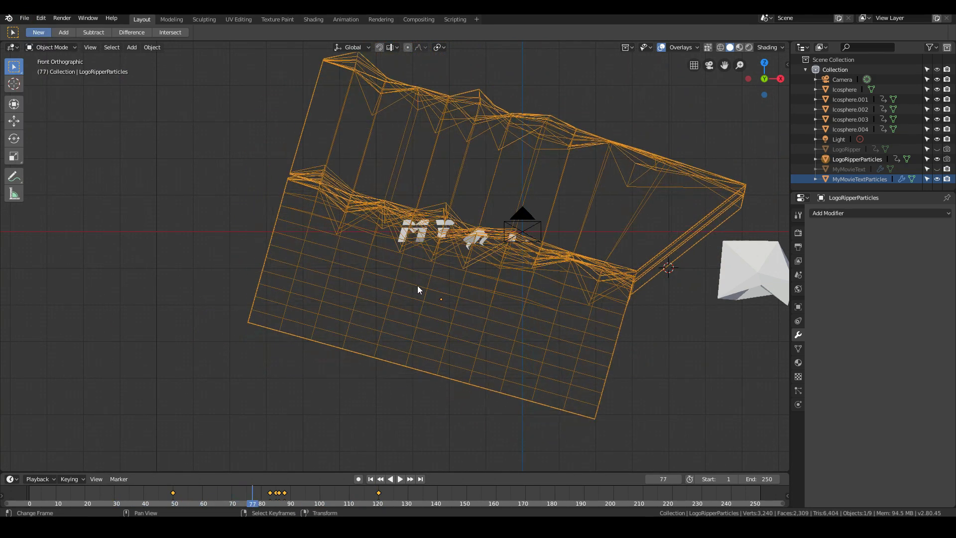
{"action": "scroll", "coordinate": [451, 242], "scroll_direction": "up", "scroll_amount": 2}
{"action": "scroll", "coordinate": [451, 242], "scroll_direction": "up", "scroll_amount": 2}
{"action": "left_click", "coordinate": [454, 211]}
{"action": "scroll", "coordinate": [422, 221], "scroll_direction": "down", "scroll_amount": 2}
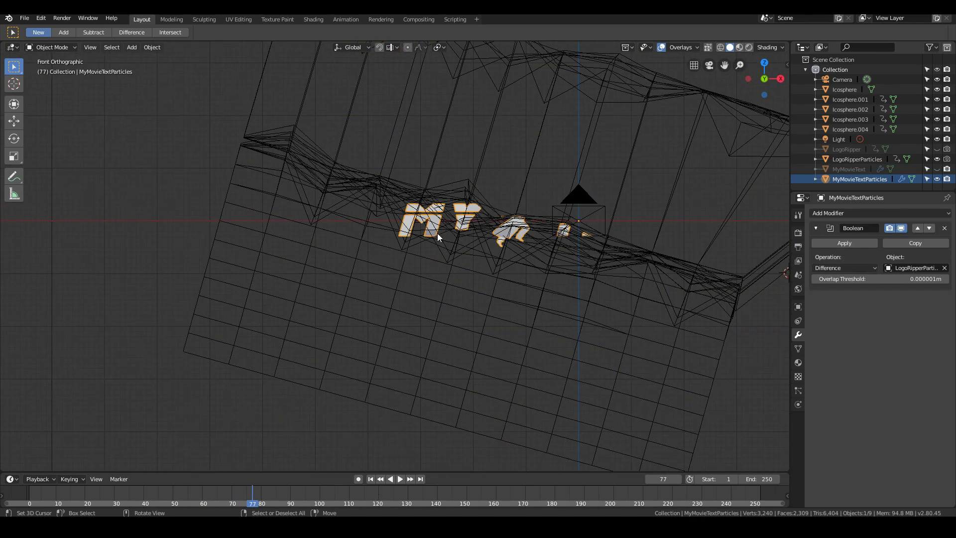
{"action": "scroll", "coordinate": [378, 301], "scroll_direction": "down", "scroll_amount": 2}
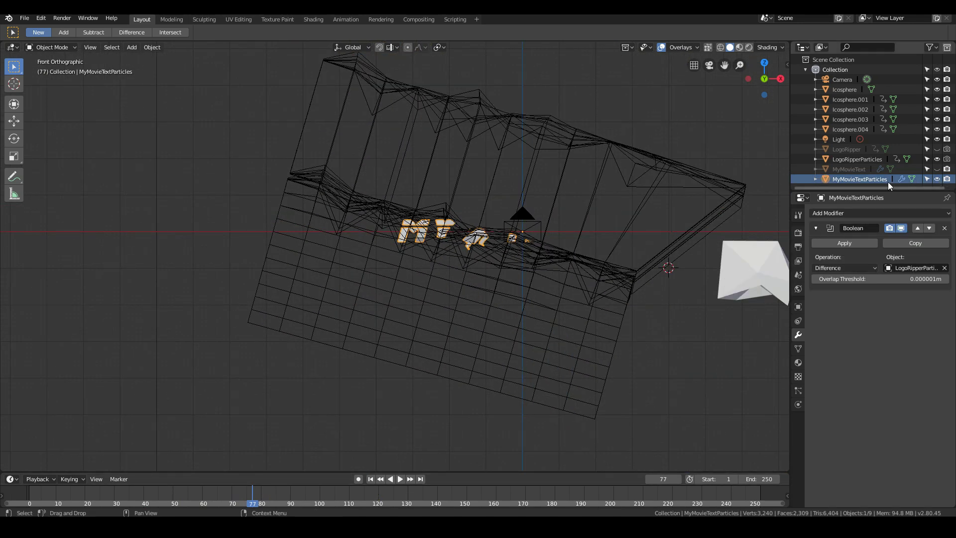
- Scrub and play around frames 50 to 52 to examine where the first title fragment appears
{"action": "left_click_drag", "start_coordinate": [256, 494], "coordinate": [176, 493]}
{"action": "scroll", "coordinate": [409, 305], "scroll_direction": "up", "scroll_amount": 4}
{"action": "scroll", "coordinate": [409, 305], "scroll_direction": "up", "scroll_amount": 2}
{"action": "key", "text": "Left"}
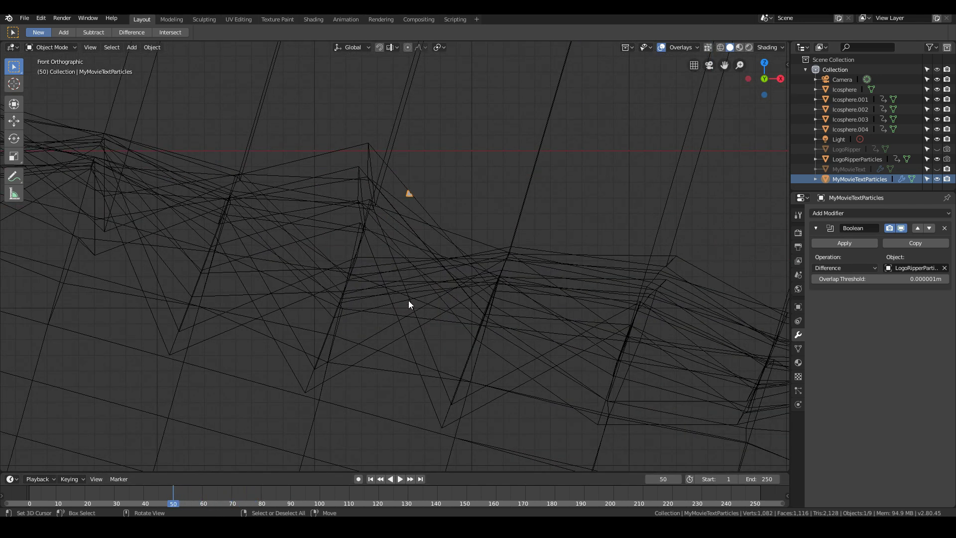
{"action": "scroll", "coordinate": [409, 302], "scroll_direction": "down", "scroll_amount": 7}
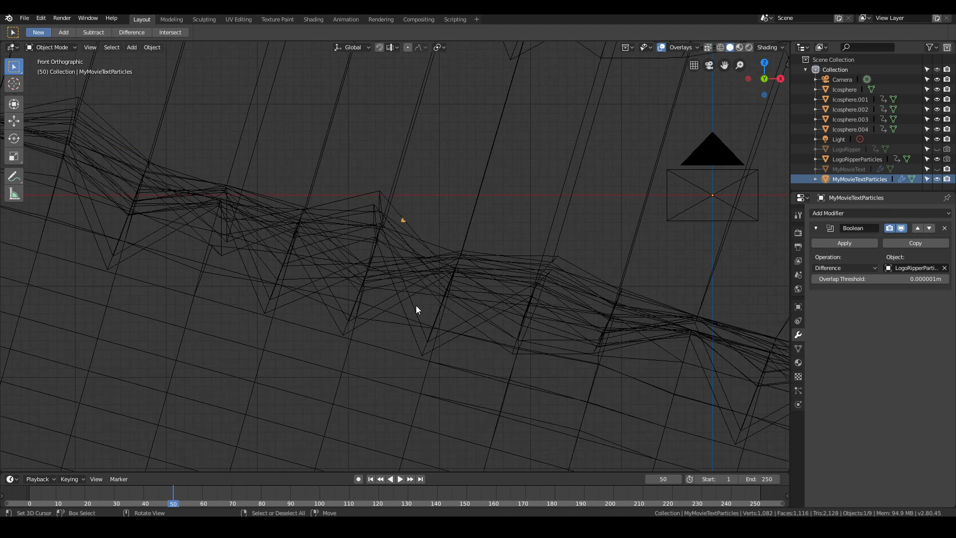
{"action": "scroll", "coordinate": [426, 309], "scroll_direction": "up", "scroll_amount": 3}
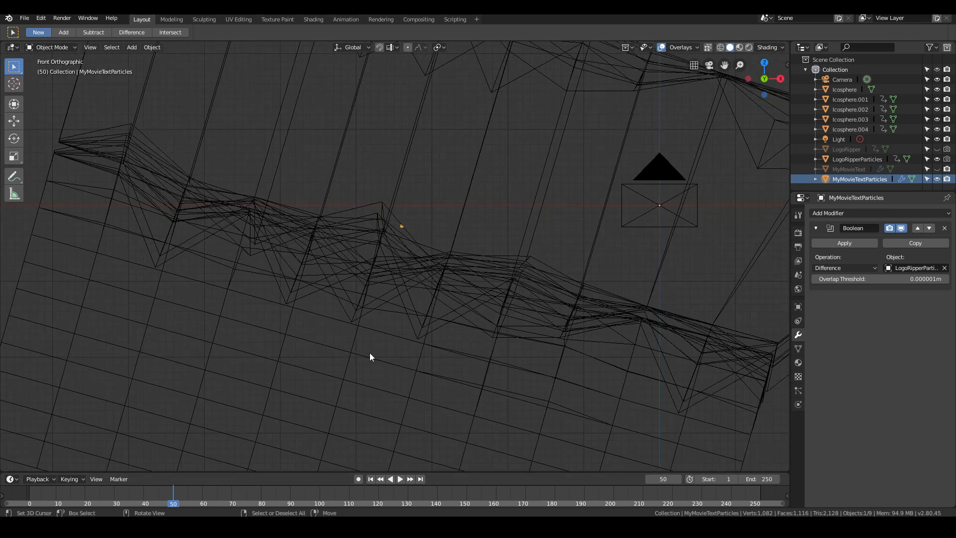
{"action": "key", "text": "space"}
{"action": "left_click_drag", "start_coordinate": [181, 498], "coordinate": [179, 500]}
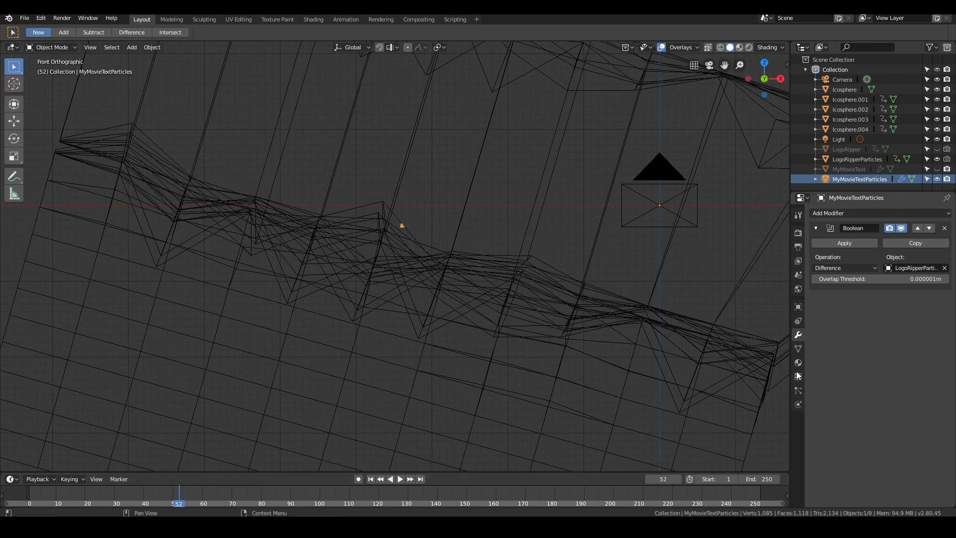
{"action": "scroll", "coordinate": [495, 203], "scroll_direction": "down", "scroll_amount": 2}
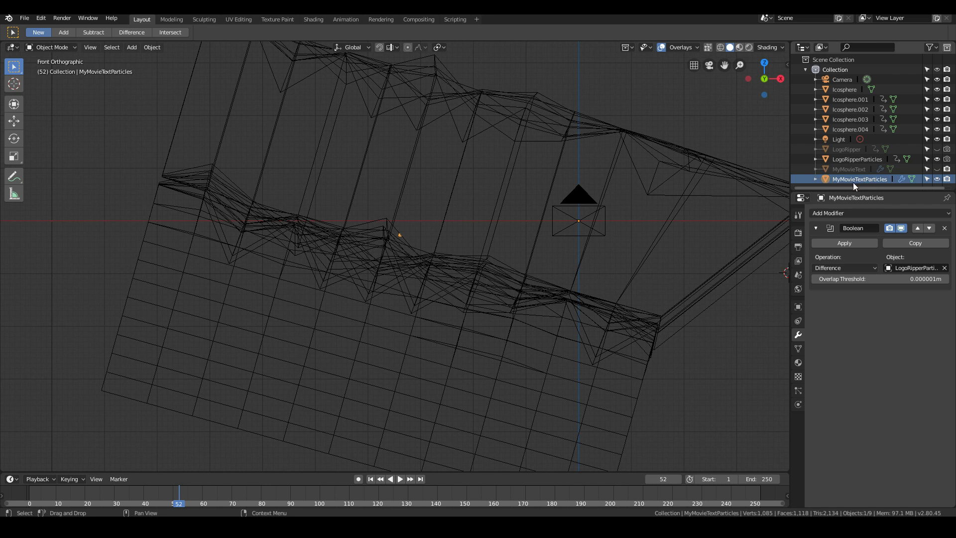
- Add an emitter particle system to MyMovieTextParticles and play the animation to check its emission
{"action": "left_click", "coordinate": [799, 391]}
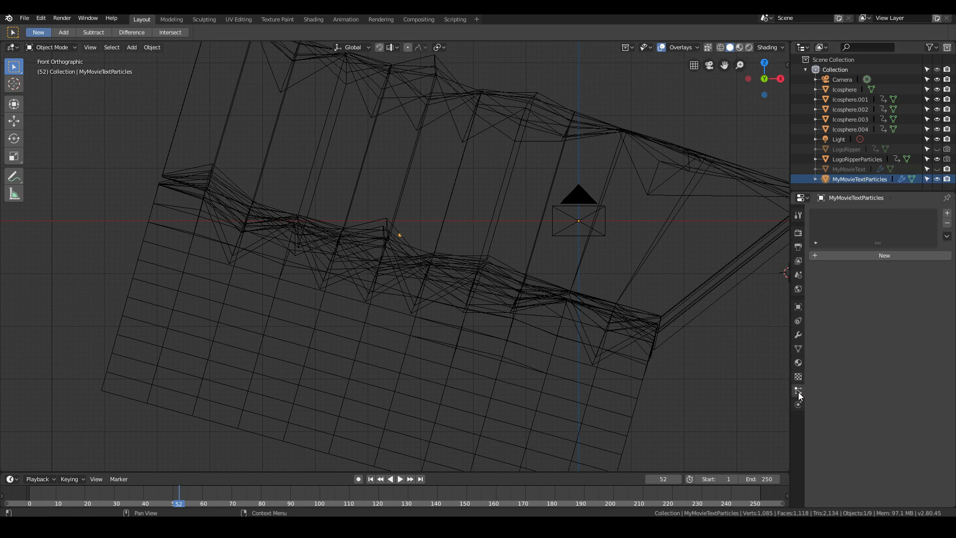
{"action": "left_click", "coordinate": [865, 256]}
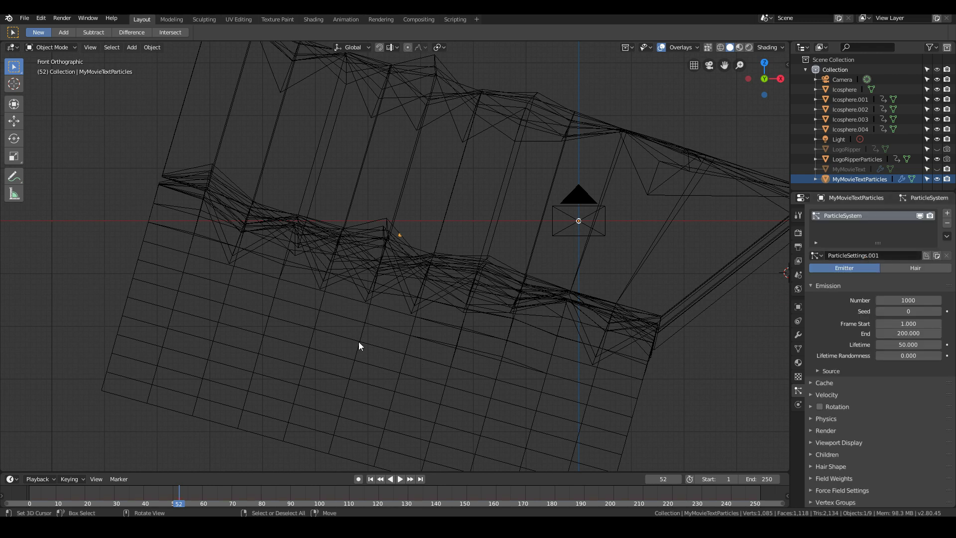
{"action": "key", "text": "space"}
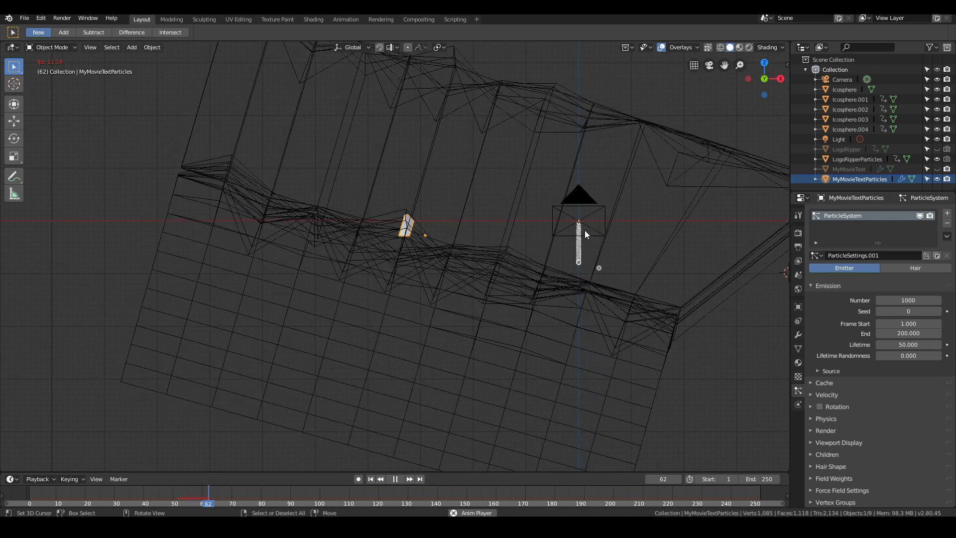
{"action": "key", "text": "Escape"}
{"action": "scroll", "coordinate": [295, 395], "scroll_direction": "up", "scroll_amount": 1}
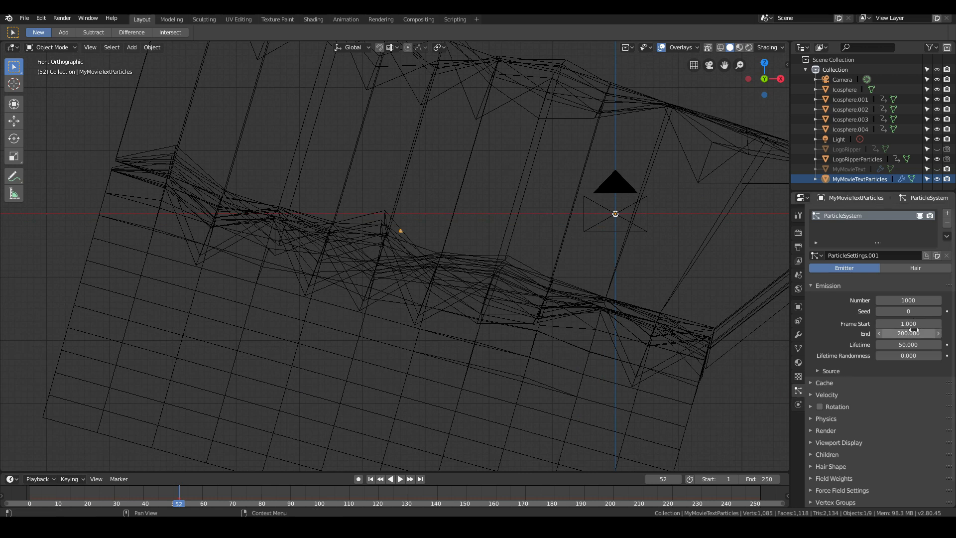
- Step through the frames around the title's first visible fragment and set the particle emission's Frame Start to 51
{"action": "key", "text": "space"}
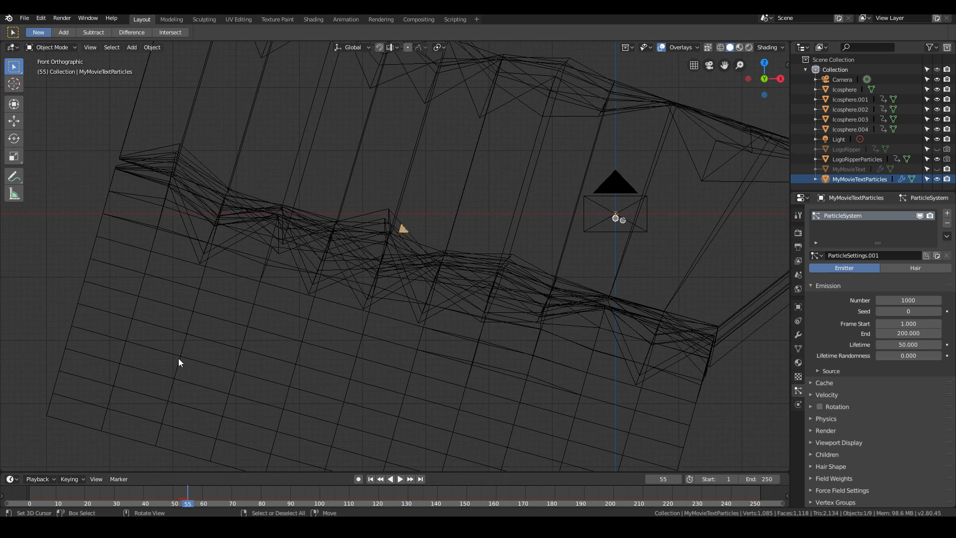
{"action": "key", "text": "Left"}
{"action": "key", "text": "Left"}
{"action": "key", "text": "Left"}
{"action": "key", "text": "Left"}
{"action": "key", "text": "Right"}
{"action": "key", "text": "Right"}
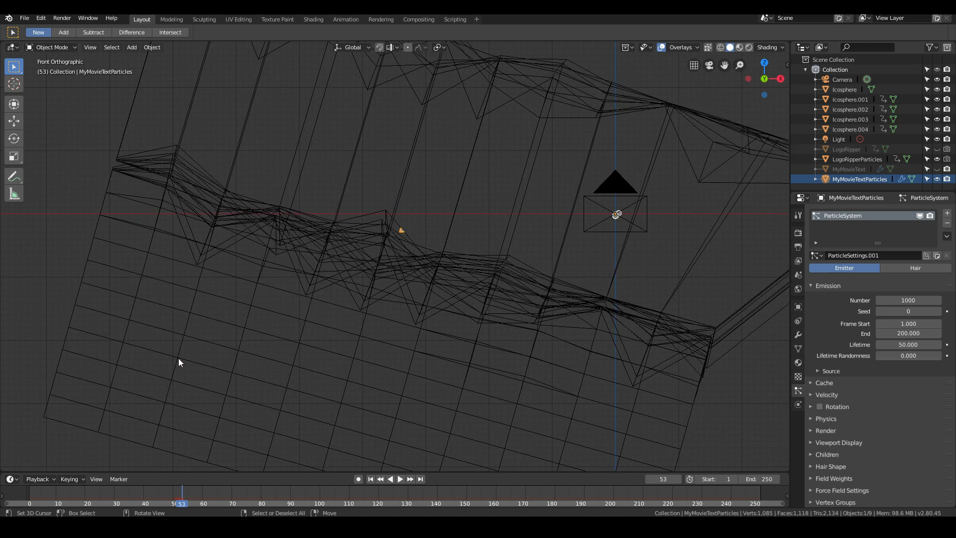
{"action": "key", "text": "Left"}
{"action": "key", "text": "Left"}
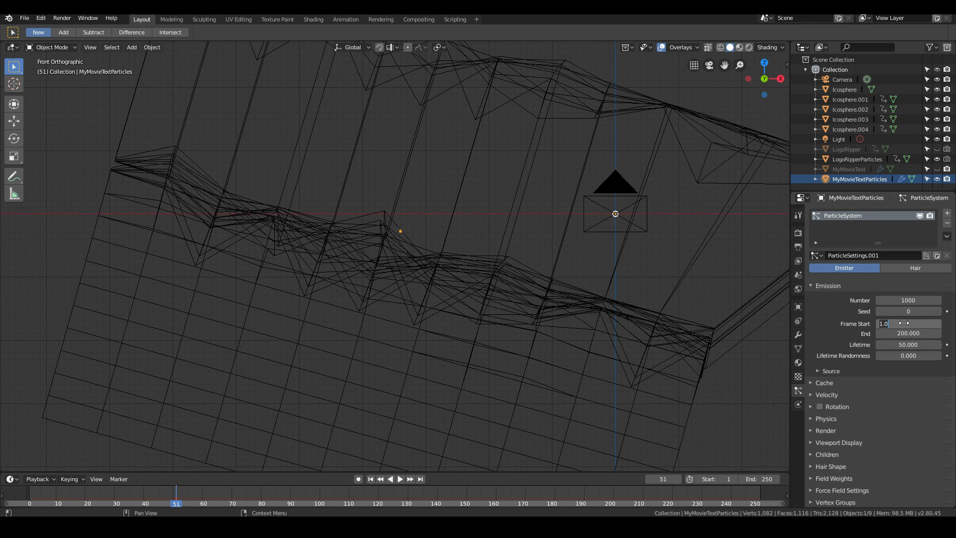
{"action": "key", "text": "Return"}
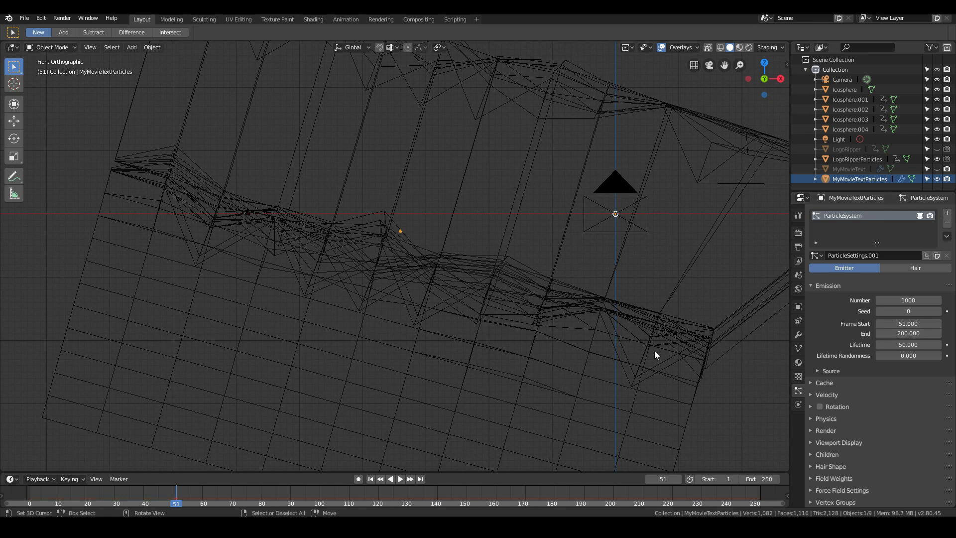
- Play the animation and step through frames 105 to 107 to find the last frame with visible title fragments
{"action": "key", "text": "space"}
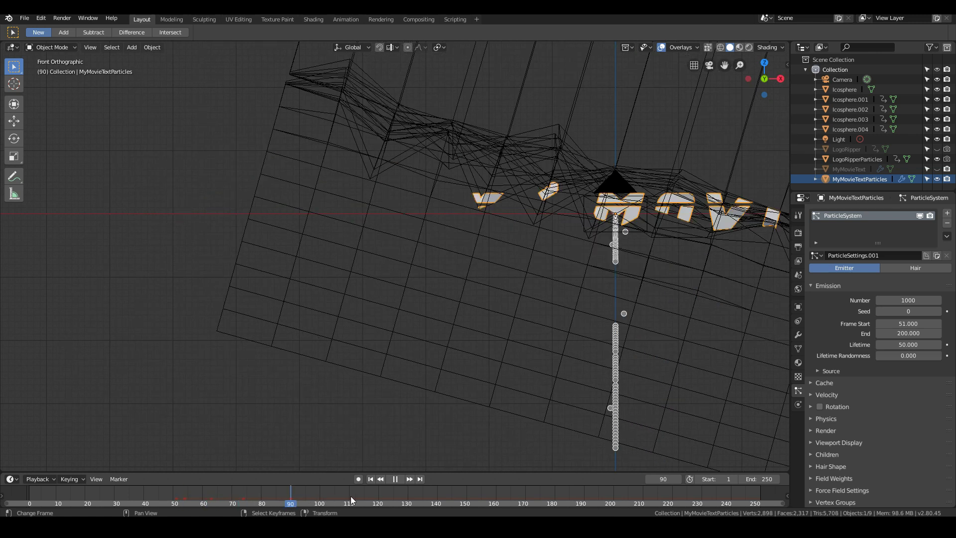
{"action": "left_click_drag", "start_coordinate": [372, 494], "coordinate": [341, 503]}
{"action": "key", "text": "space"}
{"action": "scroll", "coordinate": [464, 339], "scroll_direction": "down", "scroll_amount": 5}
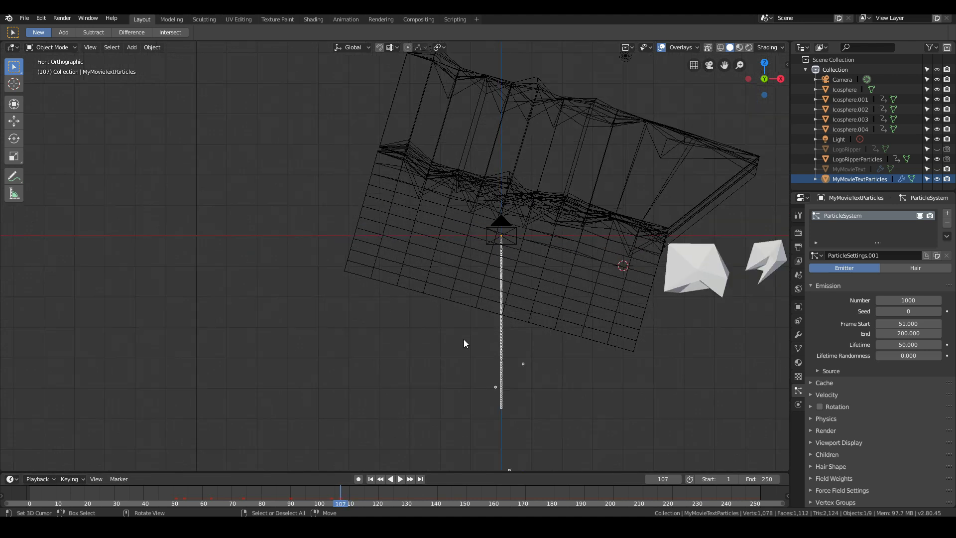
{"action": "left_click", "coordinate": [330, 494]}
{"action": "key", "text": "space"}
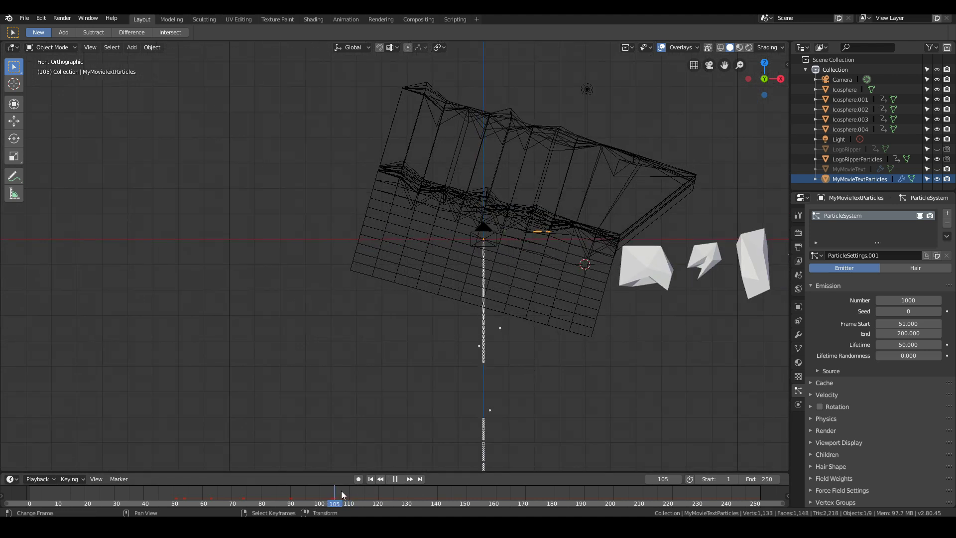
{"action": "key", "text": "space"}
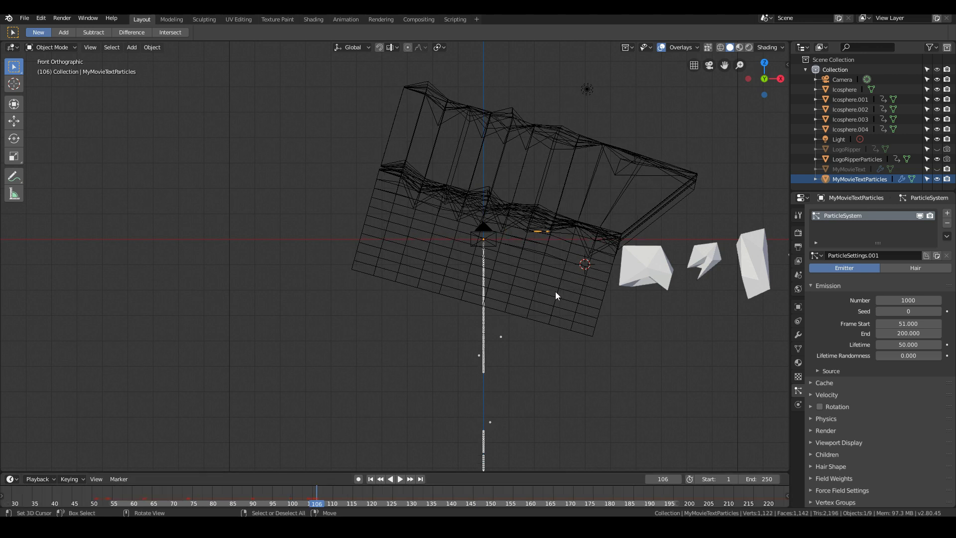
{"action": "scroll", "coordinate": [576, 285], "scroll_direction": "up", "scroll_amount": 3}
{"action": "key", "text": "Right"}
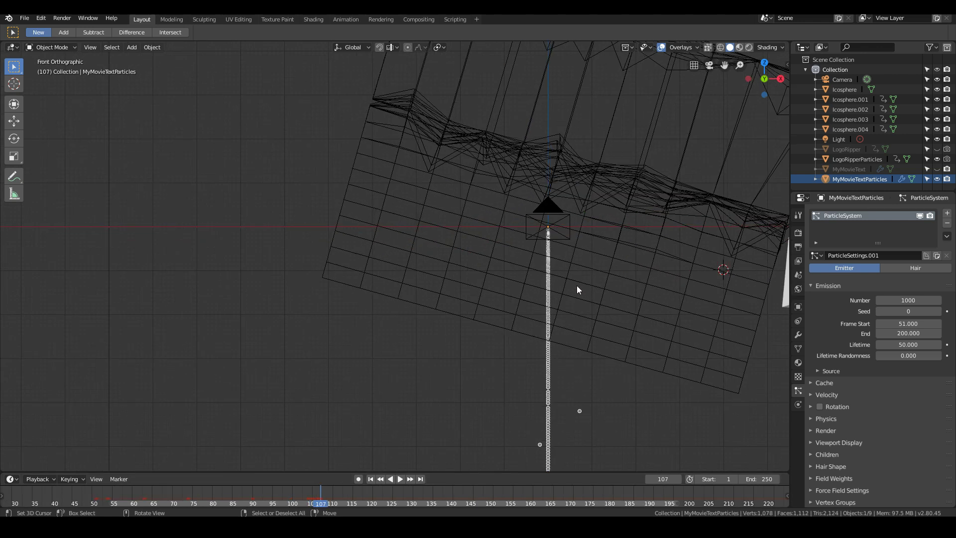
{"action": "key", "text": "Left"}
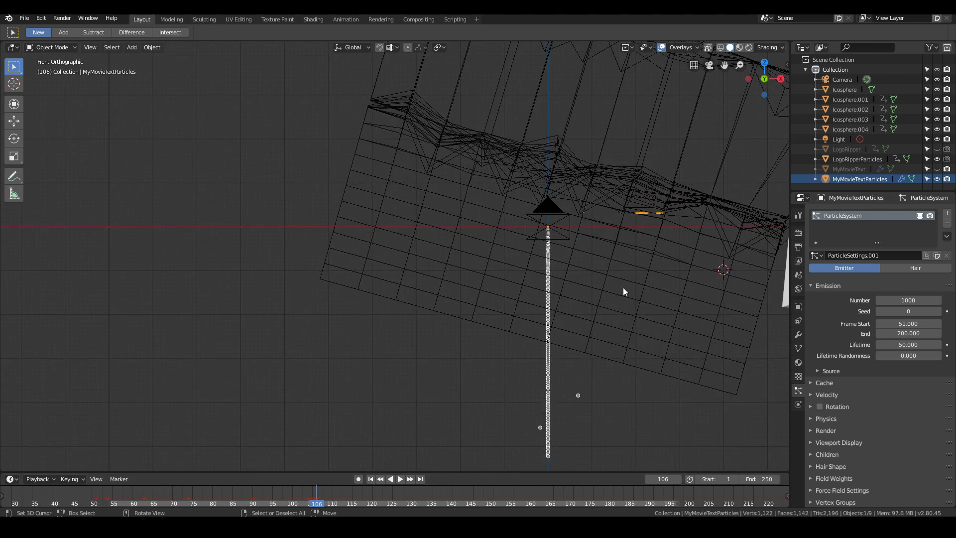
- Set the particle emission's End frame to 106 and the particle Lifetime to 200
{"action": "left_click", "coordinate": [902, 331]}
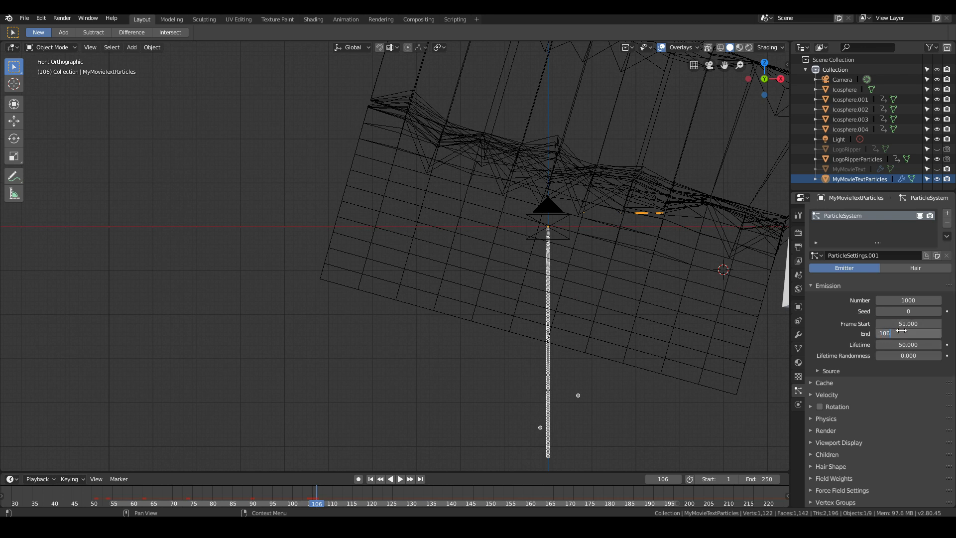
{"action": "key", "text": "Return"}
{"action": "left_click", "coordinate": [904, 344]}
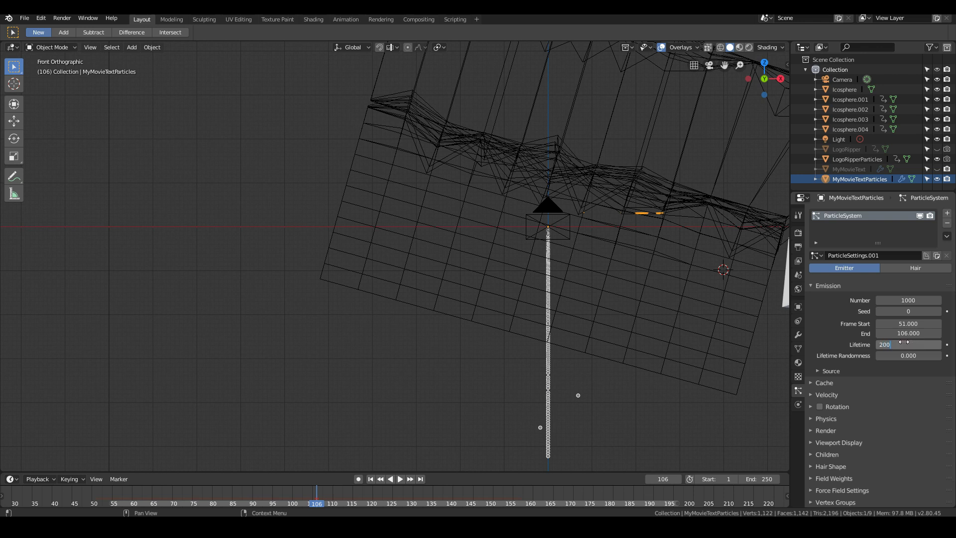
{"action": "key", "text": "Return"}
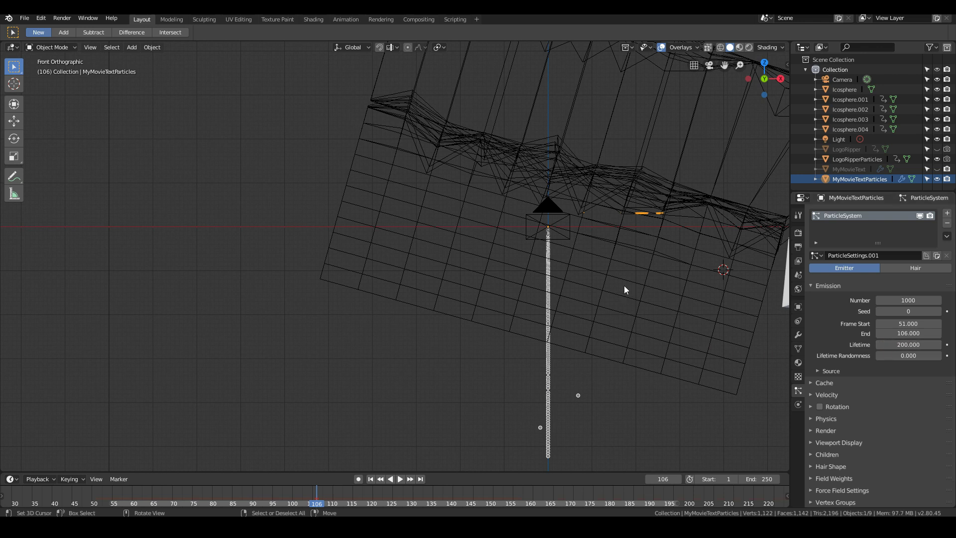
- Enable Use Modifier Stack for the particle emission source and set Emit From to Volume
{"action": "scroll", "coordinate": [624, 281], "scroll_direction": "down", "scroll_amount": 5}
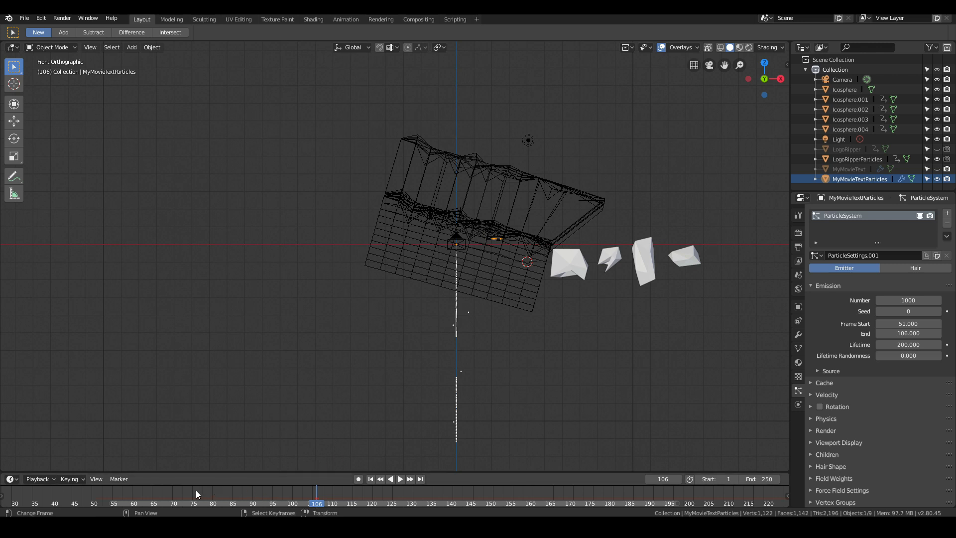
{"action": "scroll", "coordinate": [444, 375], "scroll_direction": "up", "scroll_amount": 5}
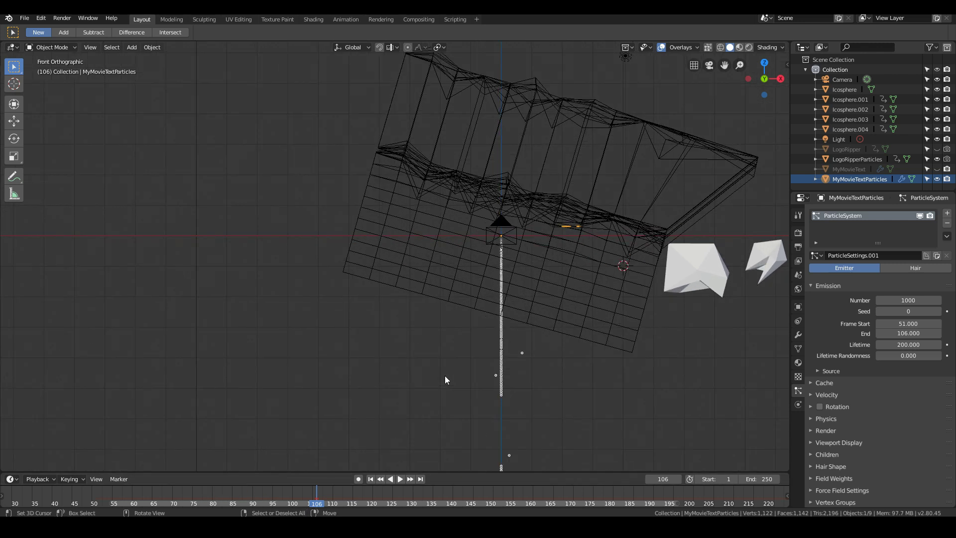
{"action": "middle_click_drag", "start_coordinate": [553, 374], "coordinate": [500, 275]}
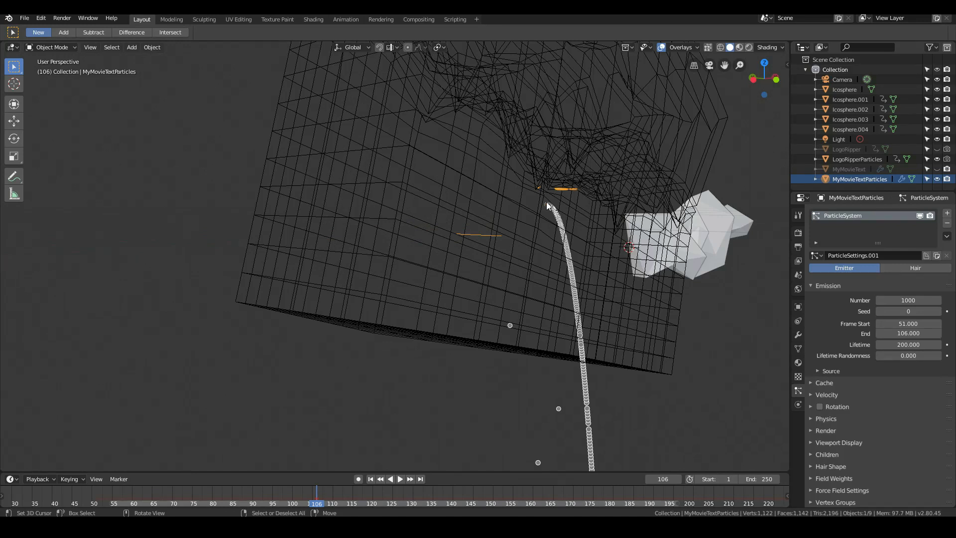
{"action": "middle_click_drag", "start_coordinate": [549, 305], "coordinate": [551, 334]}
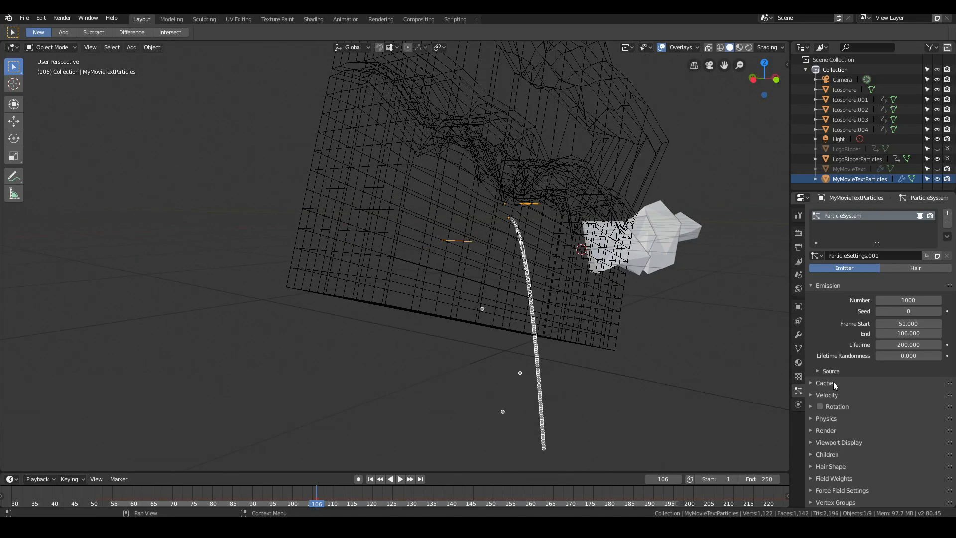
{"action": "left_click", "coordinate": [839, 369]}
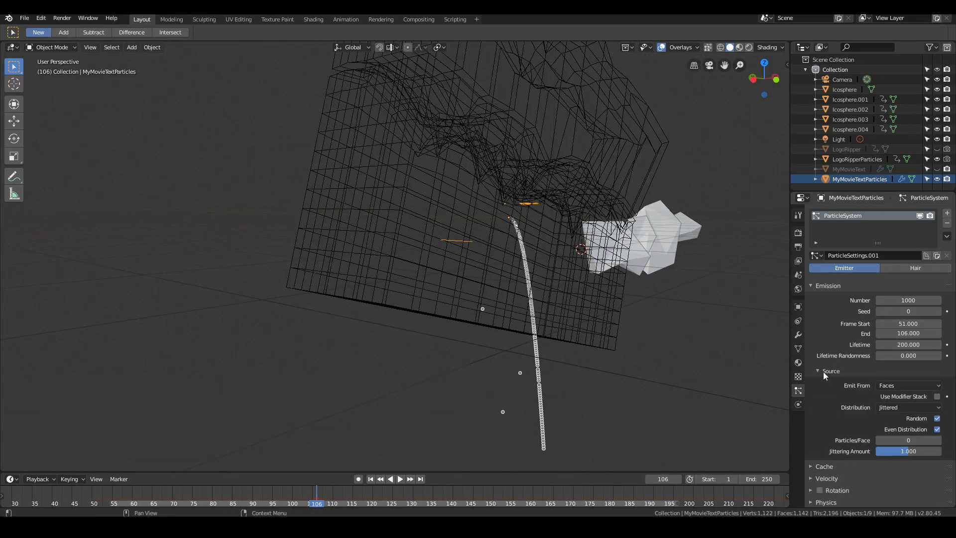
{"action": "left_click", "coordinate": [937, 397]}
{"action": "middle_click_drag", "start_coordinate": [461, 250], "coordinate": [415, 255]}
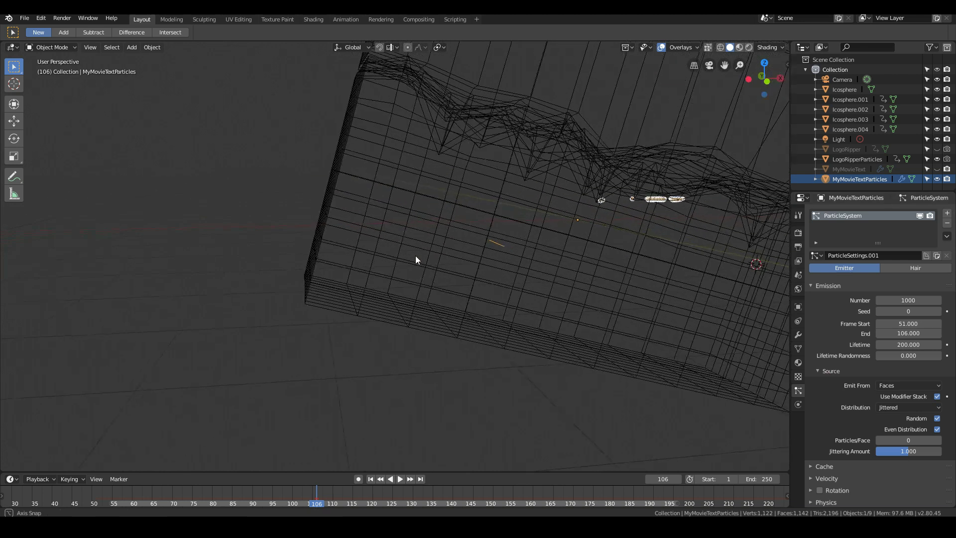
{"action": "left_click", "coordinate": [896, 384]}
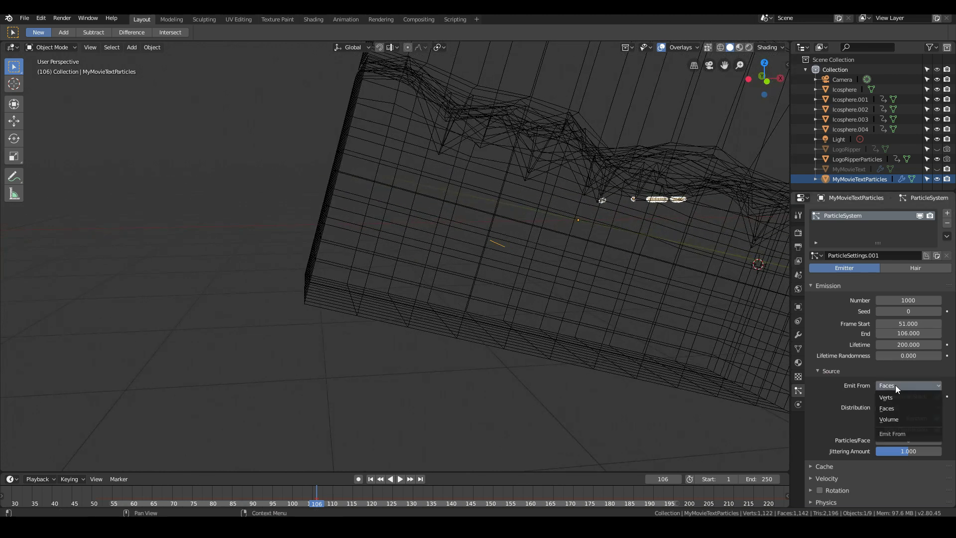
{"action": "left_click", "coordinate": [898, 418]}
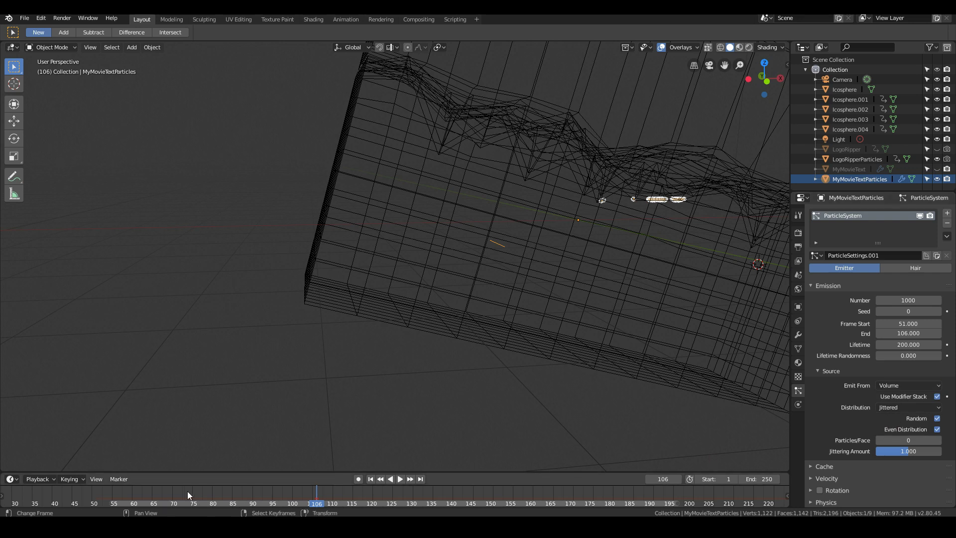
- Play the animation in the camera view and scrub to frame 89 to check how the particles leave the title fragments
{"action": "left_click", "coordinate": [252, 497]}
{"action": "key", "text": "space"}
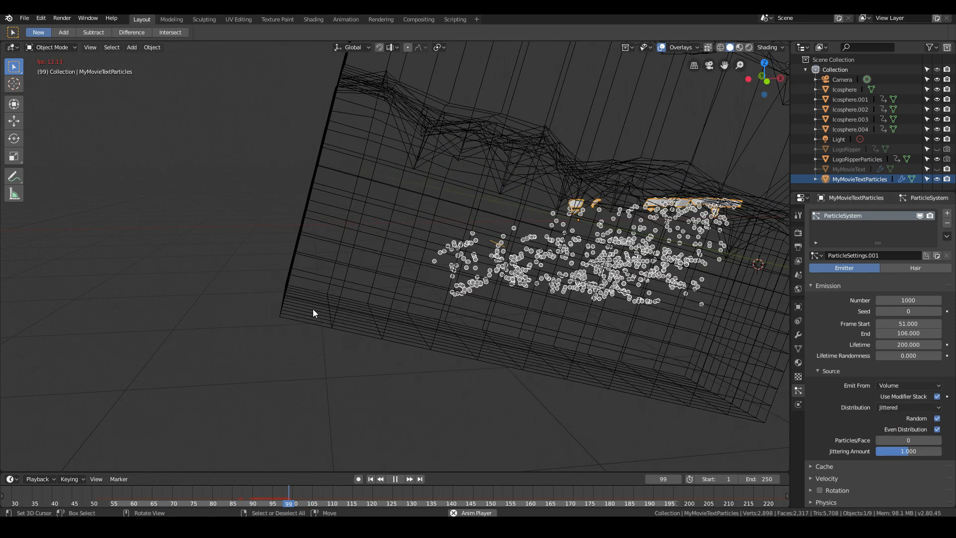
{"action": "key", "text": "Escape"}
{"action": "left_click", "coordinate": [117, 479]}
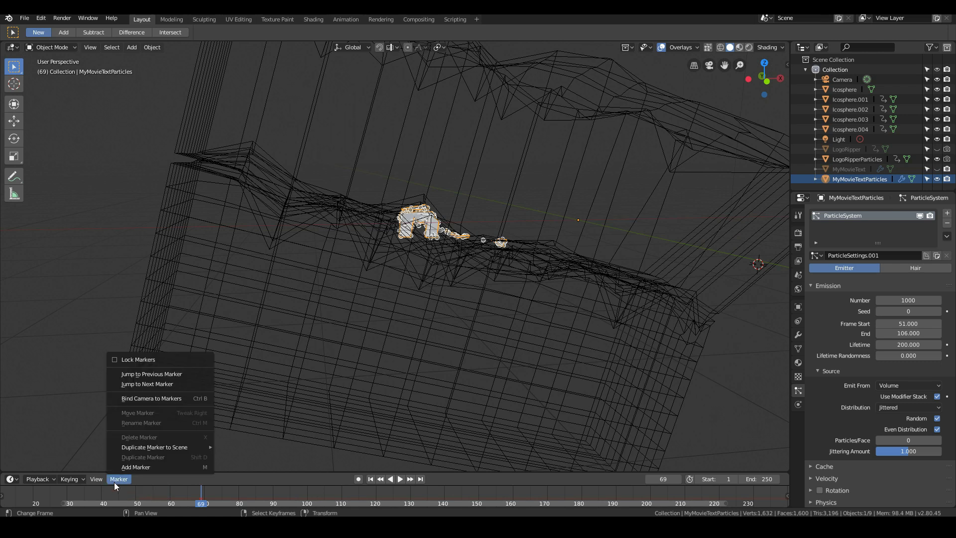
{"action": "left_click", "coordinate": [102, 497]}
{"action": "key", "text": "KP_0"}
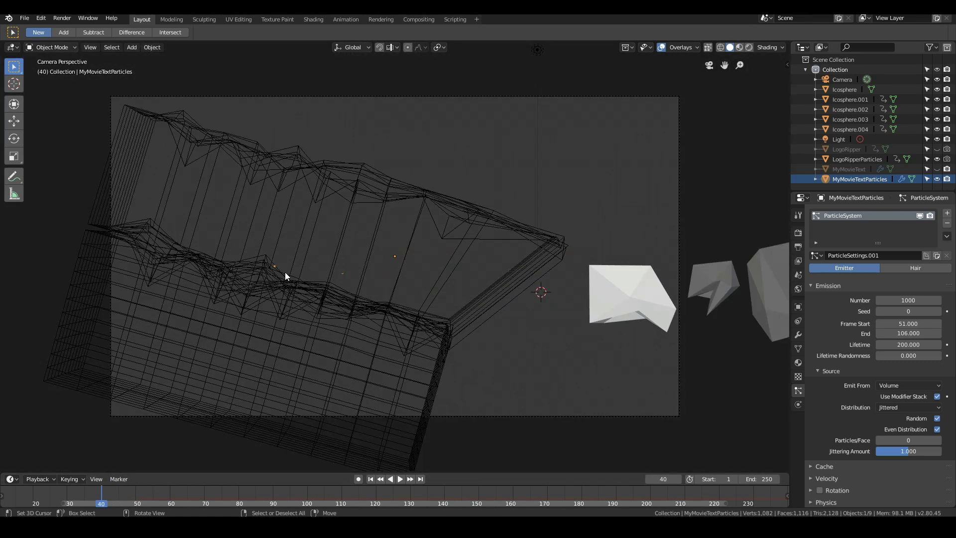
{"action": "key", "text": "space"}
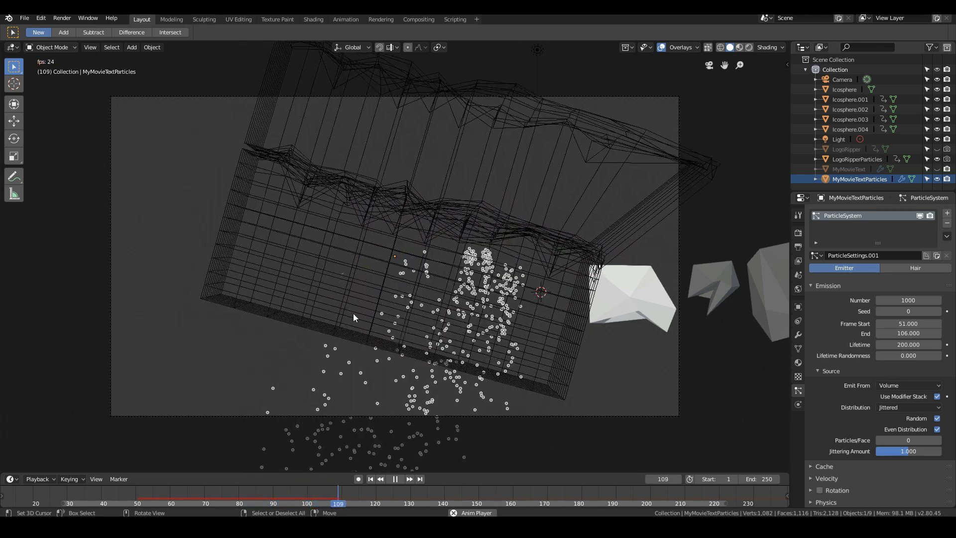
{"action": "key", "text": "Escape"}
{"action": "left_click_drag", "start_coordinate": [156, 498], "coordinate": [269, 506]}
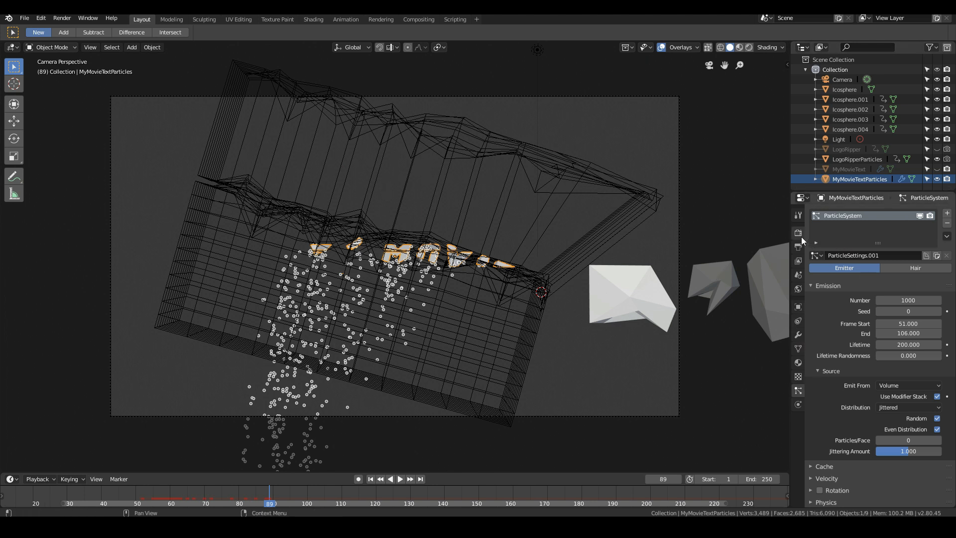
- Set the scene's Z gravity to 0
{"action": "left_click", "coordinate": [800, 261]}
{"action": "left_click", "coordinate": [798, 277]}
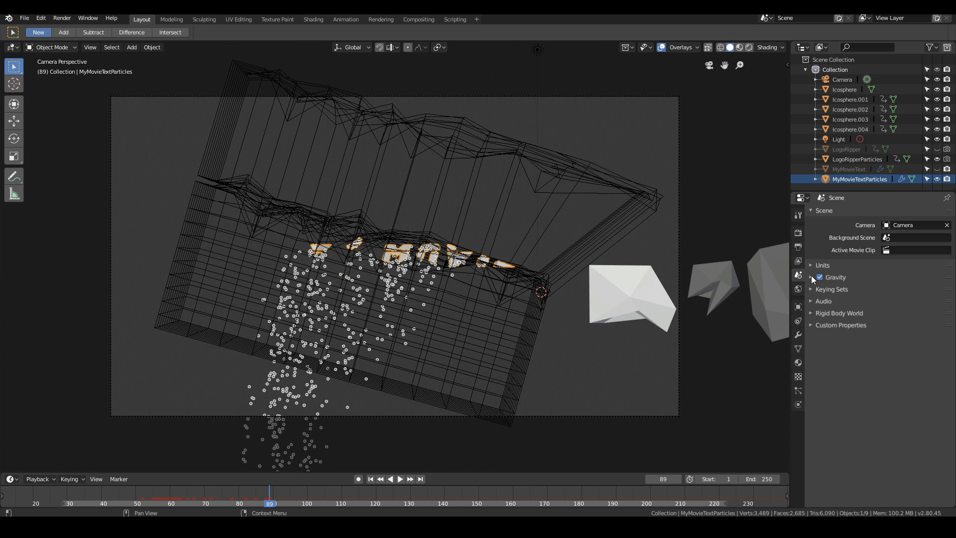
{"action": "left_click", "coordinate": [811, 277]}
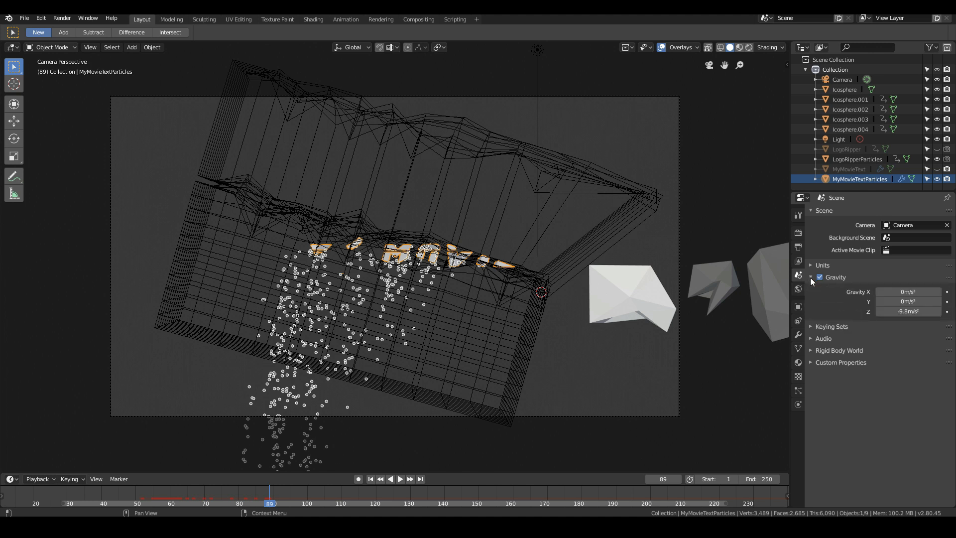
{"action": "left_click", "coordinate": [905, 311]}
{"action": "type", "text": "0"}
{"action": "key", "text": "Return"}
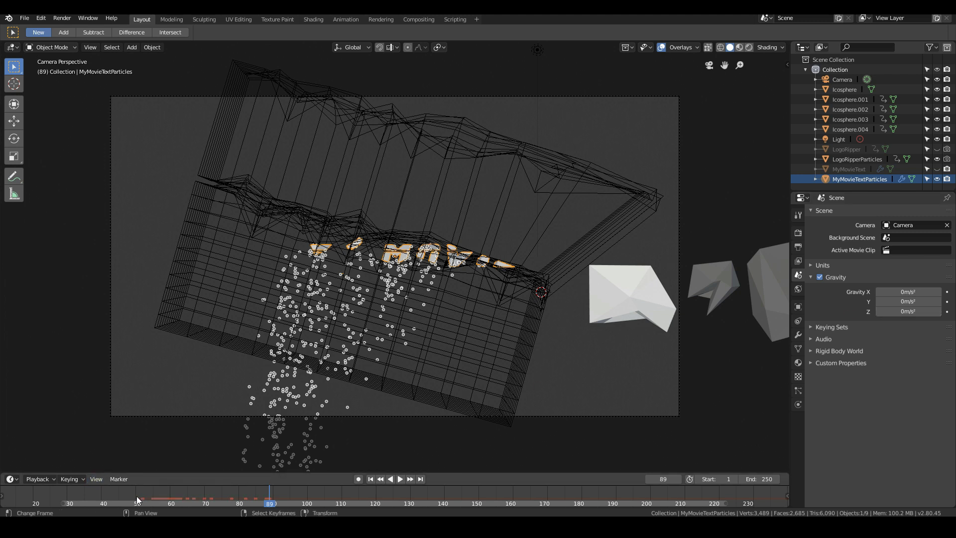
- Play the animation from frame 50 to check the particle motion without gravity
{"action": "left_click", "coordinate": [137, 496]}
{"action": "key", "text": "space"}
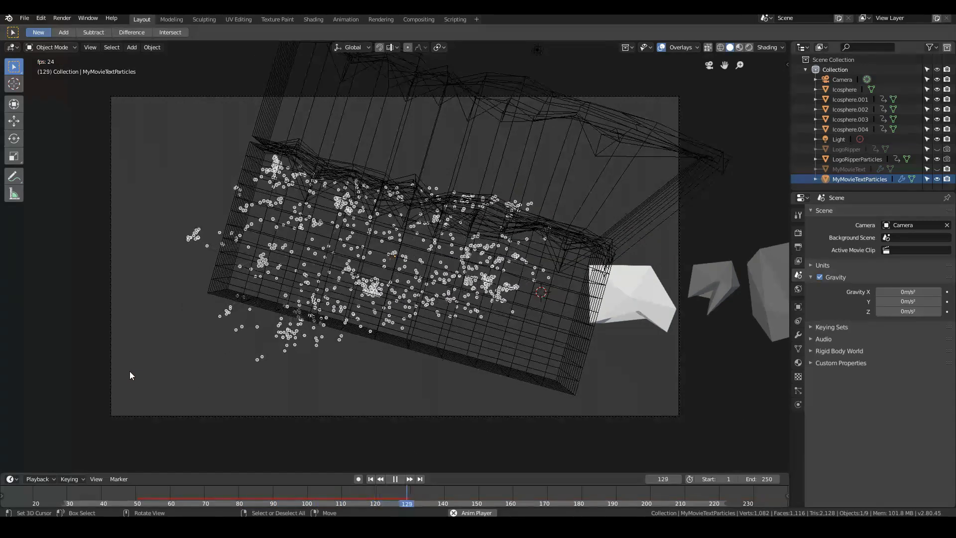
{"action": "key", "text": "Escape"}
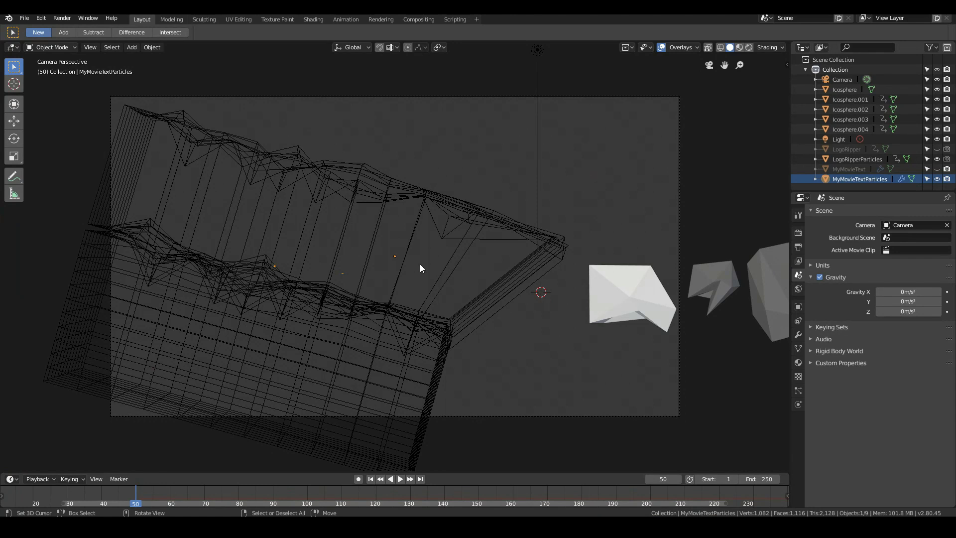
- Add a Wind force field in the front view just left of the ripper mesh and rotate it about 73° toward the title
{"action": "scroll", "coordinate": [378, 319], "scroll_direction": "down", "scroll_amount": 2}
{"action": "key", "text": "KP_1"}
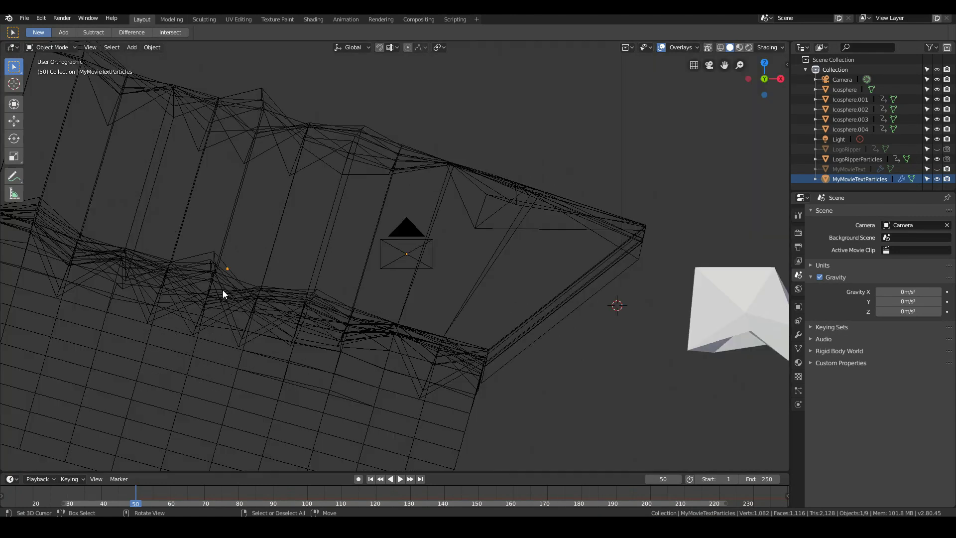
{"action": "scroll", "coordinate": [223, 289], "scroll_direction": "down", "scroll_amount": 3}
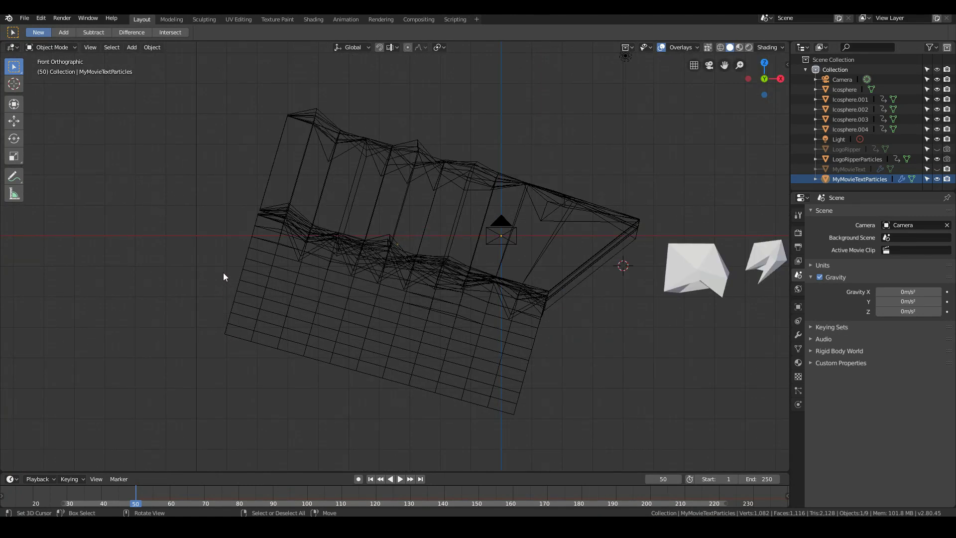
{"action": "right_click", "coordinate": [223, 273], "text": "shift"}
{"action": "key", "text": "shift+a"}
{"action": "mouse_move", "coordinate": [205, 435]}
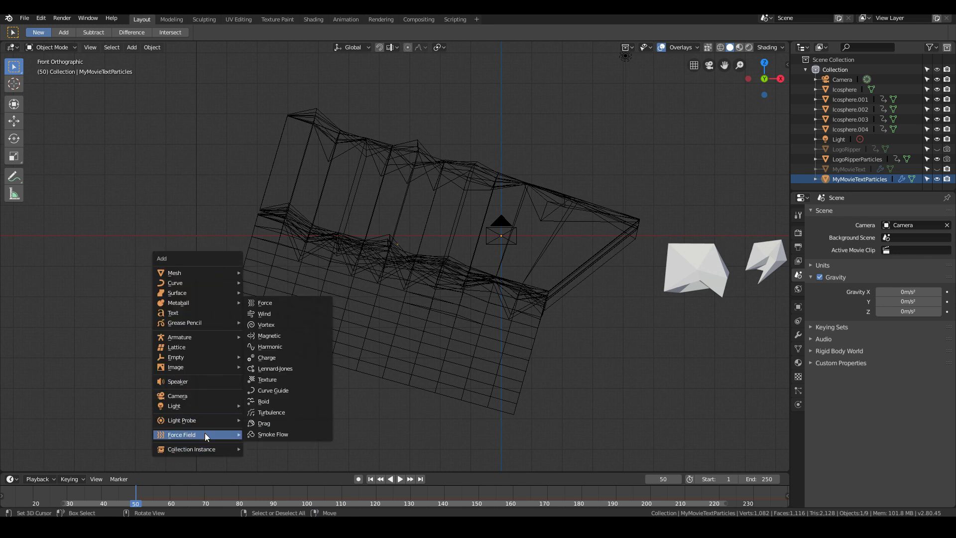
{"action": "left_click", "coordinate": [265, 314]}
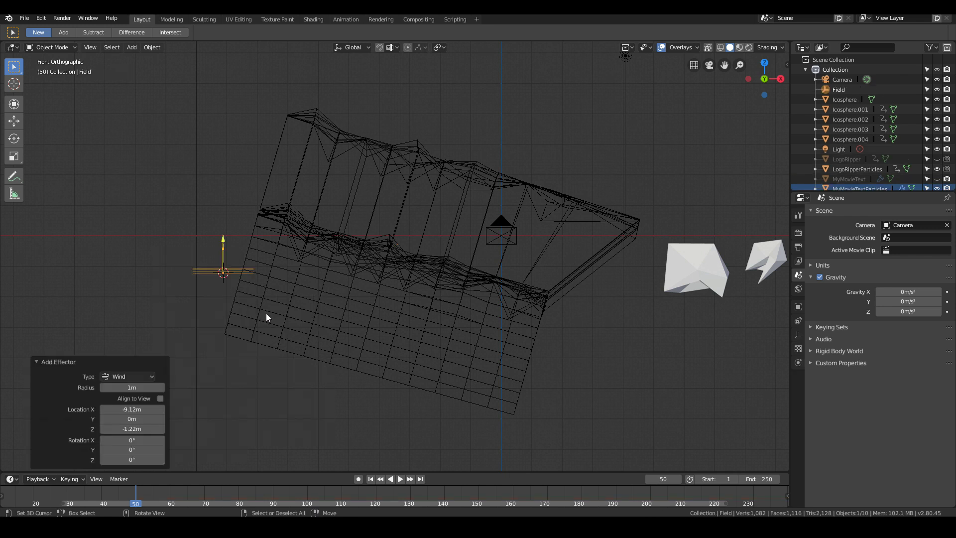
{"action": "key", "text": "r"}
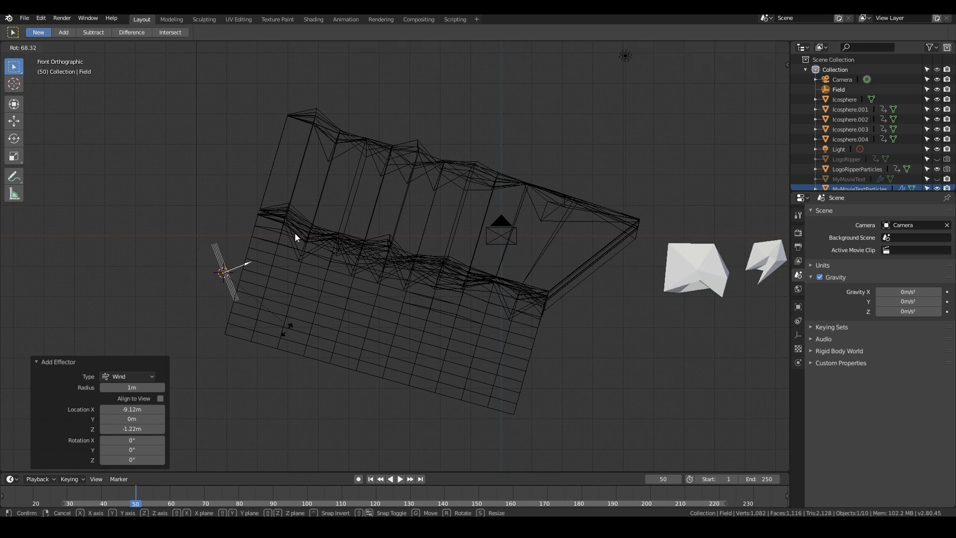
{"action": "left_click", "coordinate": [284, 331]}
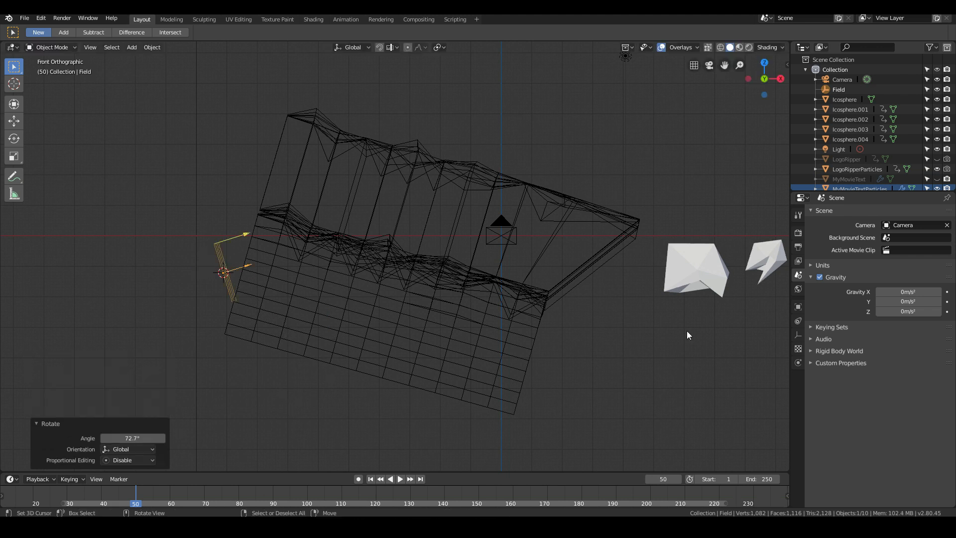
- Set the wind field's Strength to 10 and Noise Amount to 5, and briefly play the animation
{"action": "left_click", "coordinate": [798, 364]}
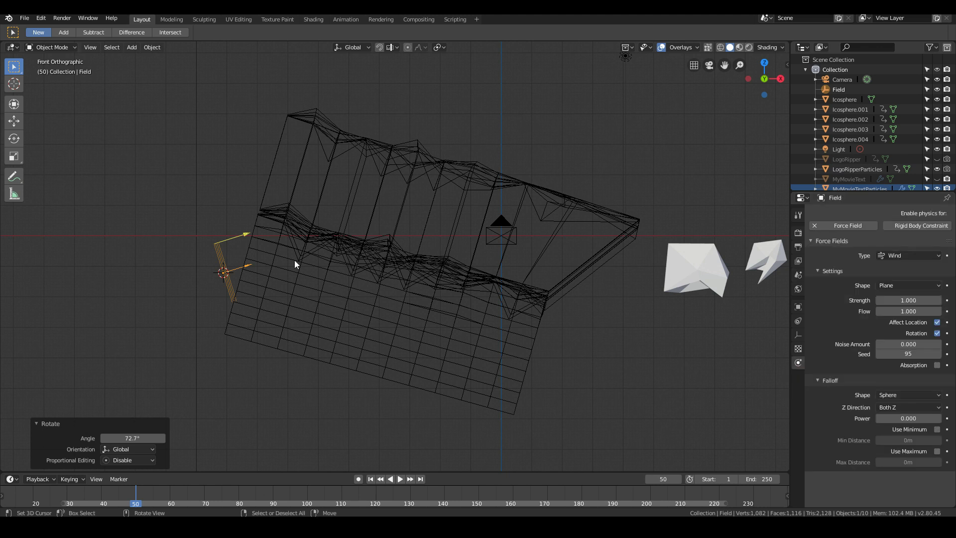
{"action": "left_click", "coordinate": [904, 299]}
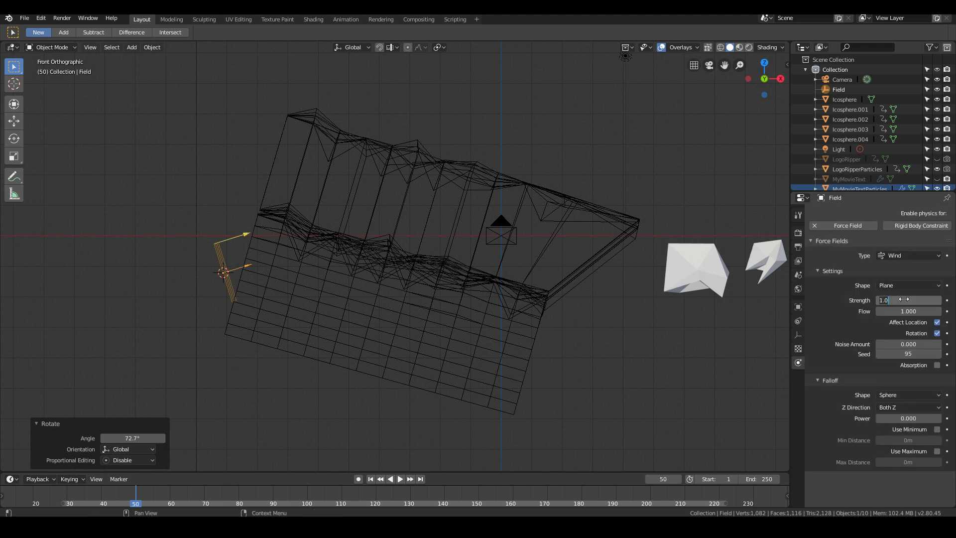
{"action": "key", "text": "Return"}
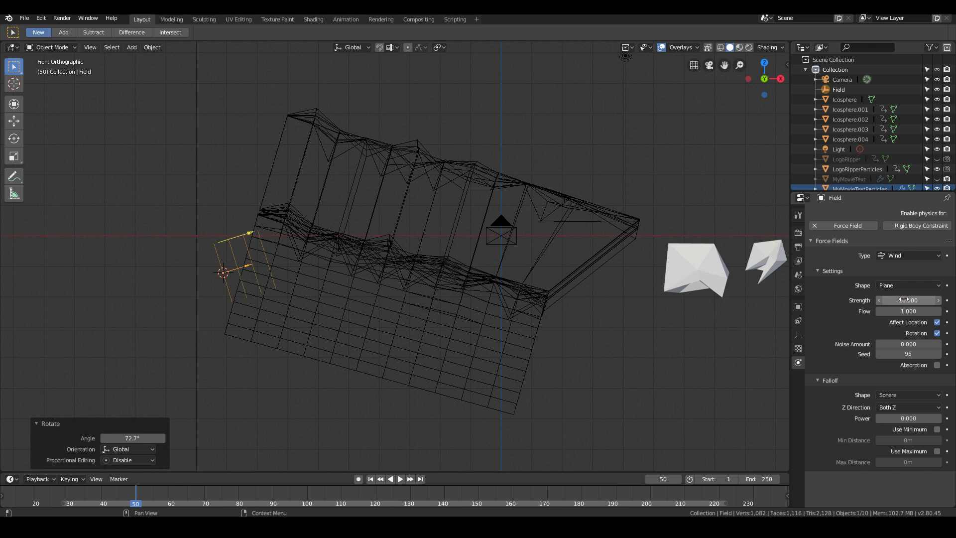
{"action": "left_click", "coordinate": [909, 344]}
{"action": "key", "text": "Return"}
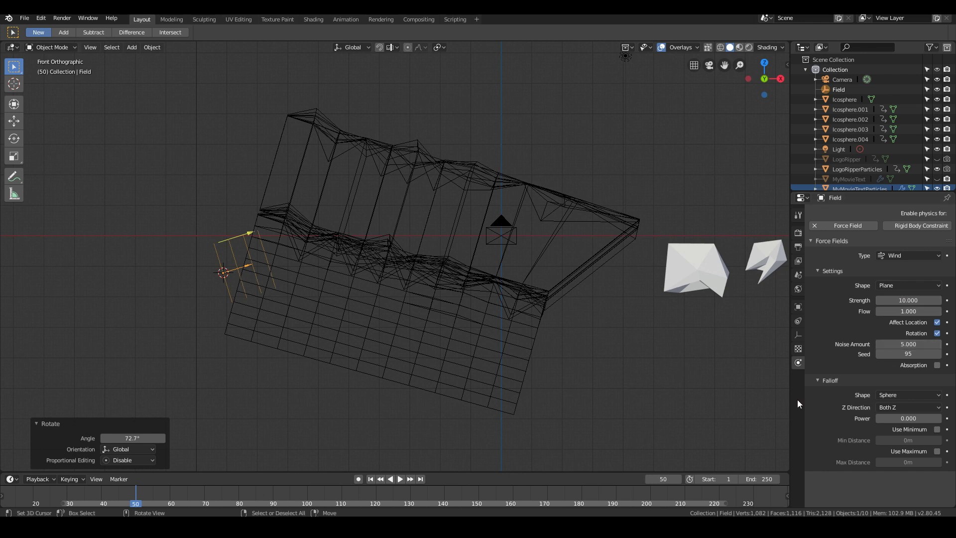
{"action": "key", "text": "space"}
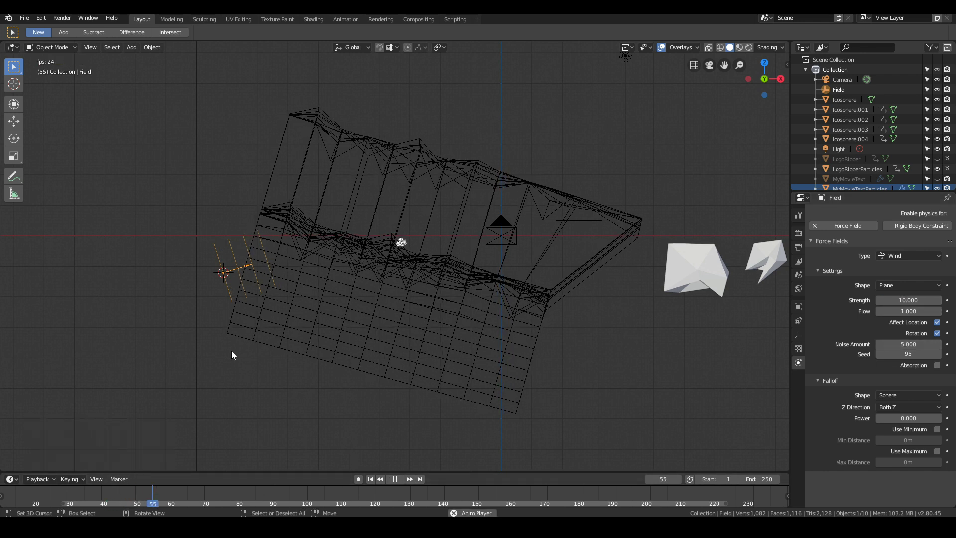
{"action": "key", "text": "Escape"}
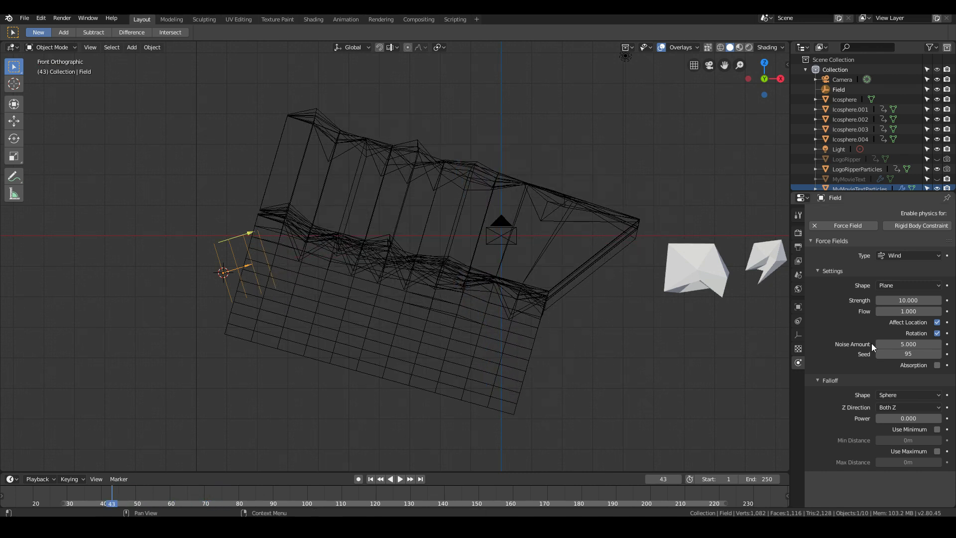
- Set the wind field's Strength to 5 and Noise Amount to 2
{"action": "left_click", "coordinate": [918, 300]}
{"action": "type", "text": "5"}
{"action": "key", "text": "Return"}
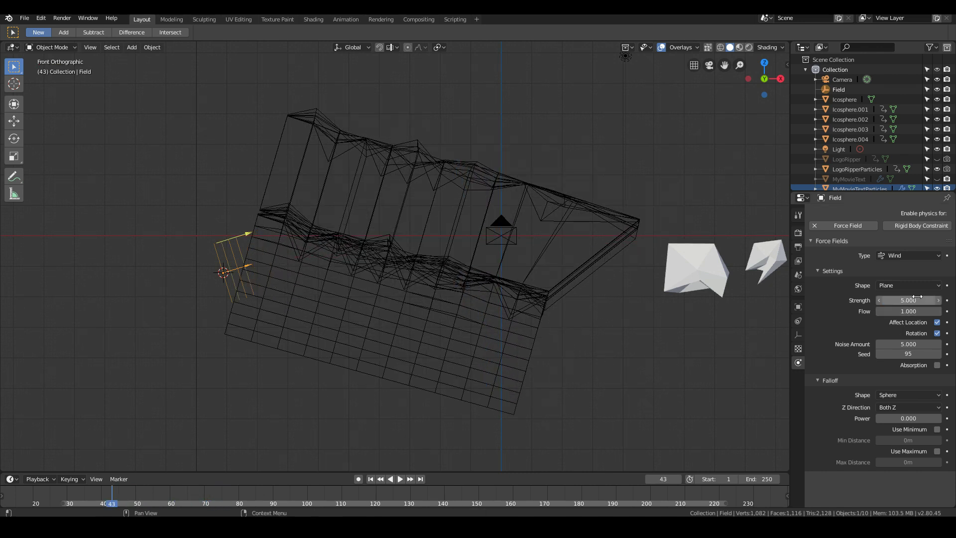
{"action": "left_click", "coordinate": [903, 342]}
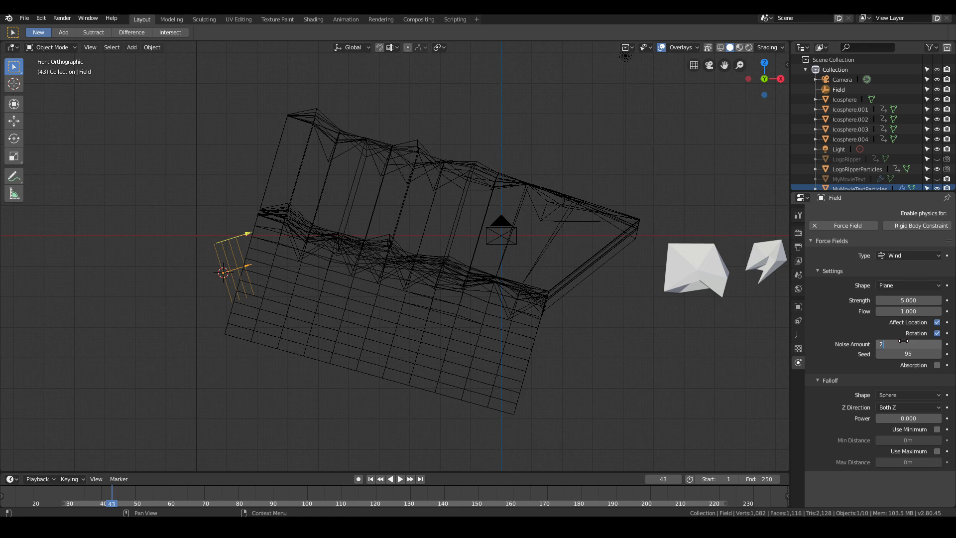
{"action": "type", "text": "2"}
{"action": "key", "text": "Return"}
- Play the animation in the camera view and scrub to frame 97 to check how the wind carries the particles
{"action": "key", "text": "space"}
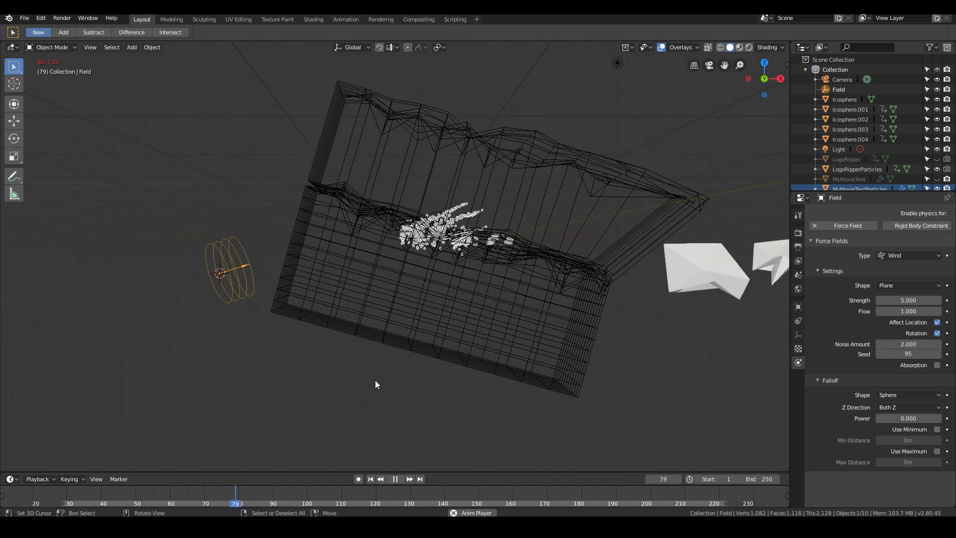
{"action": "key", "text": "KP_0"}
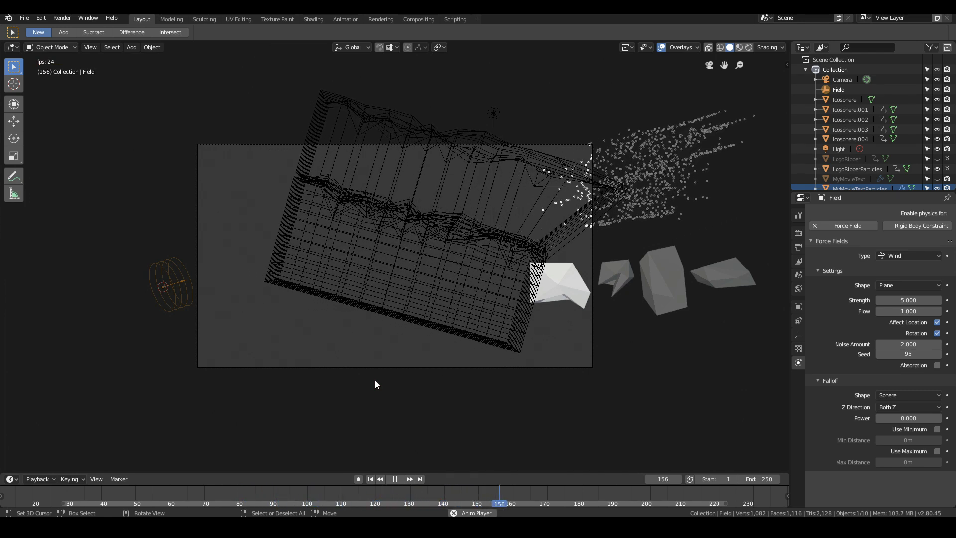
{"action": "key", "text": "Escape"}
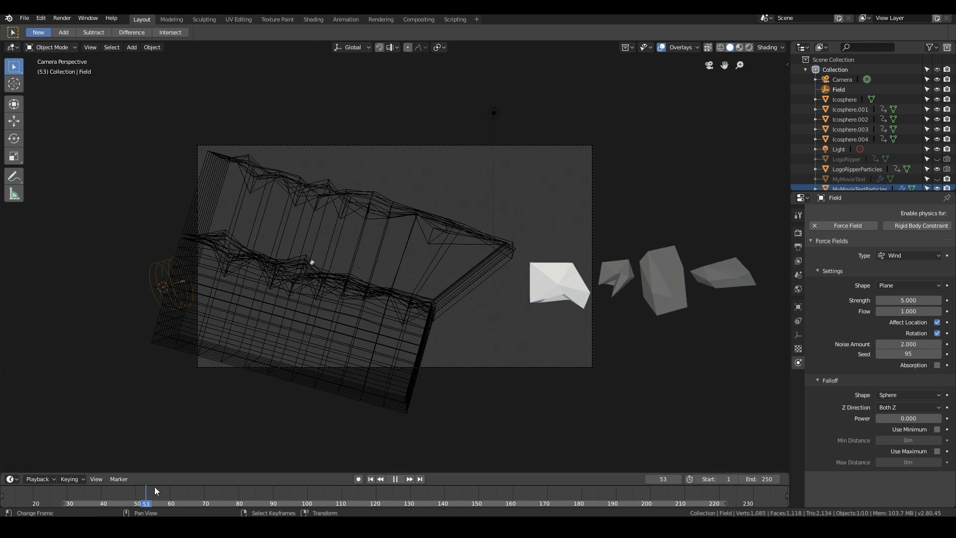
{"action": "left_click_drag", "start_coordinate": [154, 486], "coordinate": [297, 493]}
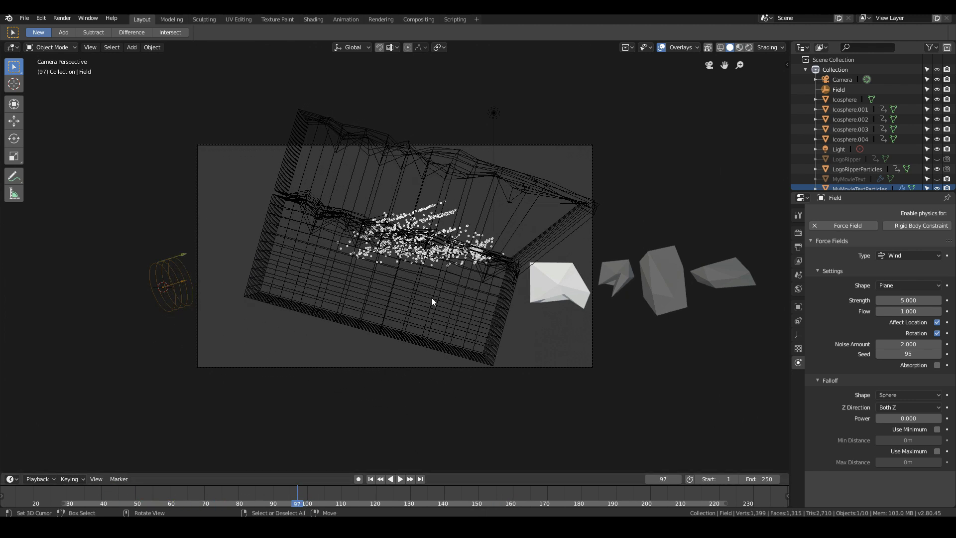
- Add a Turbulence force field just below the particle cloud with Strength 5 and Size 3
{"action": "key", "text": "shift+a"}
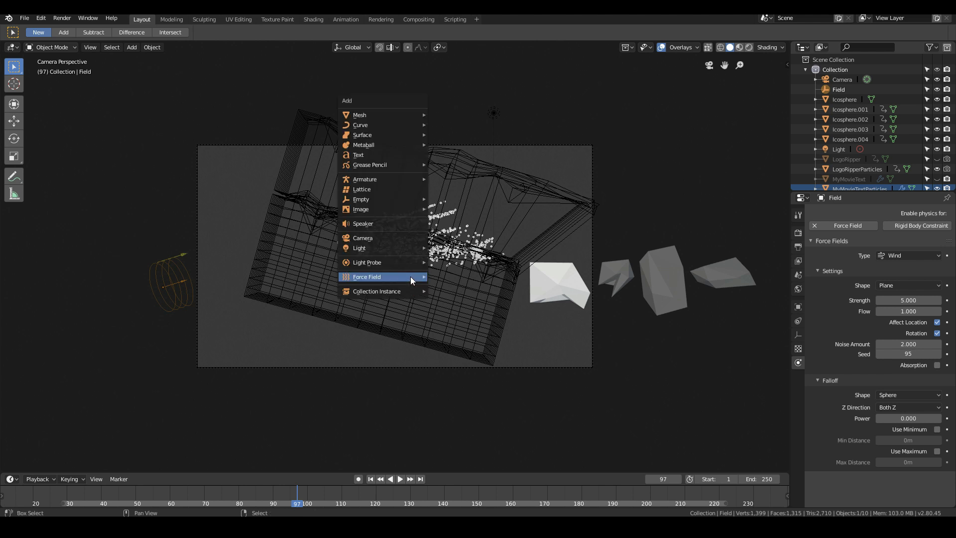
{"action": "mouse_move", "coordinate": [411, 277]}
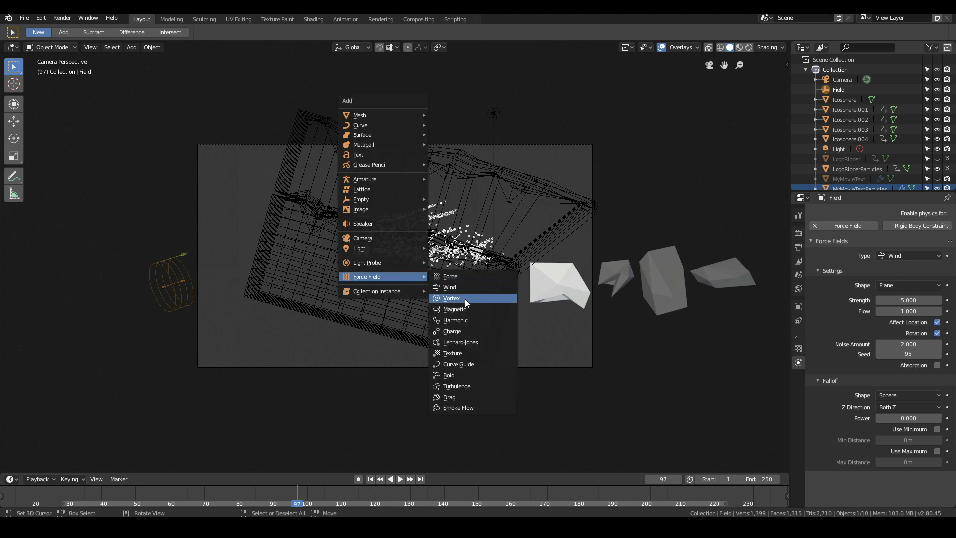
{"action": "left_click", "coordinate": [467, 386]}
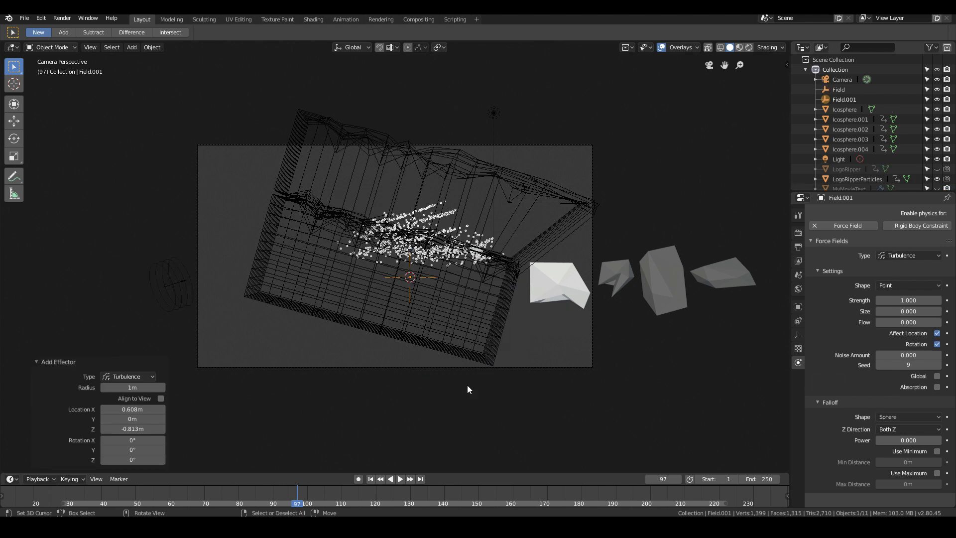
{"action": "left_click", "coordinate": [901, 300]}
{"action": "type", "text": "5"}
{"action": "key", "text": "Return"}
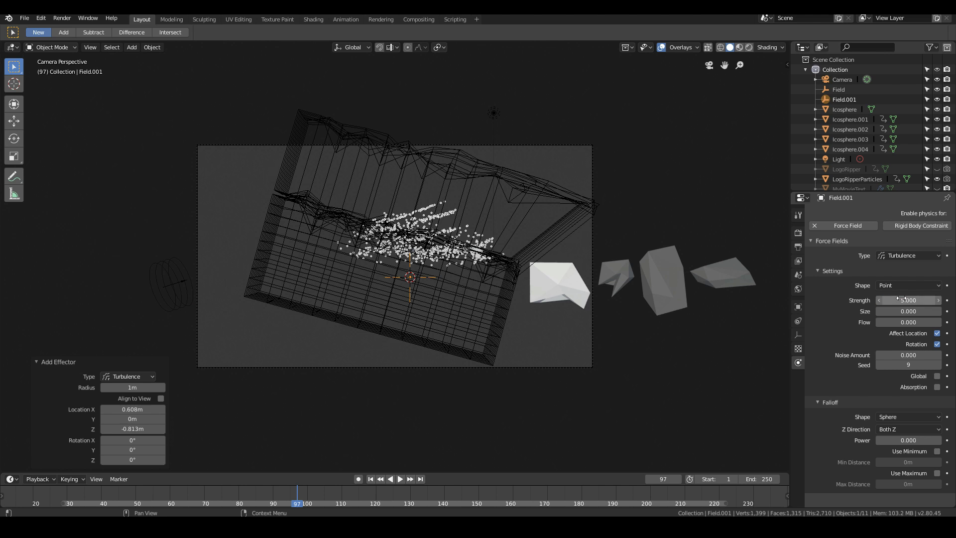
{"action": "left_click", "coordinate": [909, 310]}
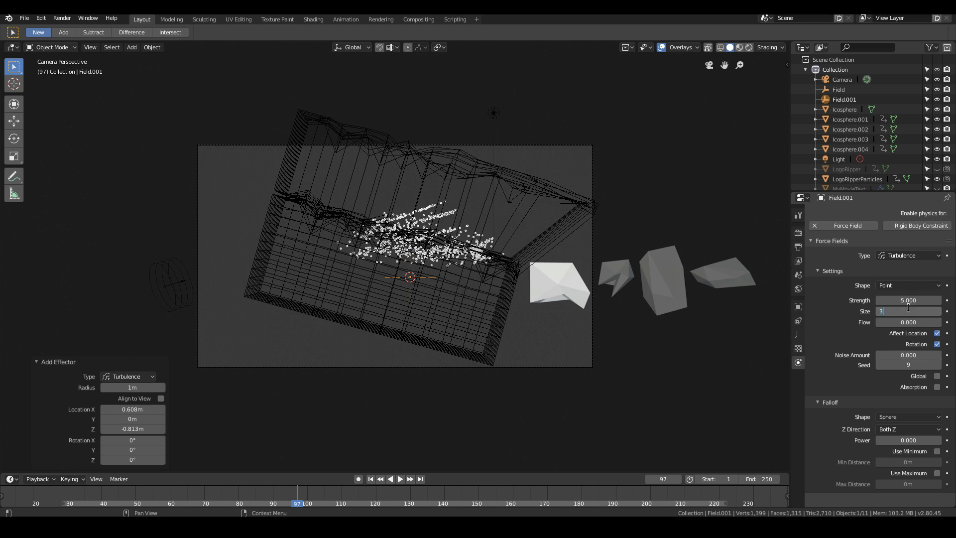
{"action": "key", "text": "Return"}
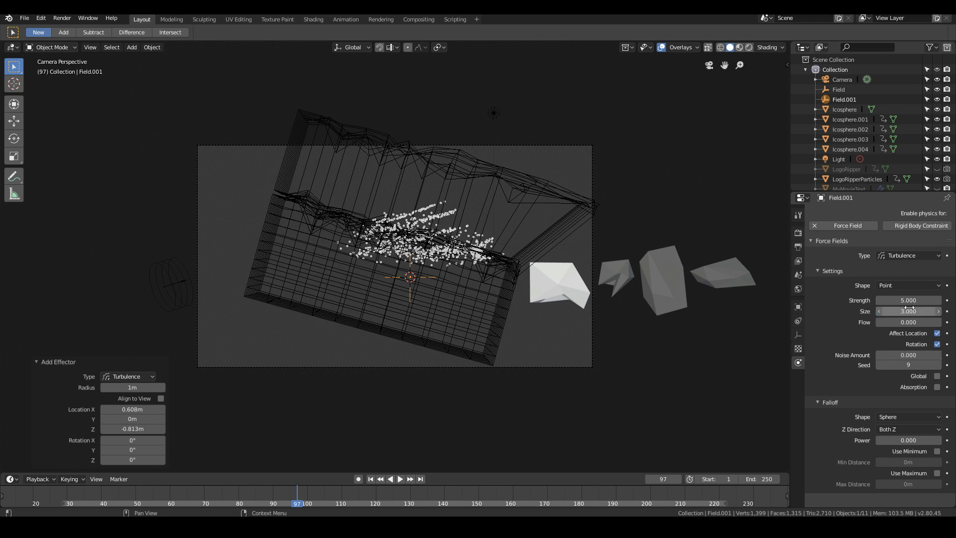
- Replay the animation from frame 46 to check the turbulence on the particles, and save the file
{"action": "left_click", "coordinate": [122, 498]}
{"action": "key", "text": "space"}
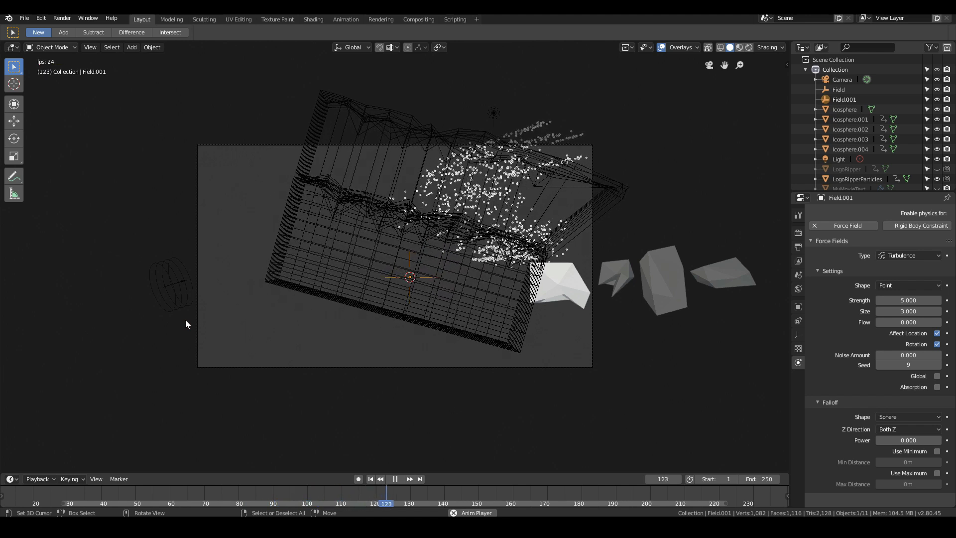
{"action": "key", "text": "Escape"}
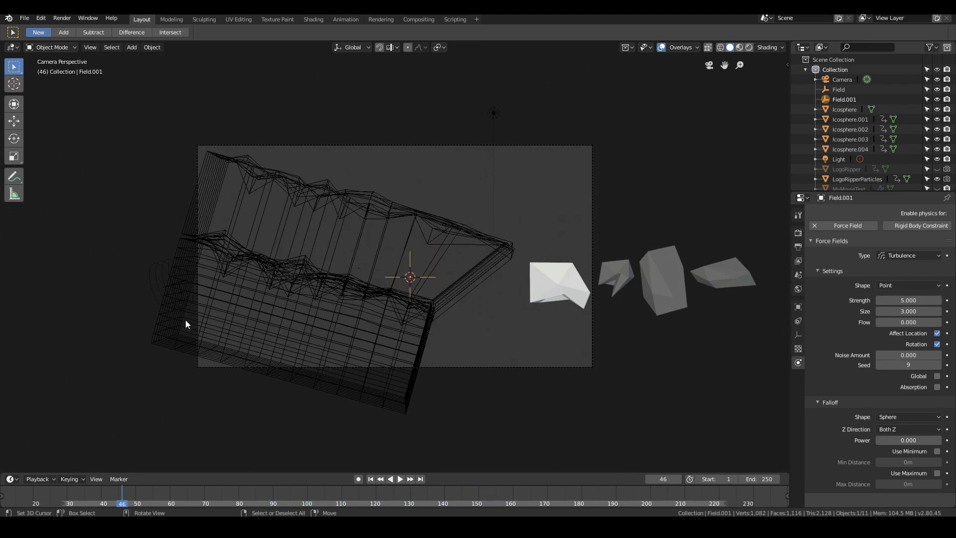
{"action": "key", "text": "space"}
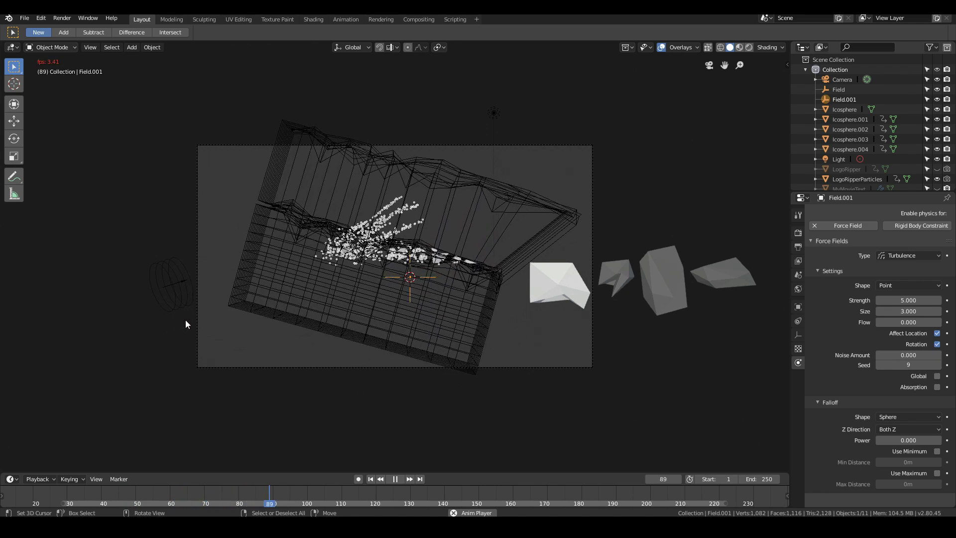
{"action": "key", "text": "Escape"}
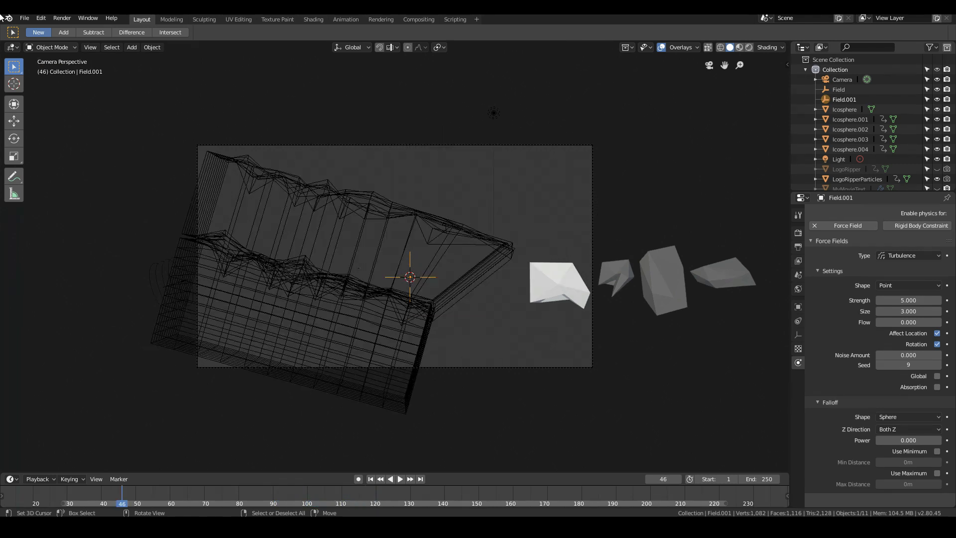
{"action": "left_click", "coordinate": [29, 17]}
{"action": "left_click", "coordinate": [38, 94]}
- Shift the original Icosphere rock 0.271 m along X, outside the camera frame
{"action": "scroll", "coordinate": [611, 433], "scroll_direction": "down", "scroll_amount": 3}
{"action": "right_click", "coordinate": [631, 280]}
{"action": "right_click", "coordinate": [680, 278]}
{"action": "right_click", "coordinate": [712, 275], "text": "shift"}
{"action": "right_click", "coordinate": [738, 275], "text": "shift"}
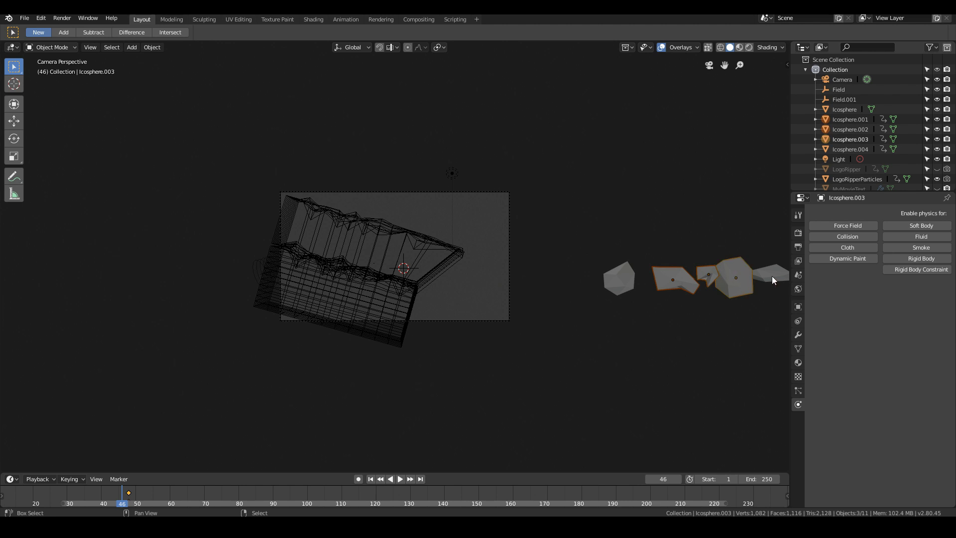
{"action": "key", "text": "g"}
{"action": "key", "text": "Escape"}
{"action": "right_click", "coordinate": [617, 282]}
{"action": "key", "text": "g"}
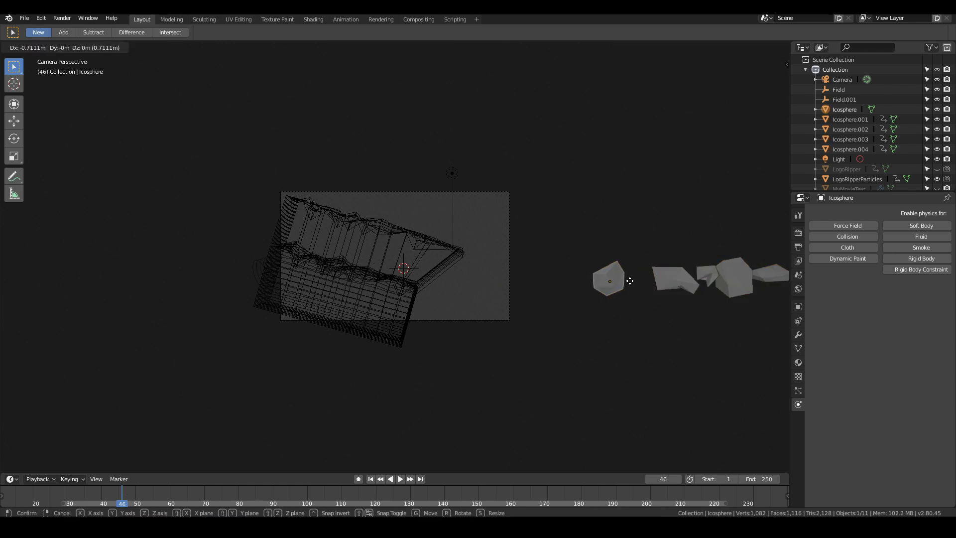
{"action": "left_click", "coordinate": [623, 281]}
- Play the animation up to frame 85, where the particles are leaving the text
{"action": "scroll", "coordinate": [498, 324], "scroll_direction": "up", "scroll_amount": 2}
{"action": "key", "text": "space"}
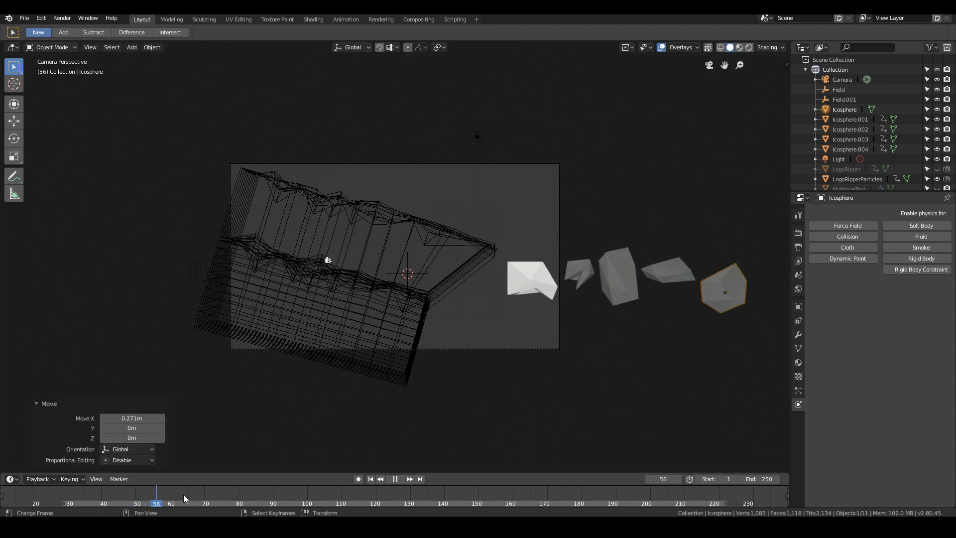
{"action": "key", "text": "space"}
{"action": "scroll", "coordinate": [479, 286], "scroll_direction": "up", "scroll_amount": 4}
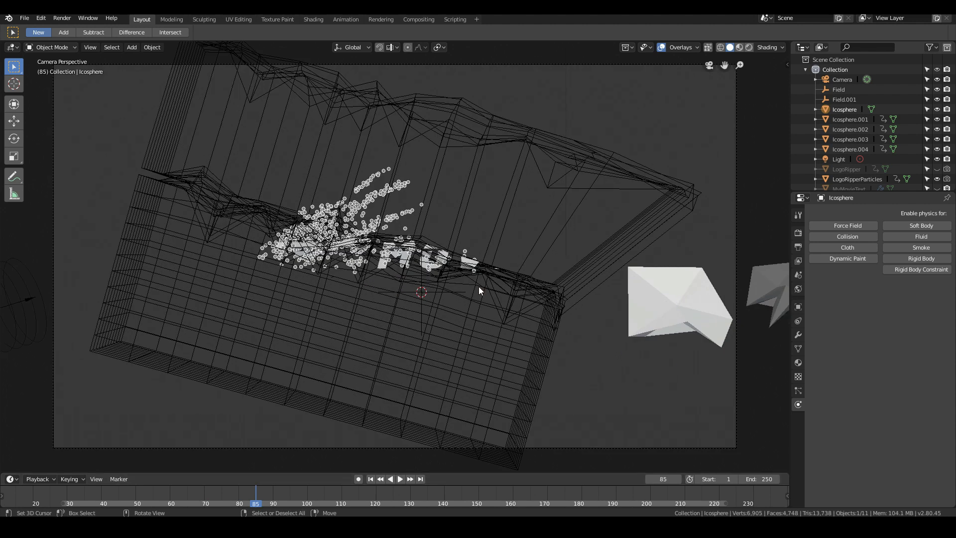
- Render the text's particle system as a Collection, using DustParticles as the instance collection
{"action": "scroll", "coordinate": [479, 290], "scroll_direction": "up", "scroll_amount": 2}
{"action": "left_click", "coordinate": [410, 260]}
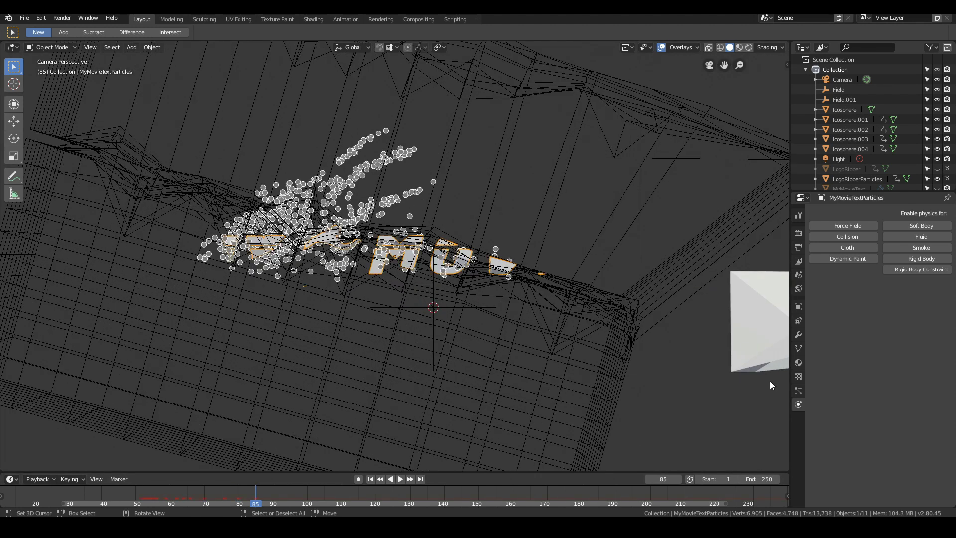
{"action": "left_click", "coordinate": [798, 391]}
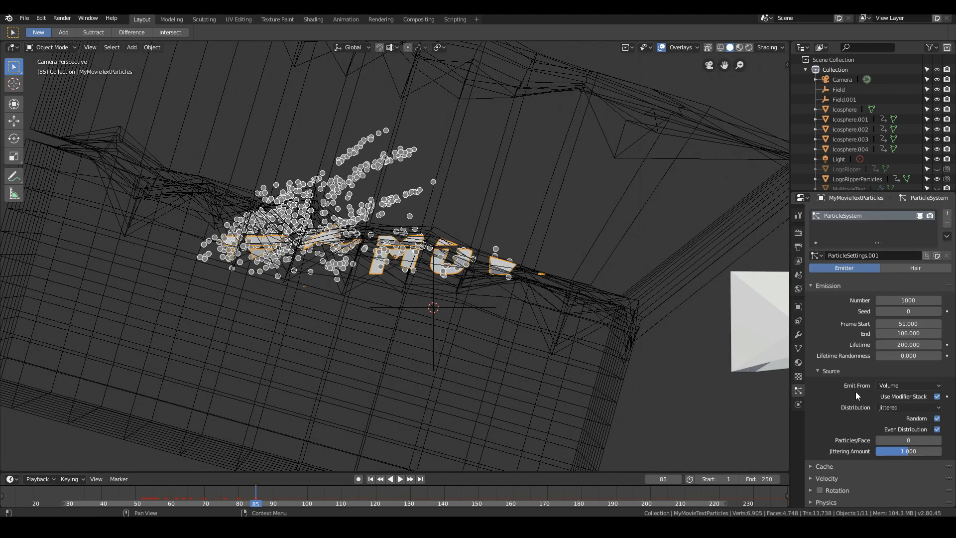
{"action": "scroll", "coordinate": [868, 396], "scroll_direction": "down", "scroll_amount": 5}
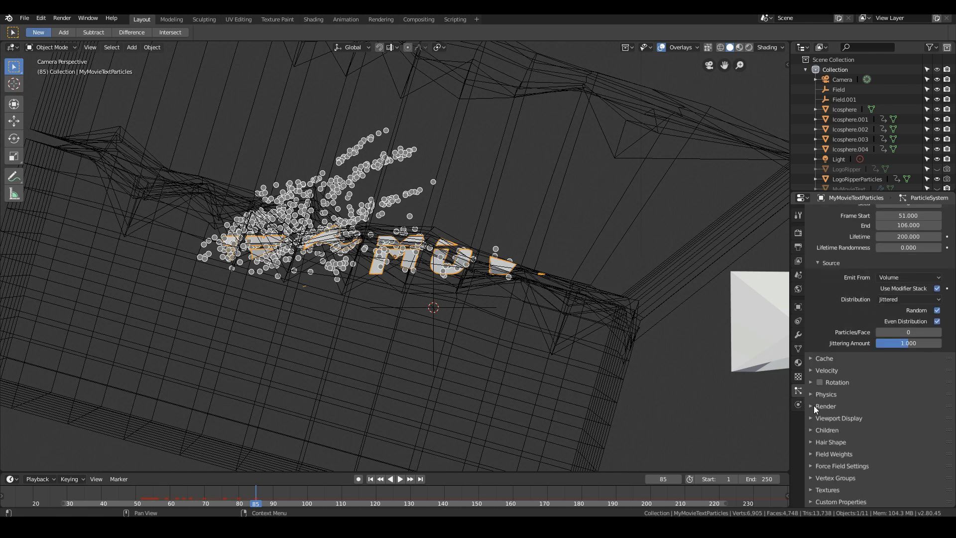
{"action": "left_click", "coordinate": [815, 406]}
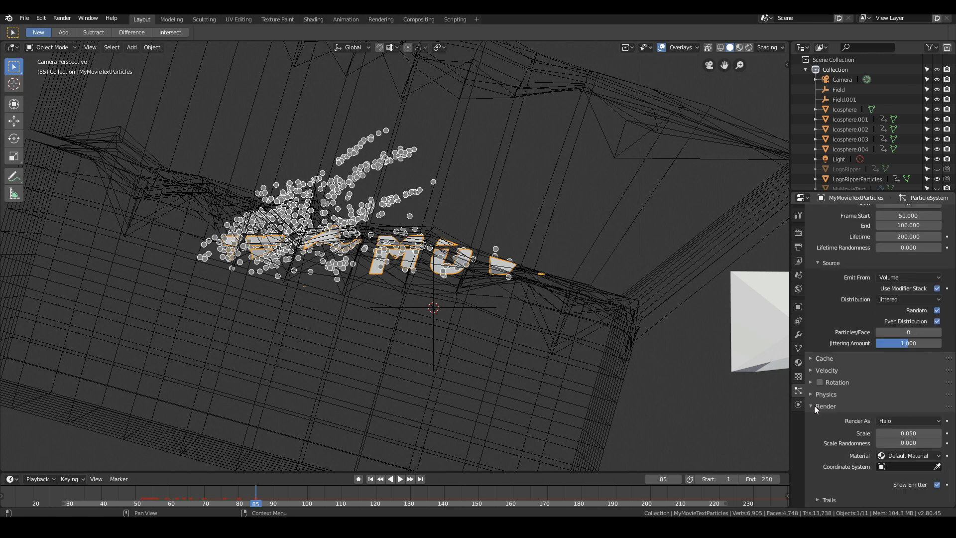
{"action": "left_click", "coordinate": [894, 421]}
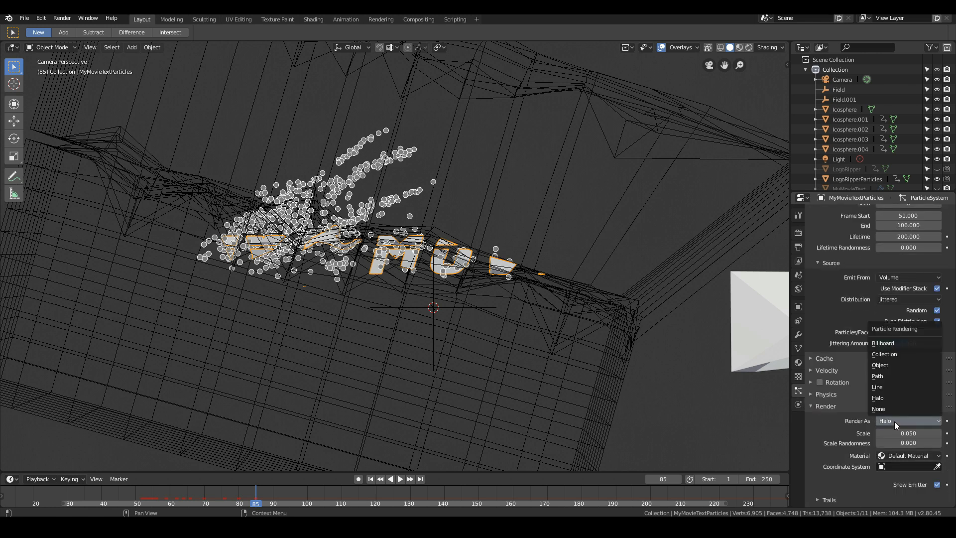
{"action": "left_click", "coordinate": [886, 354]}
{"action": "scroll", "coordinate": [921, 456], "scroll_direction": "down", "scroll_amount": 3}
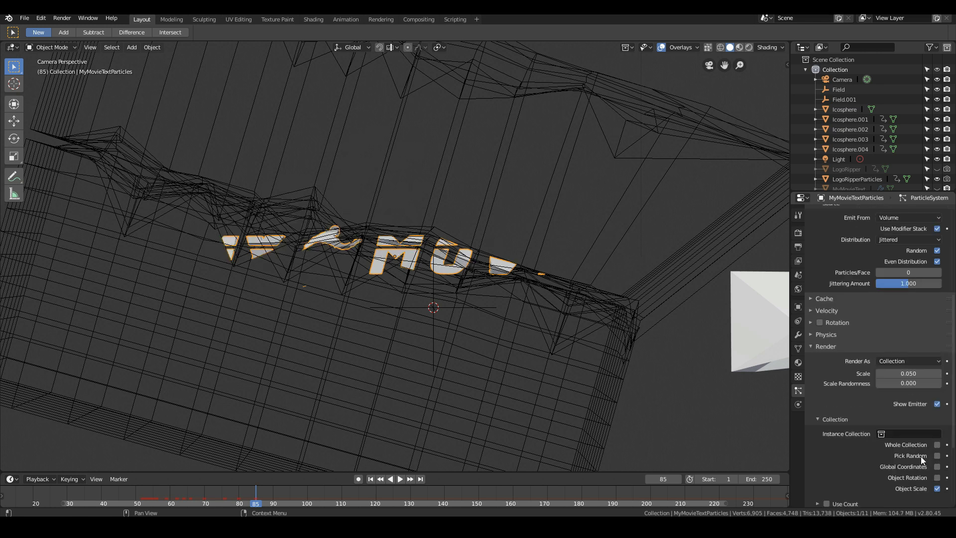
{"action": "left_click", "coordinate": [898, 433]}
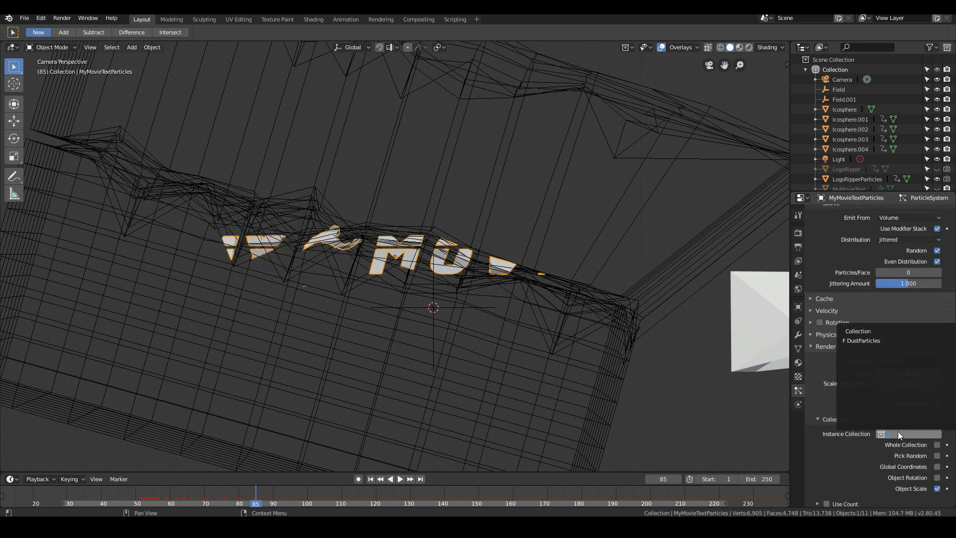
{"action": "left_click", "coordinate": [859, 342]}
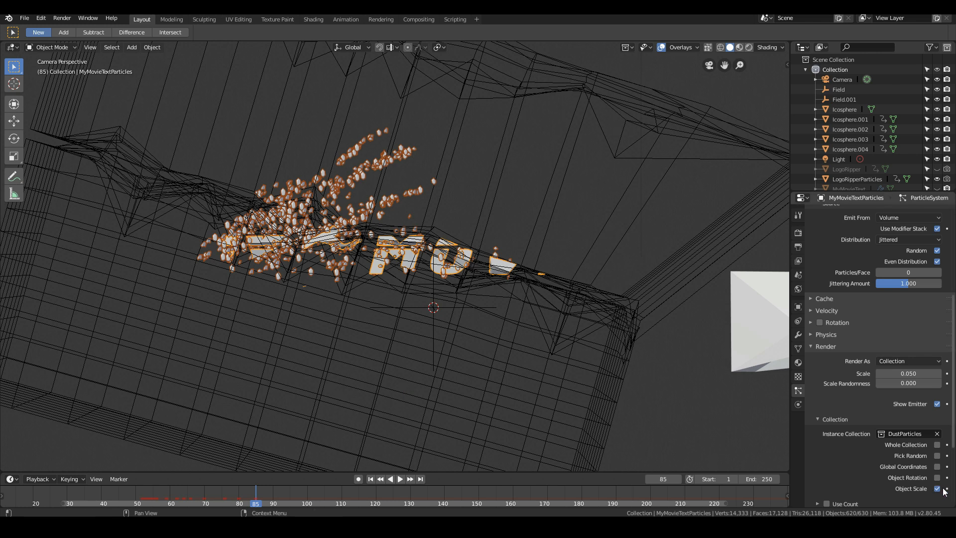
- Enable Pick Random for the instanced rocks and look over the Use Count list
{"action": "scroll", "coordinate": [890, 468], "scroll_direction": "down", "scroll_amount": 3}
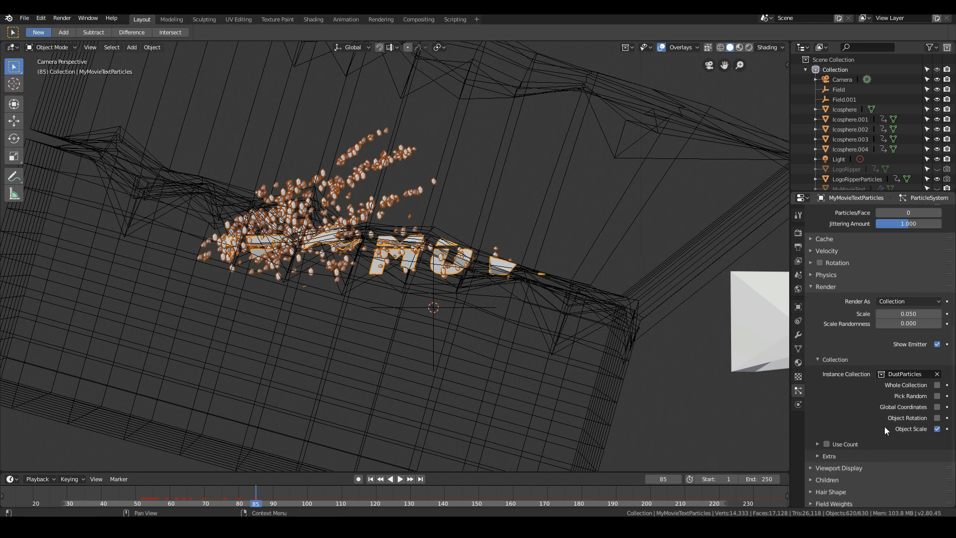
{"action": "left_click", "coordinate": [937, 396]}
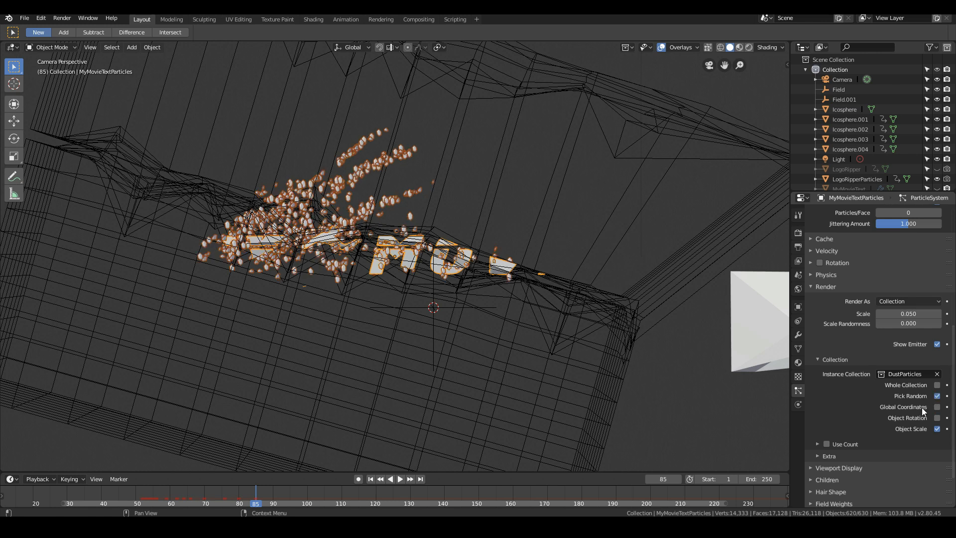
{"action": "left_click", "coordinate": [817, 444]}
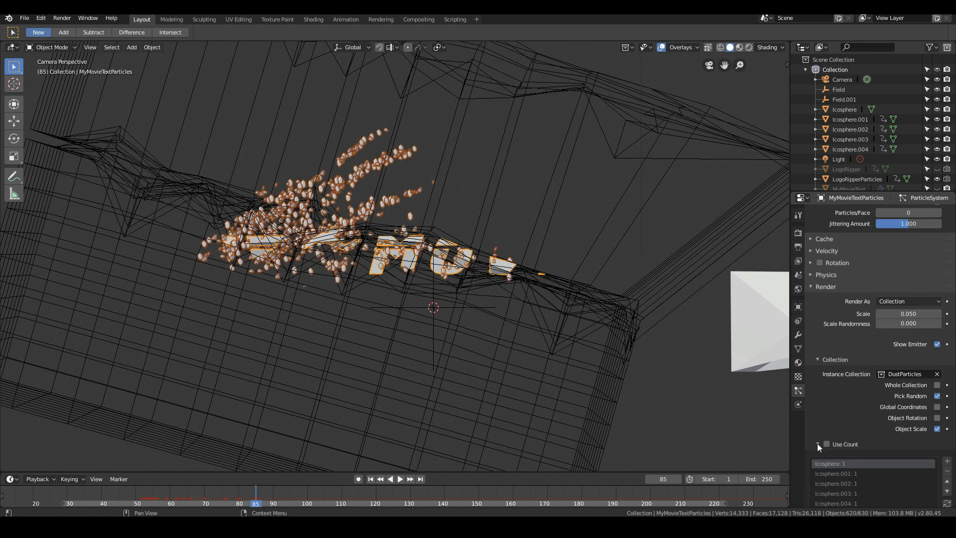
{"action": "left_click", "coordinate": [818, 444]}
{"action": "scroll", "coordinate": [818, 443], "scroll_direction": "down", "scroll_amount": 1}
{"action": "scroll", "coordinate": [925, 370], "scroll_direction": "up", "scroll_amount": 2}
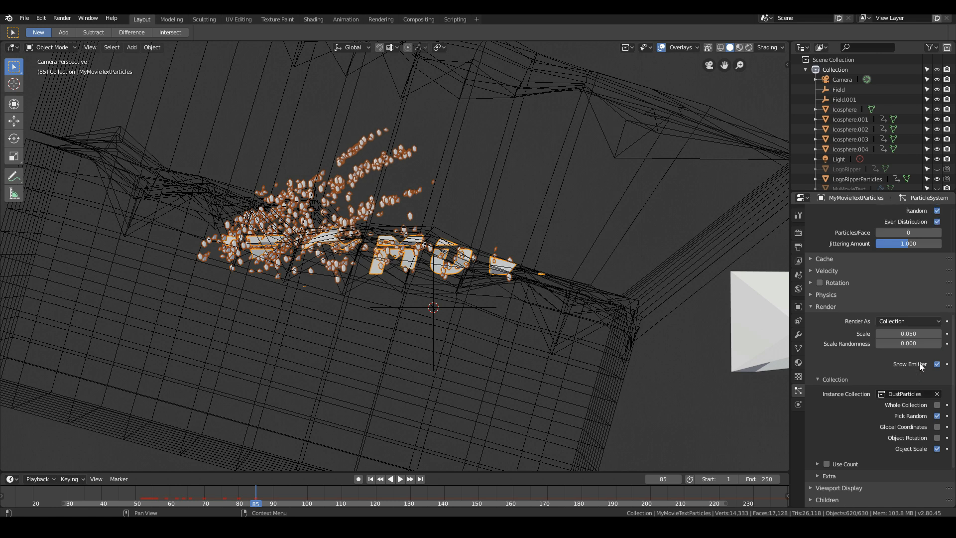
- Set the particles' render Scale to 0.01 and Scale Randomness to about 0.353
{"action": "left_click", "coordinate": [910, 333]}
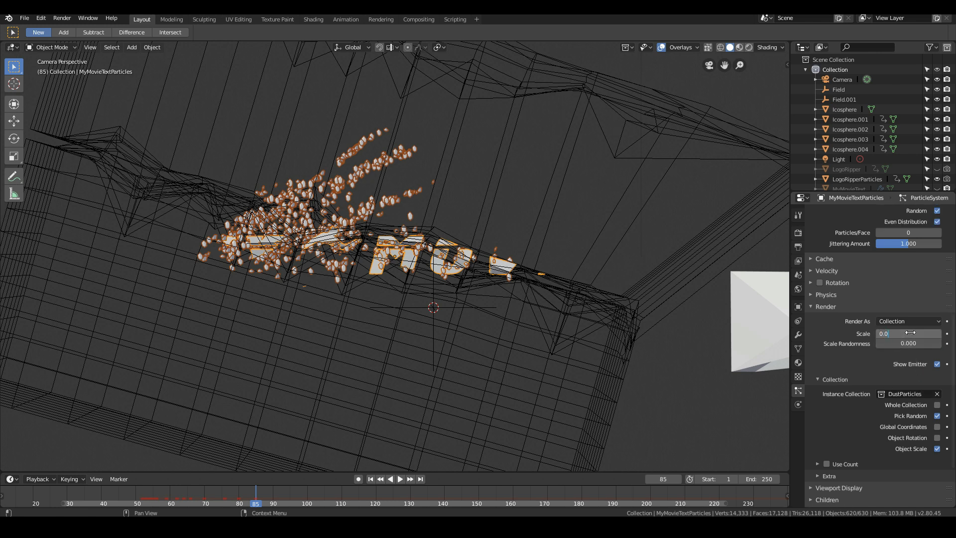
{"action": "key", "text": "Return"}
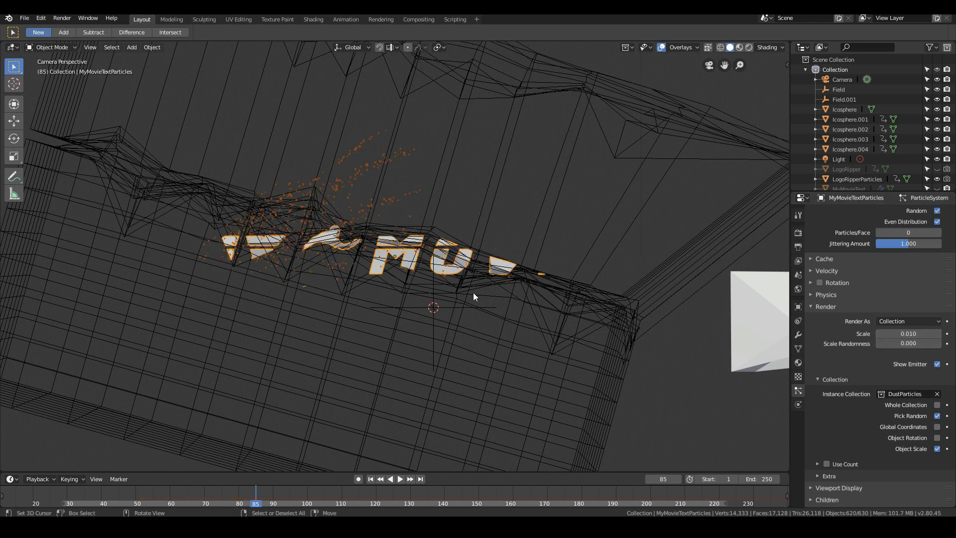
{"action": "scroll", "coordinate": [581, 309], "scroll_direction": "up", "scroll_amount": 4}
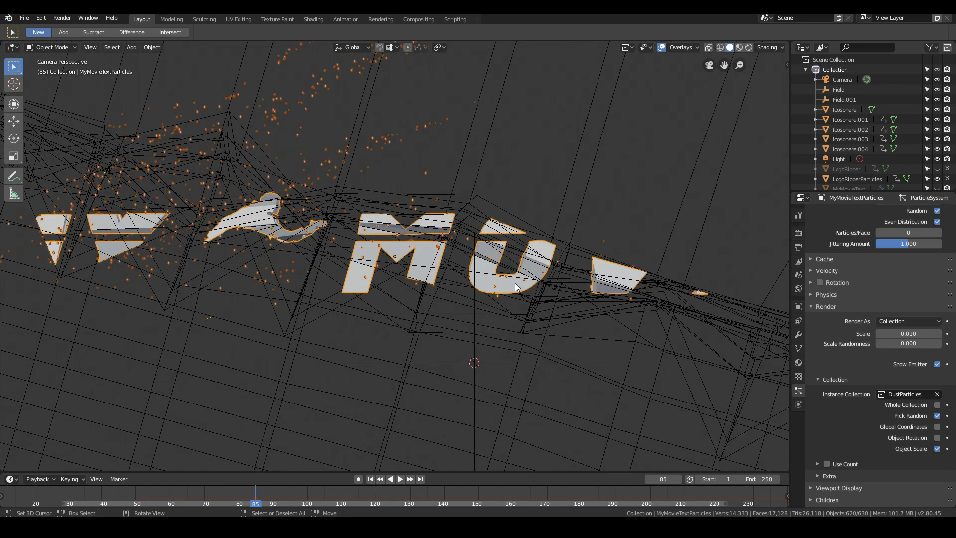
{"action": "left_click", "coordinate": [897, 343]}
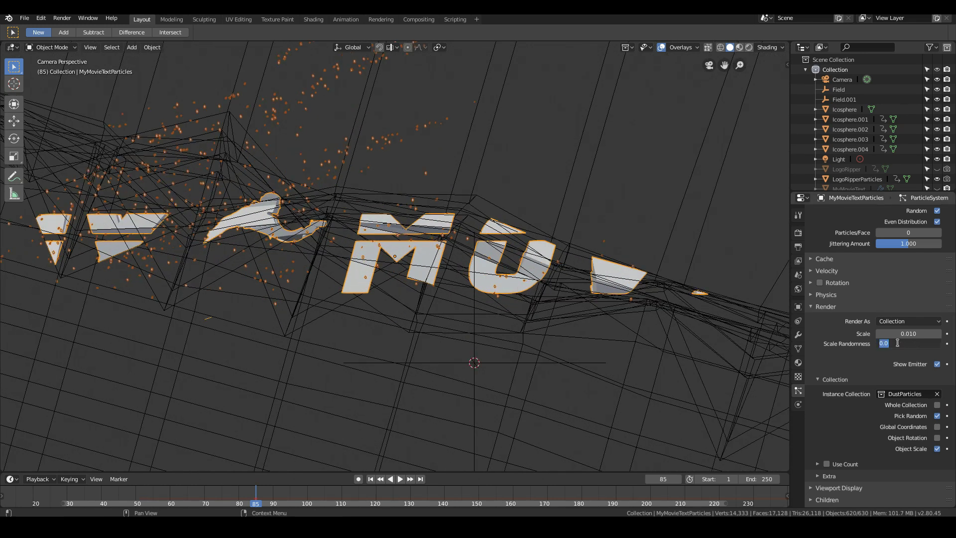
{"action": "key", "text": "Return"}
{"action": "left_click_drag", "start_coordinate": [892, 342], "coordinate": [887, 343]}
- Set the particles' render Scale to 0.02 and Scale Randomness to about 0.531
{"action": "left_click", "coordinate": [904, 333]}
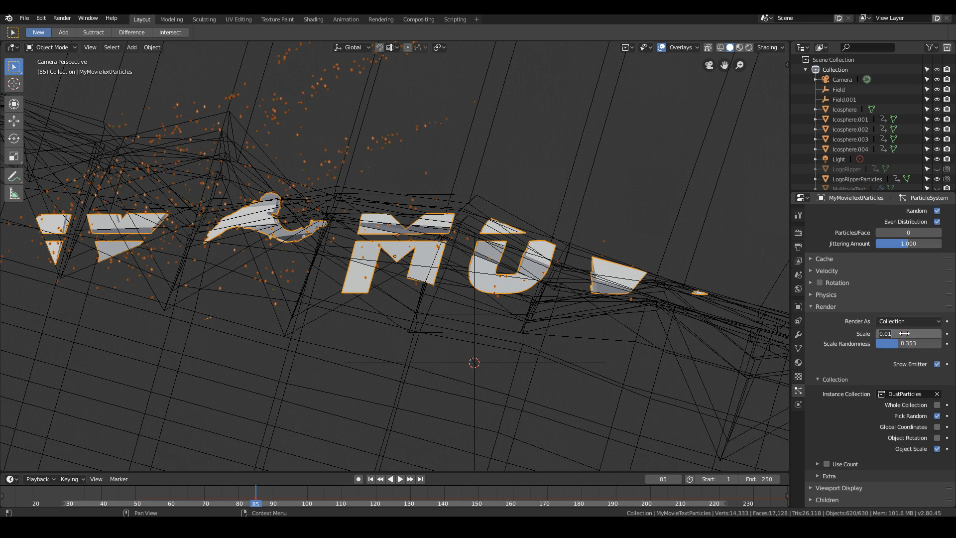
{"action": "type", "text": "0.02"}
{"action": "key", "text": "Return"}
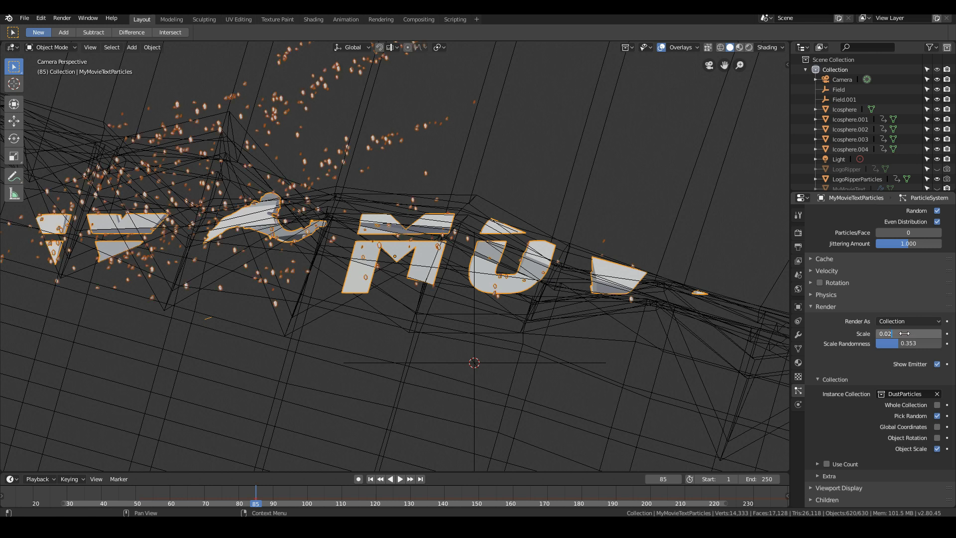
{"action": "key", "text": "Return"}
{"action": "scroll", "coordinate": [508, 357], "scroll_direction": "down", "scroll_amount": 4}
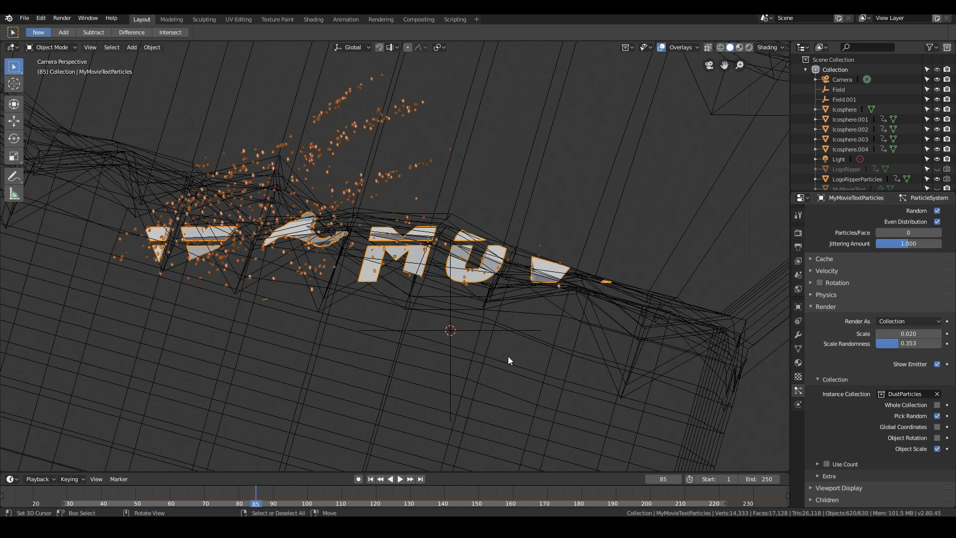
{"action": "mouse_move", "coordinate": [363, 352]}
{"action": "middle_mouse_down"}
{"action": "mouse_move", "coordinate": [384, 359]}
{"action": "mouse_move", "coordinate": [373, 359]}
{"action": "middle_mouse_up"}
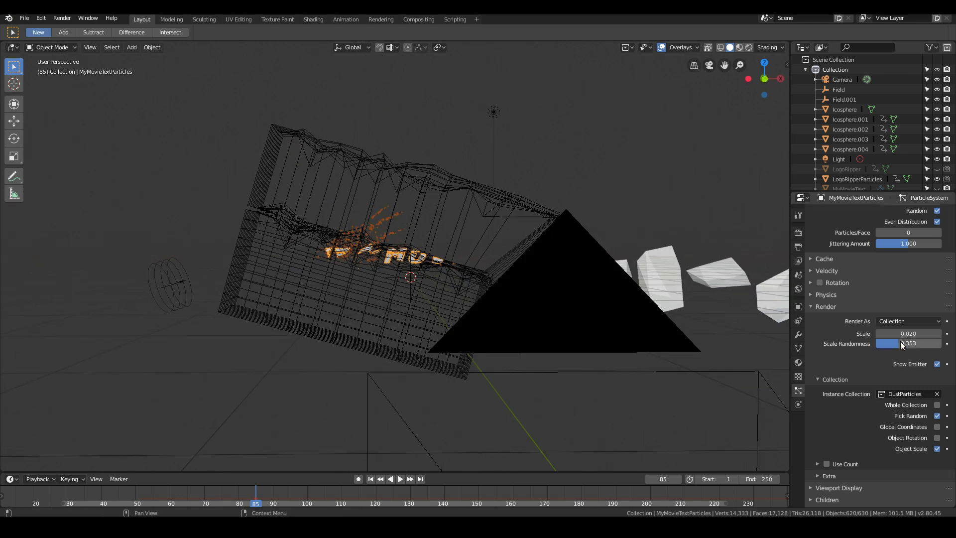
{"action": "left_click_drag", "start_coordinate": [902, 342], "coordinate": [914, 343]}
{"action": "scroll", "coordinate": [388, 277], "scroll_direction": "up", "scroll_amount": 6}
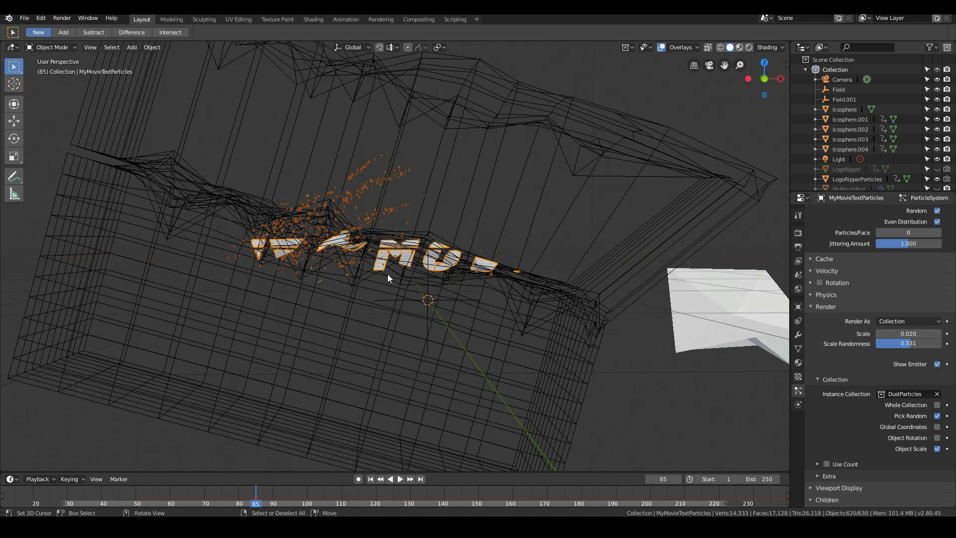
- Return to the camera view and save the file
{"action": "key", "text": "KP_0"}
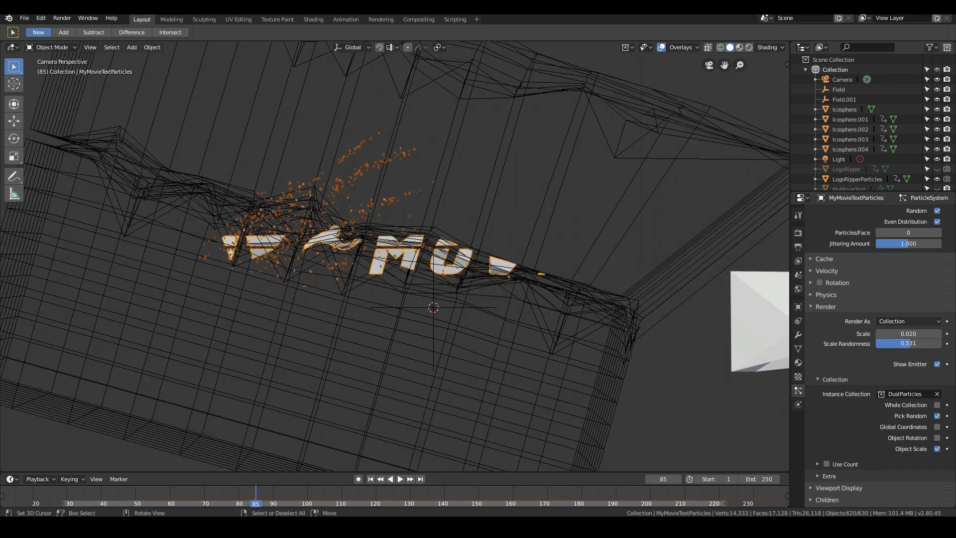
{"action": "left_click", "coordinate": [21, 19]}
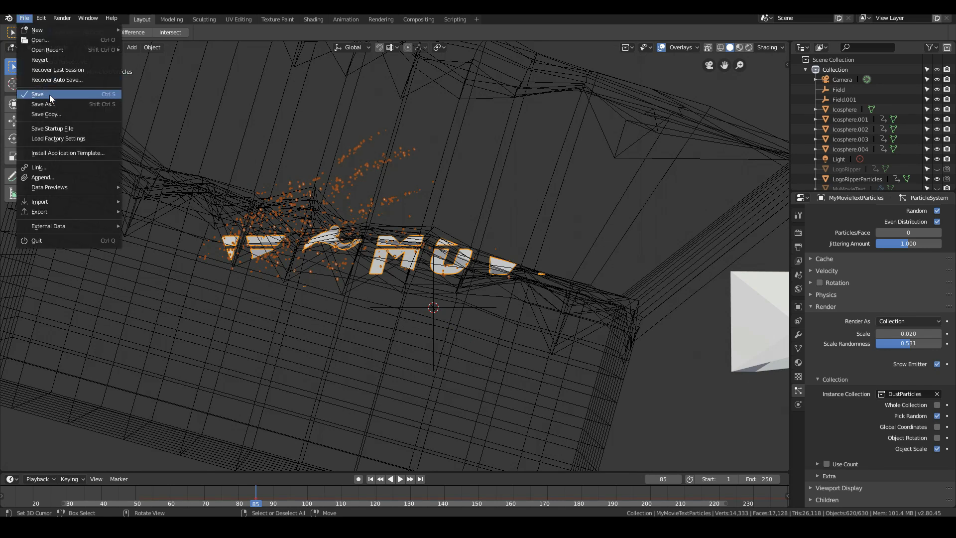
{"action": "left_click", "coordinate": [50, 98]}
- Examine the rock particles around the dissolving letters at closer range
{"action": "scroll", "coordinate": [212, 169], "scroll_direction": "up", "scroll_amount": 4}
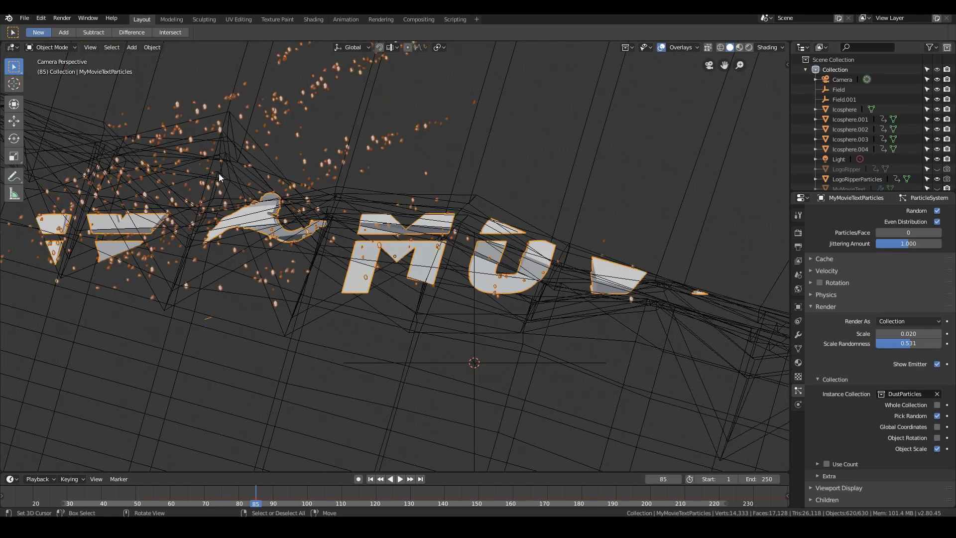
{"action": "scroll", "coordinate": [219, 177], "scroll_direction": "up", "scroll_amount": 3}
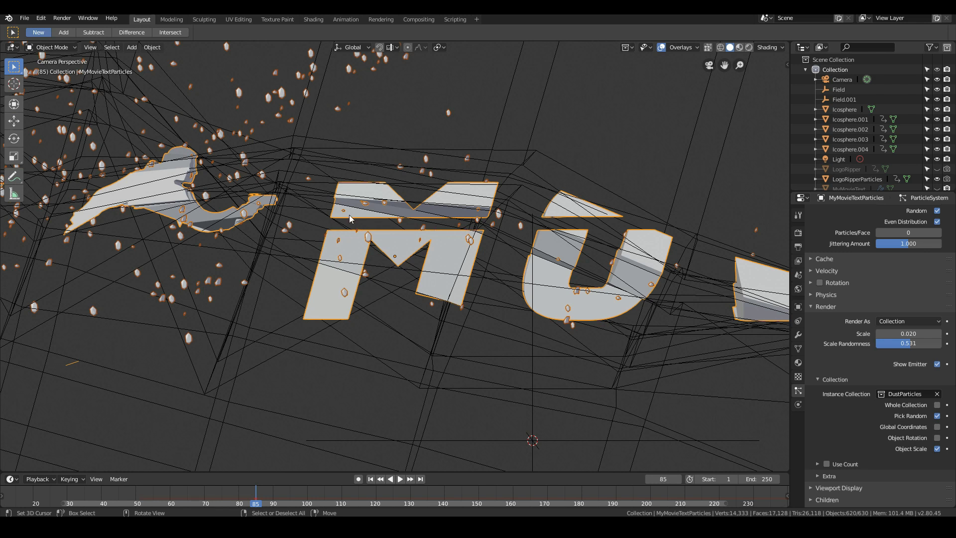
{"action": "scroll", "coordinate": [350, 218], "scroll_direction": "down", "scroll_amount": 3}
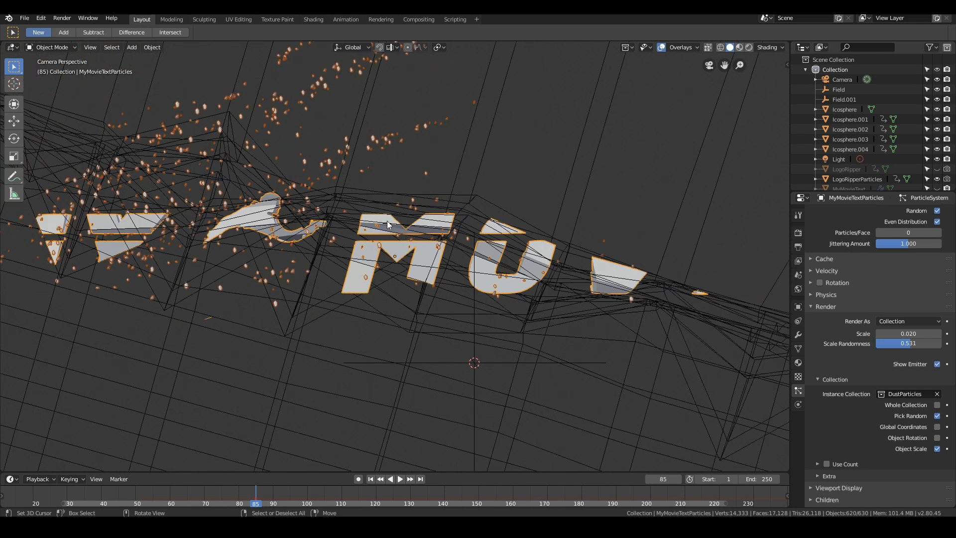
{"action": "middle_click_drag", "start_coordinate": [306, 99], "coordinate": [288, 114]}
{"action": "scroll", "coordinate": [287, 114], "scroll_direction": "down", "scroll_amount": 8}
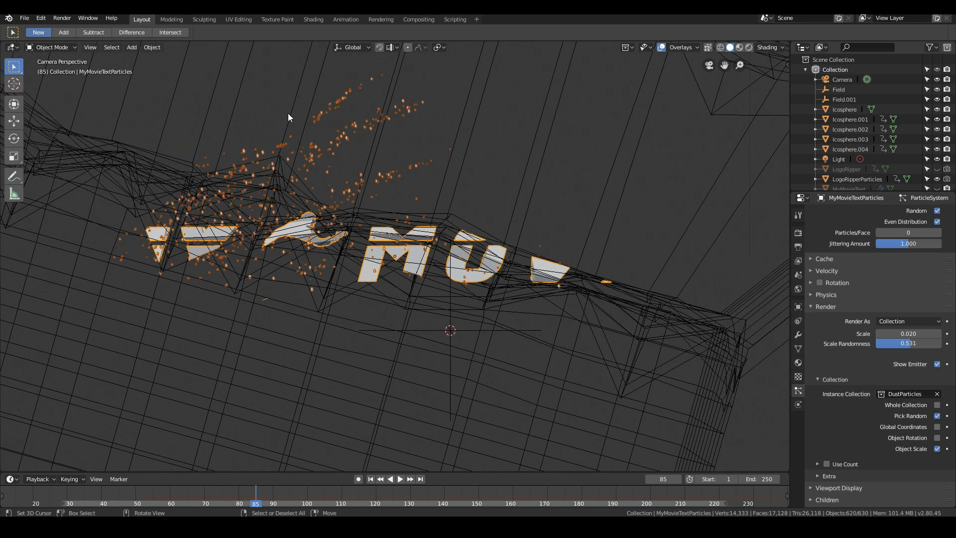
- Disable Show Emitter in the particle render settings of MyMovieTextParticles
{"action": "scroll", "coordinate": [288, 114], "scroll_direction": "up", "scroll_amount": 6}
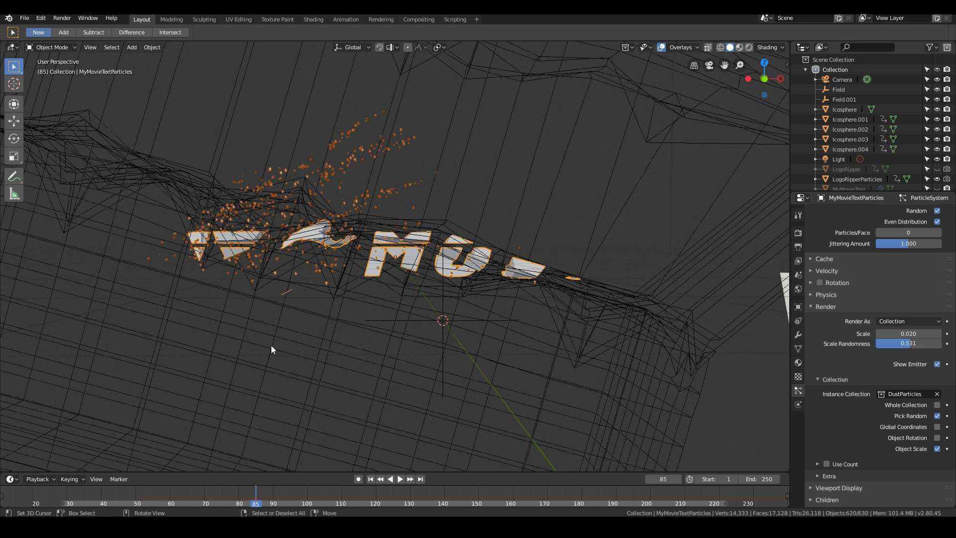
{"action": "middle_click_drag", "start_coordinate": [271, 345], "coordinate": [277, 345]}
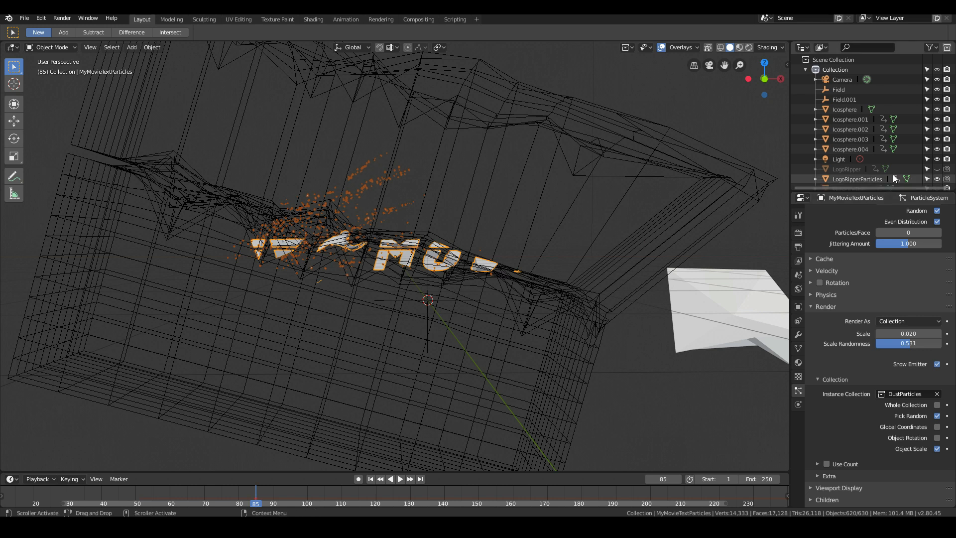
{"action": "scroll", "coordinate": [903, 172], "scroll_direction": "down", "scroll_amount": 2}
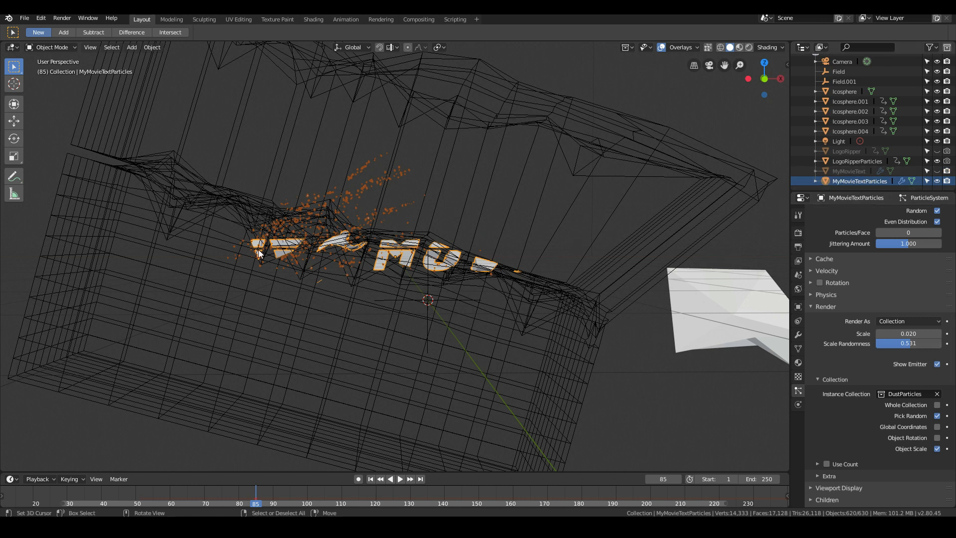
{"action": "scroll", "coordinate": [411, 267], "scroll_direction": "up", "scroll_amount": 2}
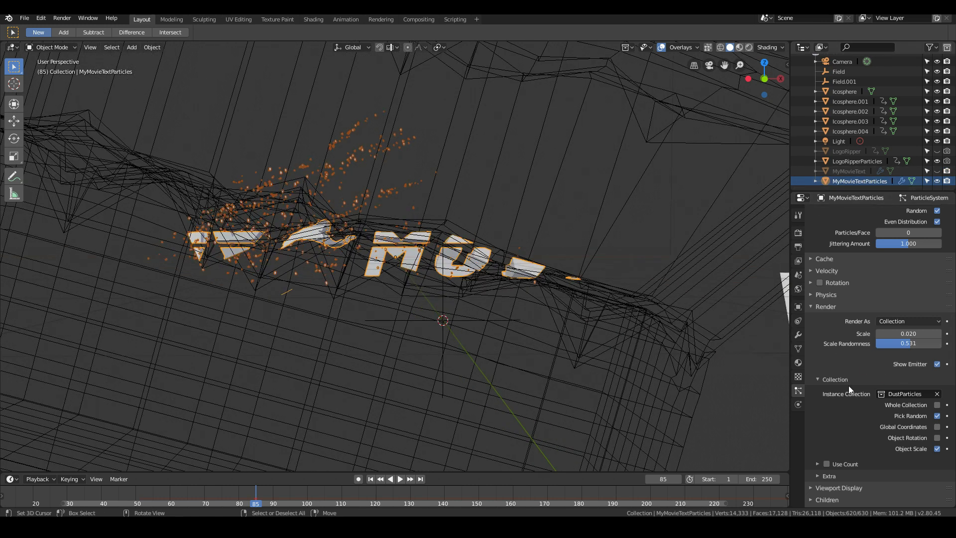
{"action": "scroll", "coordinate": [853, 363], "scroll_direction": "up", "scroll_amount": 5}
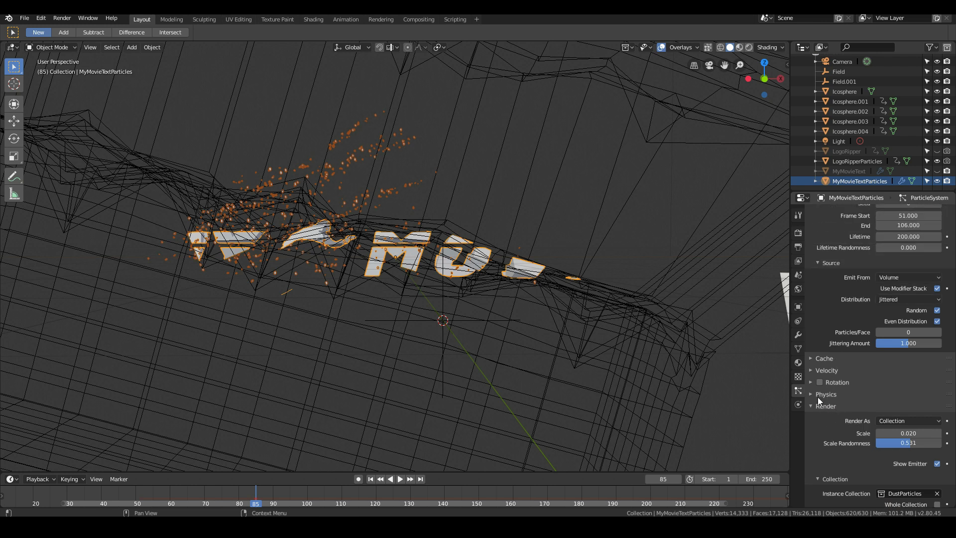
{"action": "scroll", "coordinate": [818, 379], "scroll_direction": "up", "scroll_amount": 3}
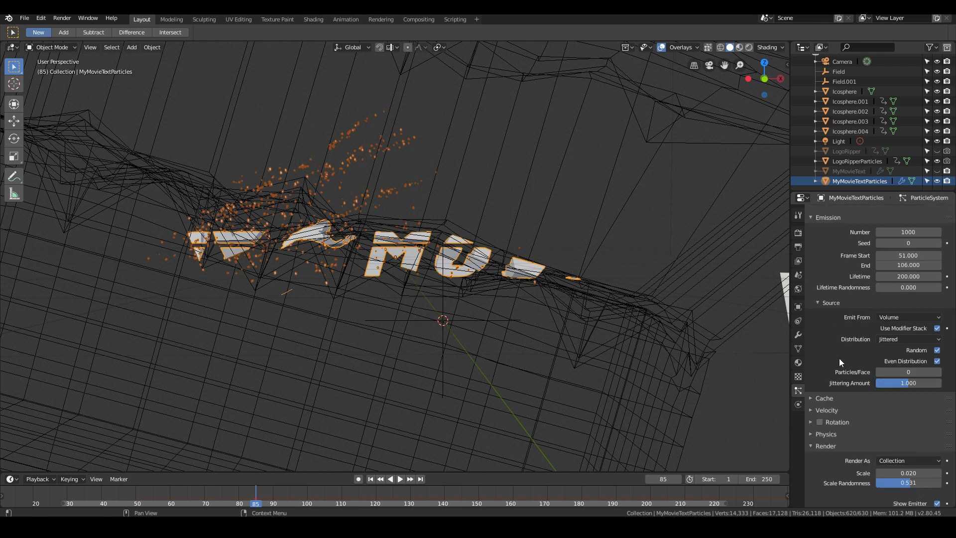
{"action": "scroll", "coordinate": [839, 357], "scroll_direction": "down", "scroll_amount": 9}
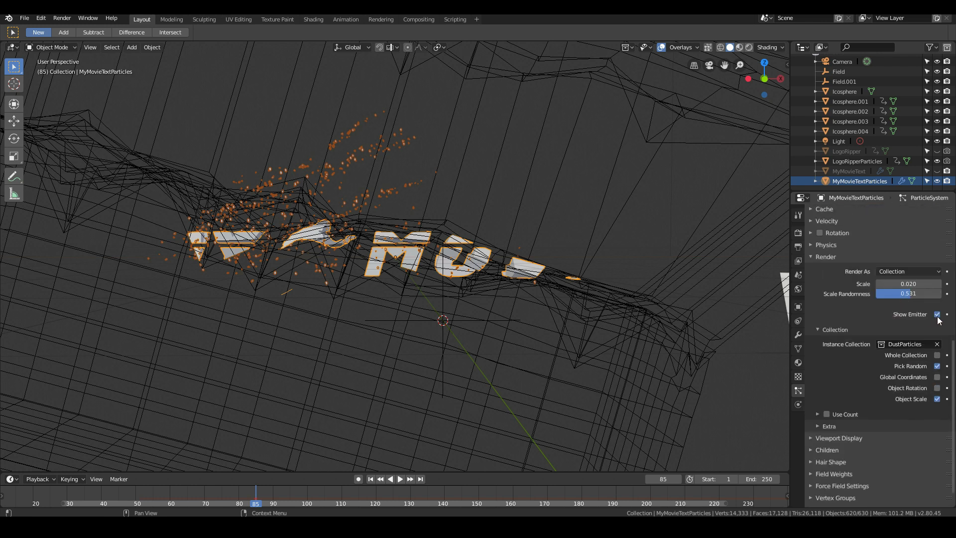
{"action": "left_click", "coordinate": [937, 315]}
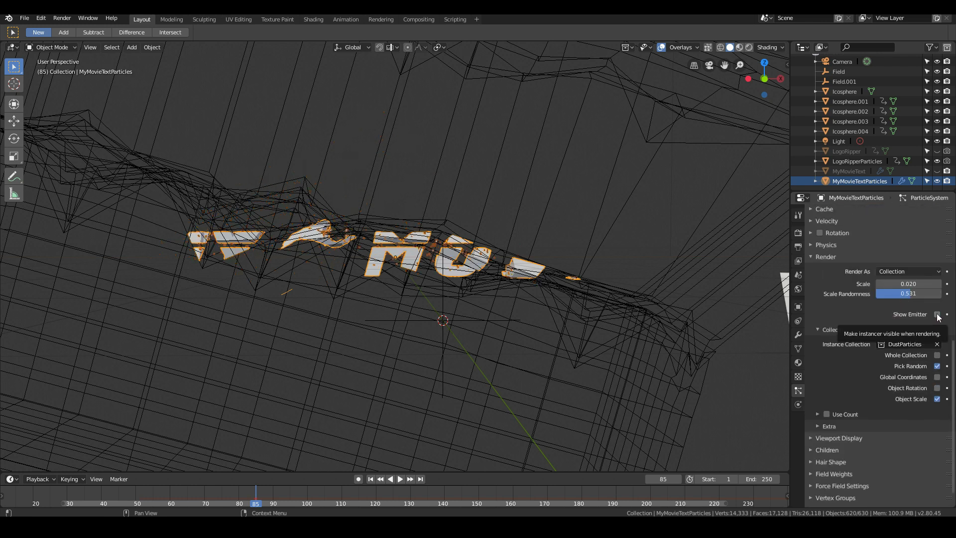
- Move the playhead to frame 43 and play the particle animation from there
{"action": "left_click_drag", "start_coordinate": [238, 493], "coordinate": [160, 497]}
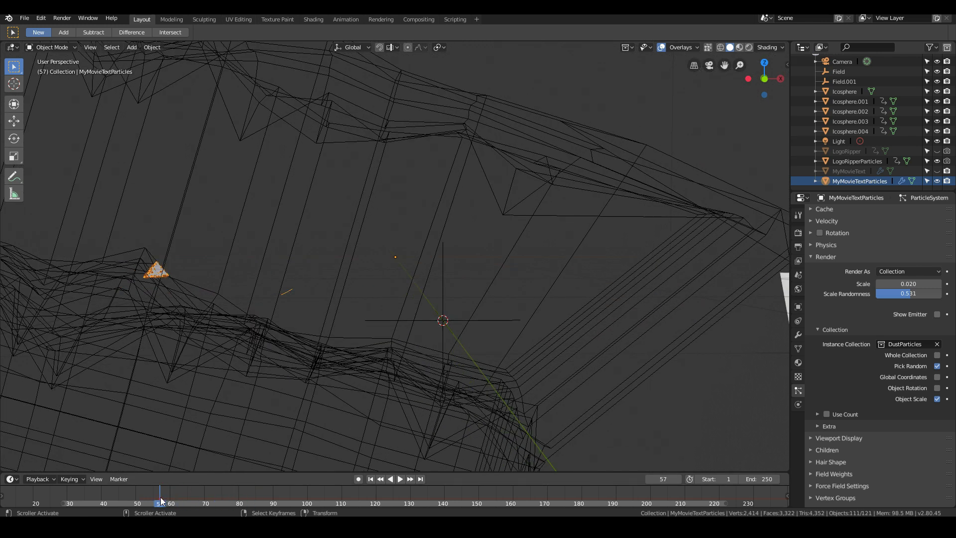
{"action": "left_click", "coordinate": [139, 492]}
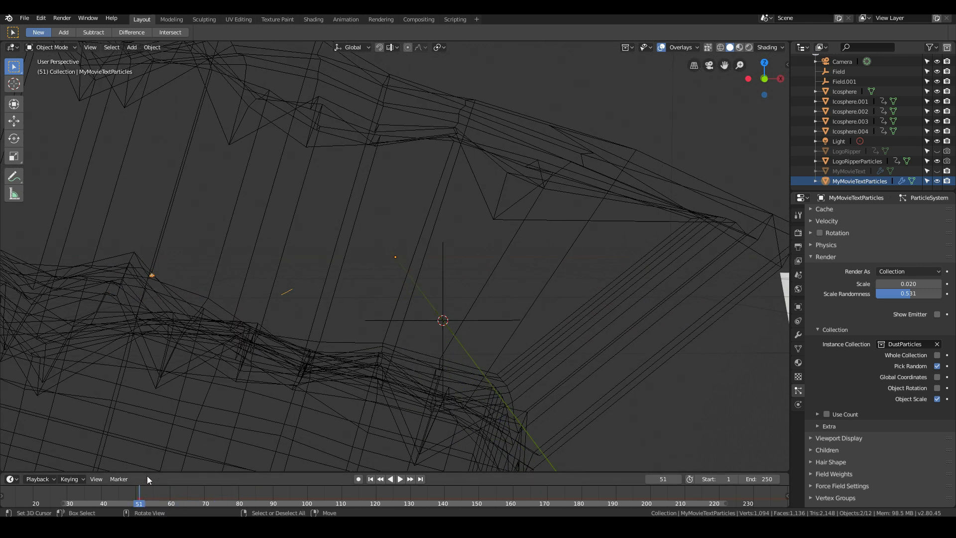
{"action": "left_click", "coordinate": [112, 493]}
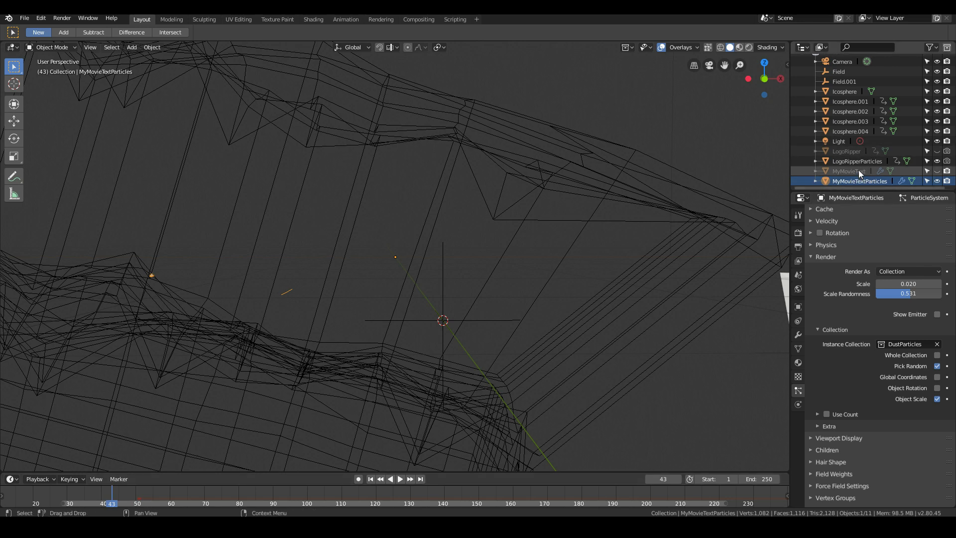
{"action": "key", "text": "space"}
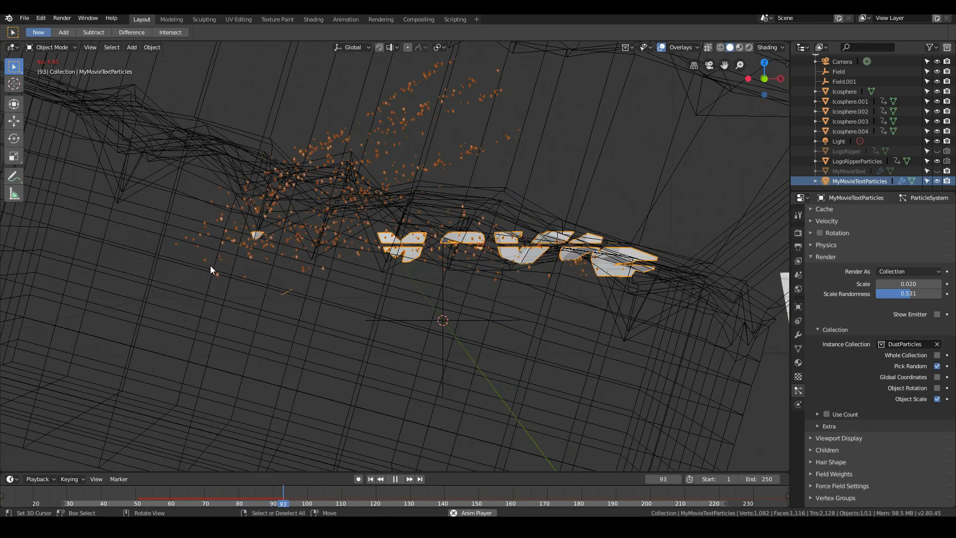
{"action": "key", "text": "Escape"}
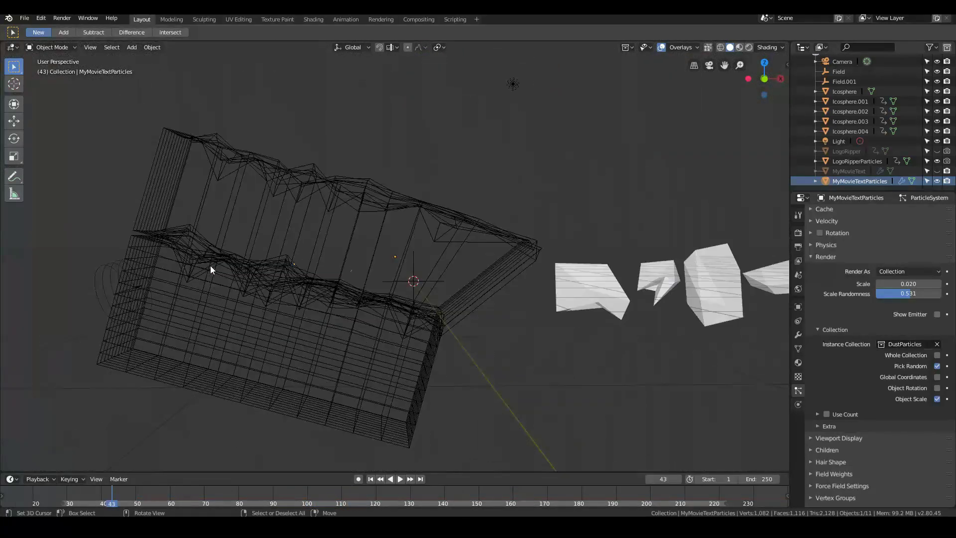
- Unhide MyMovieText in the viewport and play the animation with the full title
{"action": "left_click", "coordinate": [938, 172]}
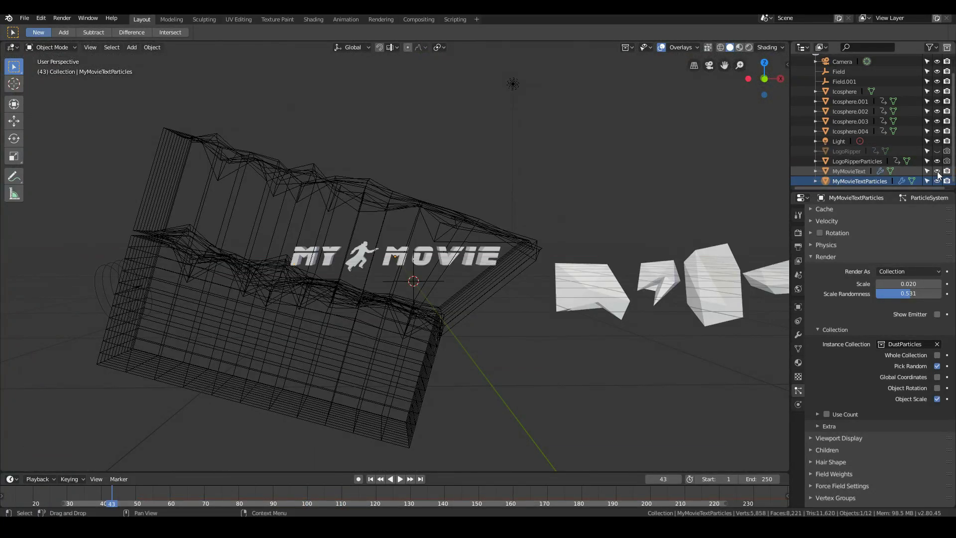
{"action": "key", "text": "space"}
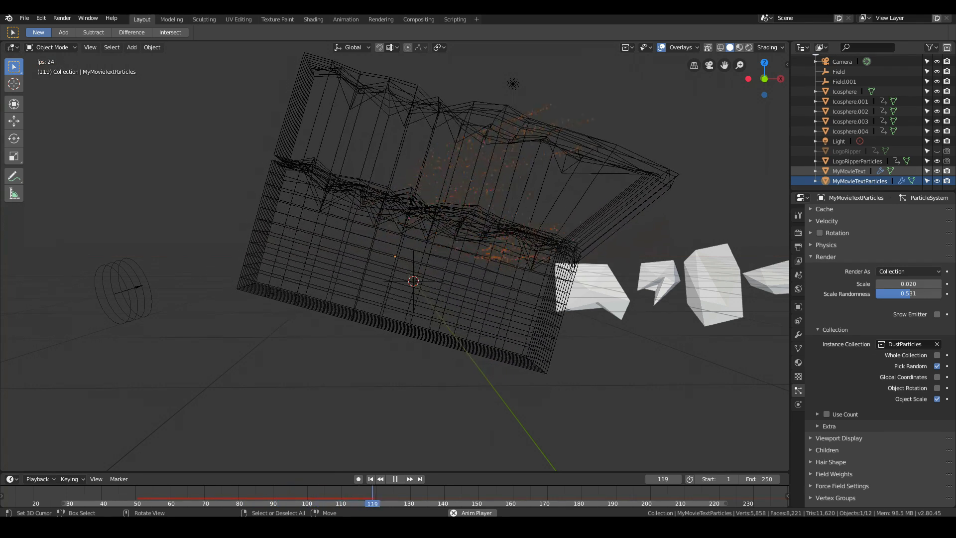
{"action": "key", "text": "Escape"}
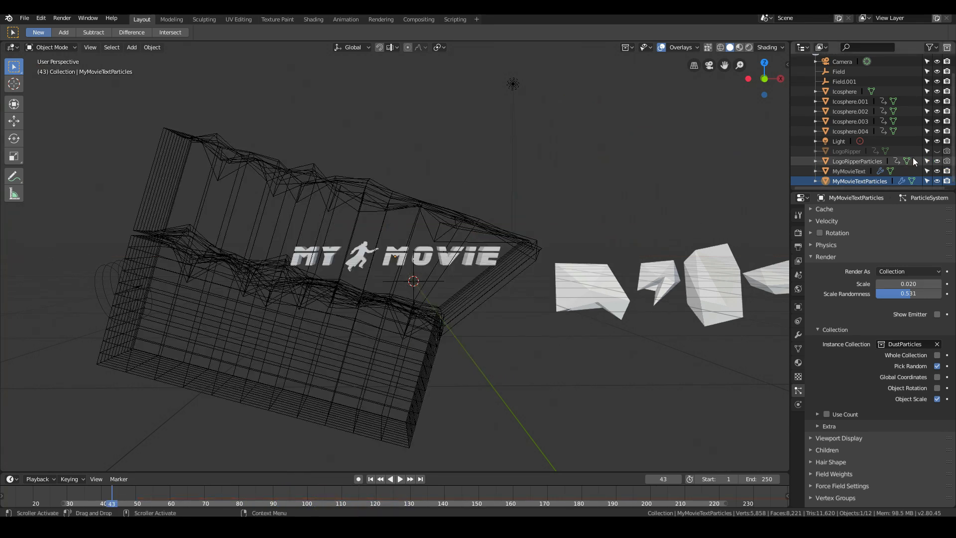
- Hide LogoRipperParticles in the viewport and replay the title dissolving into rock dust
{"action": "left_click", "coordinate": [937, 160]}
{"action": "key", "text": "space"}
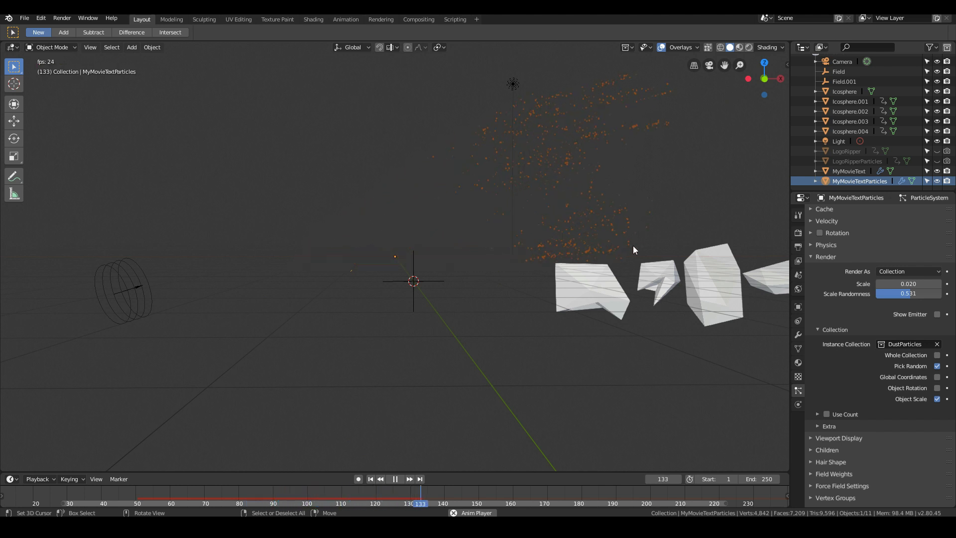
{"action": "key", "text": "Escape"}
{"action": "scroll", "coordinate": [632, 246], "scroll_direction": "up", "scroll_amount": 3}
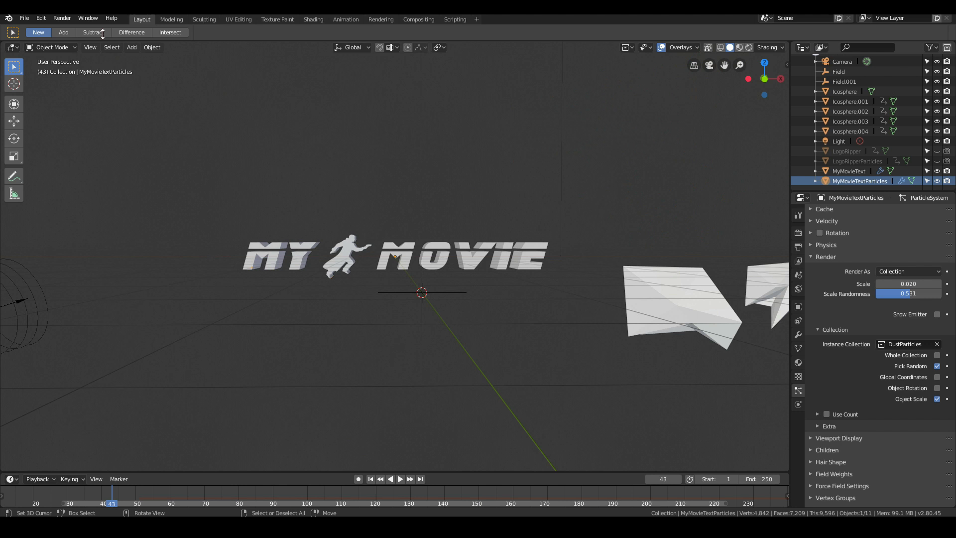
- Save the file and return to the camera view
{"action": "left_click", "coordinate": [24, 18]}
{"action": "left_click", "coordinate": [40, 91]}
{"action": "key", "text": "KP_0"}
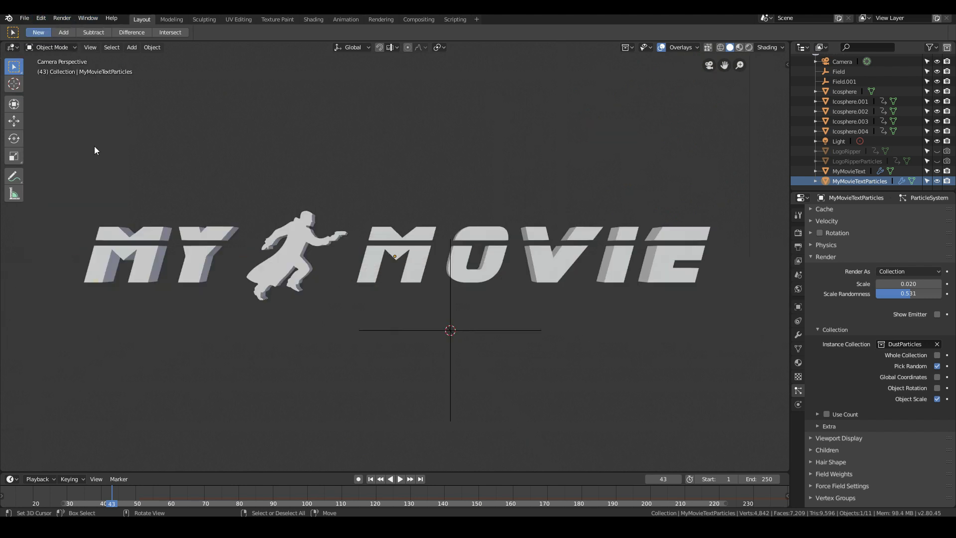
- Select all five source rock icospheres and delete their keyframes in the Animation workspace's Dope Sheet
{"action": "scroll", "coordinate": [692, 343], "scroll_direction": "down", "scroll_amount": 3}
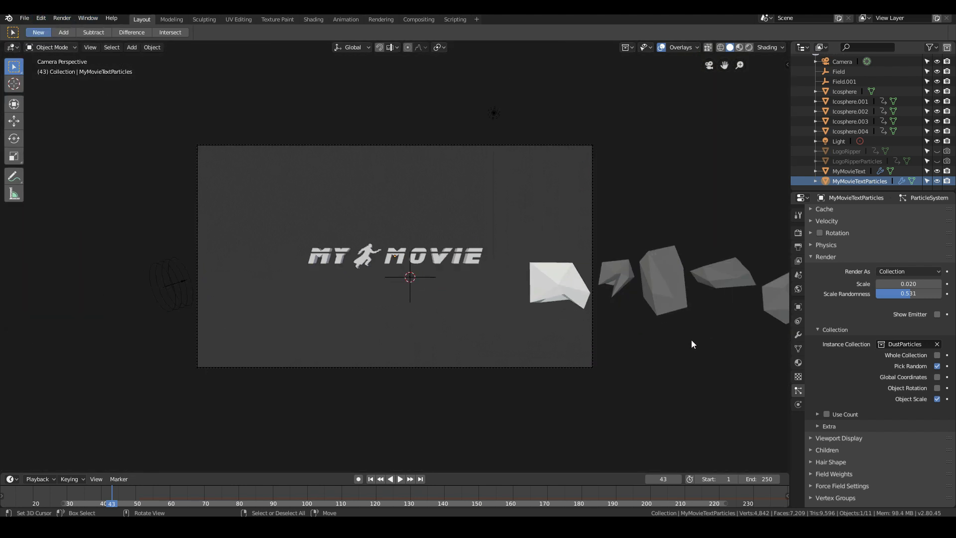
{"action": "left_click", "coordinate": [570, 292]}
{"action": "left_click", "coordinate": [614, 279], "text": "shift"}
{"action": "left_click", "coordinate": [663, 281], "text": "shift"}
{"action": "left_click", "coordinate": [710, 281], "text": "shift"}
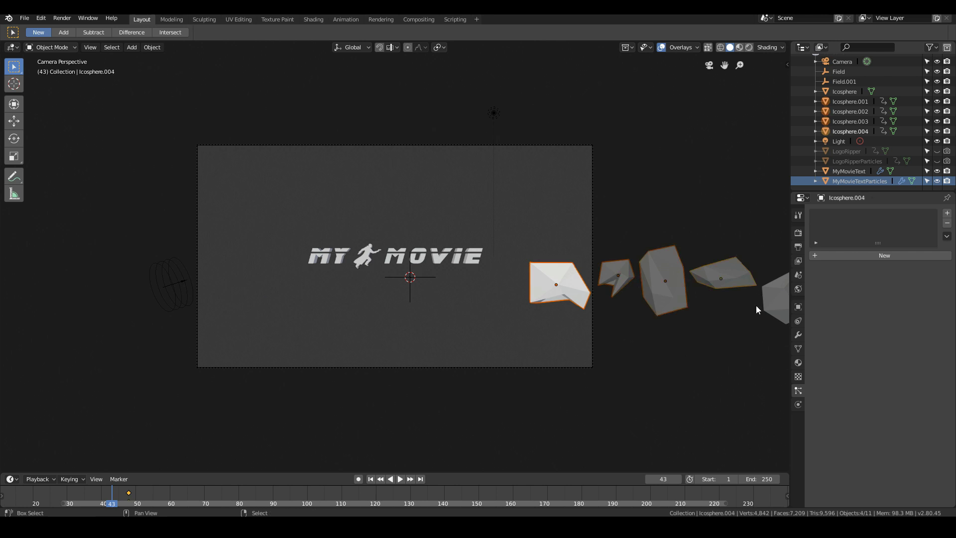
{"action": "scroll", "coordinate": [756, 309], "scroll_direction": "down", "scroll_amount": 4}
{"action": "left_click", "coordinate": [595, 281], "text": "shift"}
{"action": "key", "text": "KP_7"}
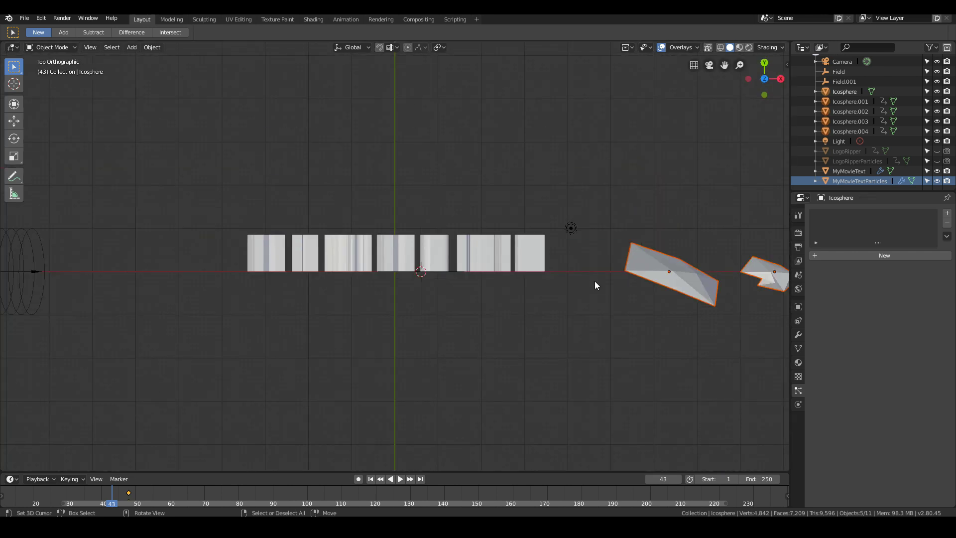
{"action": "scroll", "coordinate": [595, 282], "scroll_direction": "down", "scroll_amount": 8}
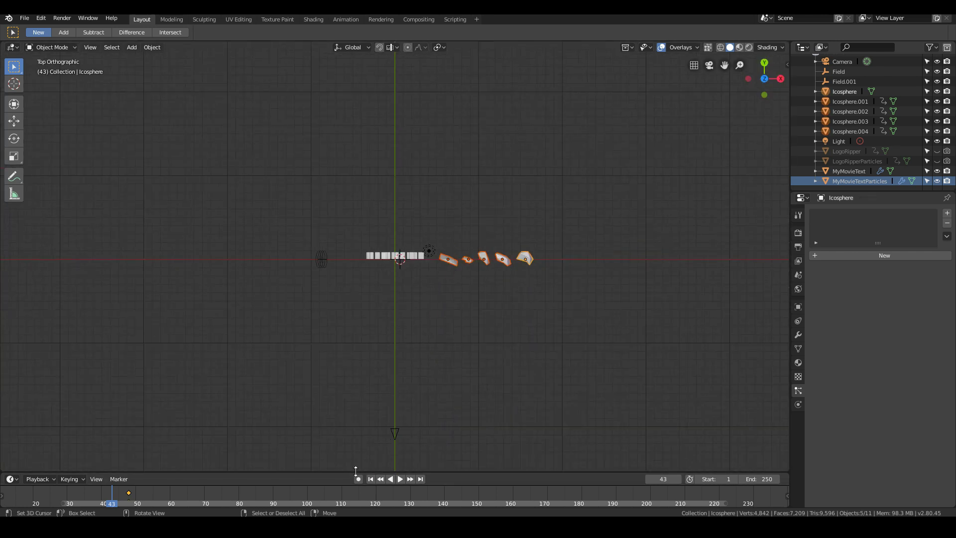
{"action": "right_click", "coordinate": [130, 492]}
{"action": "left_click", "coordinate": [333, 20]}
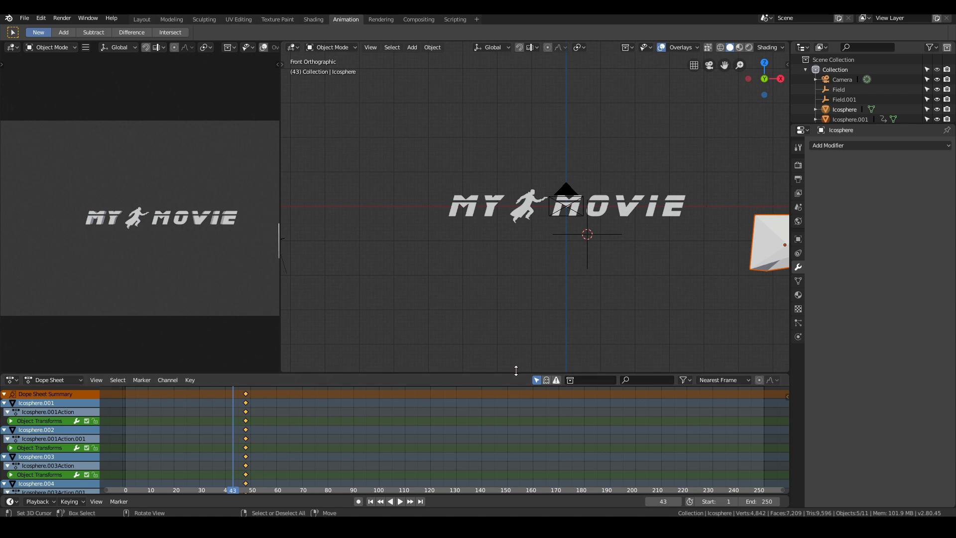
{"action": "scroll", "coordinate": [515, 349], "scroll_direction": "down", "scroll_amount": 5}
{"action": "middle_click_drag", "start_coordinate": [299, 432], "coordinate": [309, 405]}
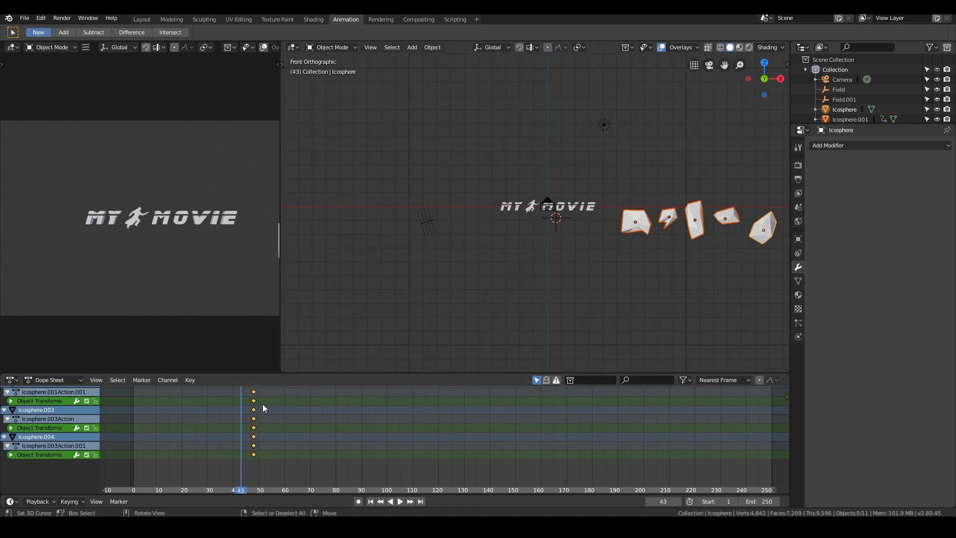
{"action": "key", "text": "x"}
{"action": "left_click", "coordinate": [224, 405]}
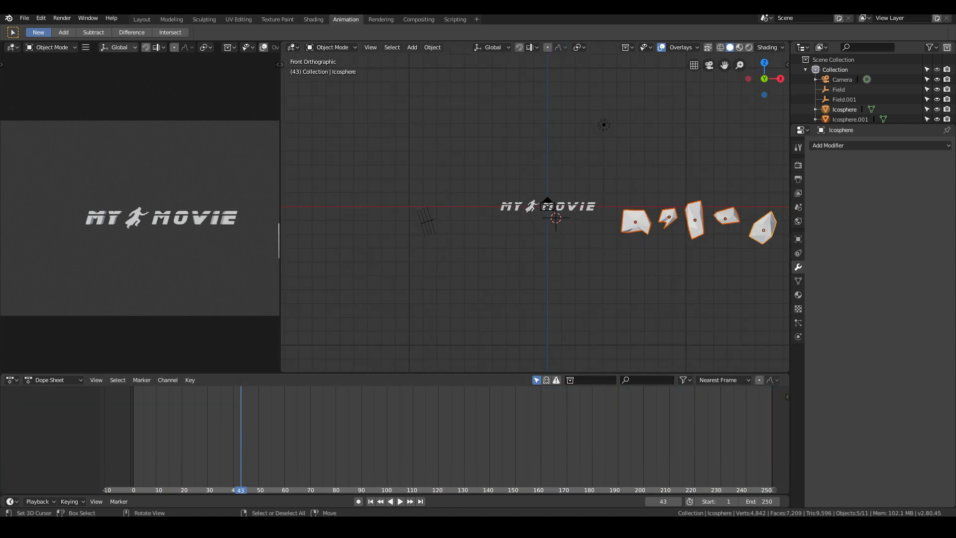
- In the Layout workspace's top view, move the five rocks about 23.8 m in X and -2.91 m in Y, outside the camera frame
{"action": "left_click", "coordinate": [142, 19]}
{"action": "key", "text": "g"}
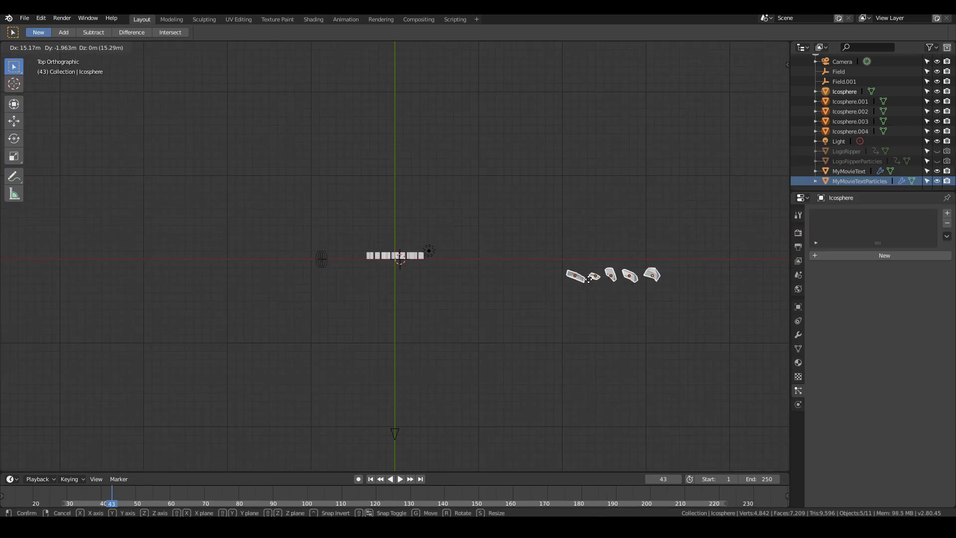
{"action": "left_click", "coordinate": [597, 291]}
{"action": "key", "text": "KP_0"}
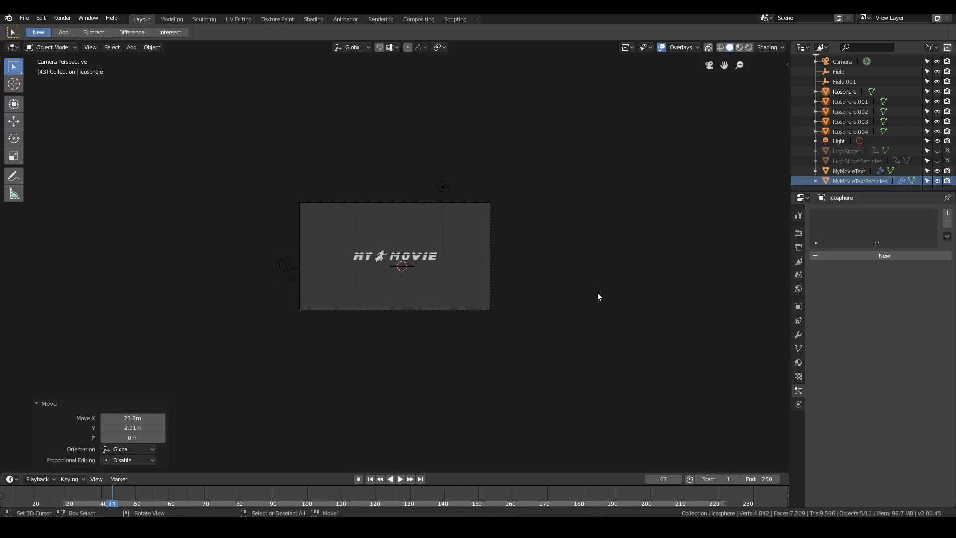
{"action": "key", "text": "Home"}
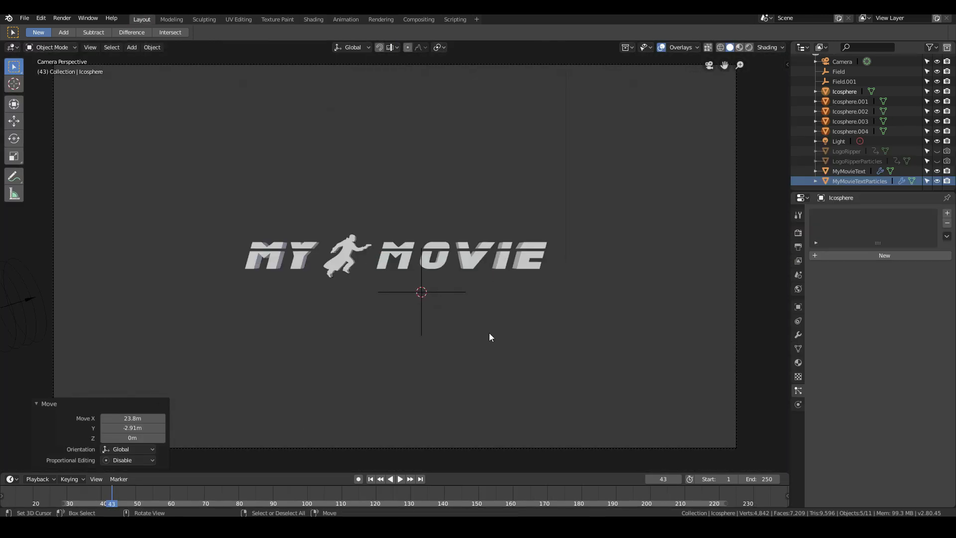
- Play the animation through the camera and save the file
{"action": "left_click", "coordinate": [401, 479]}
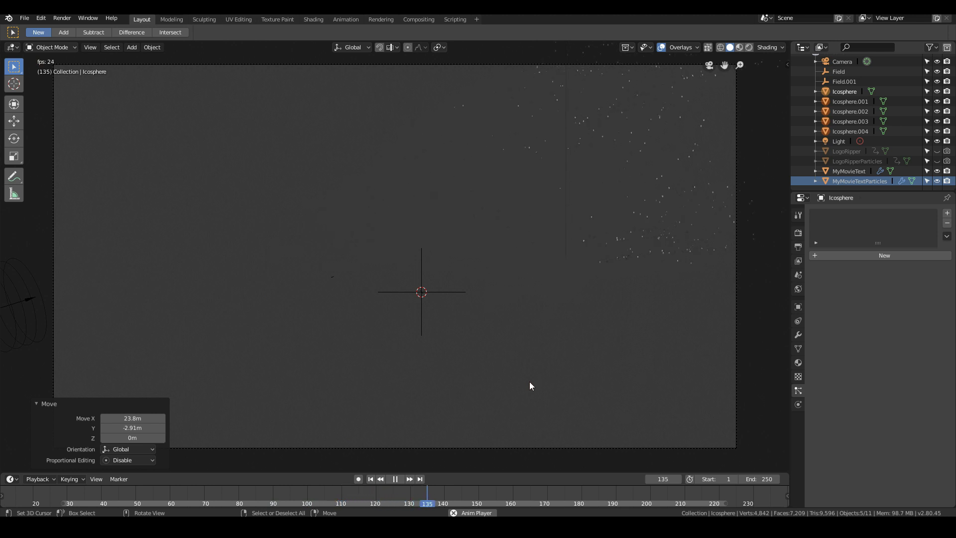
{"action": "key", "text": "Escape"}
{"action": "left_click", "coordinate": [24, 18]}
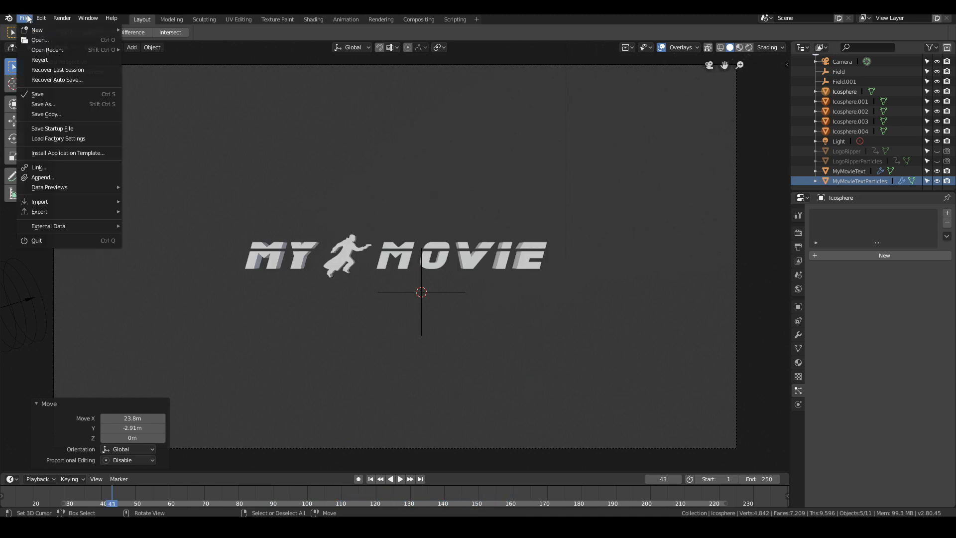
{"action": "left_click", "coordinate": [42, 96]}
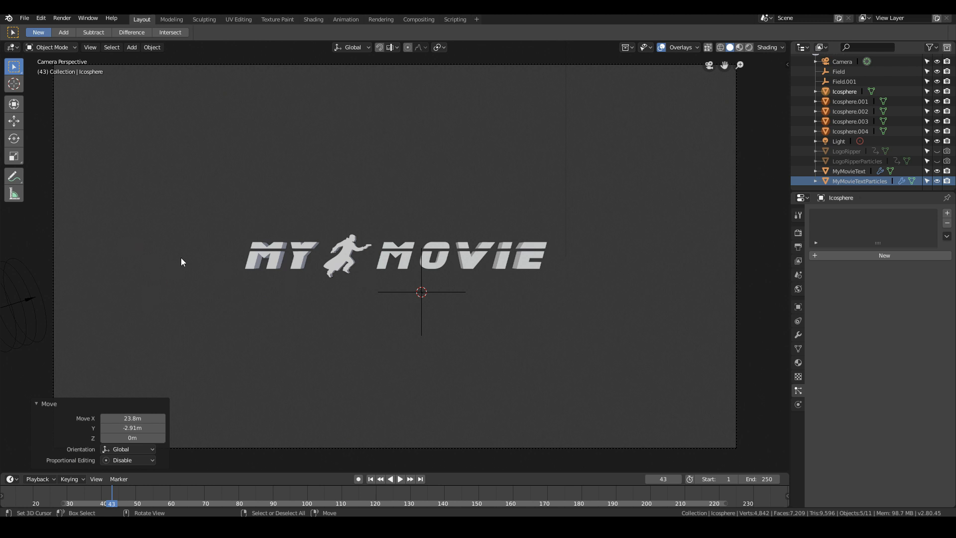
- In the top view, move the light about -4.04 m in X and 5.18 m in Y, centred behind the title
{"action": "scroll", "coordinate": [610, 107], "scroll_direction": "down", "scroll_amount": 2}
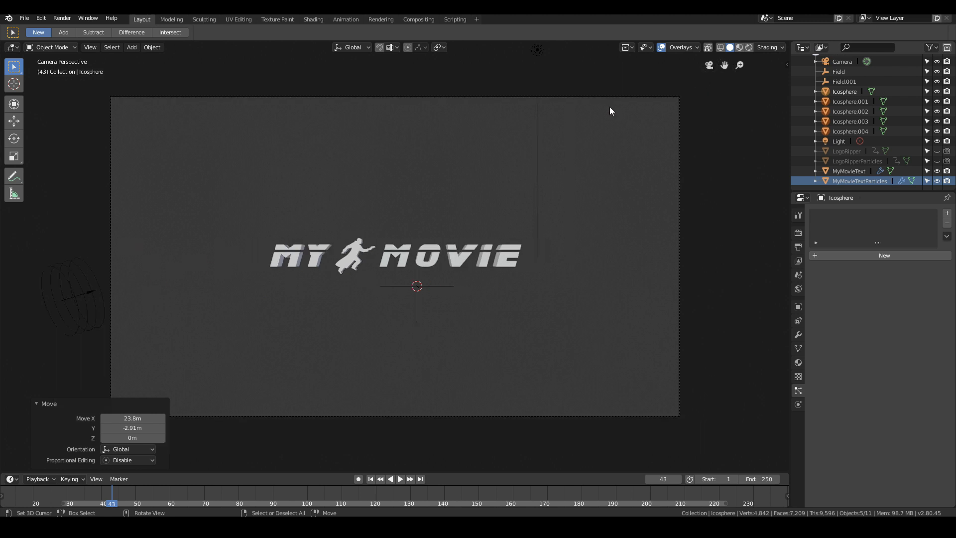
{"action": "left_click", "coordinate": [517, 82]}
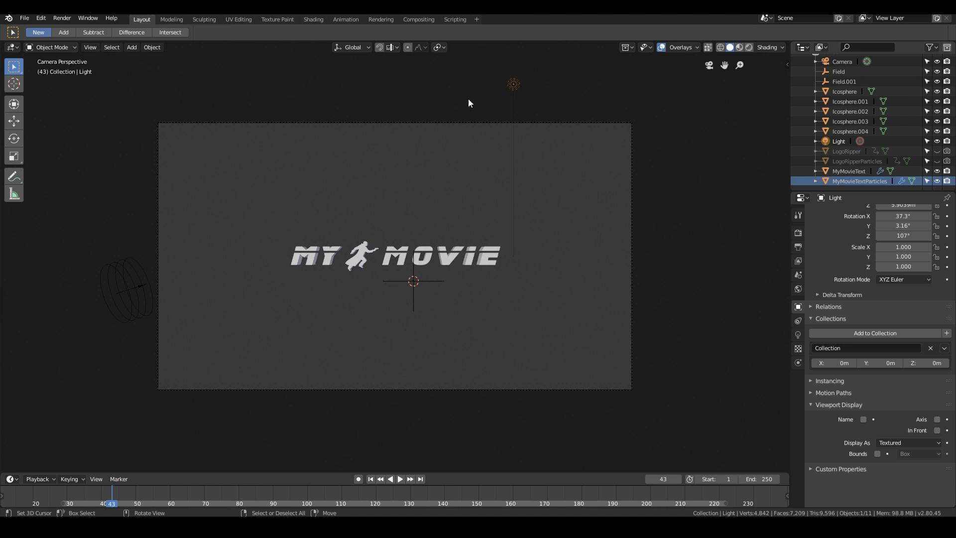
{"action": "middle_click_drag", "start_coordinate": [468, 103], "coordinate": [456, 150]}
{"action": "key", "text": "KP_7"}
{"action": "key", "text": "g"}
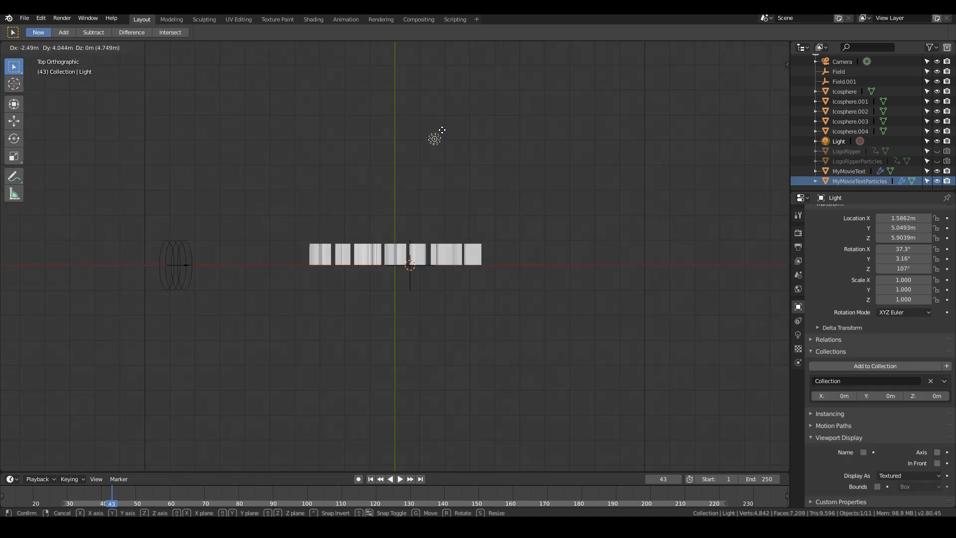
{"action": "left_click", "coordinate": [409, 112]}
{"action": "scroll", "coordinate": [408, 275], "scroll_direction": "down", "scroll_amount": 8}
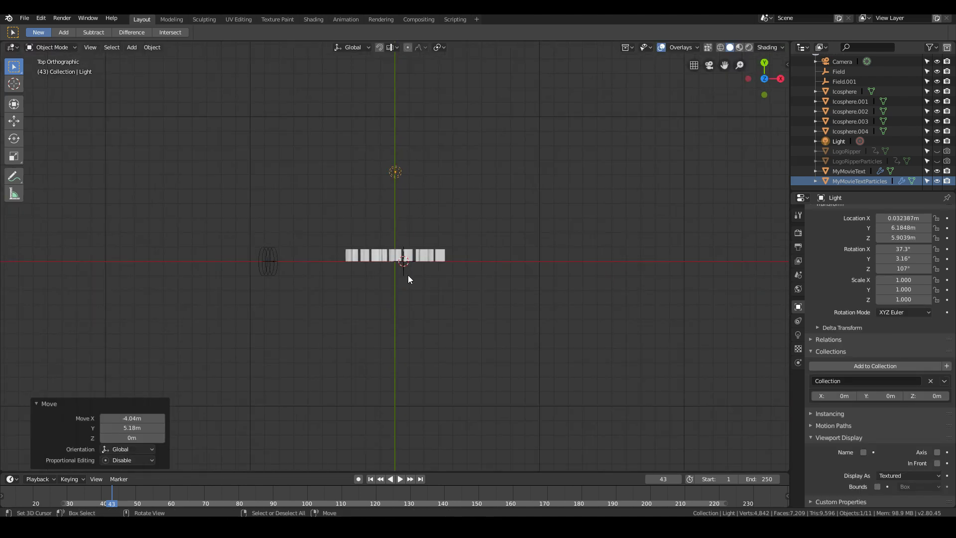
- In the top view, nudge the light about -0.115 m and then 0.0574 m in X to align it with the title's centre line
{"action": "scroll", "coordinate": [399, 343], "scroll_direction": "up", "scroll_amount": 5}
{"action": "scroll", "coordinate": [410, 364], "scroll_direction": "down", "scroll_amount": 2}
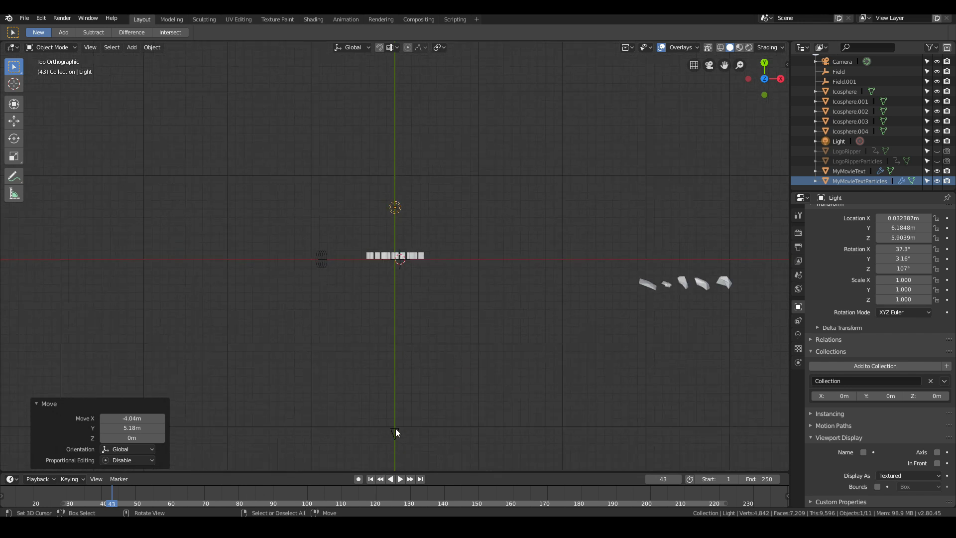
{"action": "scroll", "coordinate": [396, 428], "scroll_direction": "up", "scroll_amount": 4}
{"action": "key", "text": "g"}
{"action": "left_click", "coordinate": [402, 150]}
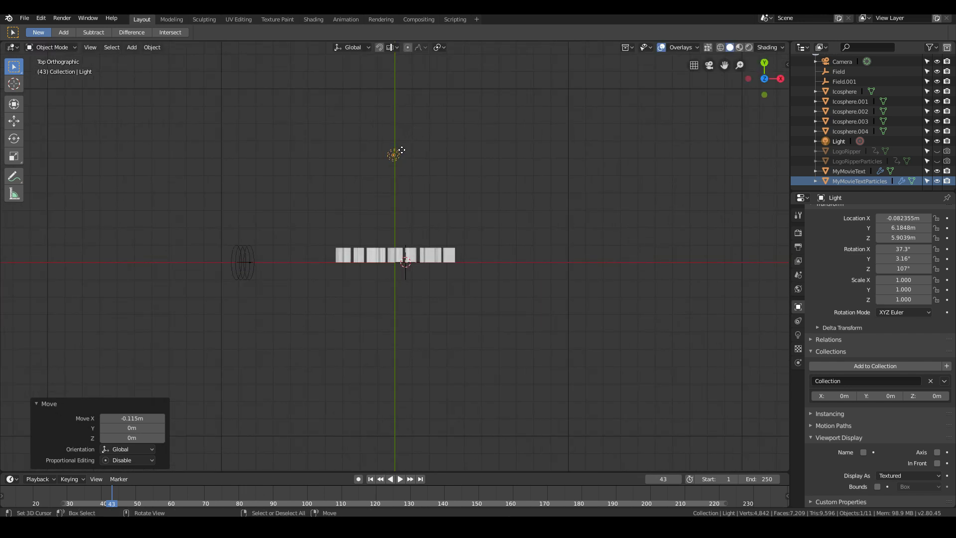
{"action": "key", "text": "g"}
{"action": "left_click", "coordinate": [403, 150]}
- In the camera view, lower the light about 5.84 m in Z and shift it 0.021 m in X, directly behind the lettering
{"action": "key", "text": "KP_0"}
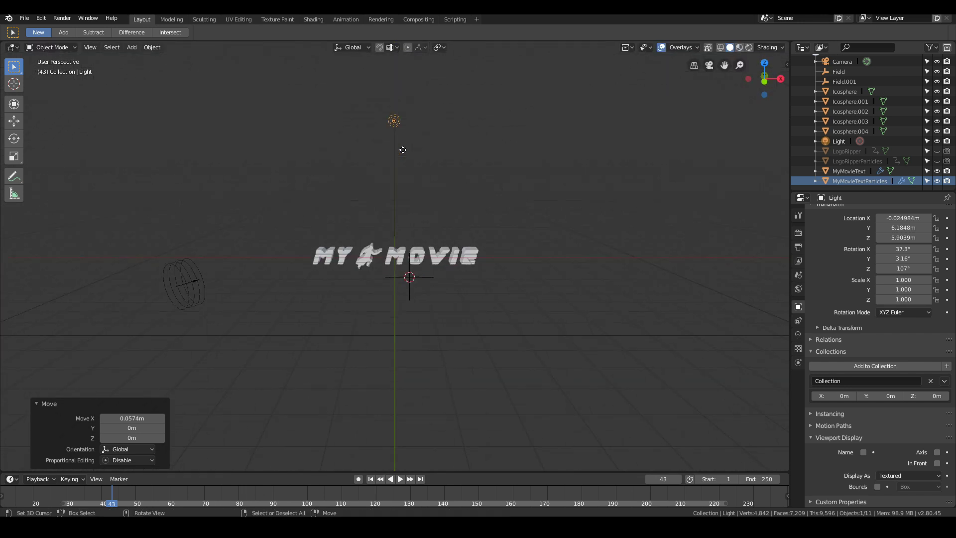
{"action": "key", "text": "g"}
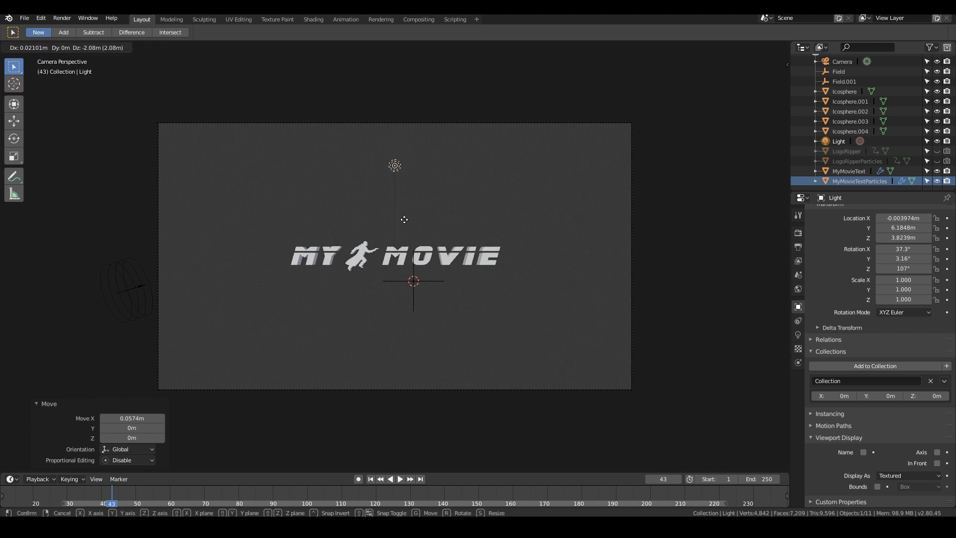
{"action": "left_click", "coordinate": [417, 293]}
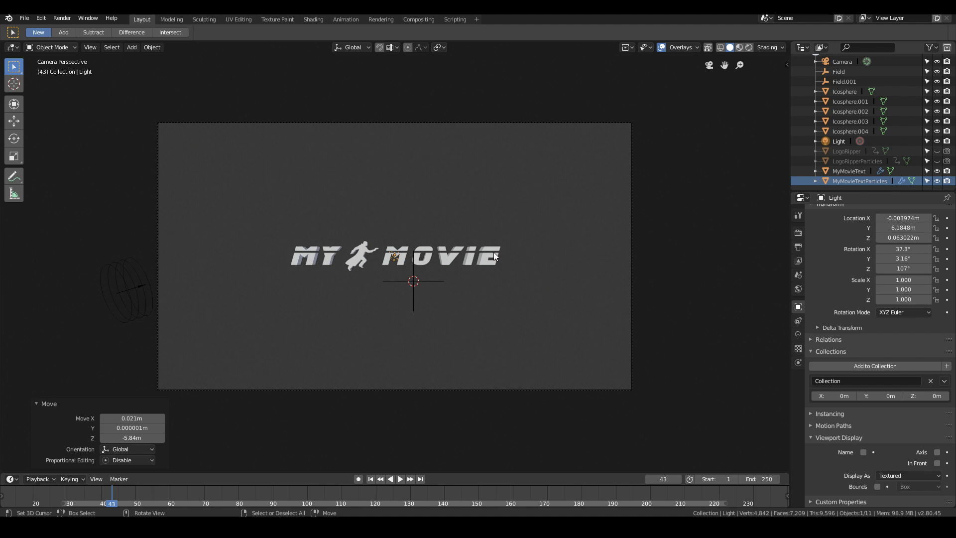
- In the Shading workspace, display the World shader nodes and delete the Background node
{"action": "left_click", "coordinate": [313, 20]}
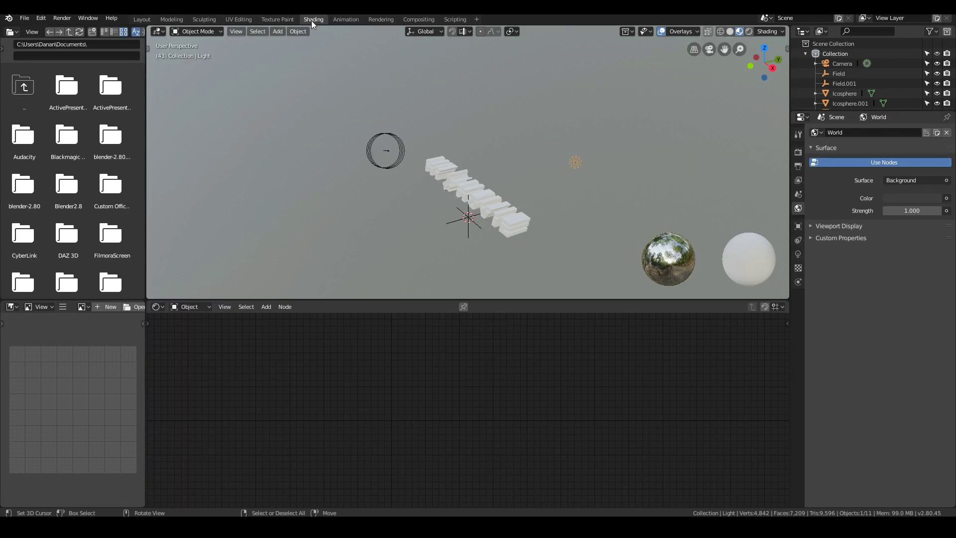
{"action": "left_click", "coordinate": [184, 307]}
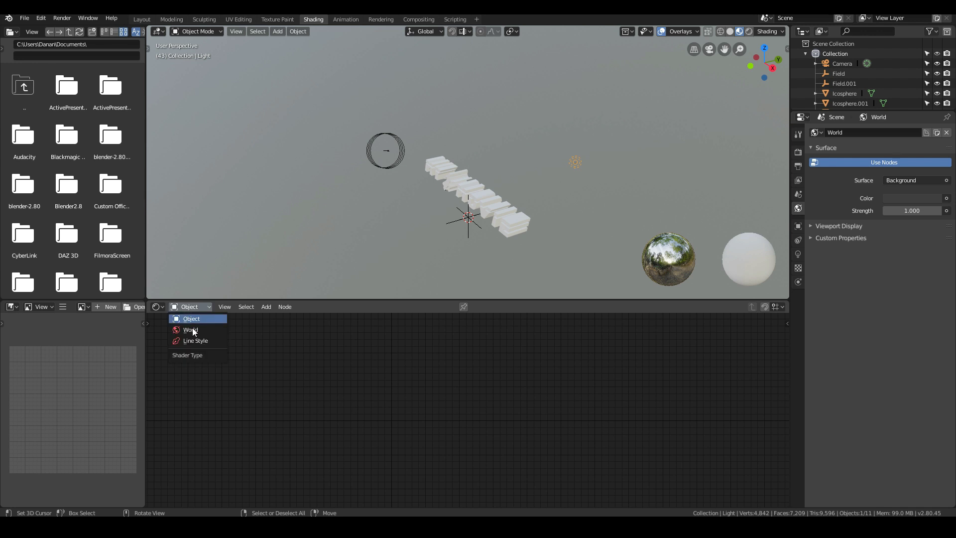
{"action": "left_click", "coordinate": [192, 328]}
{"action": "left_click", "coordinate": [414, 327]}
{"action": "key", "text": "x"}
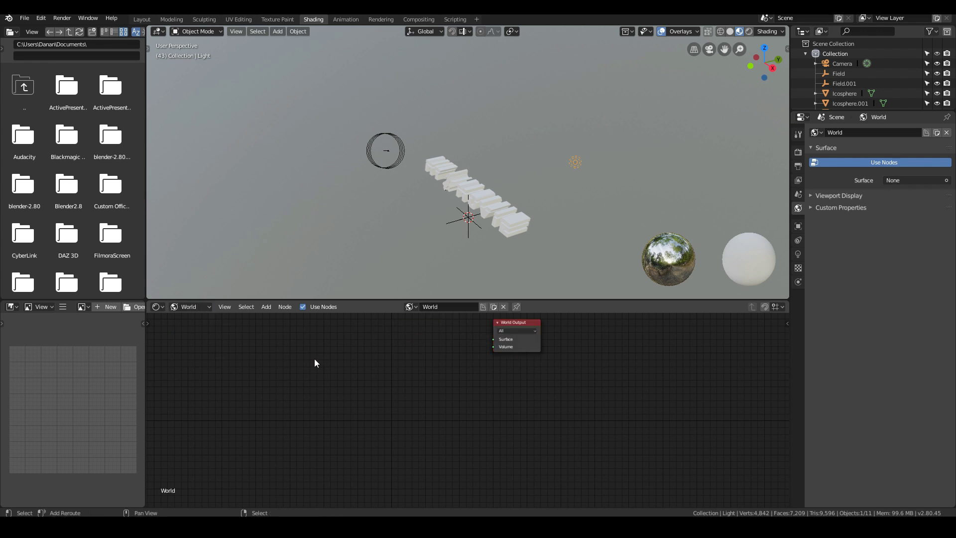
- Add a Volume Scatter node to the World shader and connect it to the World Output's Volume input
{"action": "key", "text": "shift+a"}
{"action": "mouse_move", "coordinate": [291, 394]}
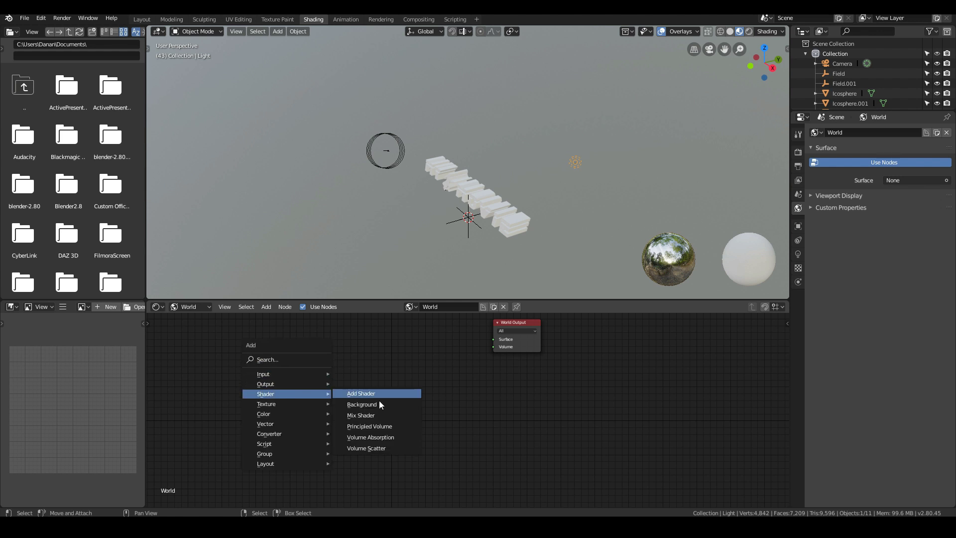
{"action": "left_click", "coordinate": [370, 447]}
{"action": "left_click", "coordinate": [334, 337]}
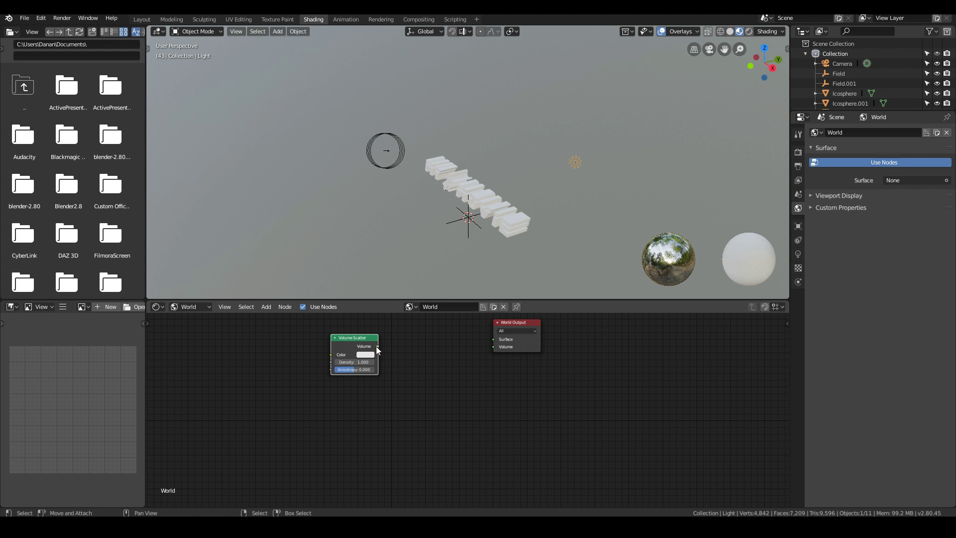
{"action": "left_click_drag", "start_coordinate": [378, 346], "coordinate": [494, 348]}
- Set the Volume Scatter node's density to 0.01
{"action": "left_click", "coordinate": [359, 362]}
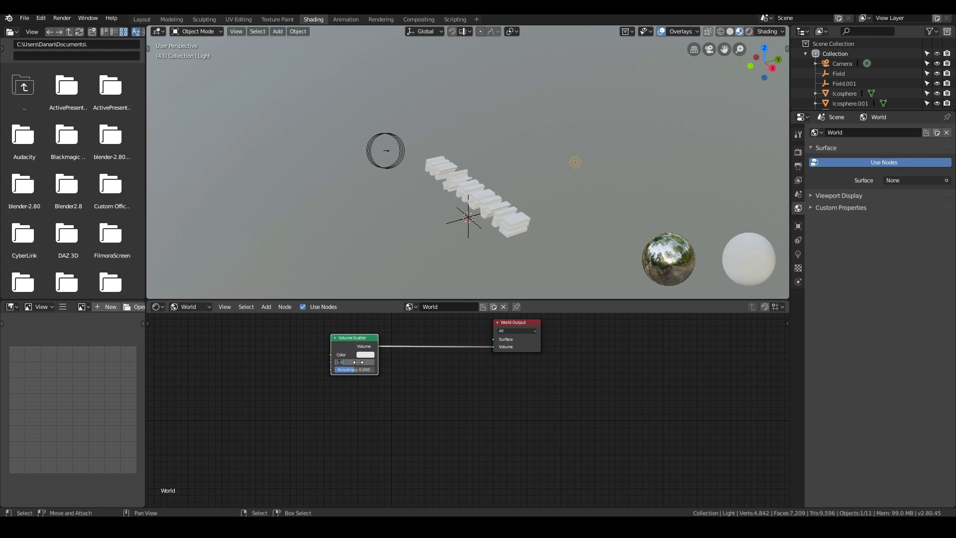
{"action": "type", "text": "0.01"}
{"action": "key", "text": "Return"}
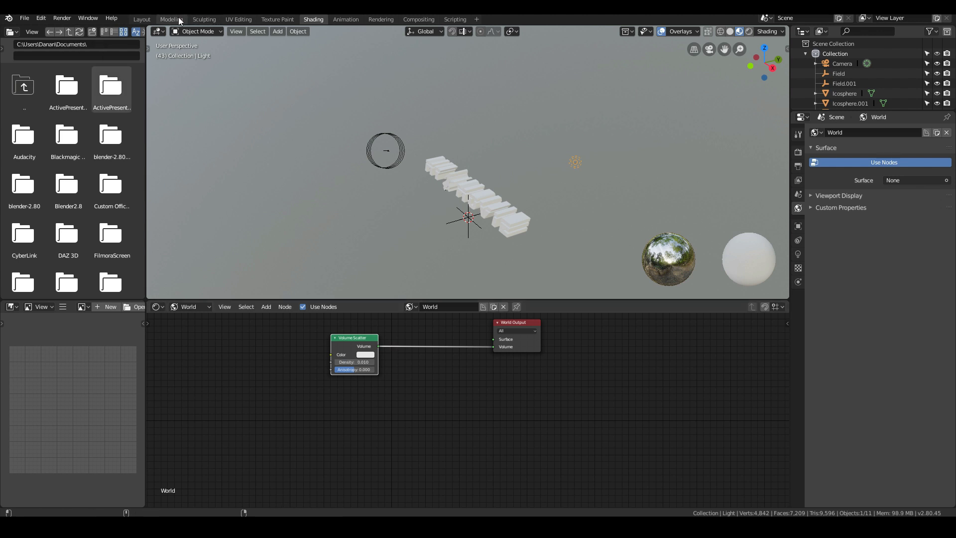
- Return to the Layout workspace and save the file
{"action": "left_click", "coordinate": [143, 19]}
{"action": "left_click", "coordinate": [23, 18]}
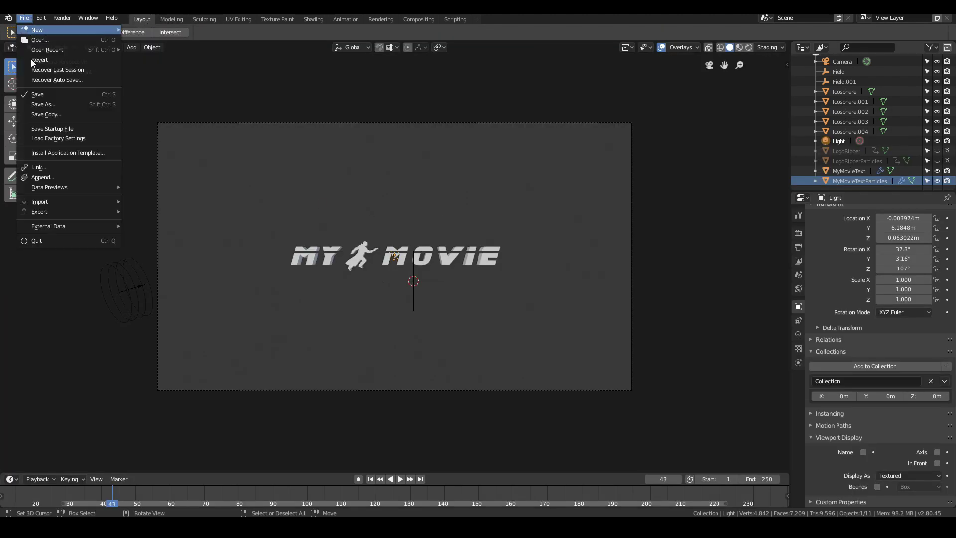
{"action": "left_click", "coordinate": [36, 95]}
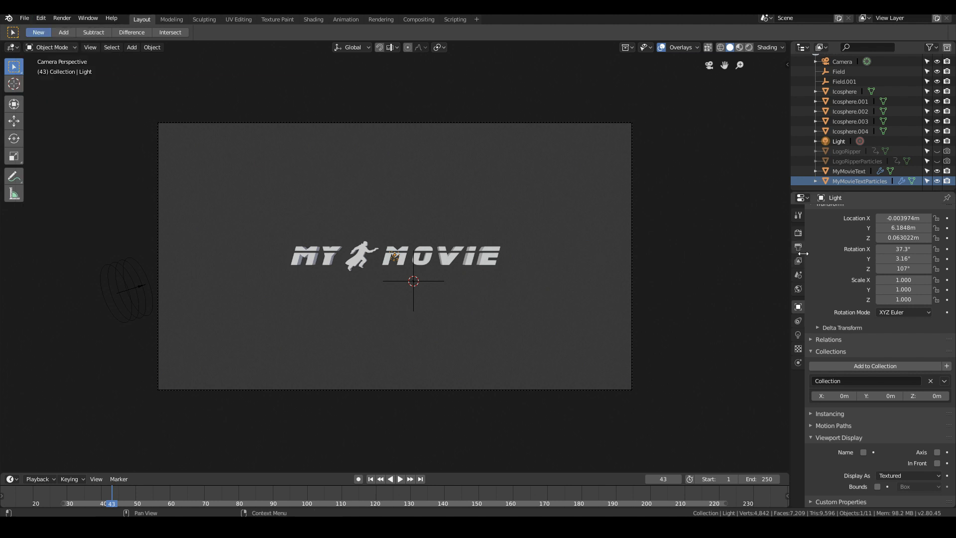
- Enable Volumetric and Volumetric Shadows in the Eevee render settings, and show the camera view in rendered shading
{"action": "left_click", "coordinate": [798, 234]}
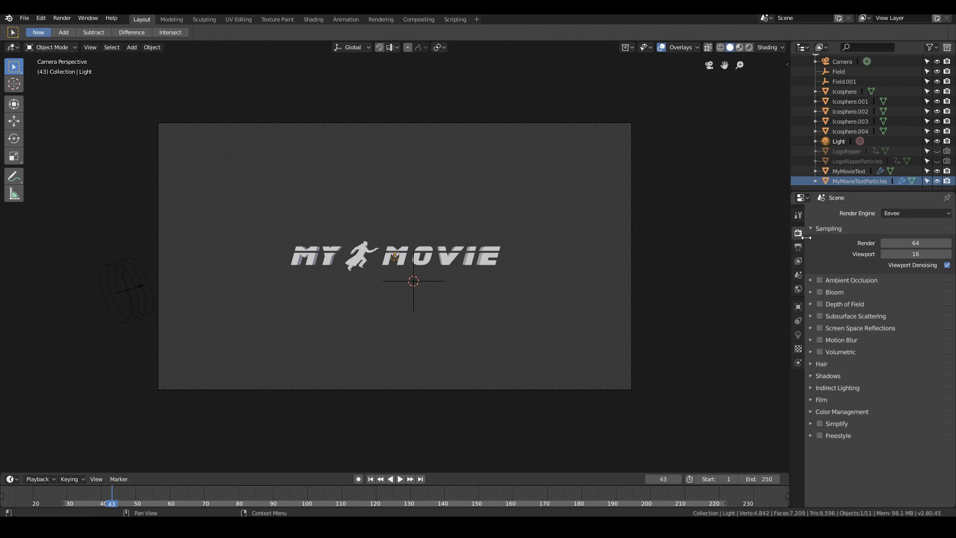
{"action": "left_click", "coordinate": [820, 351]}
{"action": "left_click", "coordinate": [809, 352]}
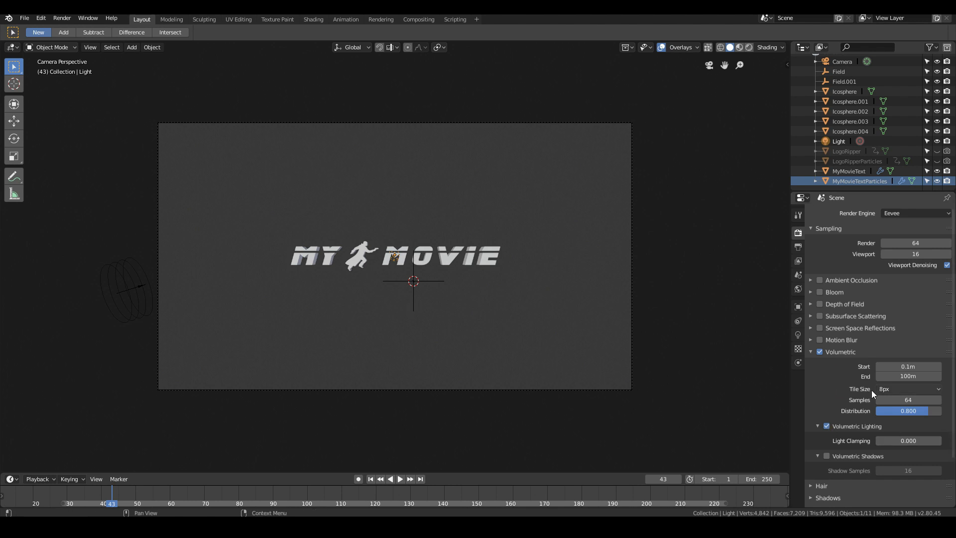
{"action": "left_click", "coordinate": [827, 457]}
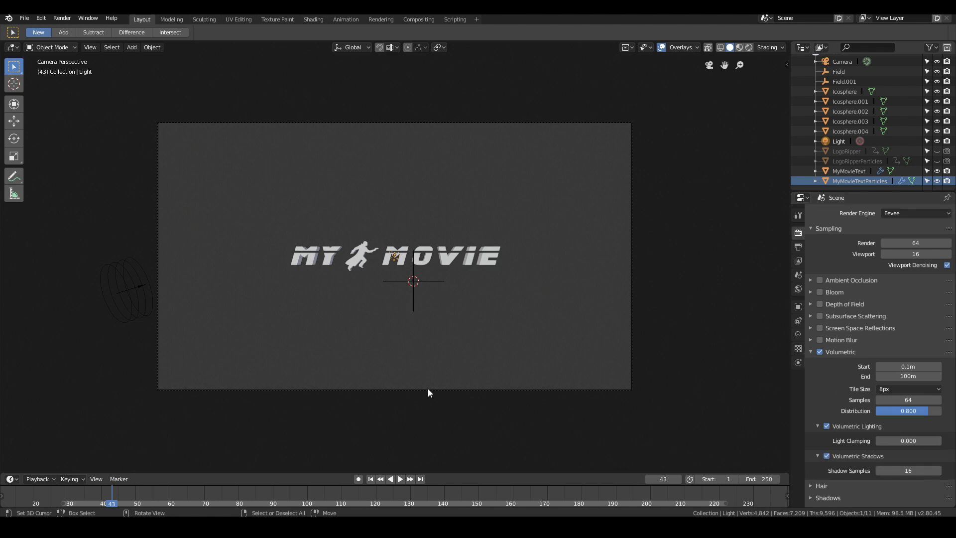
{"action": "left_click", "coordinate": [749, 48]}
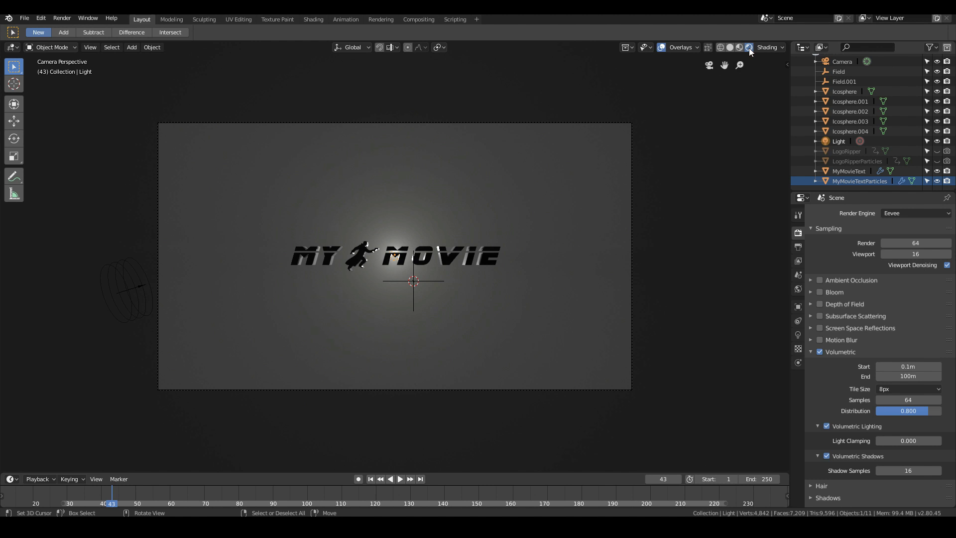
{"action": "scroll", "coordinate": [372, 287], "scroll_direction": "up", "scroll_amount": 3}
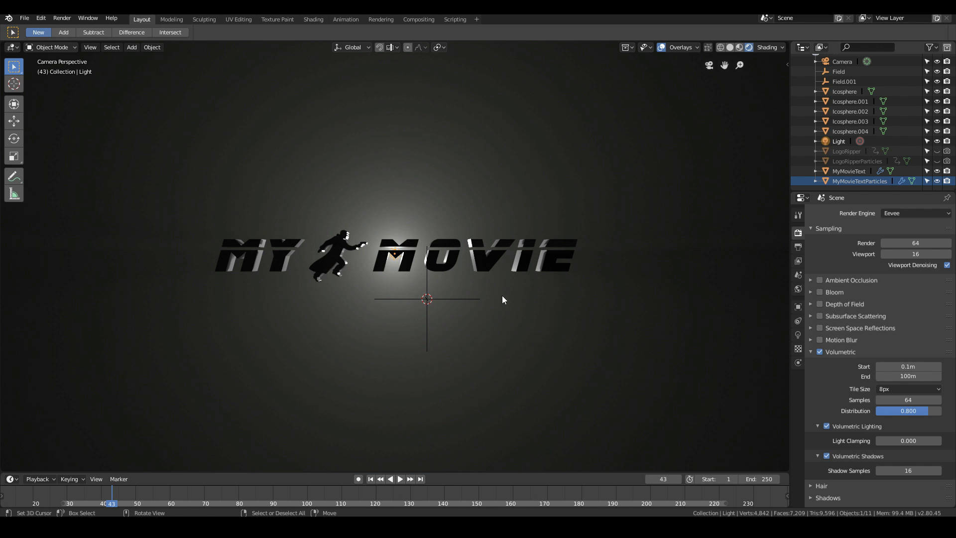
- Set the point light's colour to a pale blue with hue 0.632, saturation 0.217 and value 1.000
{"action": "left_click", "coordinate": [797, 334]}
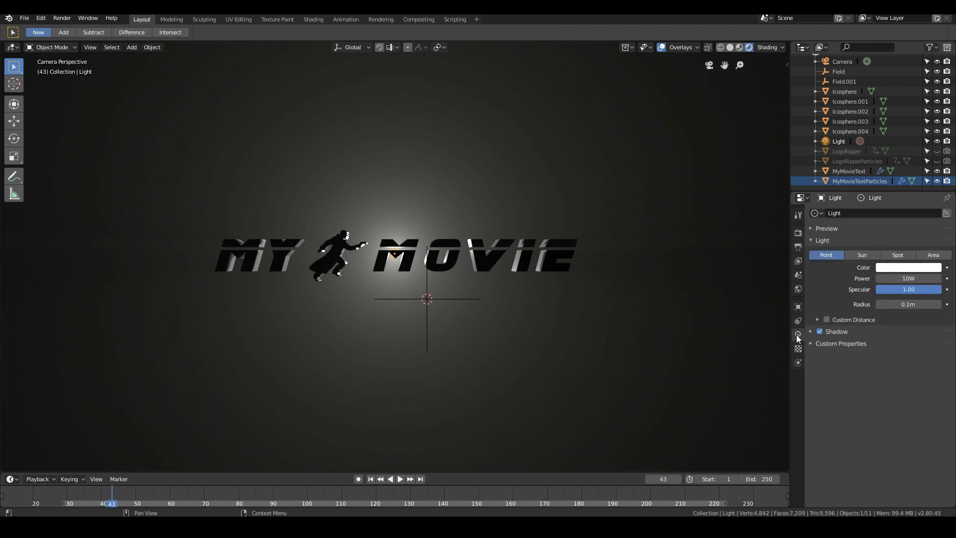
{"action": "left_click", "coordinate": [895, 270]}
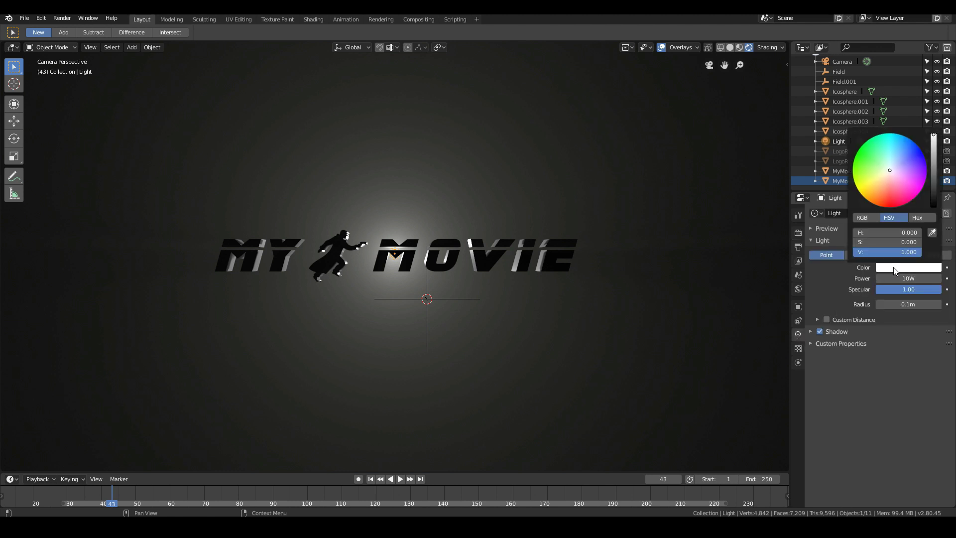
{"action": "left_click", "coordinate": [898, 165]}
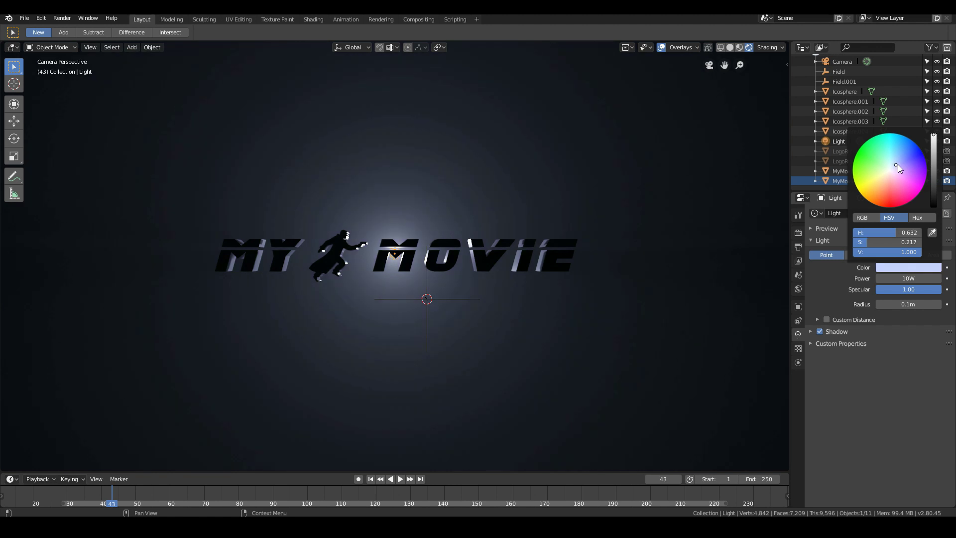
- Check the light in the top view, return to the full camera frame, and set the light's power to 15 W
{"action": "key", "text": "KP_7"}
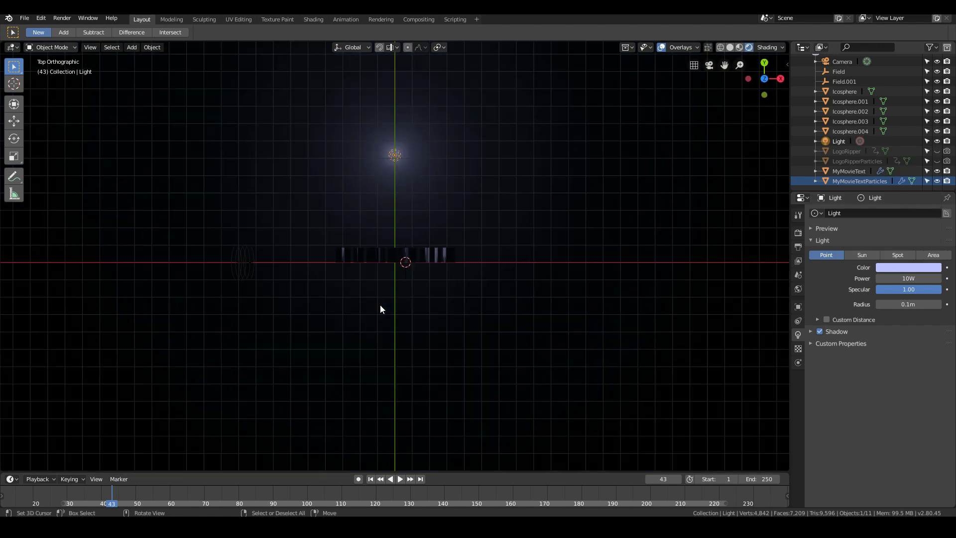
{"action": "key", "text": "KP_0"}
{"action": "key", "text": "Home"}
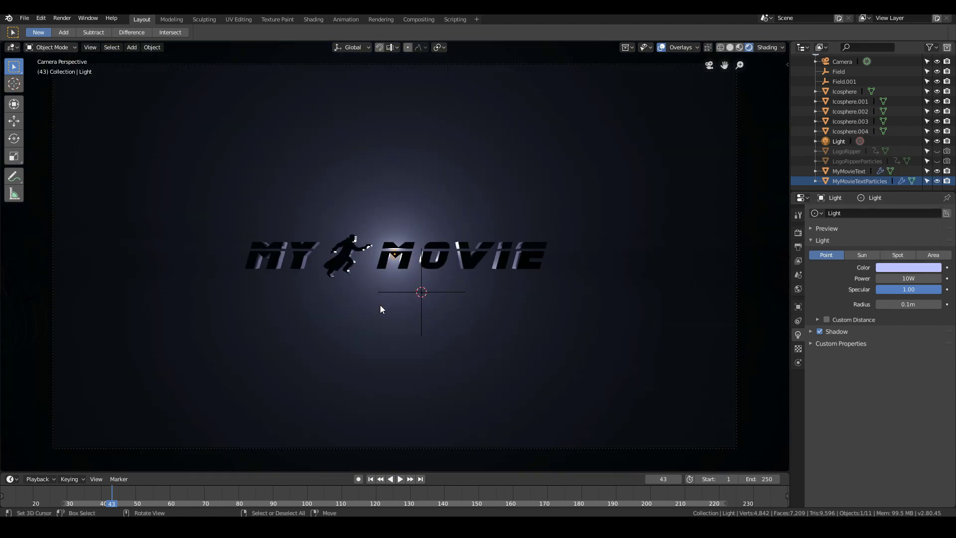
{"action": "left_click", "coordinate": [897, 280]}
{"action": "type", "text": "15"}
{"action": "key", "text": "Return"}
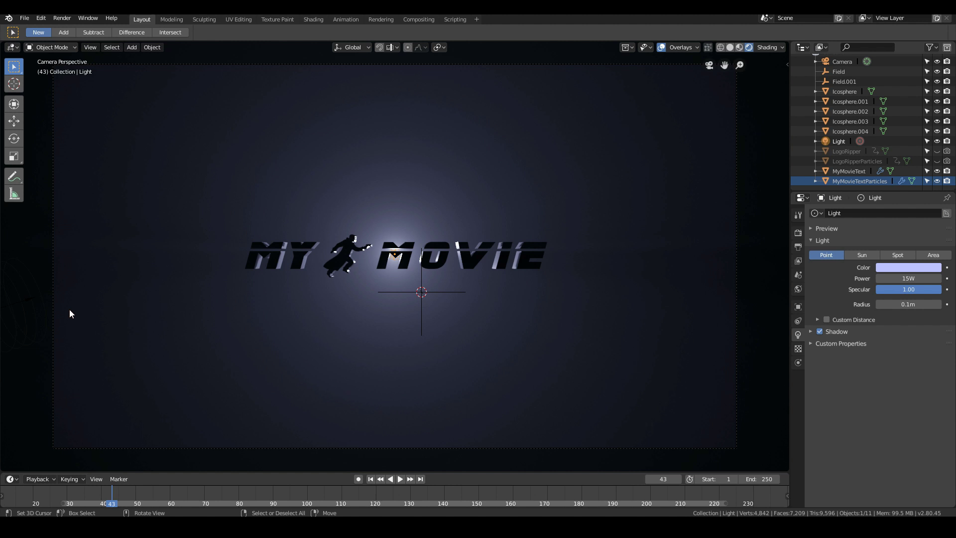
- Save the file, then preview the lit animation by playing it and scrubbing to frame 78
{"action": "left_click", "coordinate": [24, 17]}
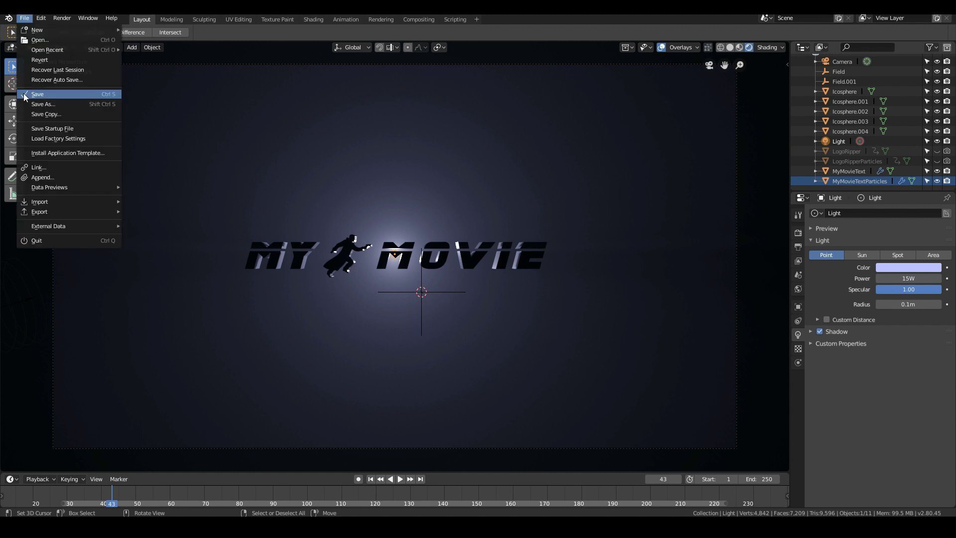
{"action": "key", "text": "space"}
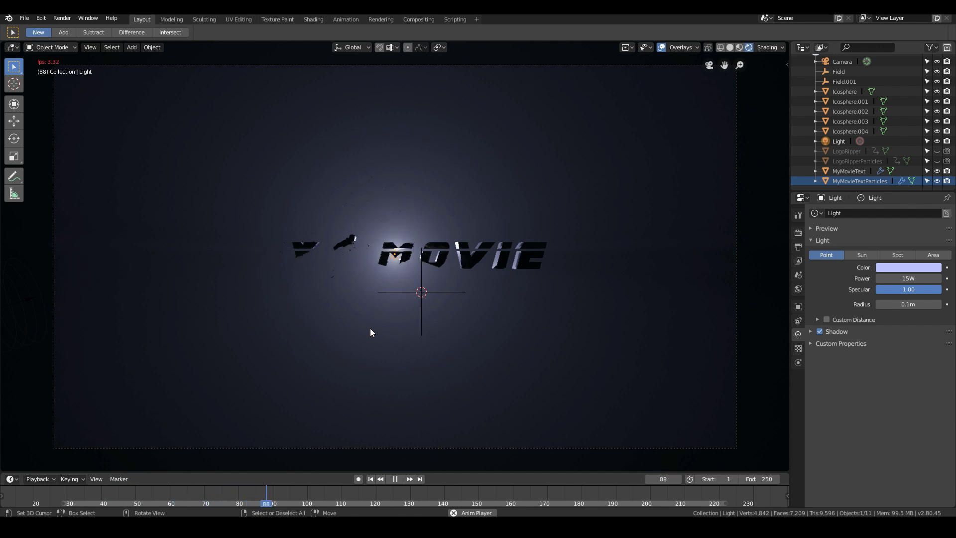
{"action": "left_click_drag", "start_coordinate": [106, 494], "coordinate": [232, 498]}
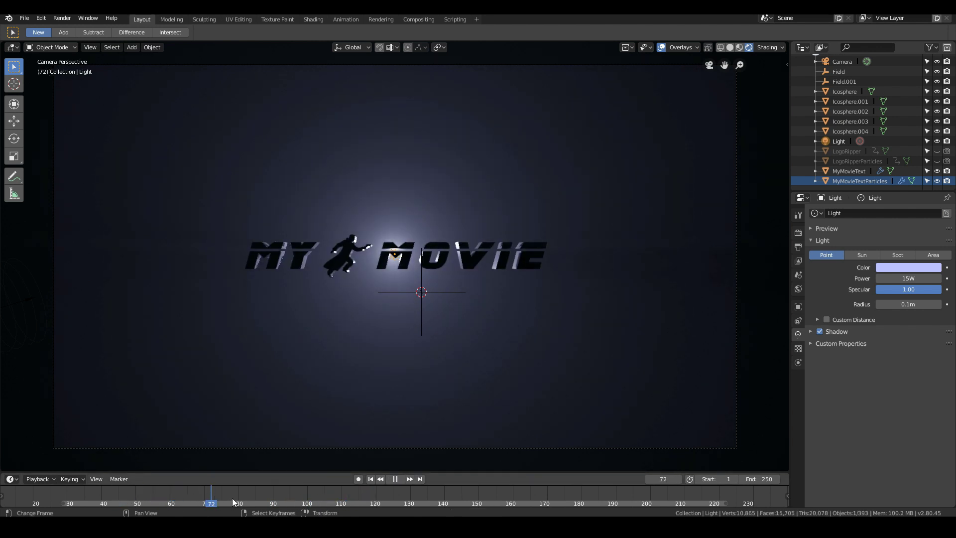
- Select MyMovieTextParticles, open its particle system settings, and save the file
{"action": "left_click", "coordinate": [865, 181]}
{"action": "left_click", "coordinate": [798, 392]}
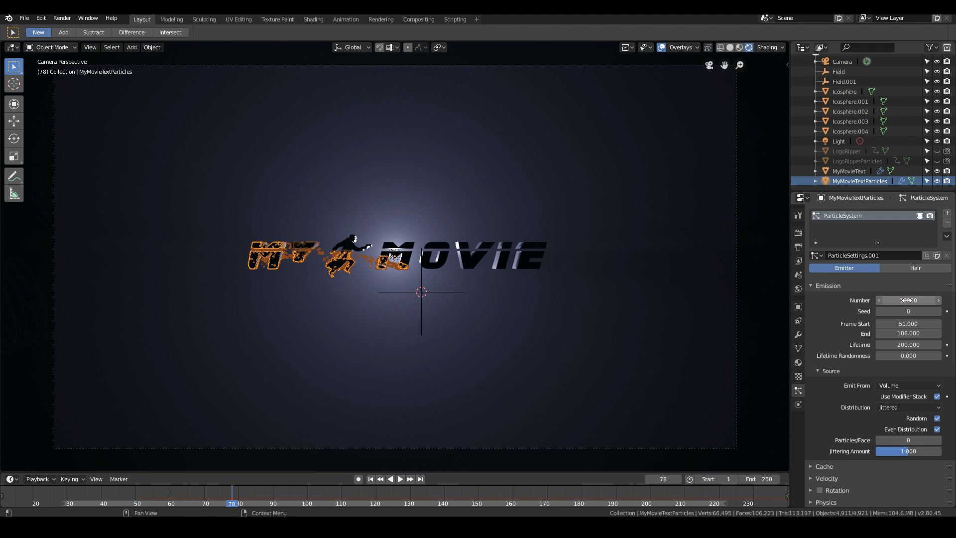
{"action": "left_click", "coordinate": [24, 18]}
{"action": "left_click", "coordinate": [47, 94]}
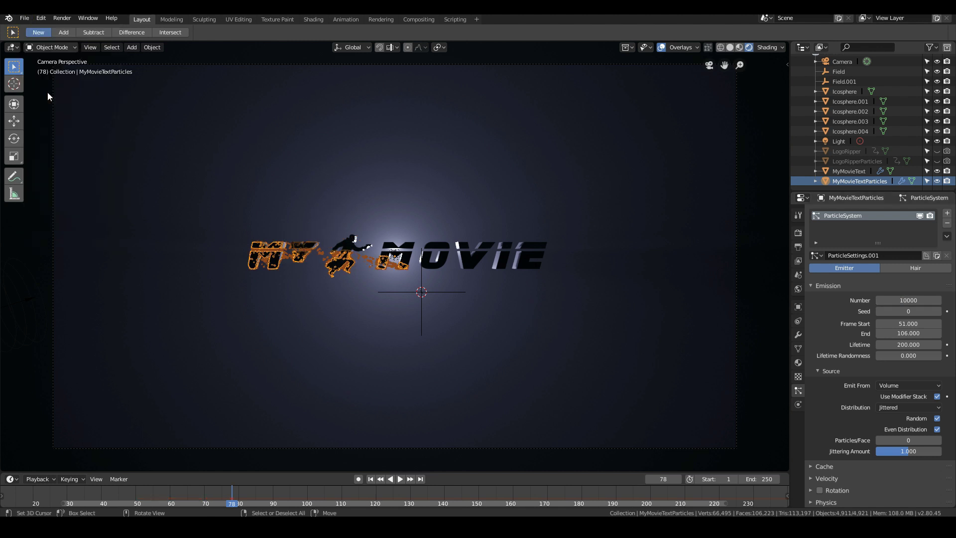
- Expand the Cache settings of the MyMovieTextParticles particle system and bake its simulation
{"action": "scroll", "coordinate": [887, 384], "scroll_direction": "down", "scroll_amount": 4}
{"action": "left_click", "coordinate": [824, 388]}
{"action": "scroll", "coordinate": [826, 389], "scroll_direction": "down", "scroll_amount": 2}
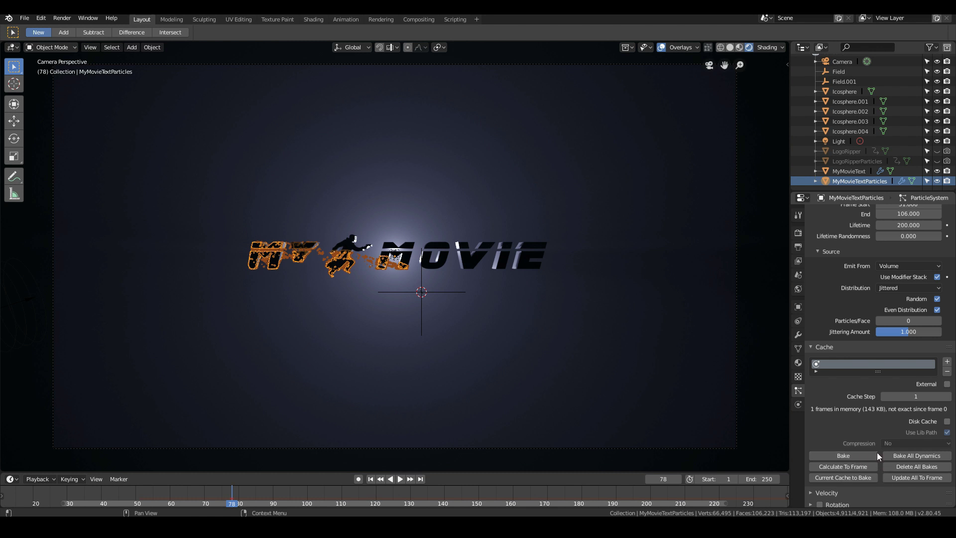
{"action": "scroll", "coordinate": [877, 451], "scroll_direction": "up", "scroll_amount": 3}
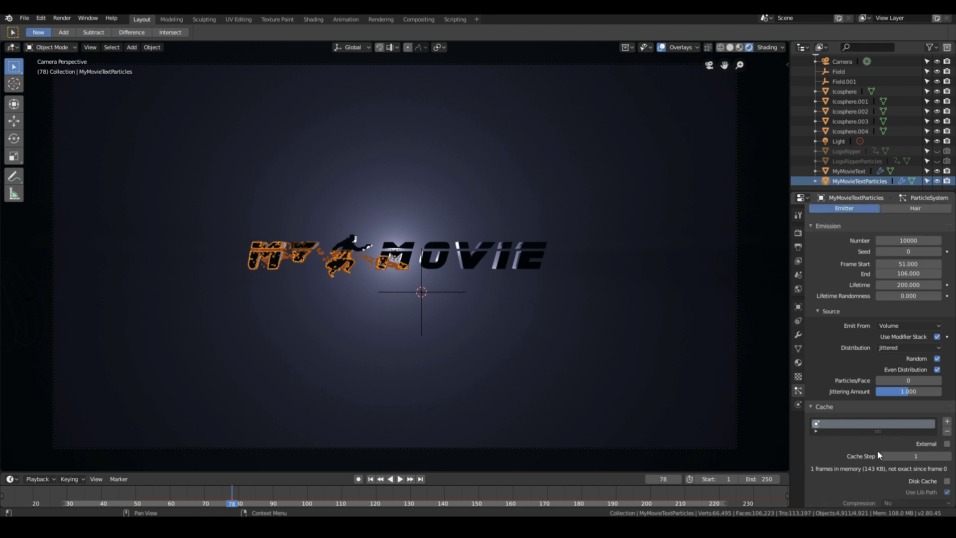
{"action": "scroll", "coordinate": [878, 451], "scroll_direction": "down", "scroll_amount": 5}
{"action": "left_click", "coordinate": [847, 416]}
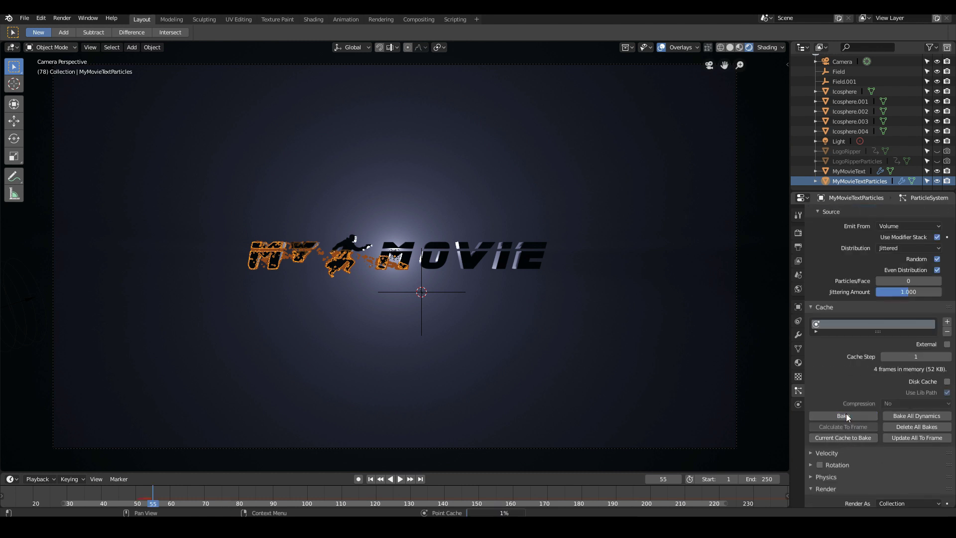
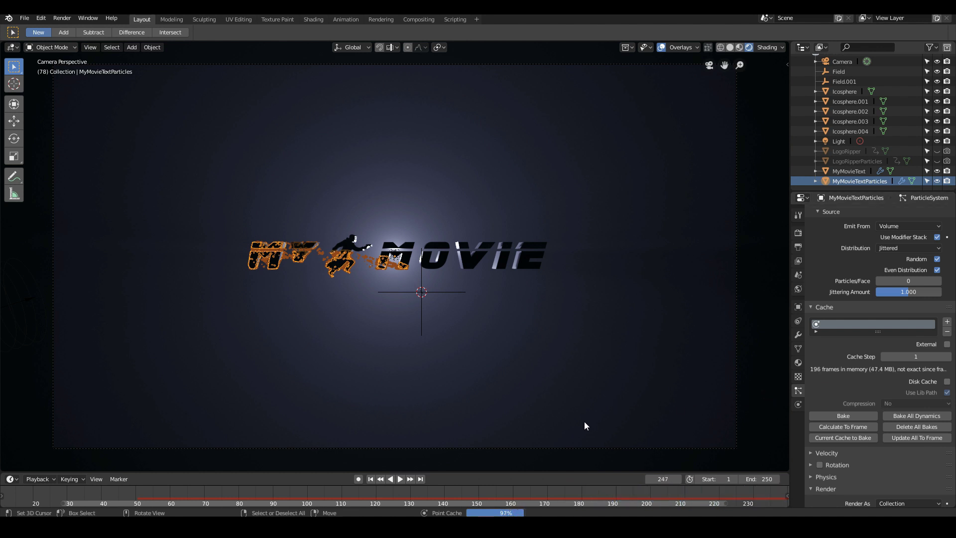
- Preview the baked particle animation, select LogoRipperParticles so the title is unhighlighted, replay it, and scrub to frame 61
{"action": "key", "text": "Home"}
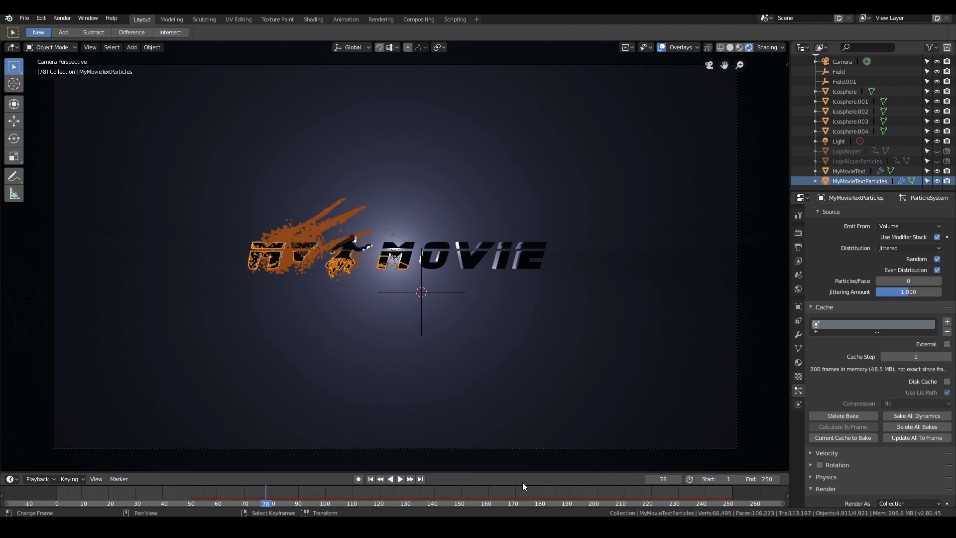
{"action": "left_click", "coordinate": [162, 500]}
{"action": "key", "text": "space"}
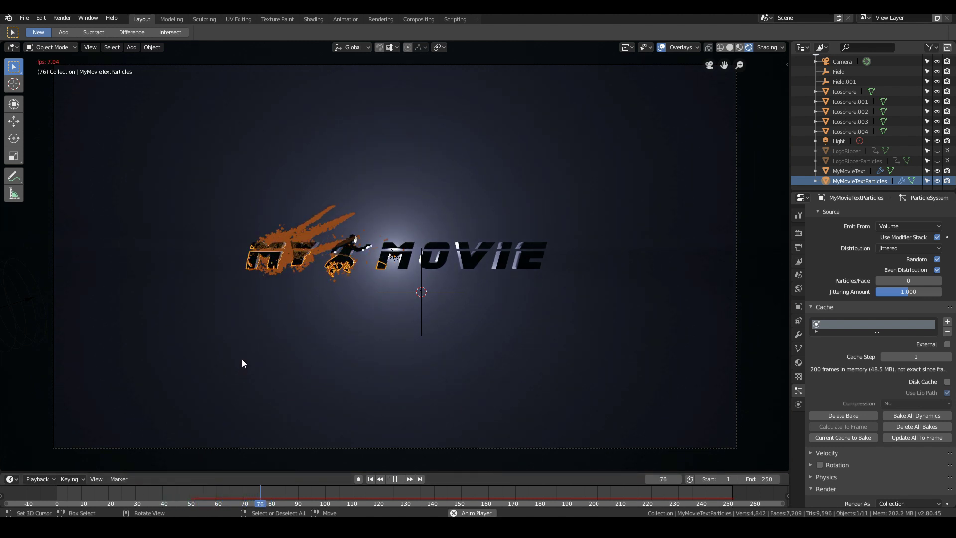
{"action": "left_click", "coordinate": [845, 164]}
{"action": "key", "text": "Escape"}
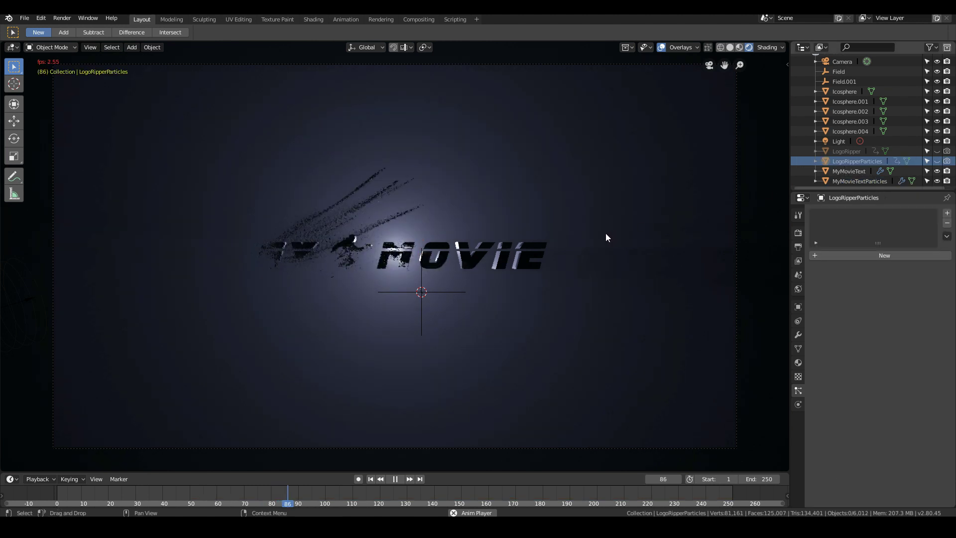
{"action": "key", "text": "space"}
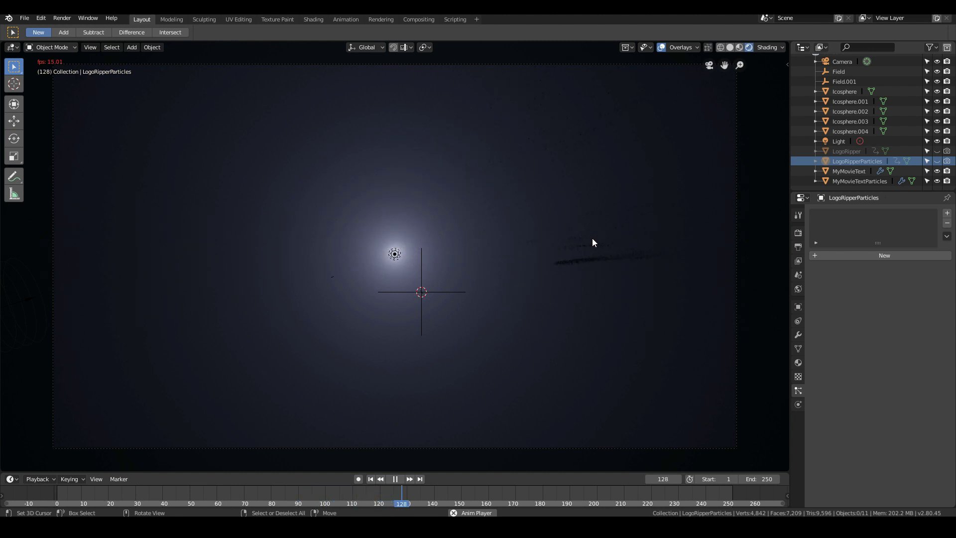
{"action": "key", "text": "Escape"}
{"action": "left_click_drag", "start_coordinate": [172, 493], "coordinate": [220, 486]}
- Set the render scale of the MyMovieTextParticles particle system to 0.040
{"action": "left_click", "coordinate": [880, 179]}
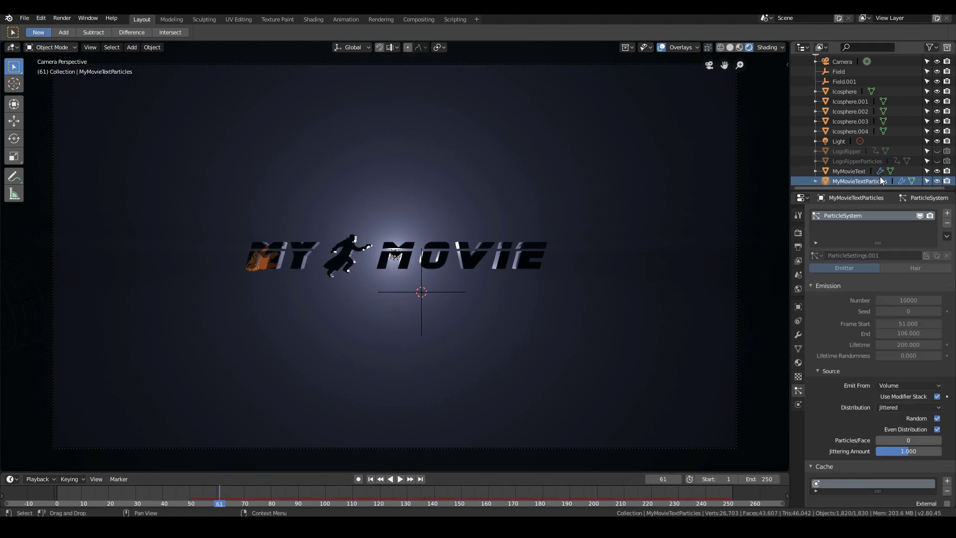
{"action": "scroll", "coordinate": [917, 382], "scroll_direction": "down", "scroll_amount": 8}
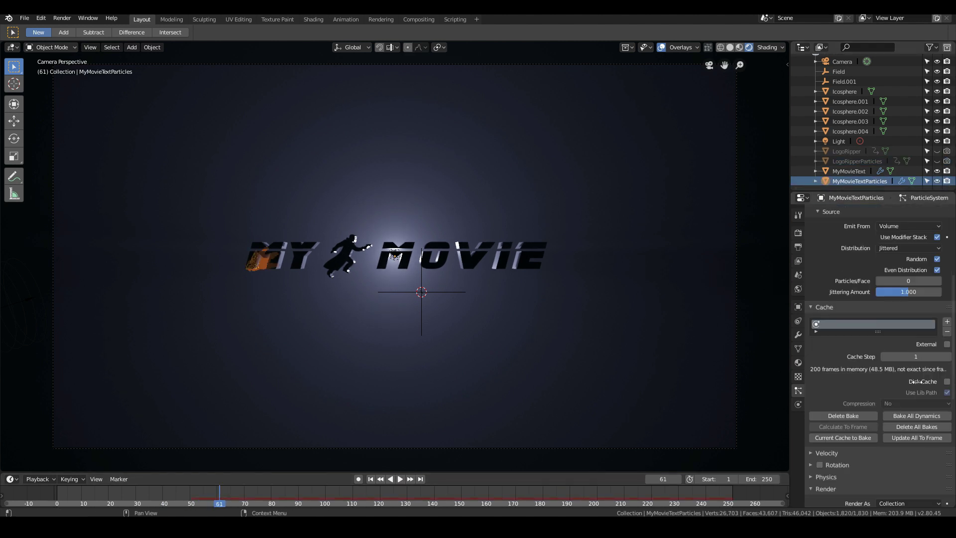
{"action": "scroll", "coordinate": [917, 381], "scroll_direction": "down", "scroll_amount": 6}
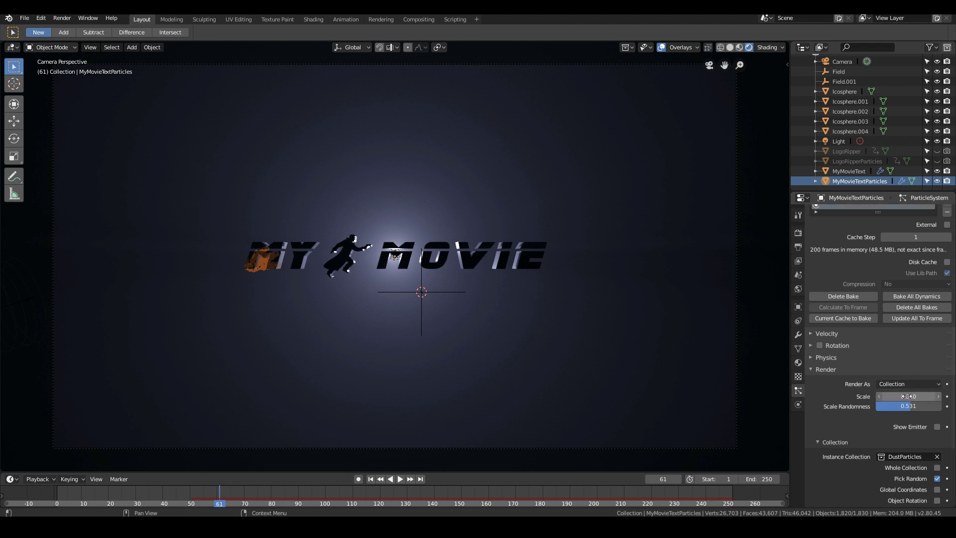
{"action": "key", "text": "Return"}
- Play the title animation from about frame 42 to check the rescaled particles, with Icosphere.003 selected to clear the title's highlight
{"action": "left_click", "coordinate": [167, 497]}
{"action": "key", "text": "space"}
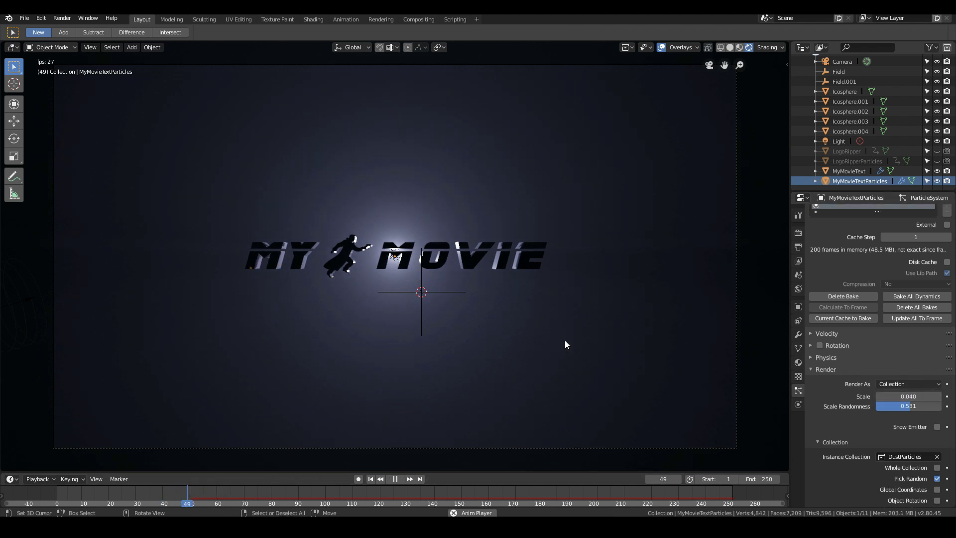
{"action": "left_click", "coordinate": [904, 92]}
{"action": "left_click", "coordinate": [856, 121]}
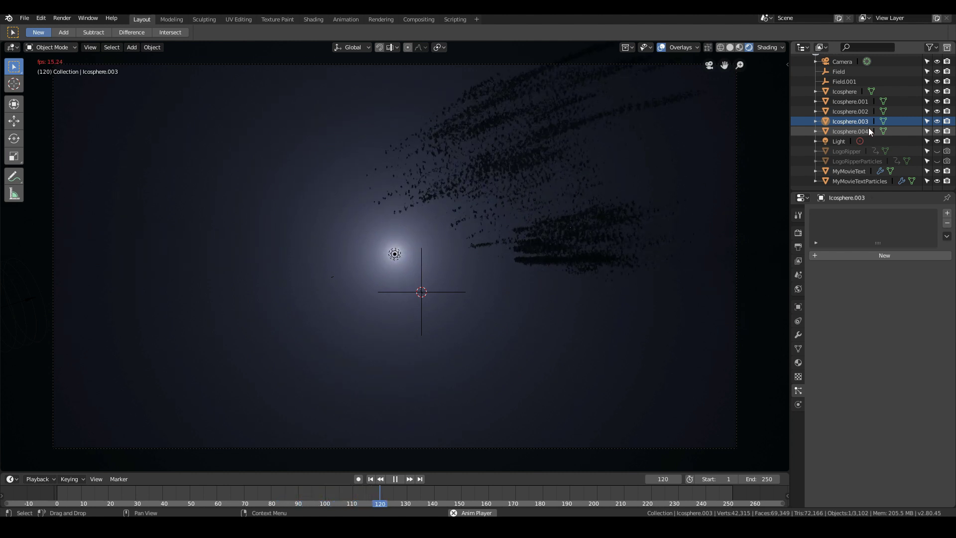
{"action": "key", "text": "Escape"}
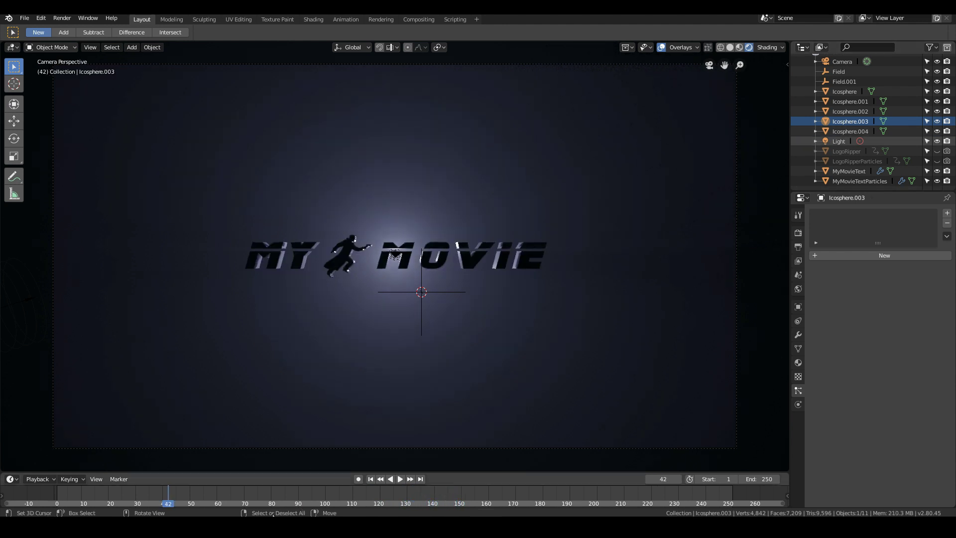
- Set the animation's end frame to 140, and scrub the shortened timeline to frame 49
{"action": "left_click_drag", "start_coordinate": [316, 499], "coordinate": [434, 502]}
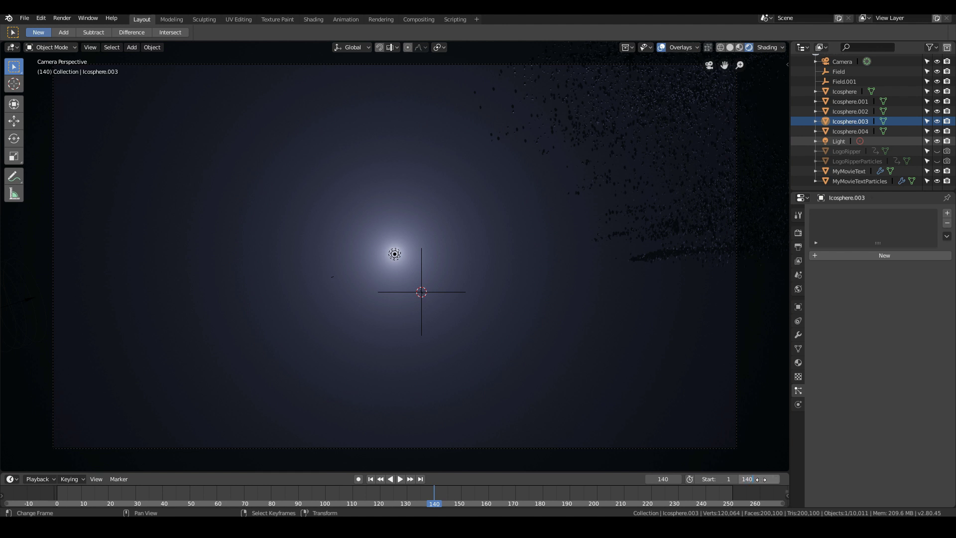
{"action": "key", "text": "Return"}
{"action": "left_click_drag", "start_coordinate": [102, 502], "coordinate": [71, 503]}
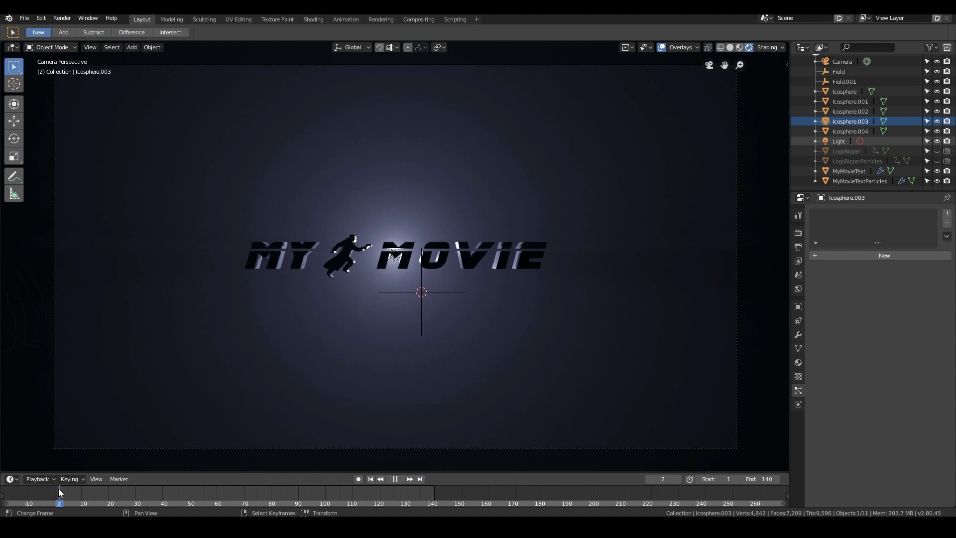
{"action": "left_click_drag", "start_coordinate": [228, 497], "coordinate": [187, 493]}
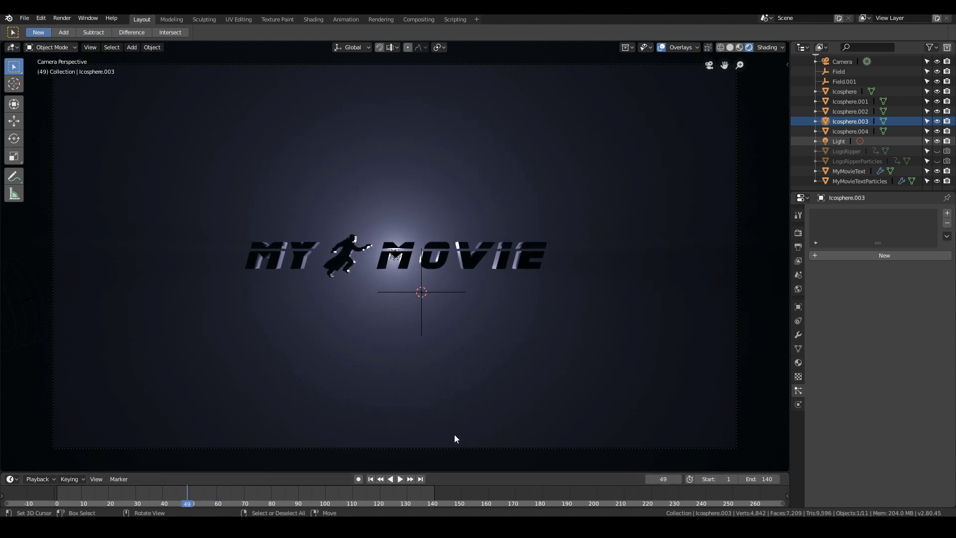
- Switch to the Animation workspace and select the camera in a perspective view of the scene
{"action": "left_click", "coordinate": [346, 20]}
{"action": "scroll", "coordinate": [184, 301], "scroll_direction": "down", "scroll_amount": 3}
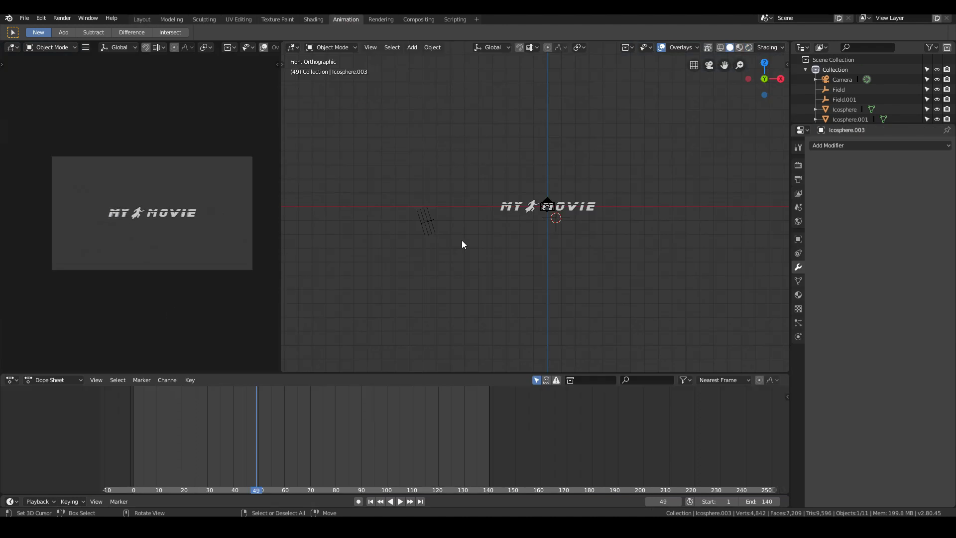
{"action": "scroll", "coordinate": [508, 279], "scroll_direction": "down", "scroll_amount": 5}
{"action": "scroll", "coordinate": [545, 313], "scroll_direction": "up", "scroll_amount": 5}
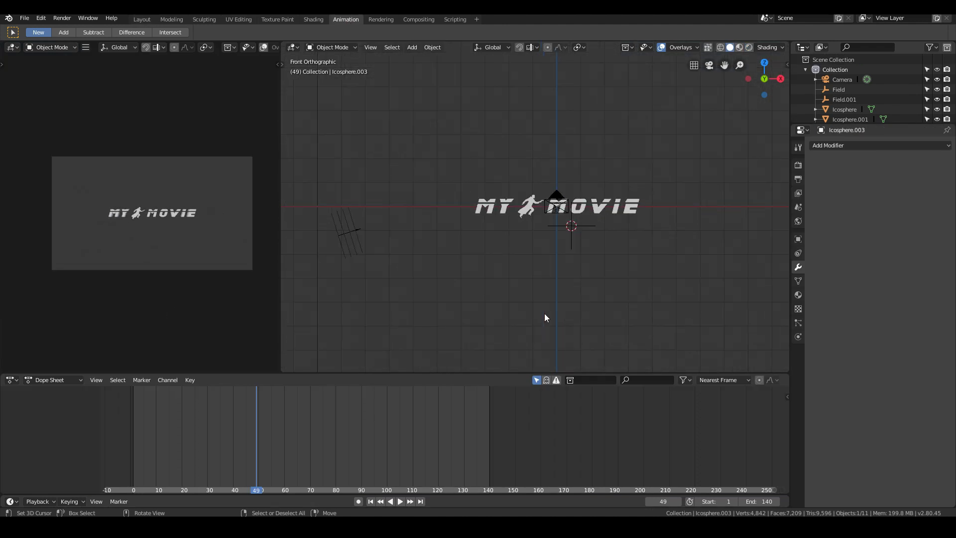
{"action": "scroll", "coordinate": [540, 309], "scroll_direction": "down", "scroll_amount": 6}
{"action": "middle_click_drag", "start_coordinate": [539, 307], "coordinate": [441, 211]}
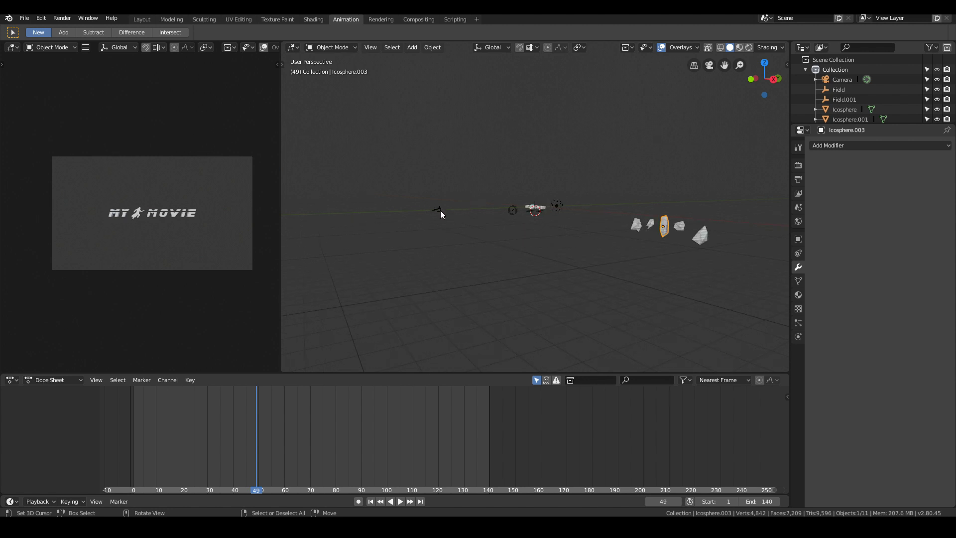
{"action": "left_click", "coordinate": [440, 211]}
{"action": "scroll", "coordinate": [527, 227], "scroll_direction": "up", "scroll_amount": 2}
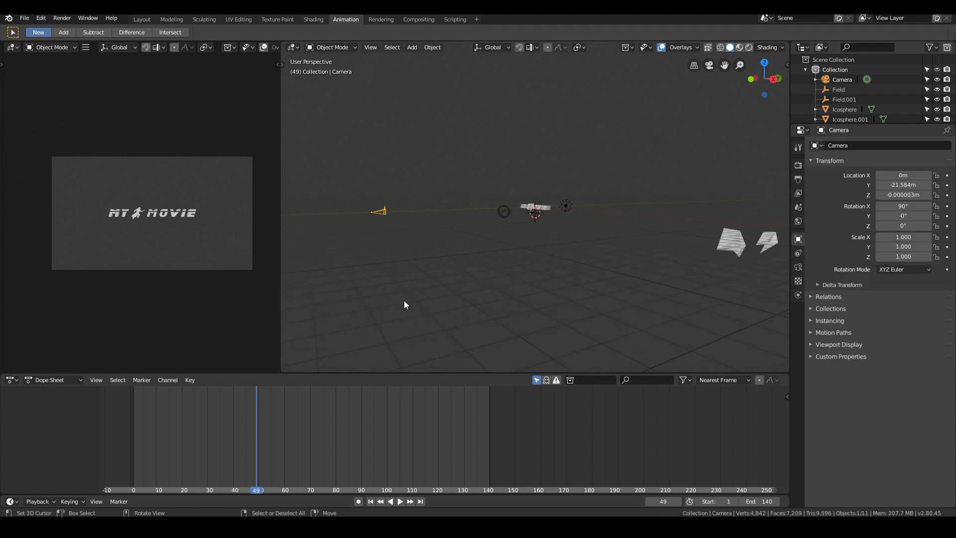
- At frame 35, enable automatic keyframing and record a keyframe of the camera in its existing position
{"action": "left_click_drag", "start_coordinate": [248, 462], "coordinate": [222, 467]}
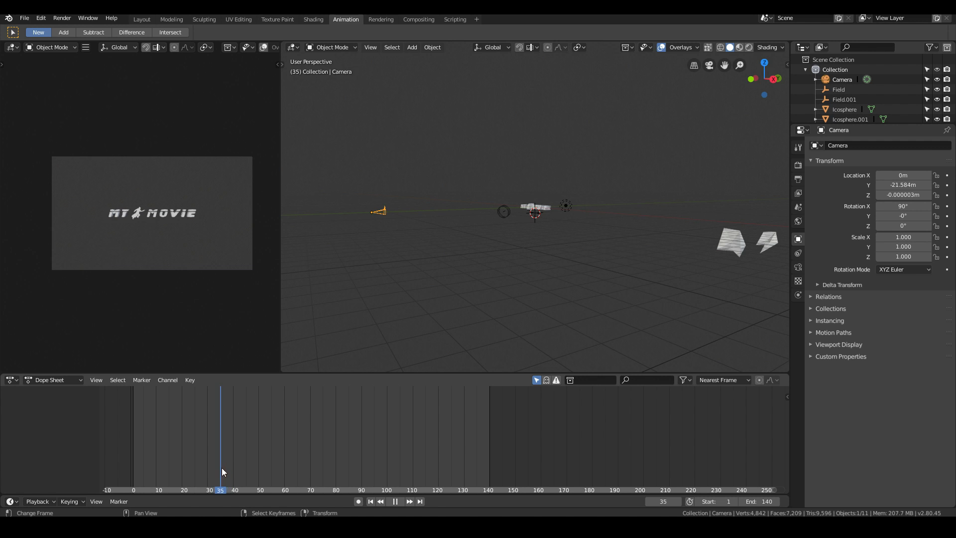
{"action": "key", "text": "g"}
{"action": "left_click", "coordinate": [488, 183]}
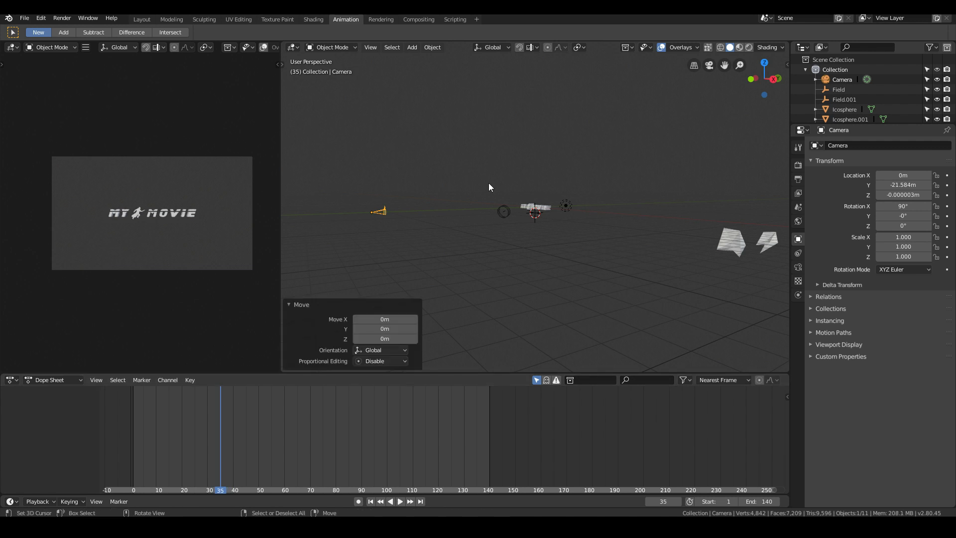
{"action": "left_click", "coordinate": [358, 501]}
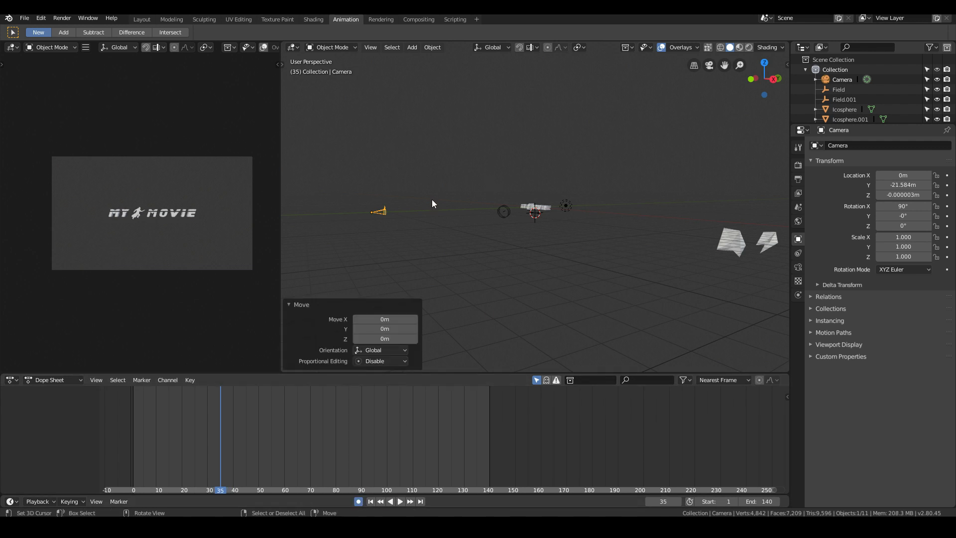
{"action": "key", "text": "g"}
{"action": "left_click", "coordinate": [432, 199]}
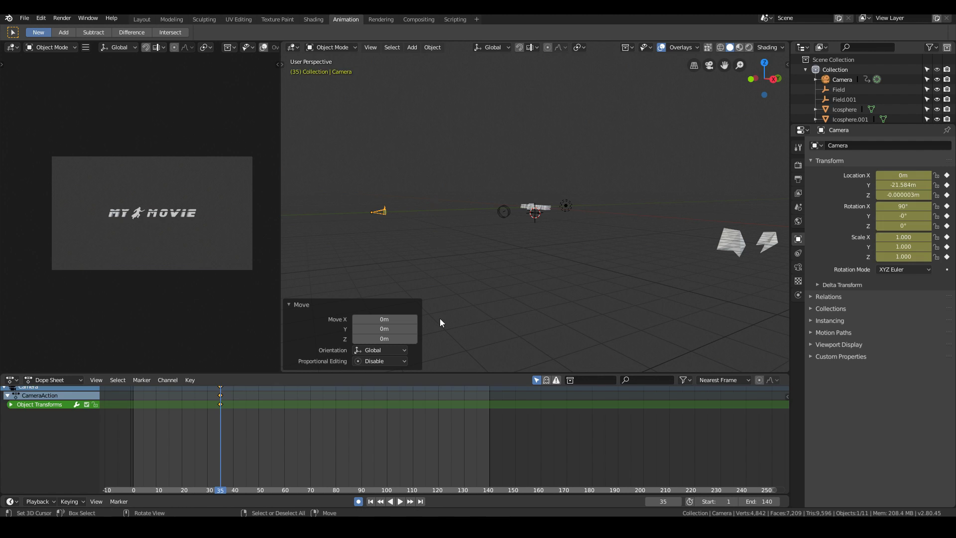
- Look through the camera at frame 1 and rotate it 53° about the view axis
{"action": "key", "text": "KP_0"}
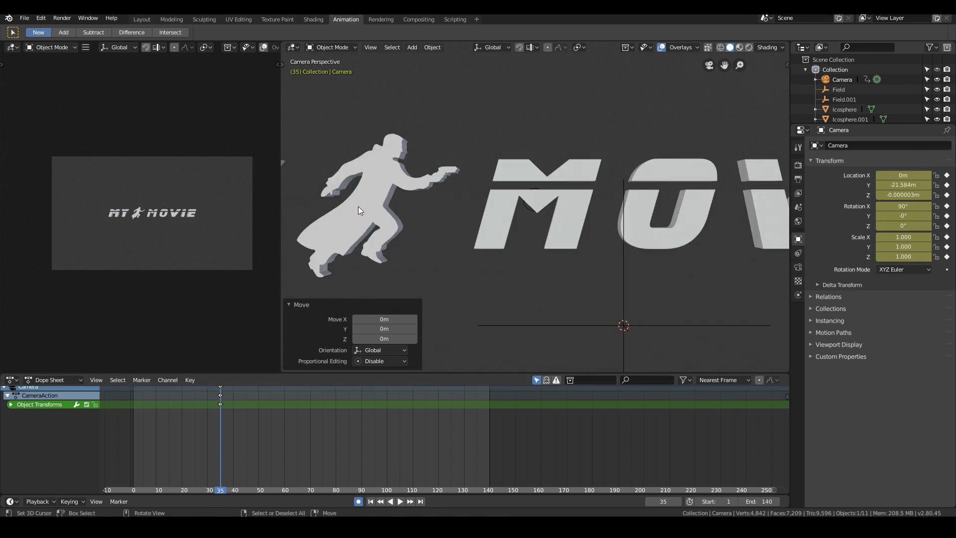
{"action": "scroll", "coordinate": [358, 206], "scroll_direction": "down", "scroll_amount": 12}
{"action": "left_click_drag", "start_coordinate": [176, 458], "coordinate": [134, 467]}
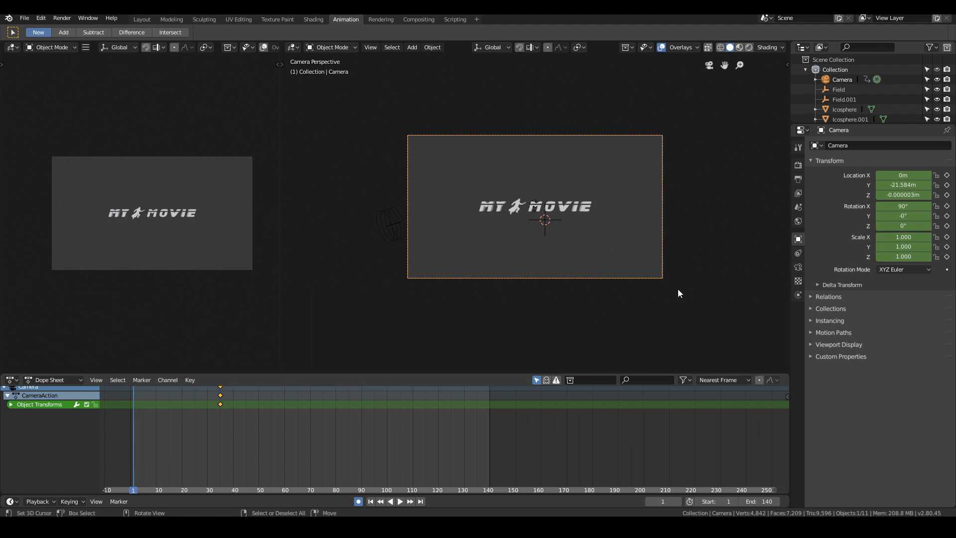
{"action": "key", "text": "r"}
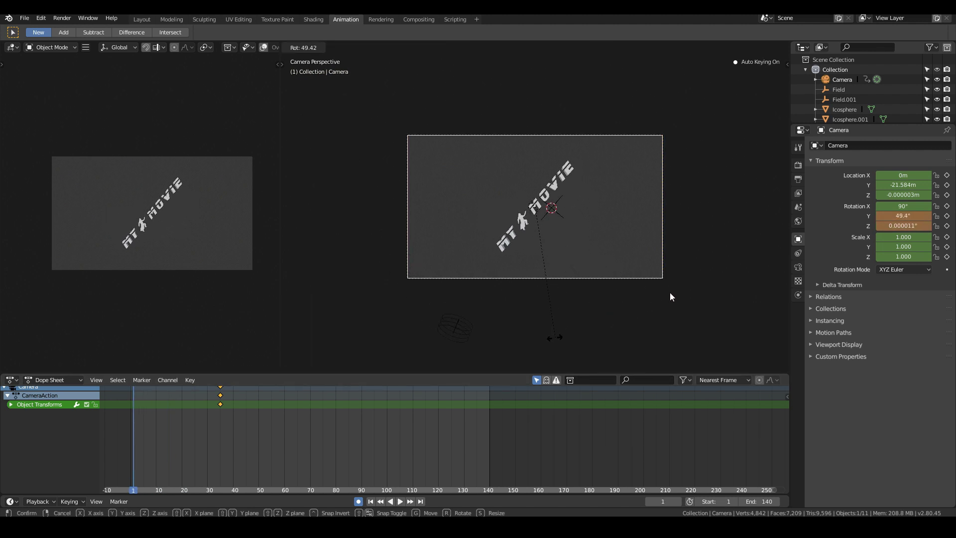
{"action": "type", "text": "53"}
{"action": "key", "text": "Return"}
- Move the camera about -21.4 m along its local Z axis, and shift it -0.672 m in X and 0.0223 m in Z
{"action": "key", "text": "g"}
{"action": "key", "text": "z"}
{"action": "key", "text": "z"}
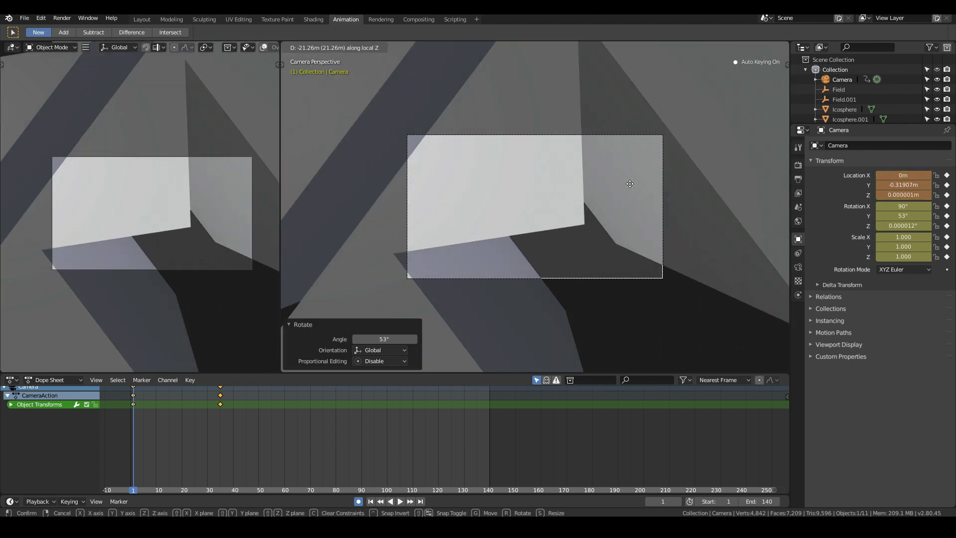
{"action": "left_click", "coordinate": [623, 191]}
{"action": "key", "text": "g"}
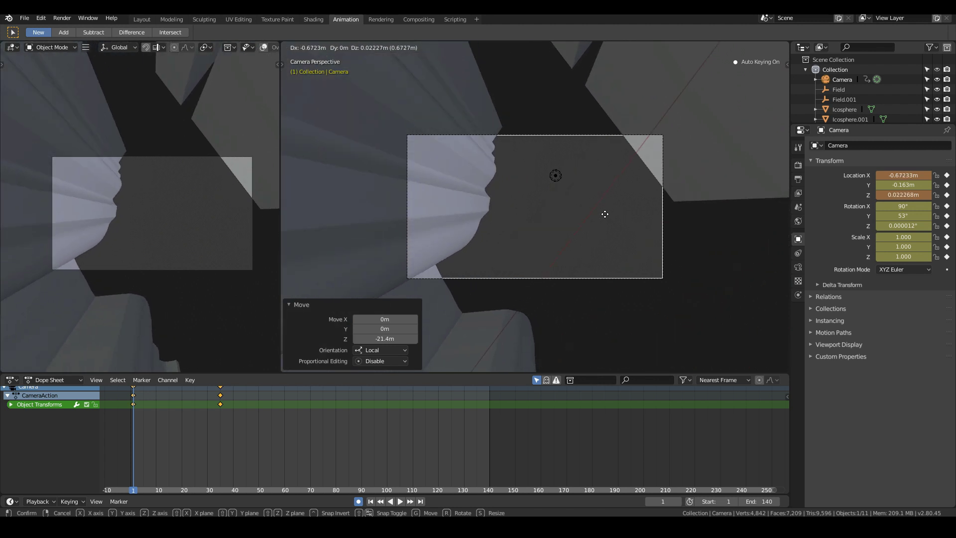
{"action": "left_click", "coordinate": [605, 215]}
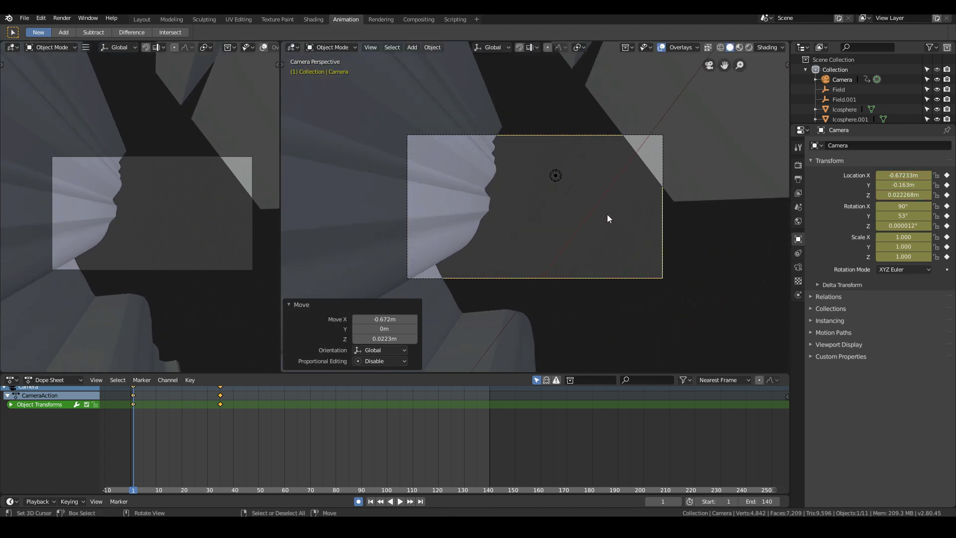
- Nudge the camera 0.0661 m in X and -0.0877 m in Z, and move it -0.48 m along its local Z axis
{"action": "key", "text": "g"}
{"action": "key", "text": "z"}
{"action": "key", "text": "z"}
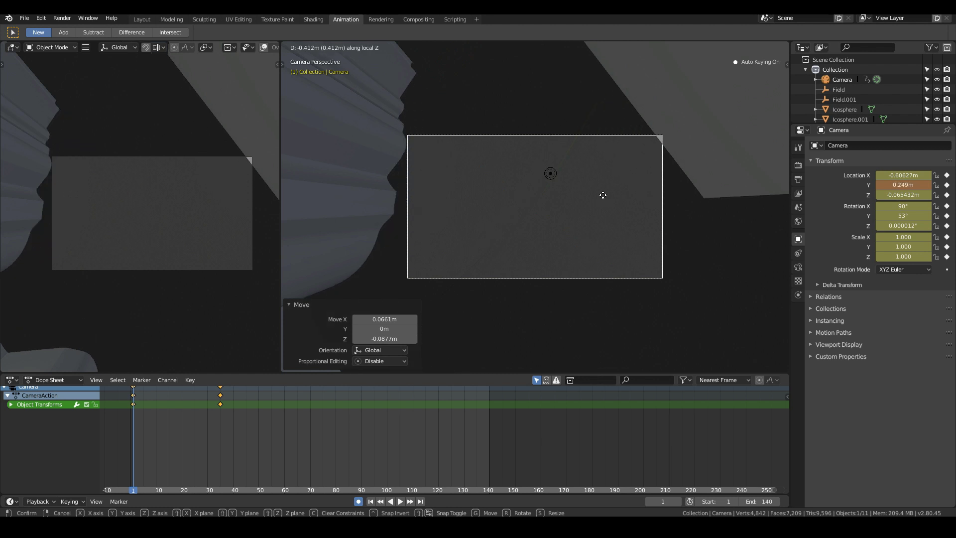
{"action": "left_click", "coordinate": [600, 193]}
- Play the camera move and compare its keyframed views at frames 35 and 1
{"action": "key", "text": "space"}
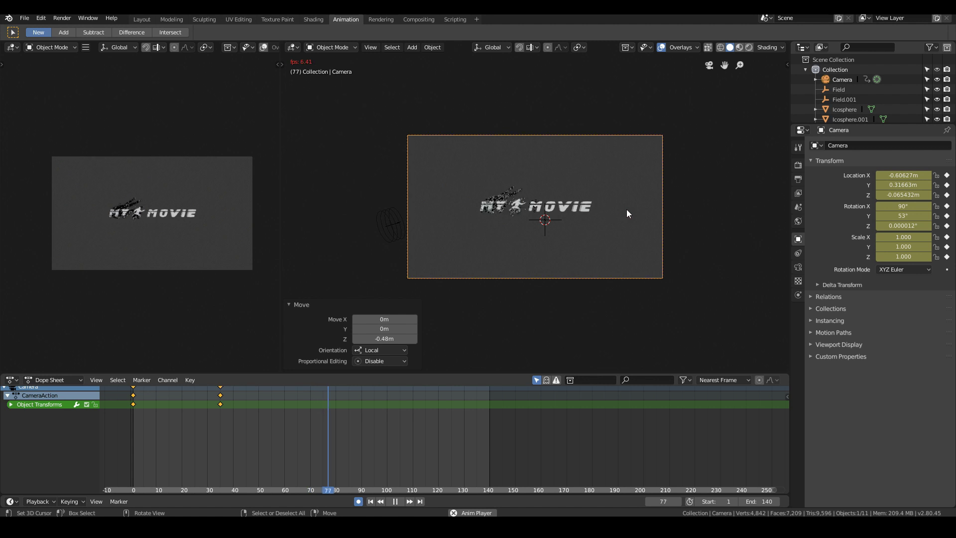
{"action": "key", "text": "Escape"}
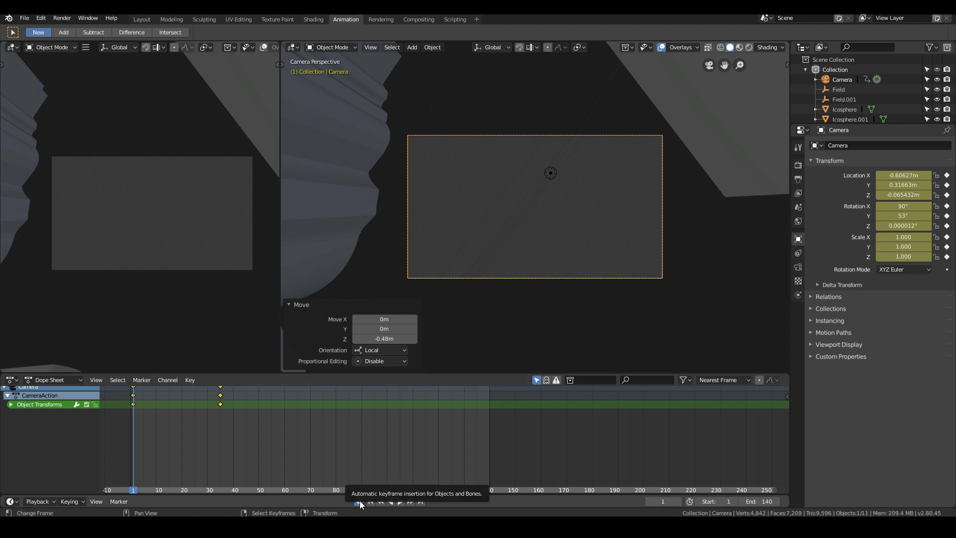
{"action": "left_click", "coordinate": [219, 399]}
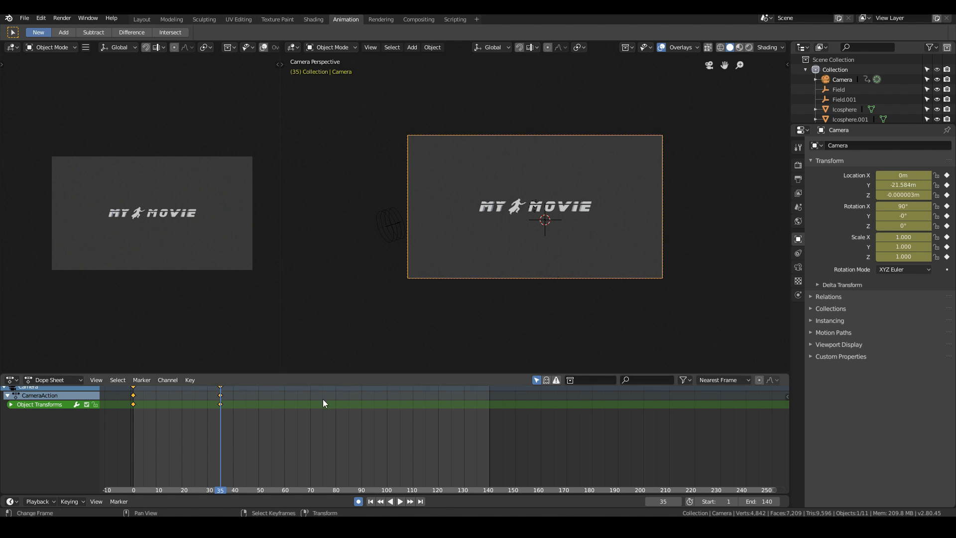
{"action": "left_click", "coordinate": [132, 414]}
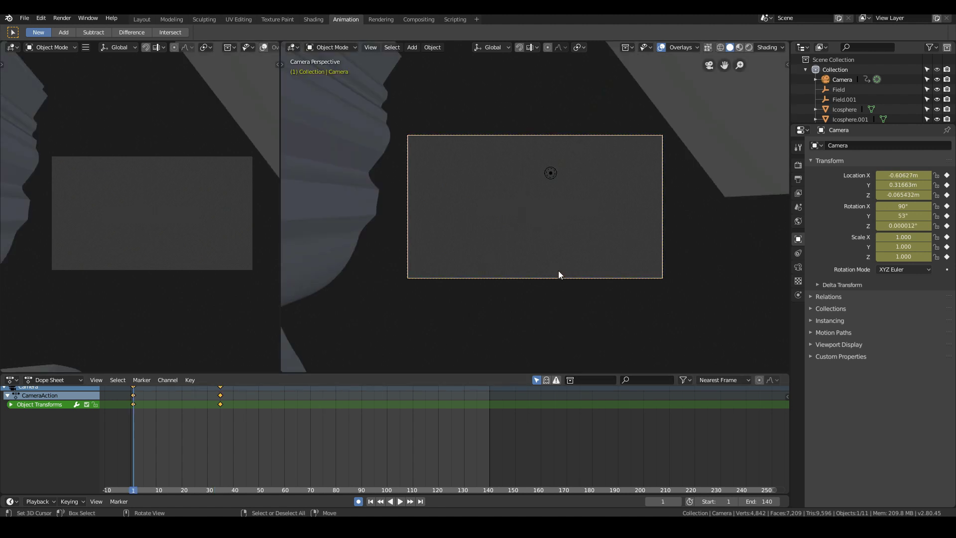
{"action": "key", "text": "g"}
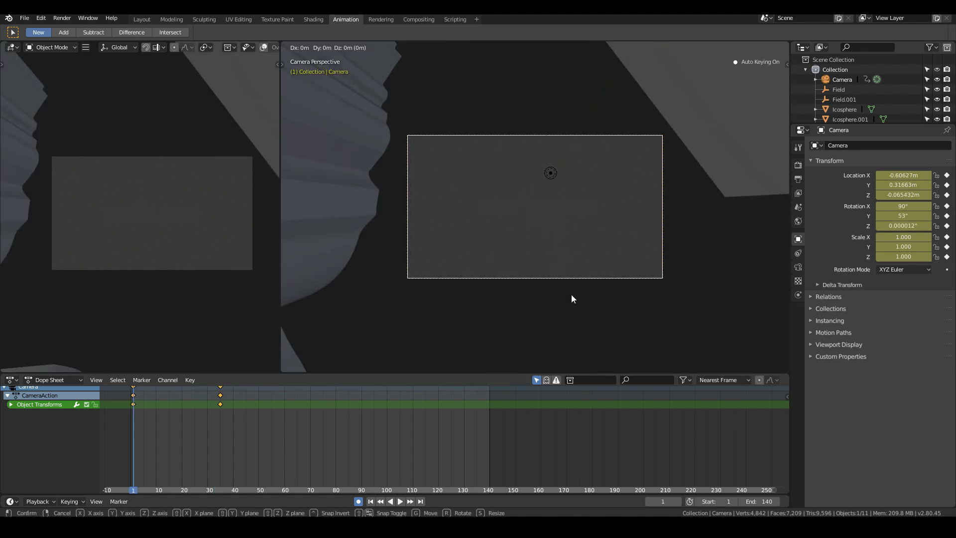
{"action": "right_click", "coordinate": [569, 291]}
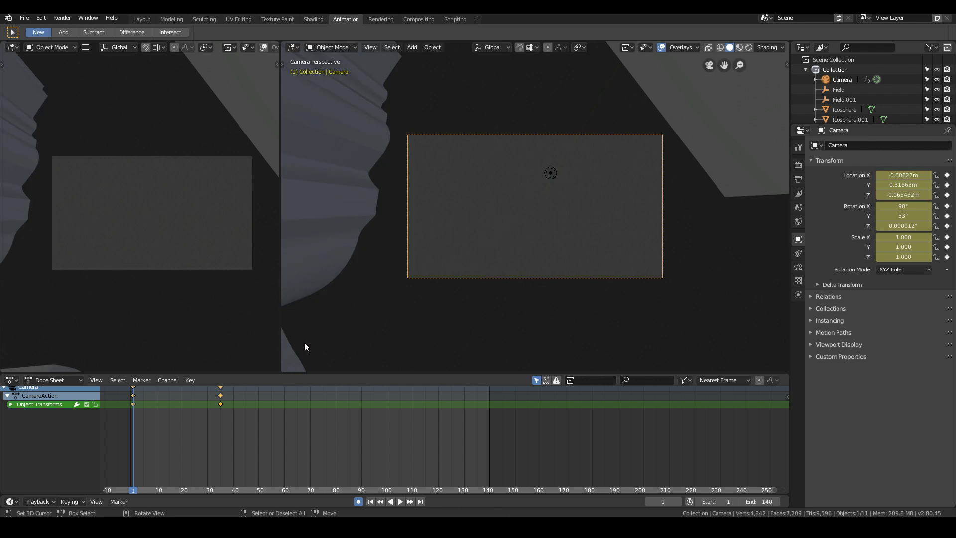
{"action": "key", "text": "space"}
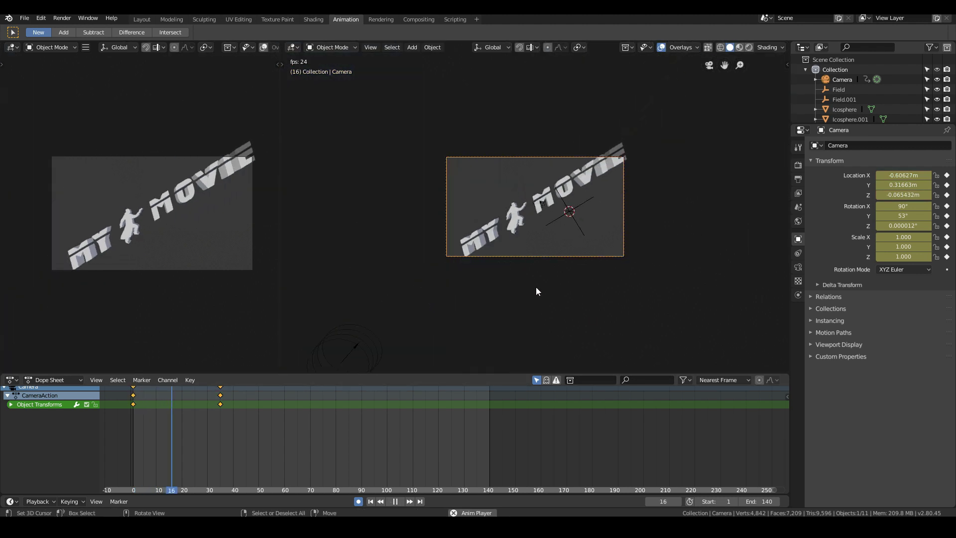
{"action": "key", "text": "Escape"}
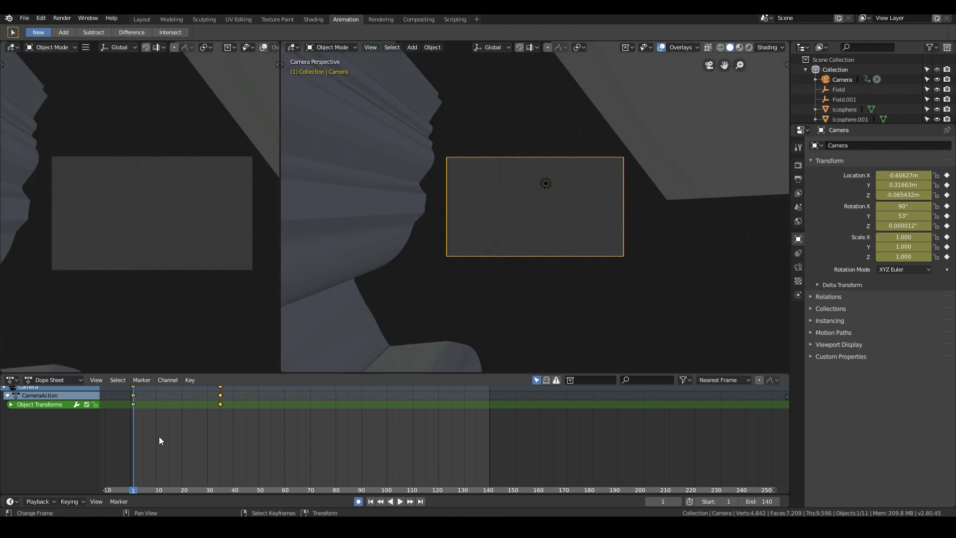
- Play the camera fly-out and scrub it between frames 13 and 38
{"action": "key", "text": "space"}
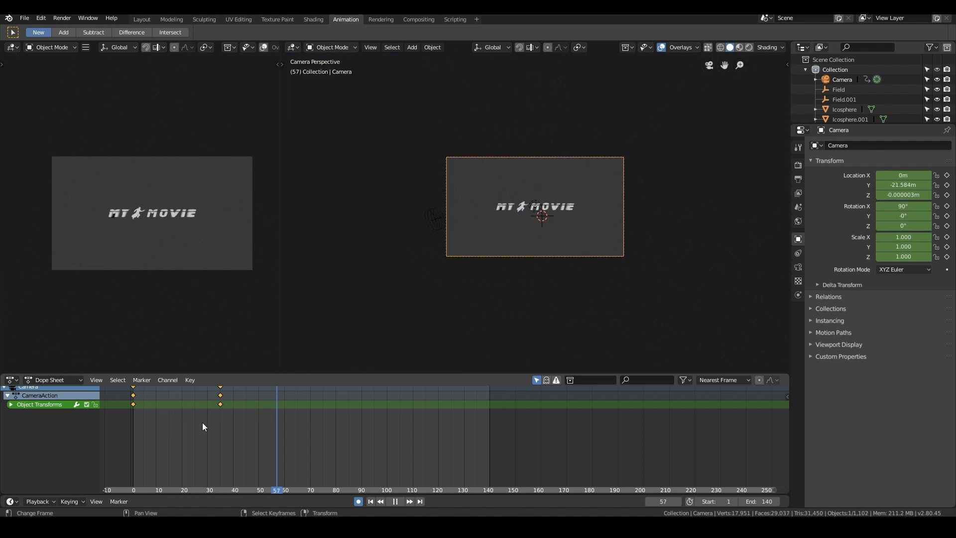
{"action": "left_click_drag", "start_coordinate": [202, 422], "coordinate": [163, 426]}
{"action": "left_click", "coordinate": [40, 19]}
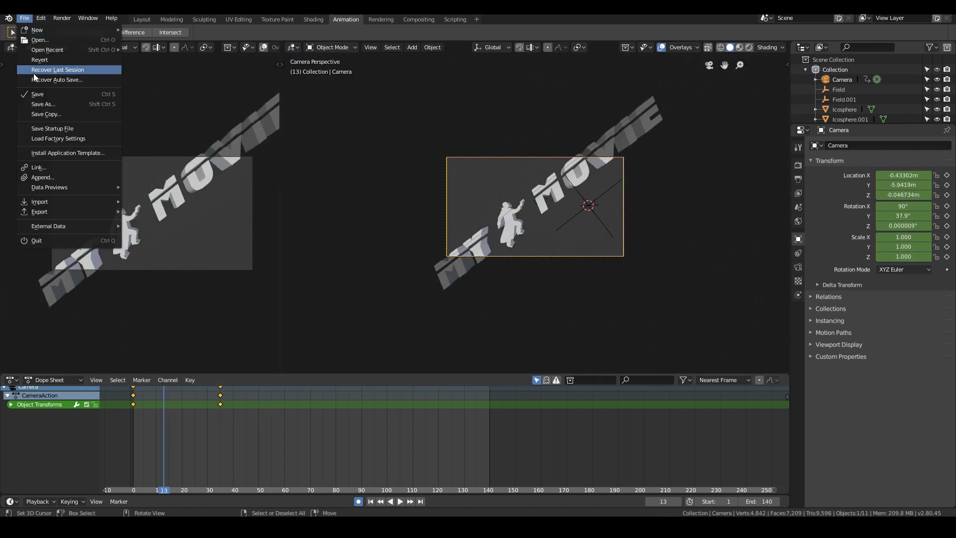
{"action": "left_click_drag", "start_coordinate": [169, 435], "coordinate": [228, 435]}
- Switch to the Layout workspace and review the rendered camera move and title dissolve over the timeline
{"action": "left_click", "coordinate": [141, 19]}
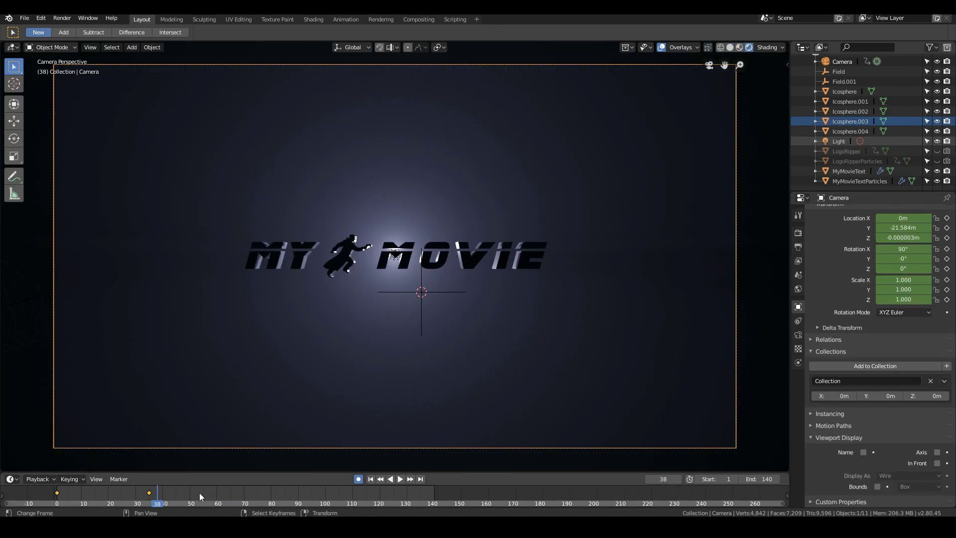
{"action": "left_click", "coordinate": [65, 498]}
{"action": "key", "text": "space"}
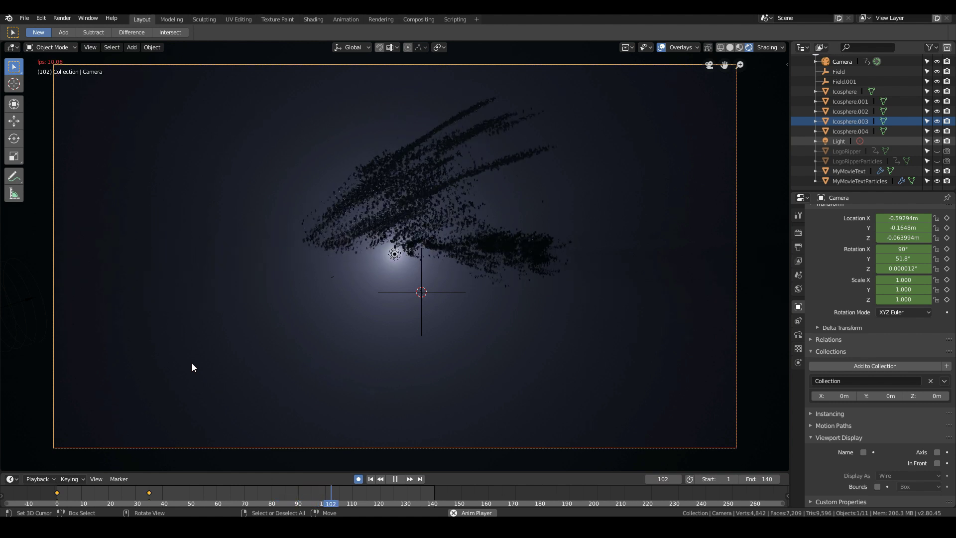
{"action": "key", "text": "Escape"}
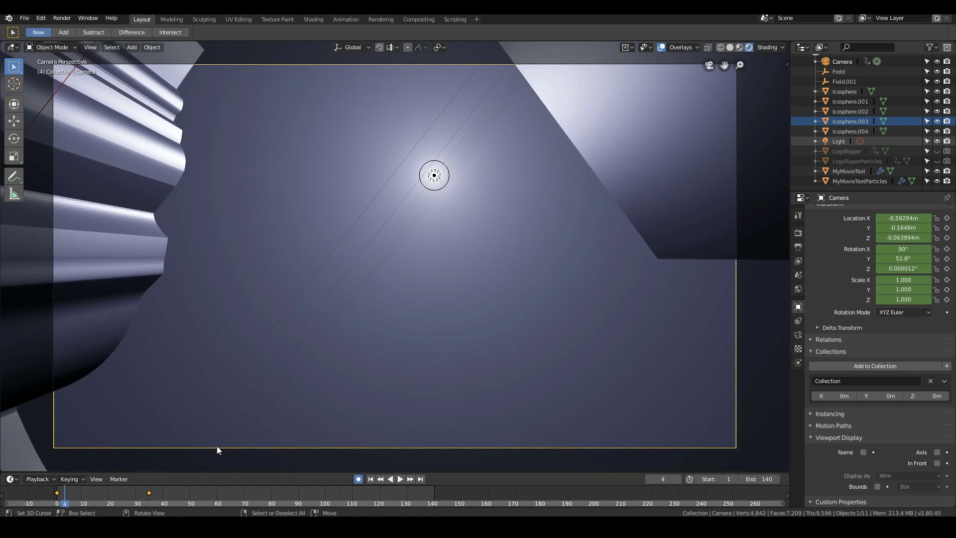
{"action": "left_click_drag", "start_coordinate": [164, 495], "coordinate": [251, 490]}
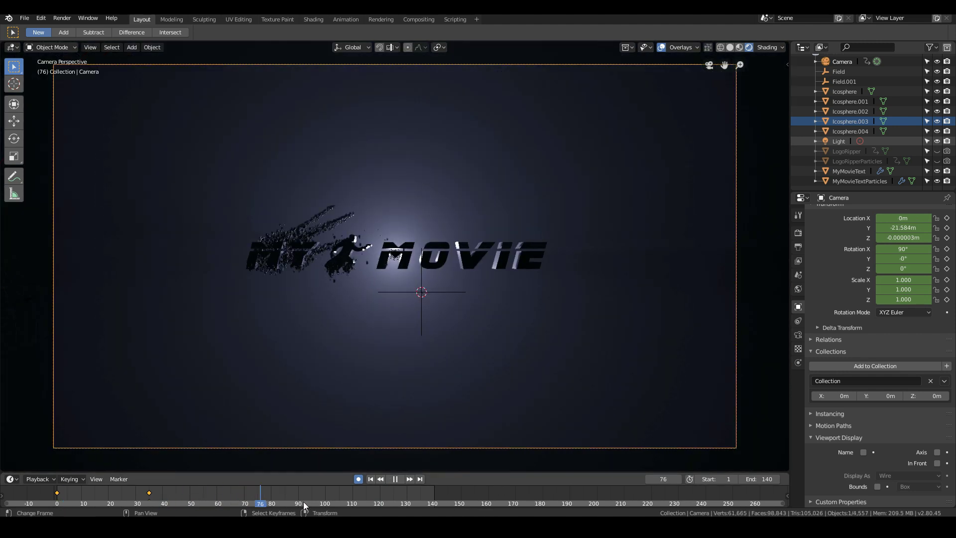
- Stop playback at frame 67 and select the MyMovieText title object
{"action": "left_click", "coordinate": [236, 501]}
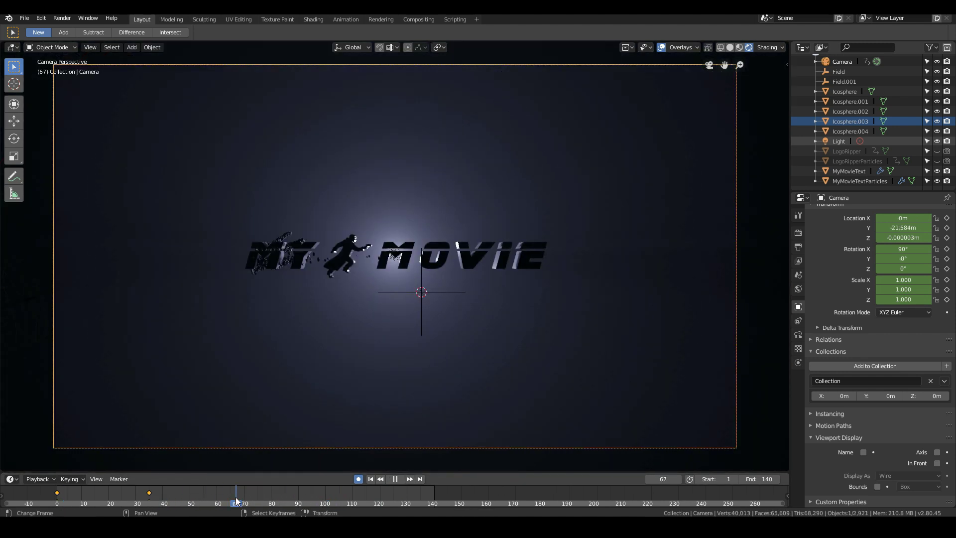
{"action": "key", "text": "Escape"}
{"action": "scroll", "coordinate": [295, 384], "scroll_direction": "up", "scroll_amount": 6}
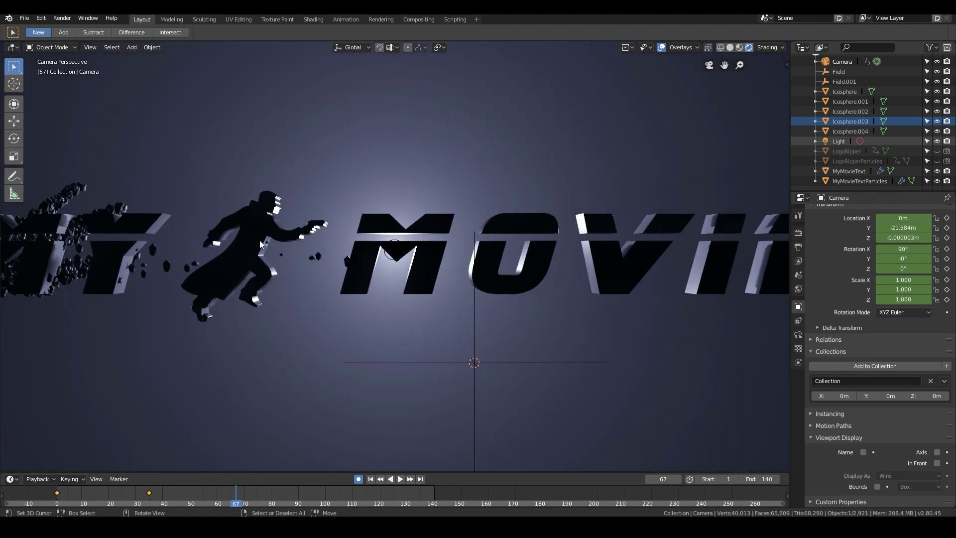
{"action": "left_click", "coordinate": [259, 240]}
{"action": "left_click", "coordinate": [896, 256]}
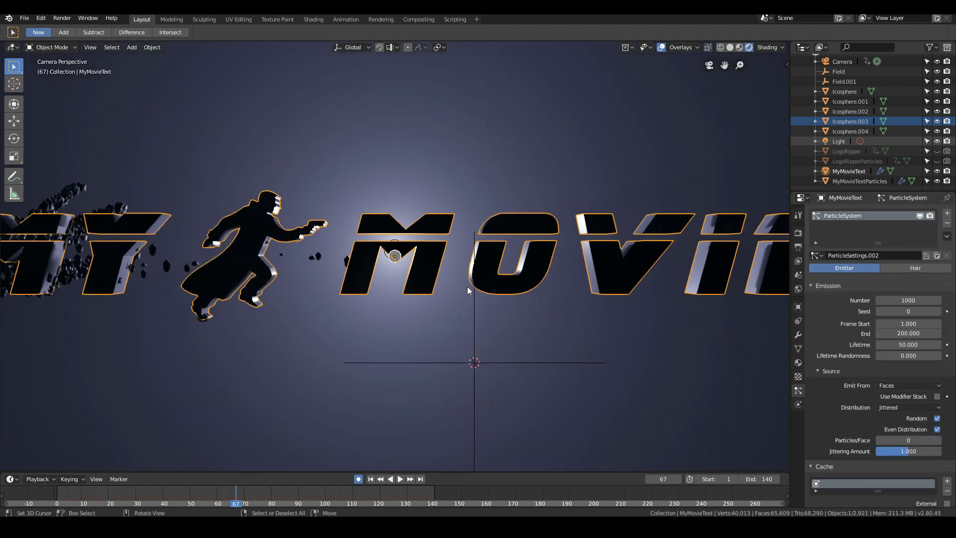
{"action": "key", "text": "ctrl+z"}
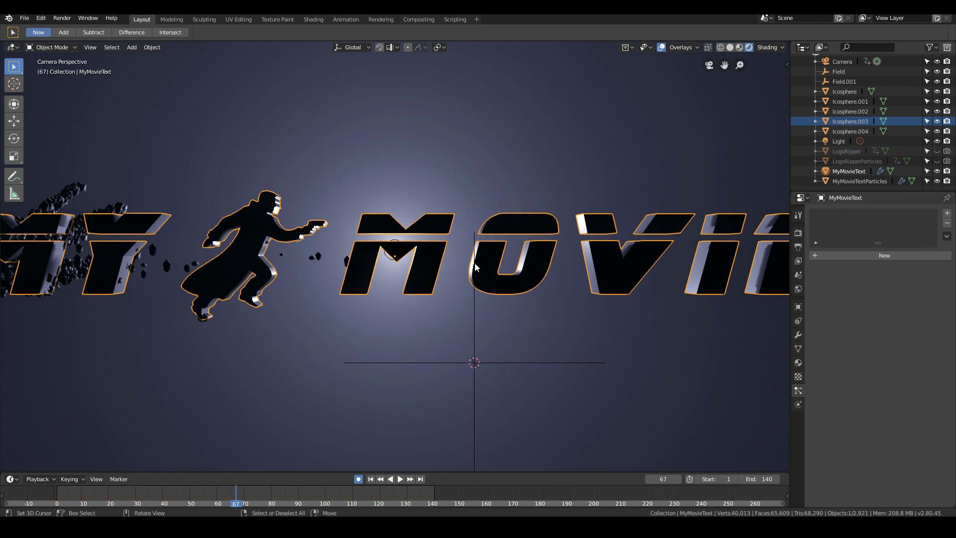
{"action": "scroll", "coordinate": [475, 268], "scroll_direction": "down", "scroll_amount": 2}
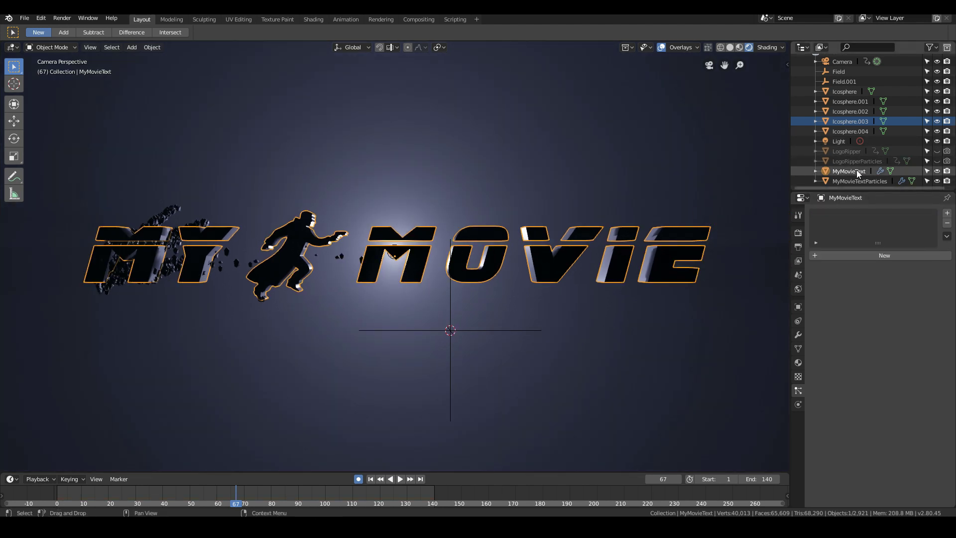
{"action": "left_click", "coordinate": [858, 172]}
{"action": "left_click", "coordinate": [884, 255]}
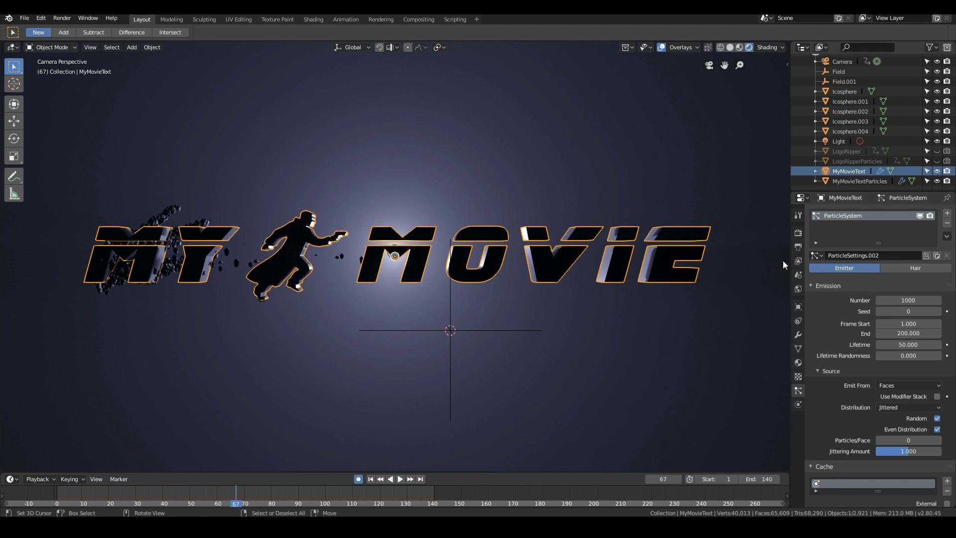
{"action": "left_click", "coordinate": [947, 223]}
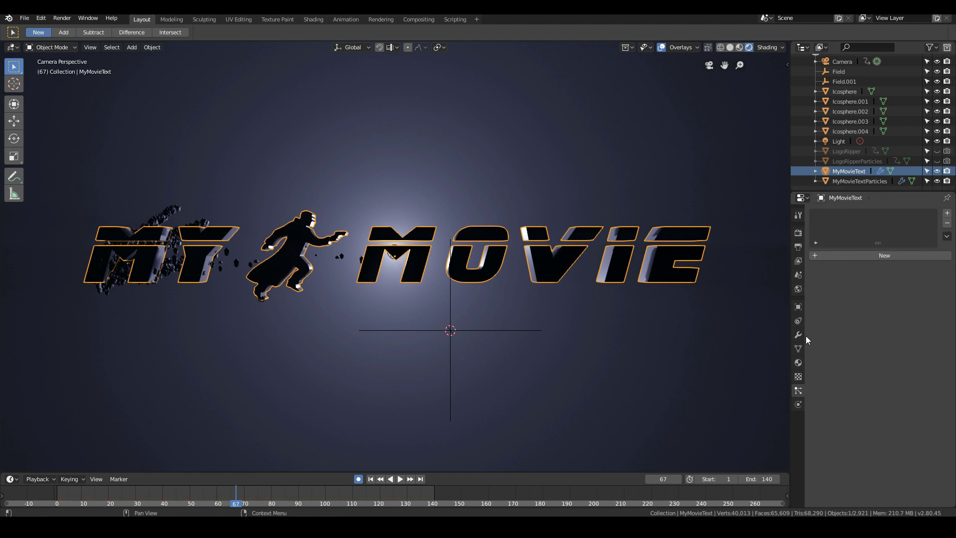
- Give MyMovieText a new material with Metallic 0.791, Specular 0.855, Roughness 0.155 and Clearcoat 0.400
{"action": "left_click", "coordinate": [799, 363]}
{"action": "left_click", "coordinate": [891, 256]}
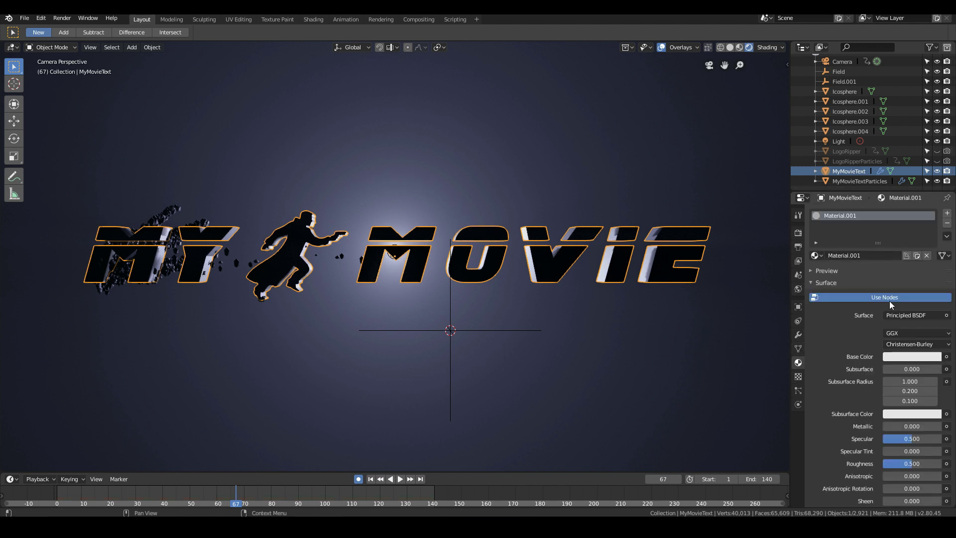
{"action": "scroll", "coordinate": [910, 374], "scroll_direction": "down", "scroll_amount": 3}
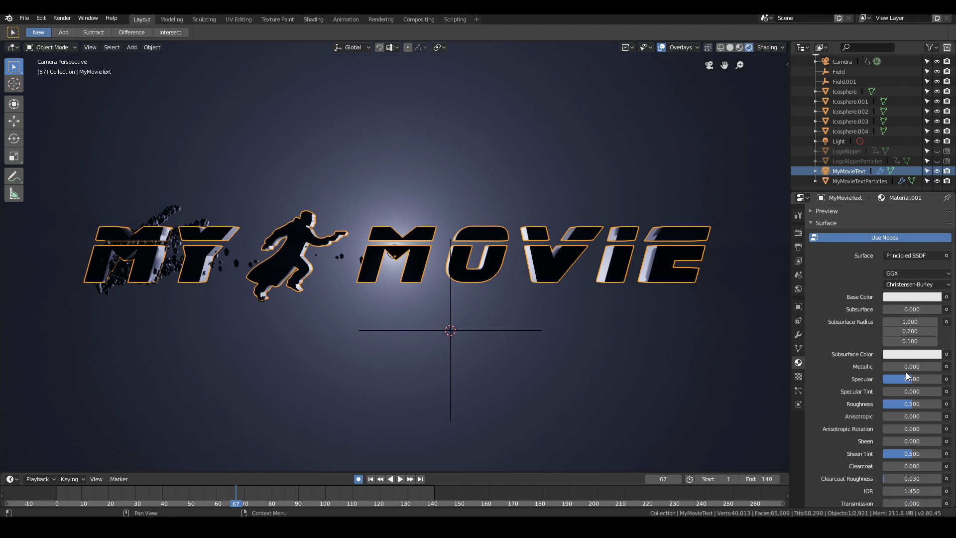
{"action": "left_click_drag", "start_coordinate": [910, 380], "coordinate": [892, 403]}
{"action": "left_click_drag", "start_coordinate": [886, 369], "coordinate": [929, 369]}
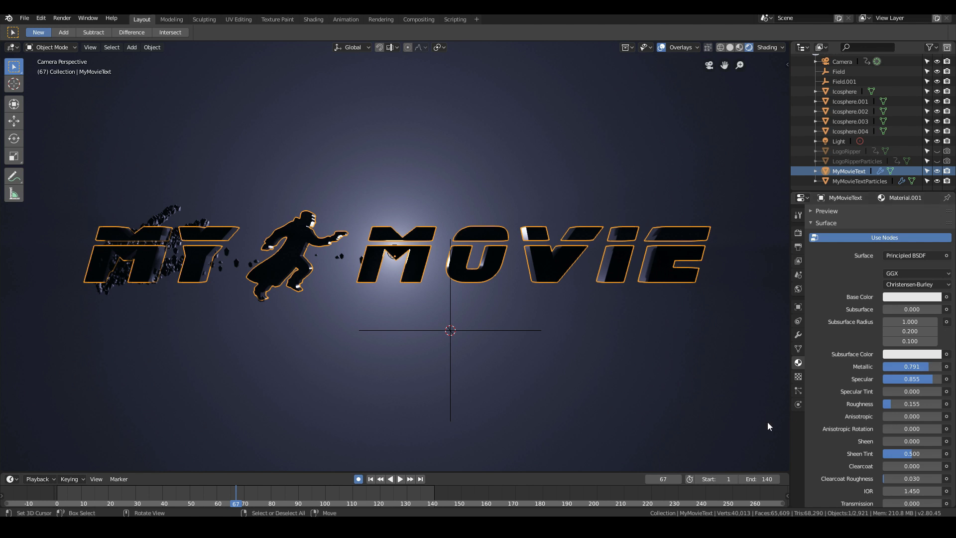
{"action": "scroll", "coordinate": [909, 417], "scroll_direction": "down", "scroll_amount": 3}
{"action": "mouse_move", "coordinate": [909, 406]}
{"action": "left_mouse_down"}
{"action": "mouse_move", "coordinate": [925, 406]}
{"action": "mouse_move", "coordinate": [901, 414]}
{"action": "left_mouse_up"}
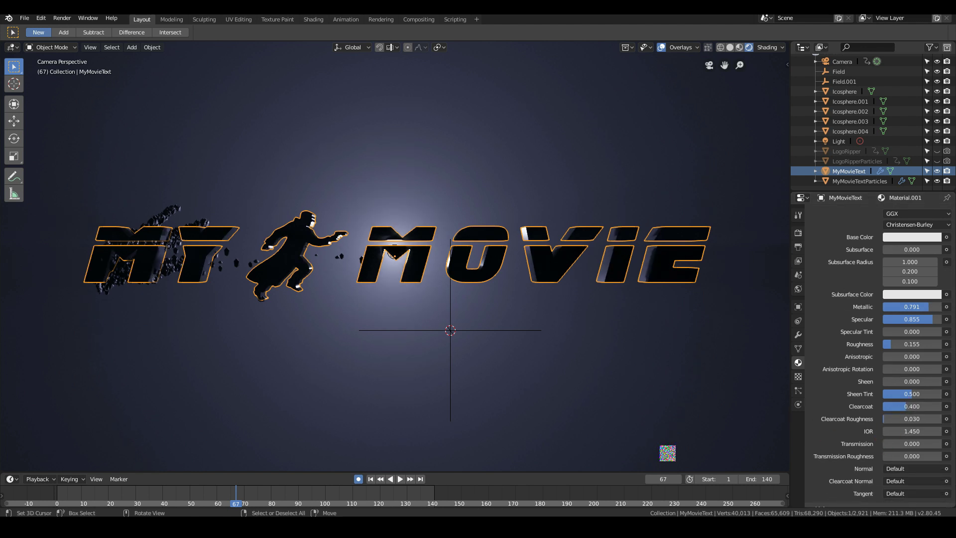
- Add a point light in front of and above the title at about X -0.75, Y -7.47, Z 2.22 m, and return to the camera view
{"action": "scroll", "coordinate": [640, 431], "scroll_direction": "down", "scroll_amount": 1}
{"action": "middle_click_drag", "start_coordinate": [361, 260], "coordinate": [327, 248]}
{"action": "scroll", "coordinate": [423, 278], "scroll_direction": "up", "scroll_amount": 6}
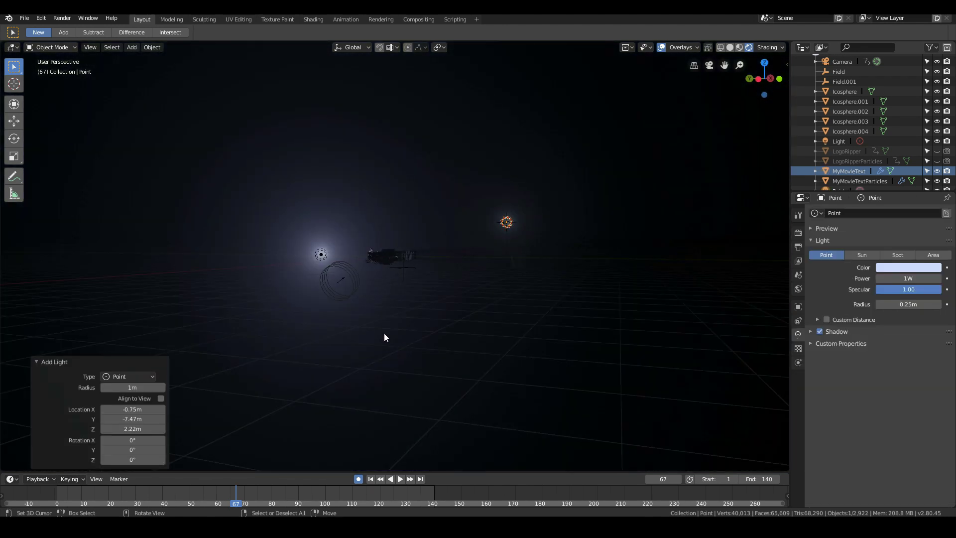
{"action": "middle_click_drag", "start_coordinate": [384, 333], "coordinate": [352, 312]}
{"action": "key", "text": "shift+a"}
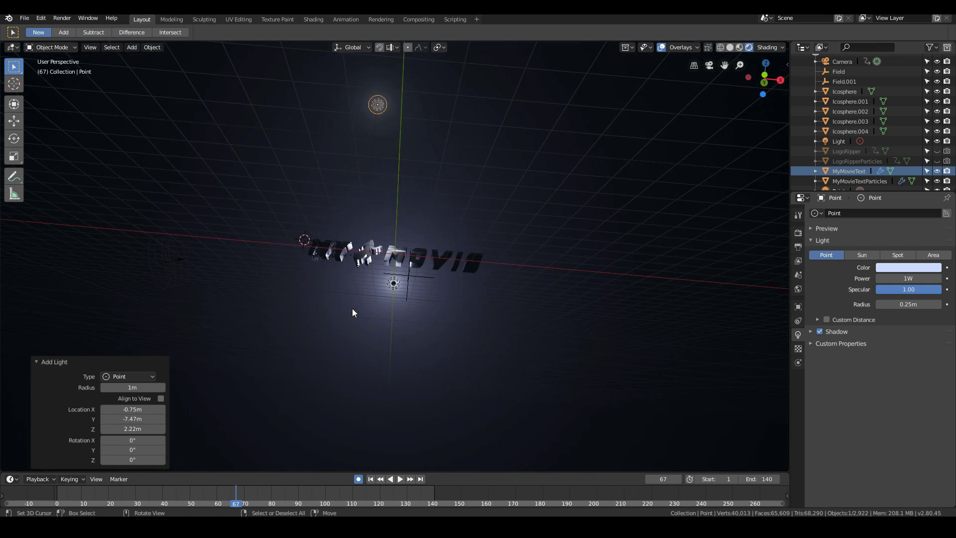
{"action": "key", "text": "KP_0"}
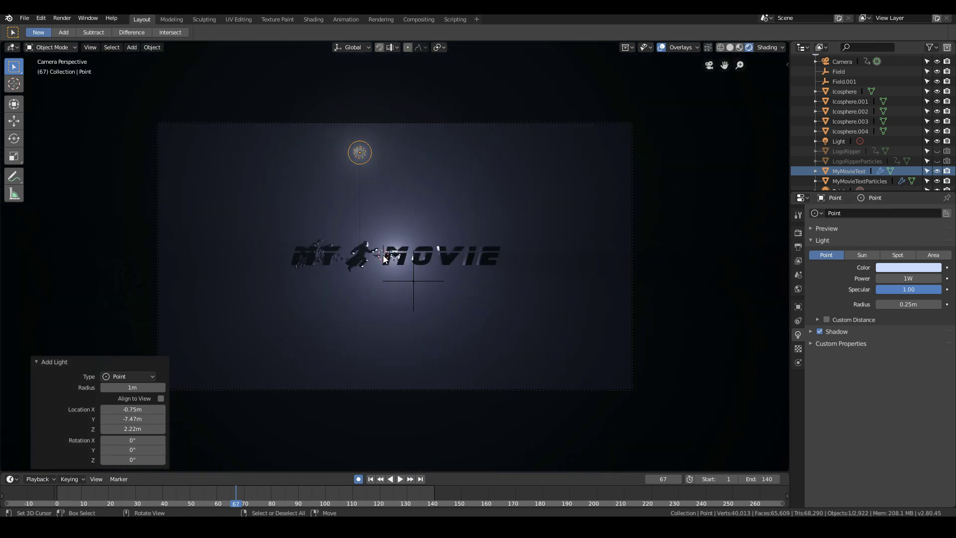
- Add a 32-vertex mesh circle of 1 m radius at the middle of the title and rotate it 90° about X
{"action": "mouse_move", "coordinate": [448, 245]}
{"action": "middle_mouse_down"}
{"action": "mouse_move", "coordinate": [461, 232]}
{"action": "mouse_move", "coordinate": [342, 246]}
{"action": "mouse_move", "coordinate": [446, 258]}
{"action": "middle_mouse_up"}
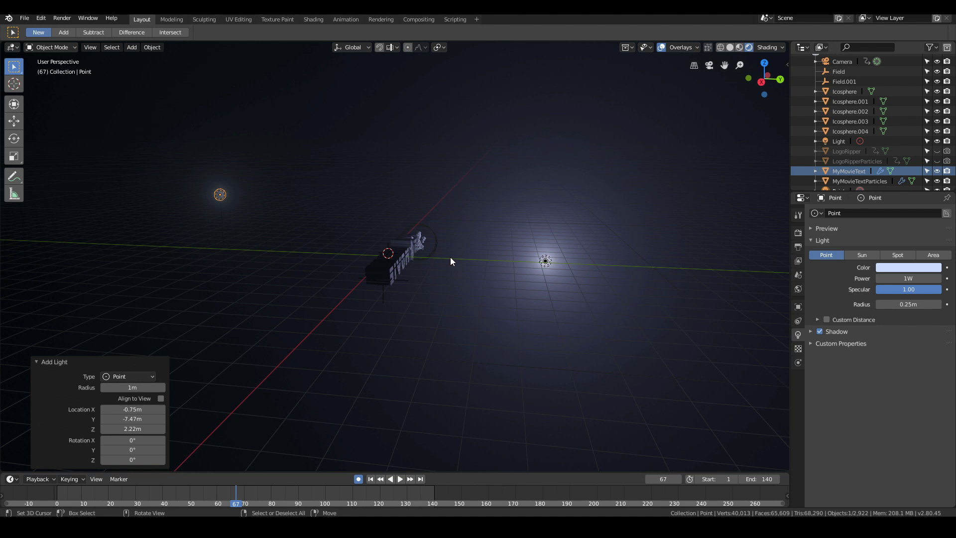
{"action": "key", "text": "shift+a"}
{"action": "mouse_move", "coordinate": [452, 125]}
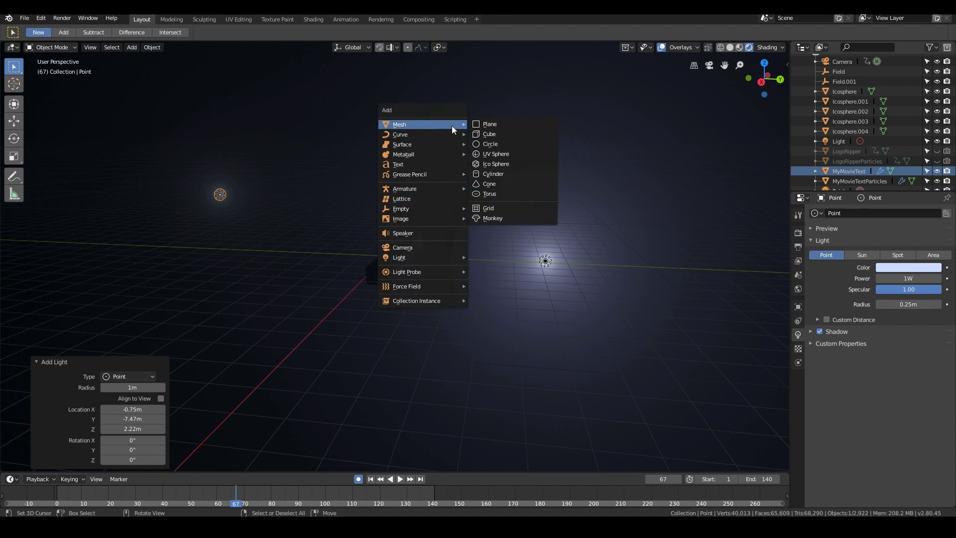
{"action": "left_click", "coordinate": [510, 144]}
{"action": "scroll", "coordinate": [313, 211], "scroll_direction": "up", "scroll_amount": 4}
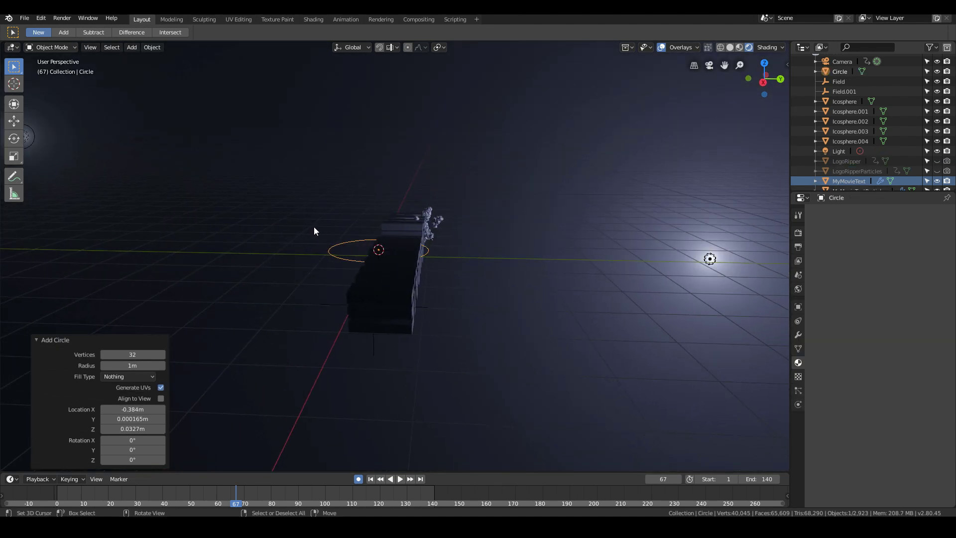
{"action": "type", "text": "rx90"}
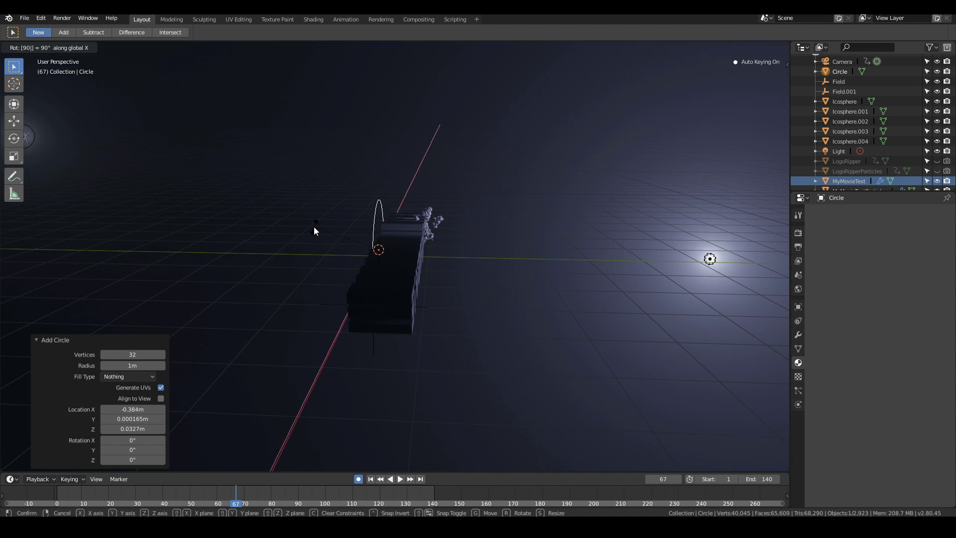
{"action": "key", "text": "Return"}
- In the camera view, scale the circle by about 4.187 and shift it about 0.34 m in X and 0.11 m in Z
{"action": "key", "text": "KP_0"}
{"action": "key", "text": "s"}
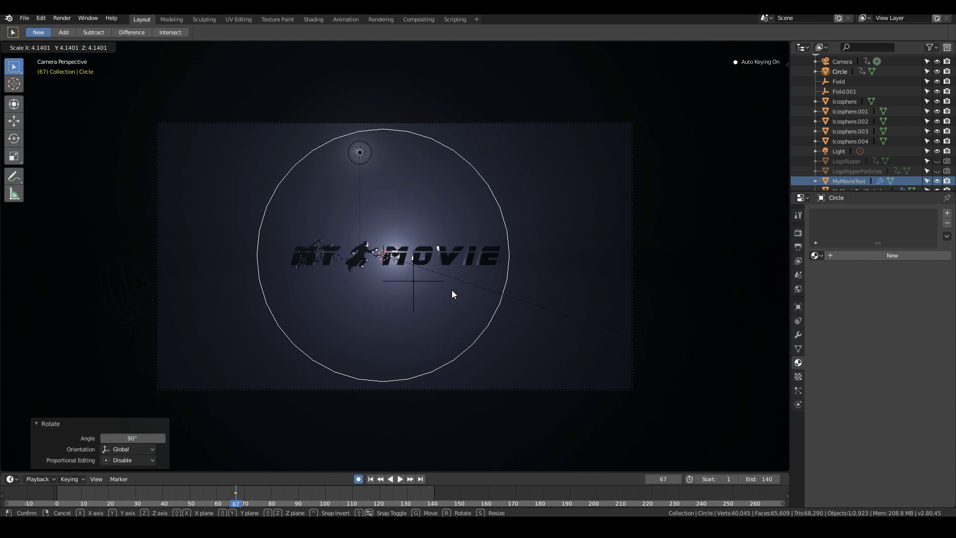
{"action": "left_click", "coordinate": [453, 294]}
{"action": "key", "text": "g"}
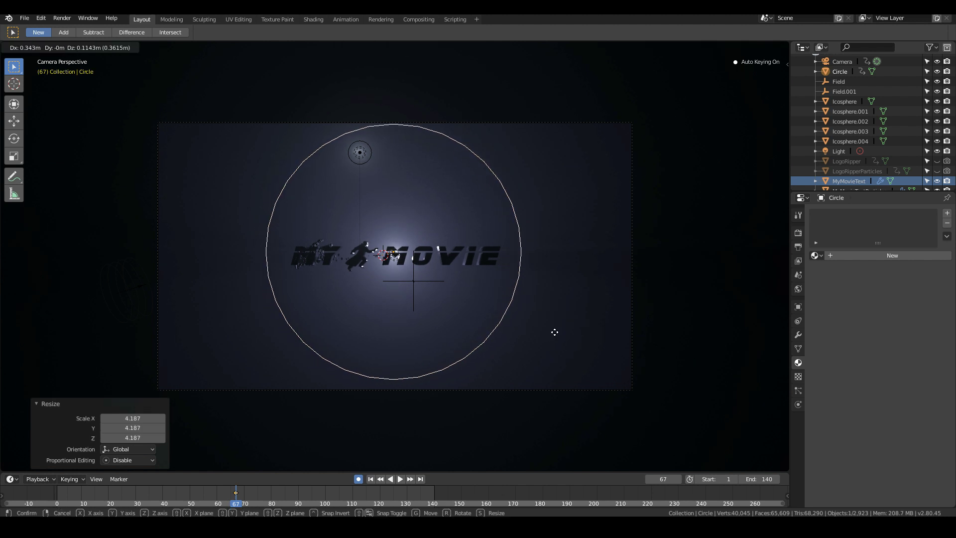
{"action": "left_click", "coordinate": [551, 332]}
- Extrude the circle's edges in place and scale them outward by about 1.04 to form a flat ring
{"action": "scroll", "coordinate": [551, 331], "scroll_direction": "up", "scroll_amount": 1}
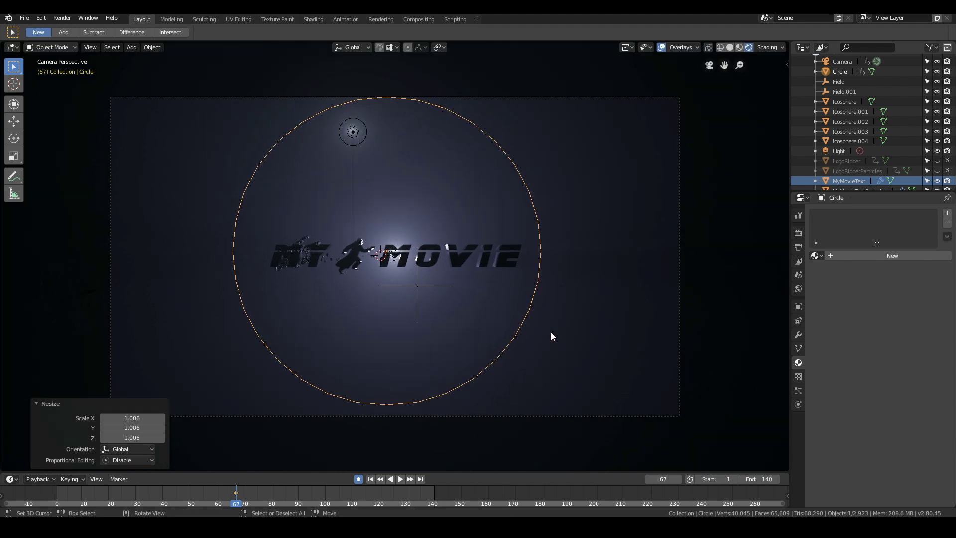
{"action": "key", "text": "Tab"}
{"action": "key", "text": "e"}
{"action": "right_click", "coordinate": [551, 331]}
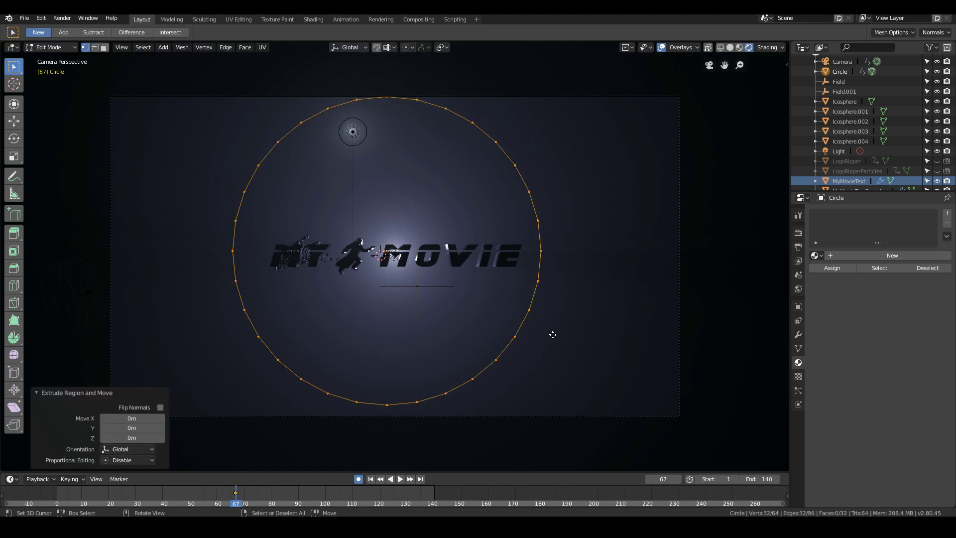
{"action": "key", "text": "s"}
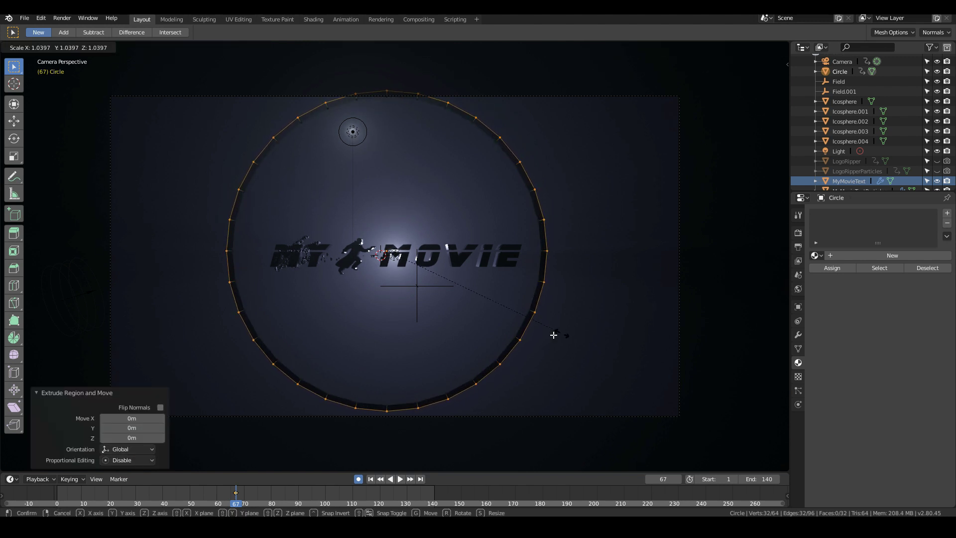
{"action": "left_click", "coordinate": [556, 333]}
- Extrude the ring about 0.82 m along its normal toward the backlight, and return to Object Mode in the camera view
{"action": "middle_click_drag", "start_coordinate": [562, 333], "coordinate": [441, 349]}
{"action": "key", "text": "e"}
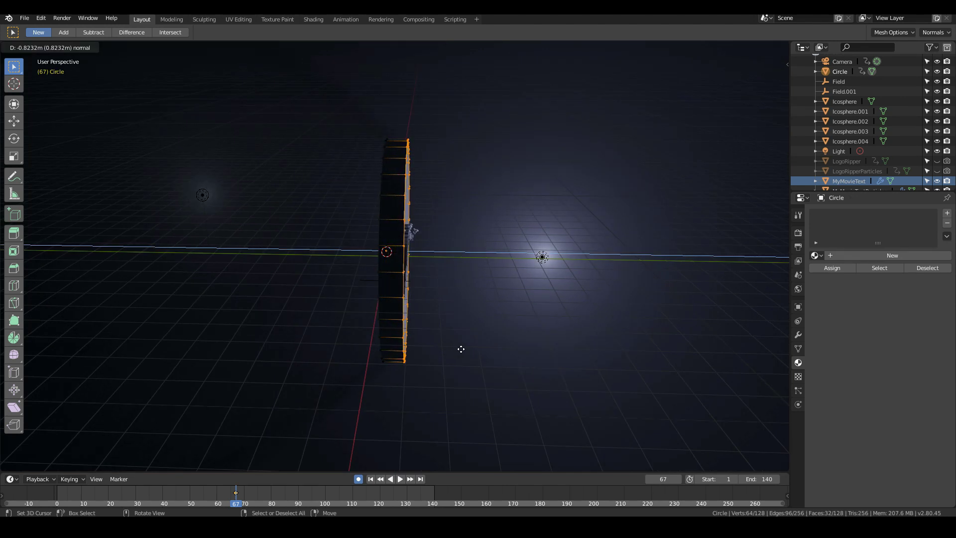
{"action": "left_click", "coordinate": [461, 350]}
{"action": "middle_click_drag", "start_coordinate": [435, 338], "coordinate": [469, 274]}
{"action": "key", "text": "KP_0"}
{"action": "key", "text": "Tab"}
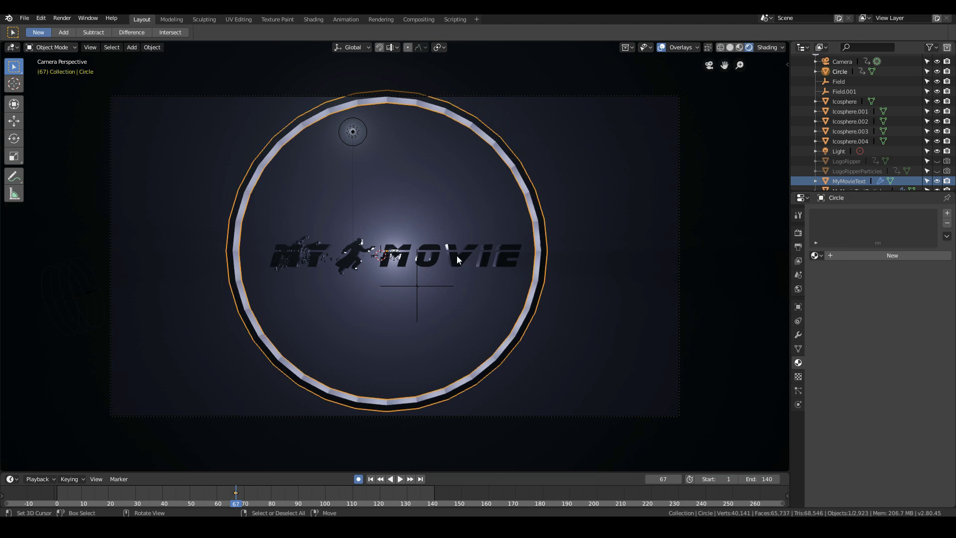
- Shade the ring smooth and add a Subdivision Surface modifier to it
{"action": "right_click", "coordinate": [515, 263]}
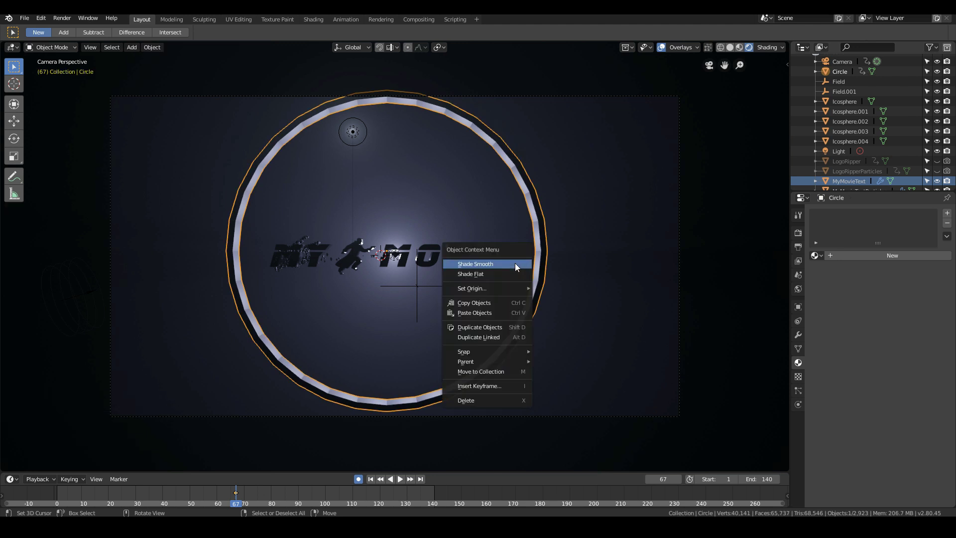
{"action": "left_click", "coordinate": [473, 262]}
{"action": "scroll", "coordinate": [473, 293], "scroll_direction": "up", "scroll_amount": 3}
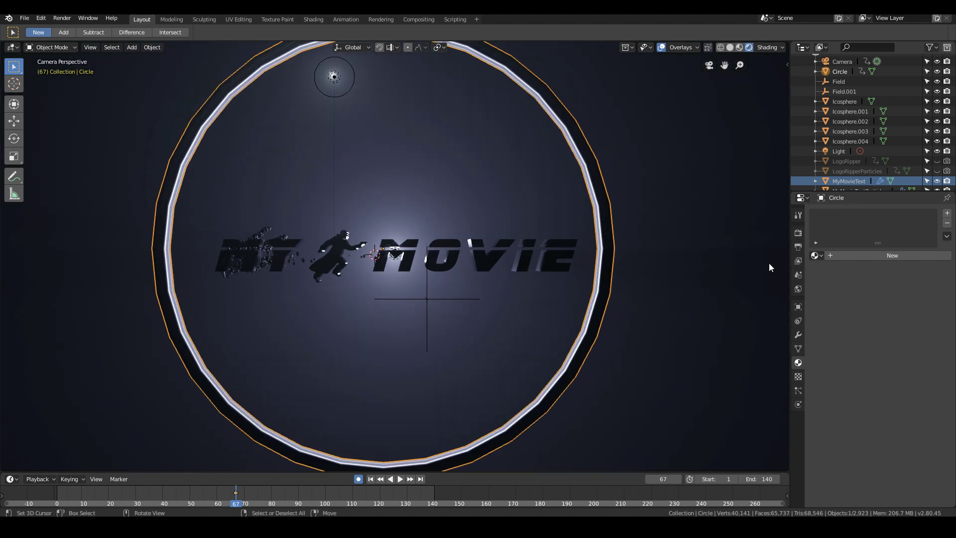
{"action": "left_click", "coordinate": [799, 335]}
{"action": "left_click", "coordinate": [843, 213]}
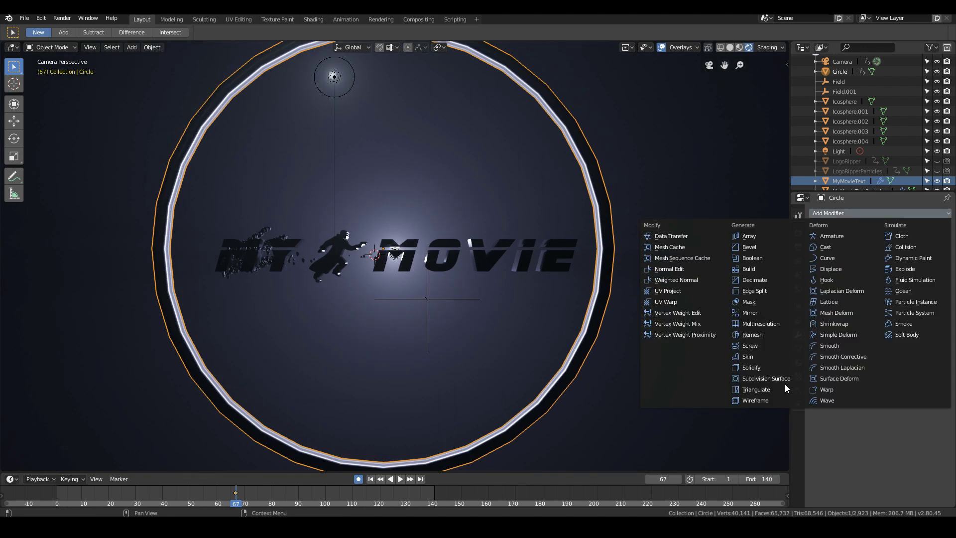
{"action": "left_click", "coordinate": [763, 380]}
{"action": "scroll", "coordinate": [656, 355], "scroll_direction": "down", "scroll_amount": 3}
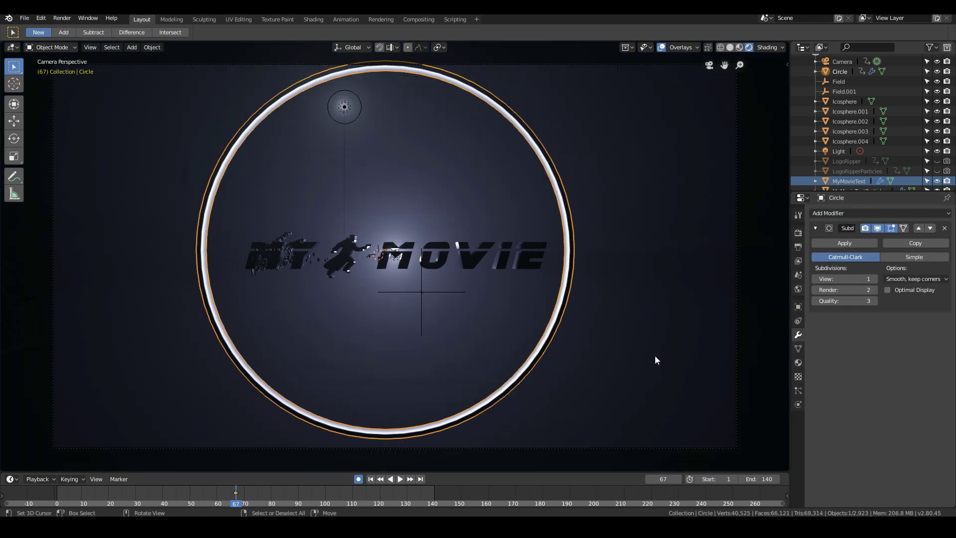
{"action": "middle_click_drag", "start_coordinate": [655, 356], "coordinate": [492, 344]}
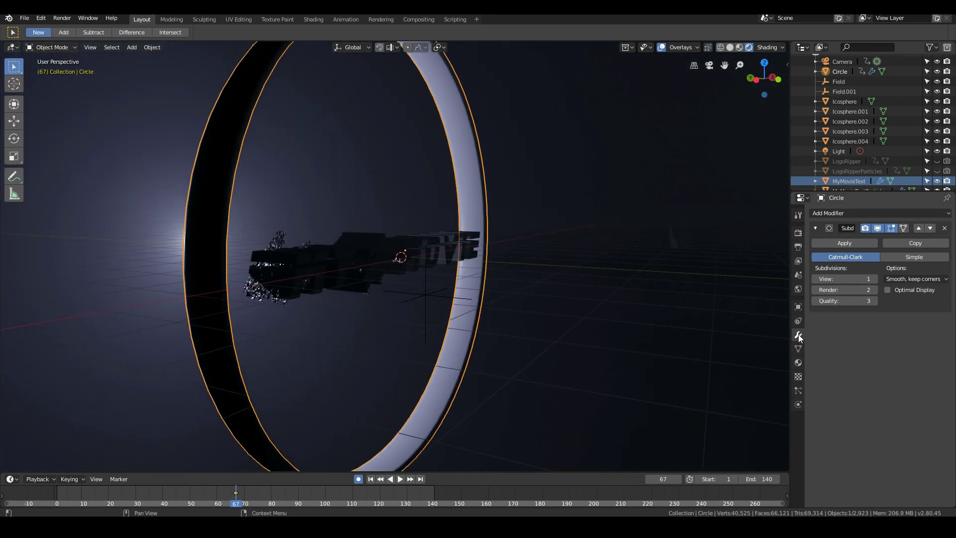
- Give the ring a new material with a very dark grey base color, and return to the camera view
{"action": "left_click", "coordinate": [799, 362]}
{"action": "left_click", "coordinate": [855, 256]}
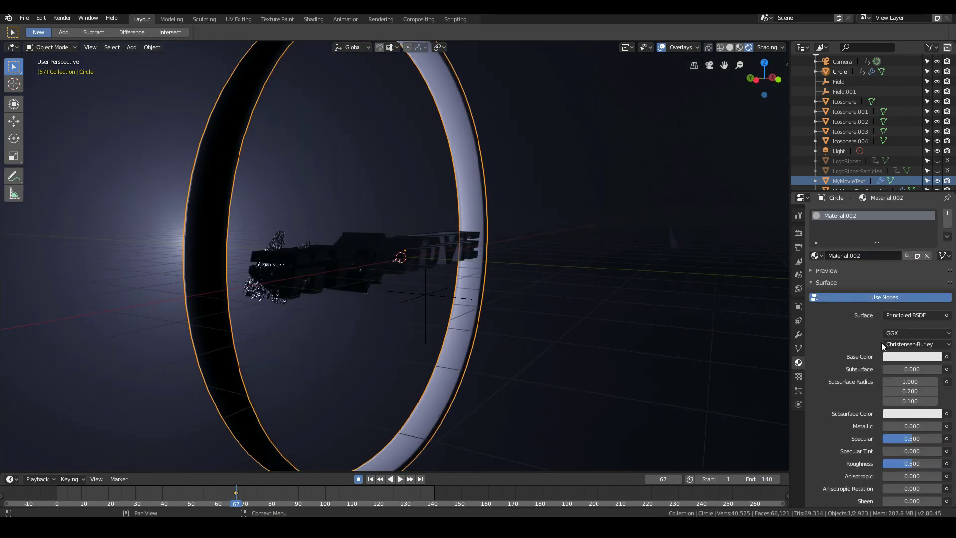
{"action": "left_click", "coordinate": [904, 362]}
{"action": "left_click_drag", "start_coordinate": [934, 215], "coordinate": [935, 275]}
{"action": "key", "text": "KP_0"}
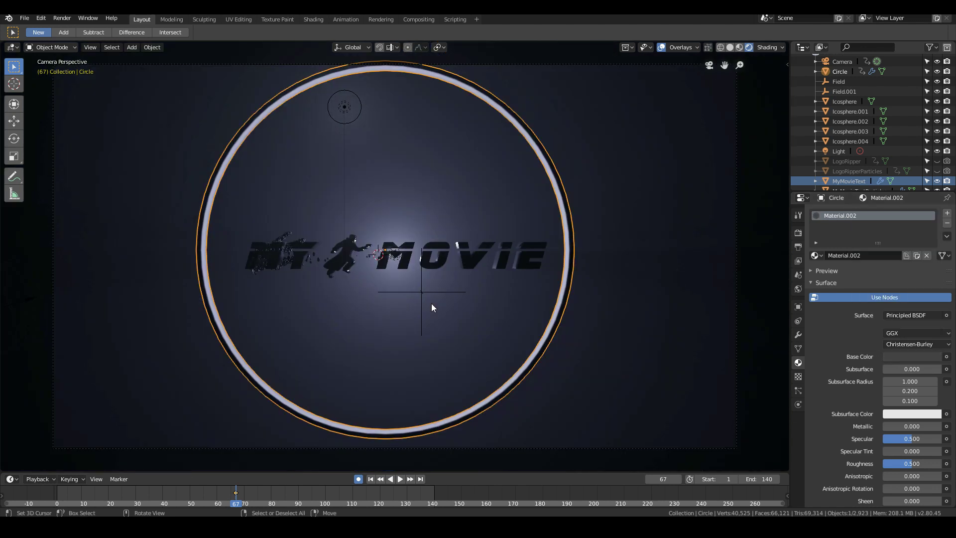
- Play back the animation in the camera view to check the ring around the dissolving title
{"action": "key", "text": "s"}
{"action": "left_click", "coordinate": [564, 339]}
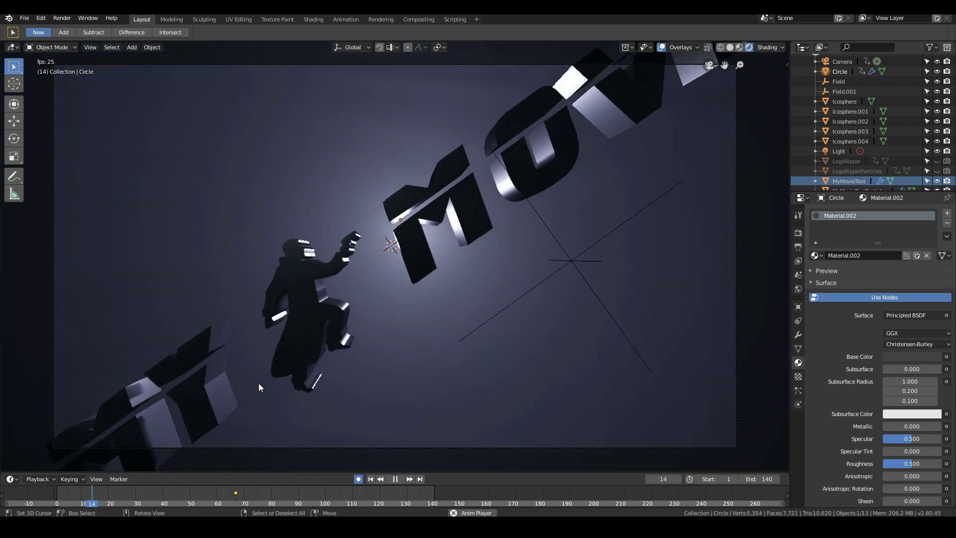
{"action": "scroll", "coordinate": [278, 319], "scroll_direction": "down", "scroll_amount": 3}
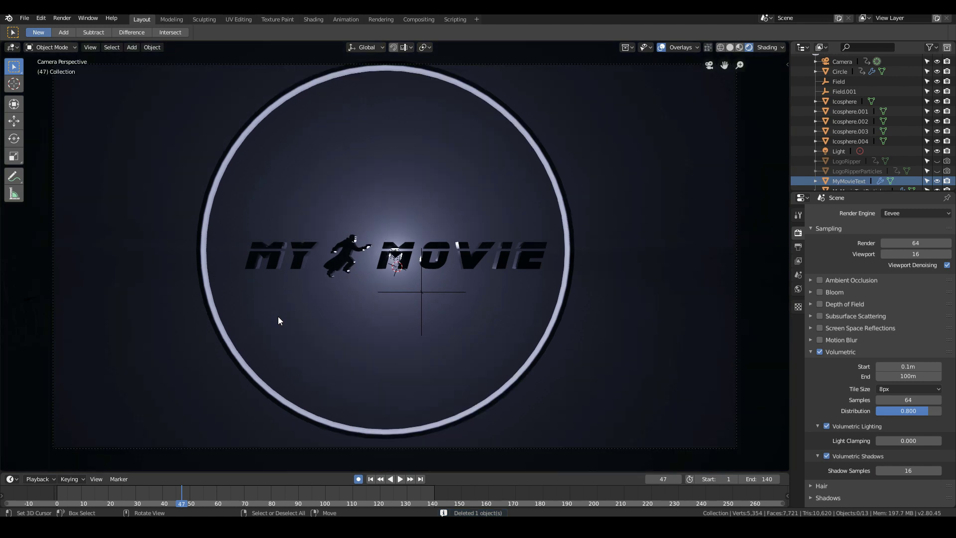
{"action": "scroll", "coordinate": [277, 319], "scroll_direction": "up", "scroll_amount": 1}
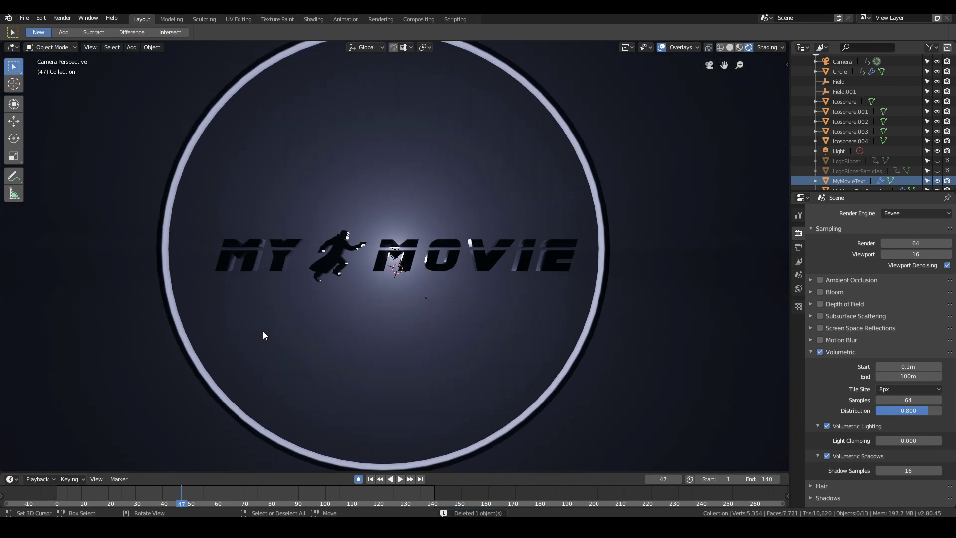
{"action": "scroll", "coordinate": [263, 331], "scroll_direction": "down", "scroll_amount": 4}
{"action": "left_click", "coordinate": [85, 497]}
{"action": "key", "text": "space"}
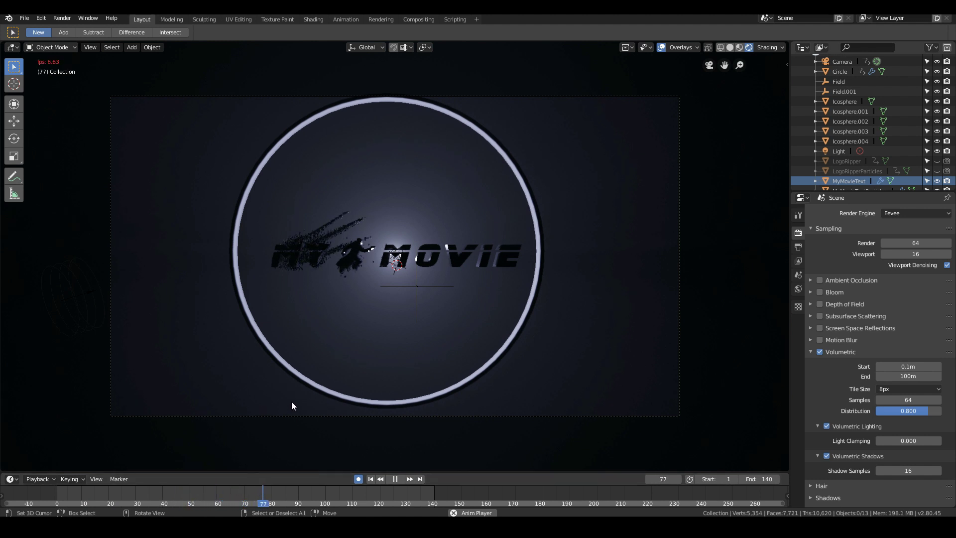
{"action": "key", "text": "Escape"}
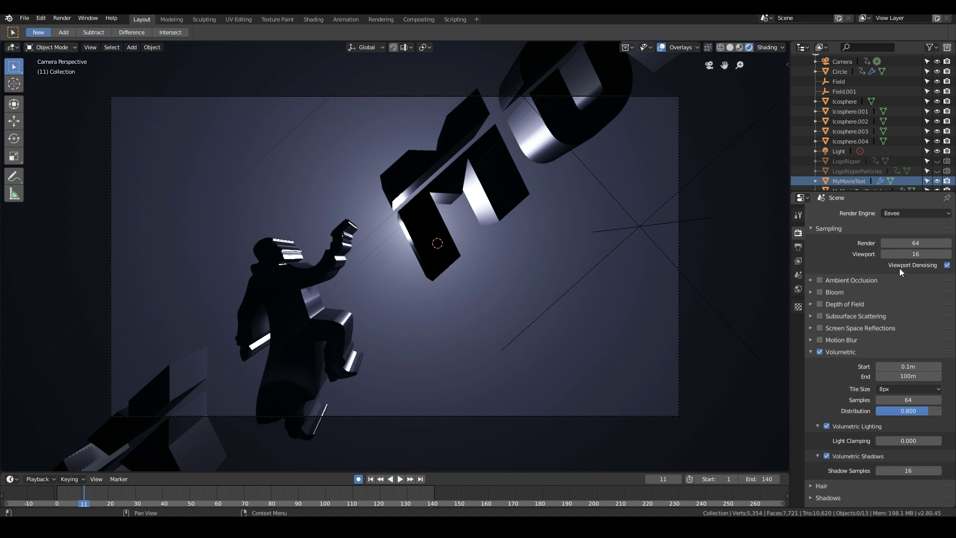
- Set the Eevee render samples to 16
{"action": "left_click", "coordinate": [919, 242]}
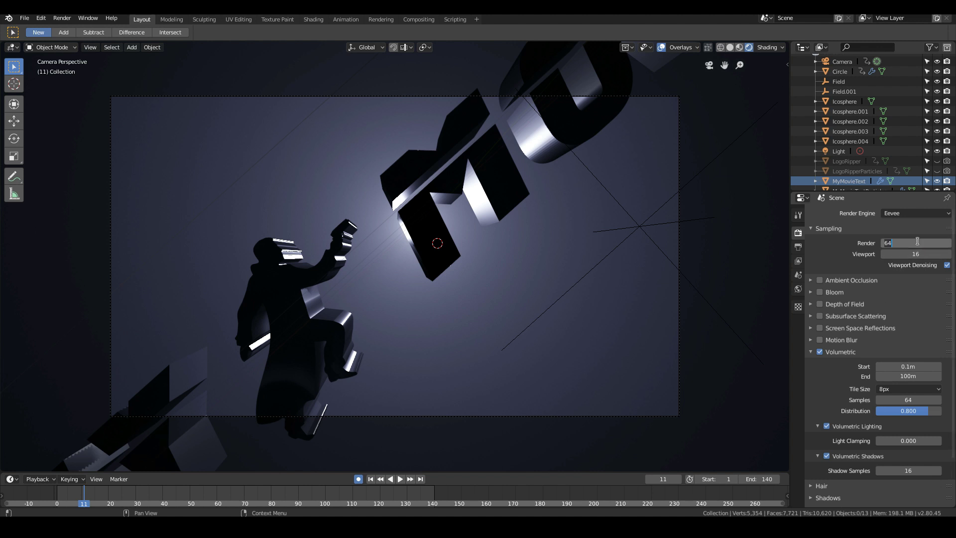
{"action": "key", "text": "Return"}
{"action": "type", "text": "16"}
{"action": "key", "text": "Return"}
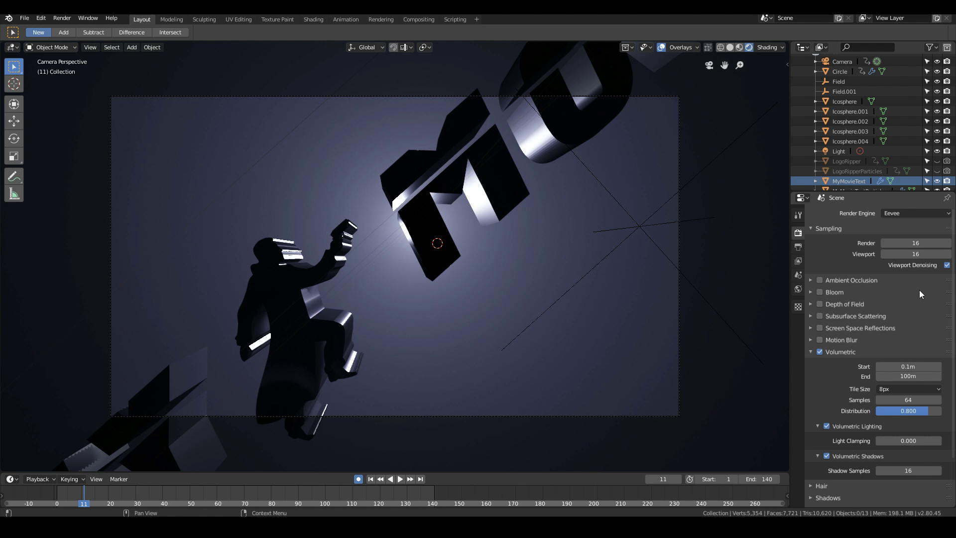
{"action": "scroll", "coordinate": [919, 290], "scroll_direction": "down", "scroll_amount": 3}
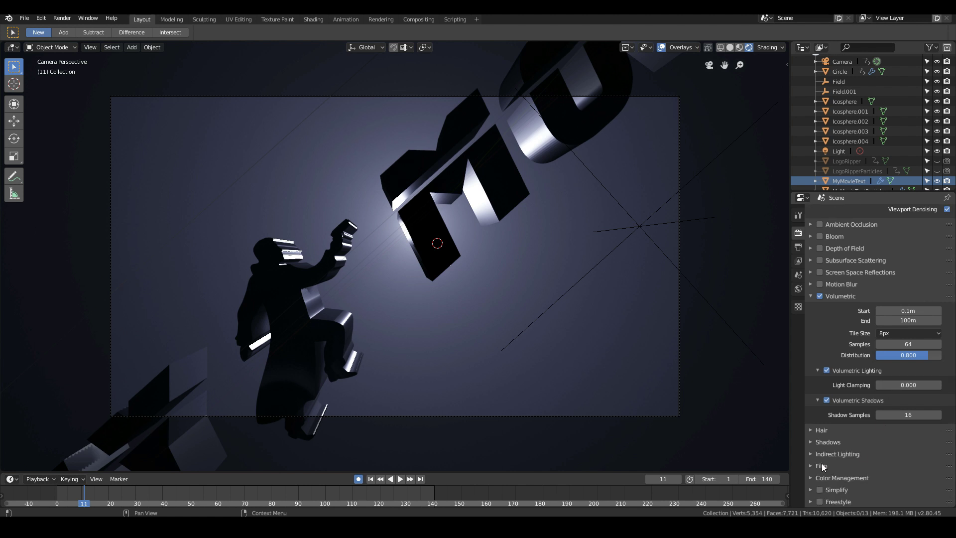
{"action": "scroll", "coordinate": [884, 438], "scroll_direction": "up", "scroll_amount": 3}
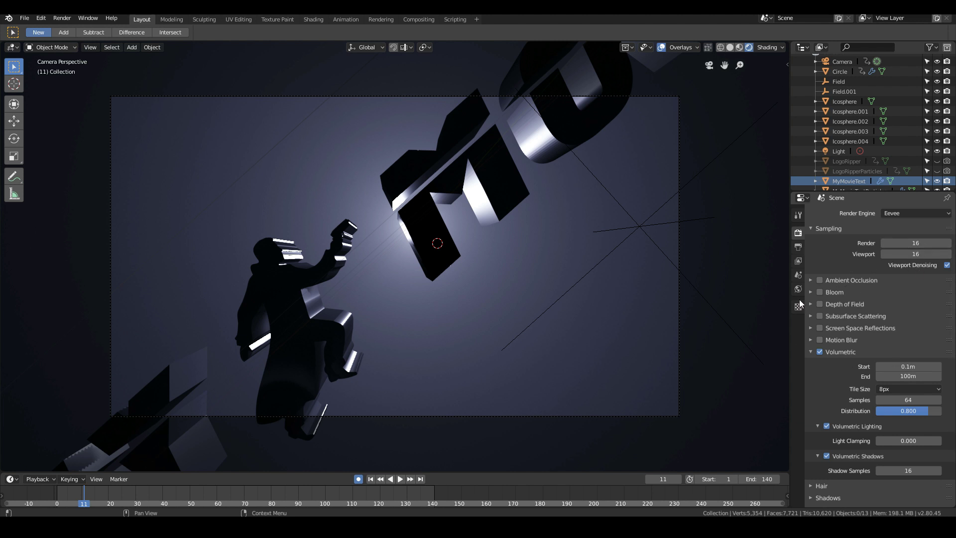
- Set the output file format to FFmpeg video and save it as MyMovieLogo in the YouTube\Text folder
{"action": "left_click", "coordinate": [797, 247]}
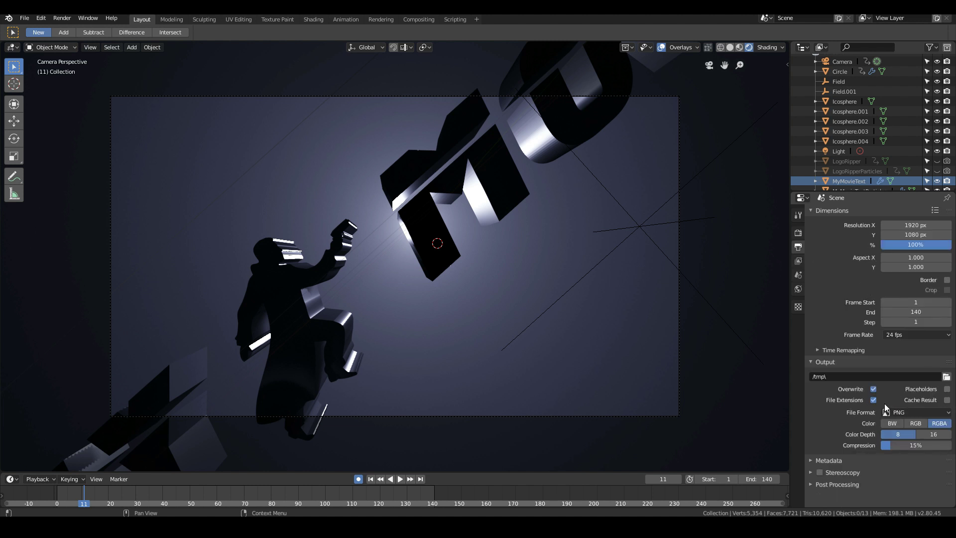
{"action": "left_click", "coordinate": [916, 413]}
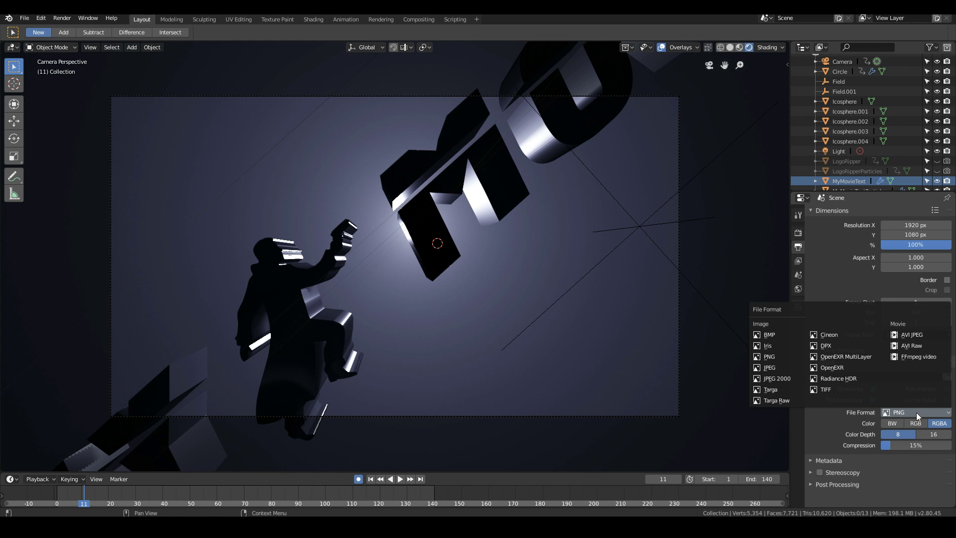
{"action": "left_click", "coordinate": [918, 358]}
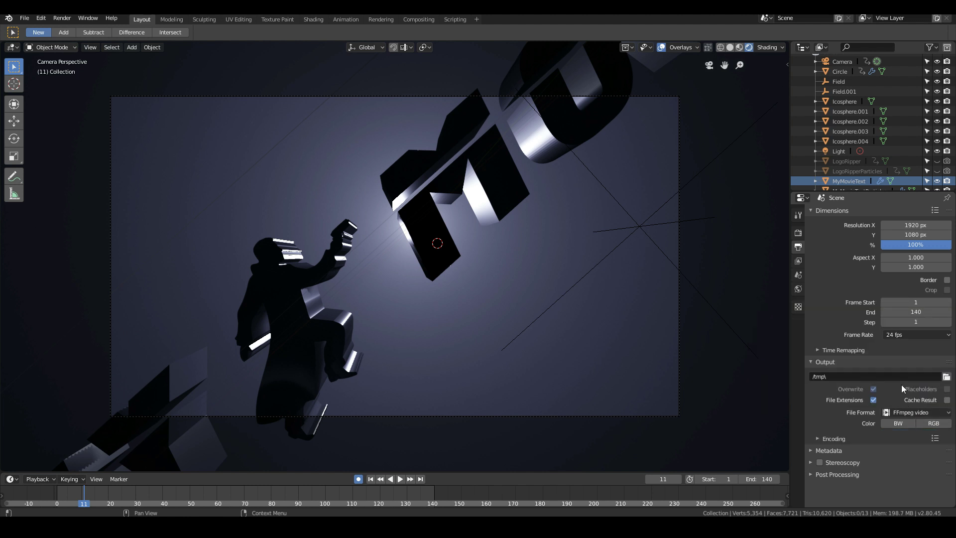
{"action": "left_click", "coordinate": [946, 378]}
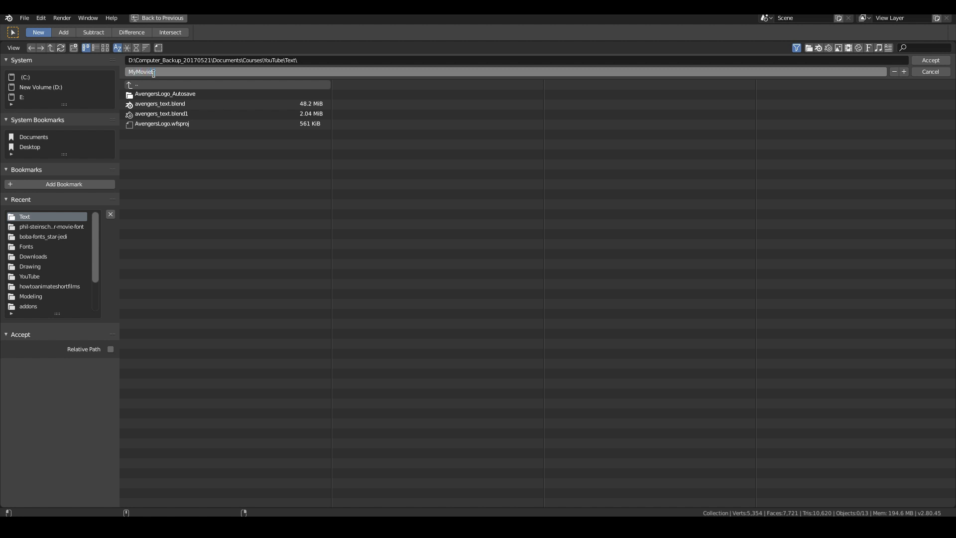
{"action": "left_click", "coordinate": [928, 60]}
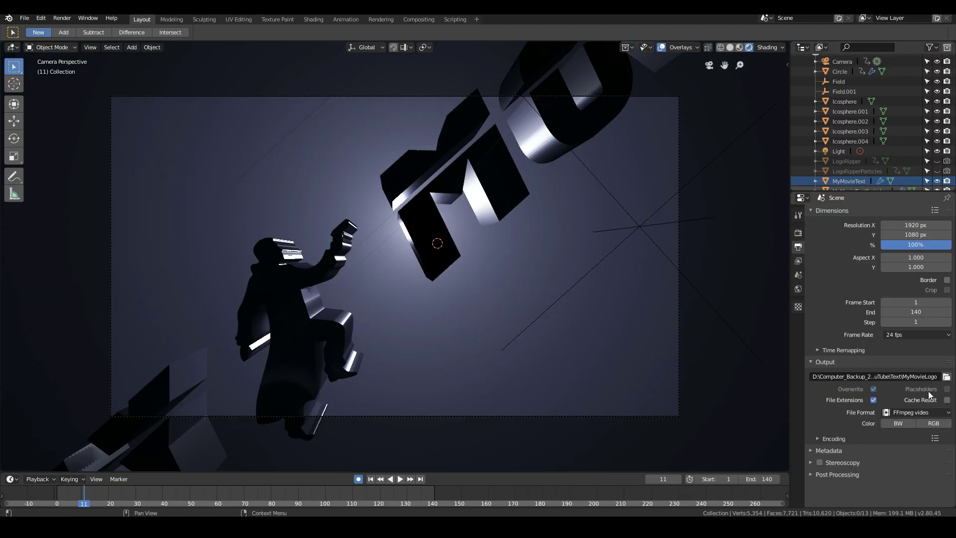
{"action": "left_click", "coordinate": [62, 19]}
{"action": "left_click", "coordinate": [71, 44]}
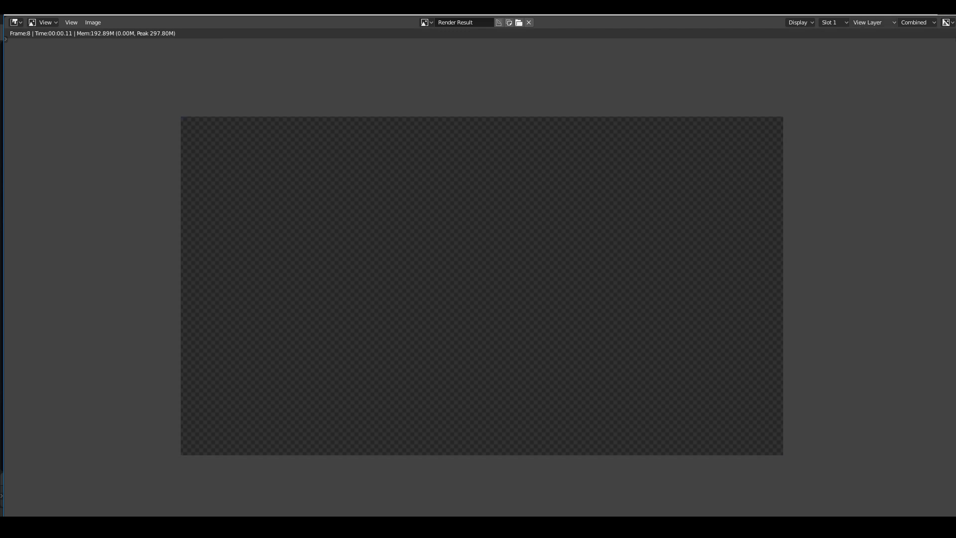
{"action": "left_click", "coordinate": [946, 10]}
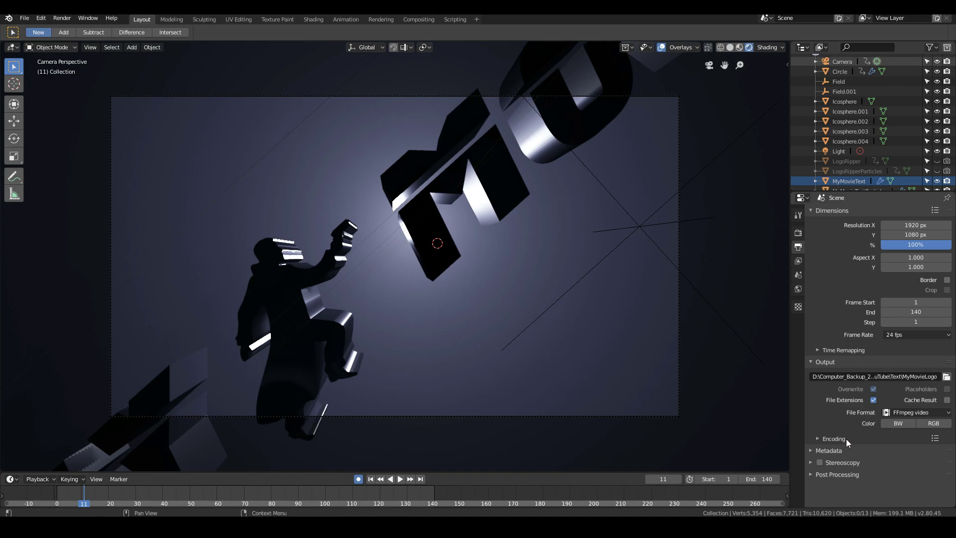
- Enable Motion Blur in the Eevee render settings
{"action": "left_click", "coordinate": [798, 233]}
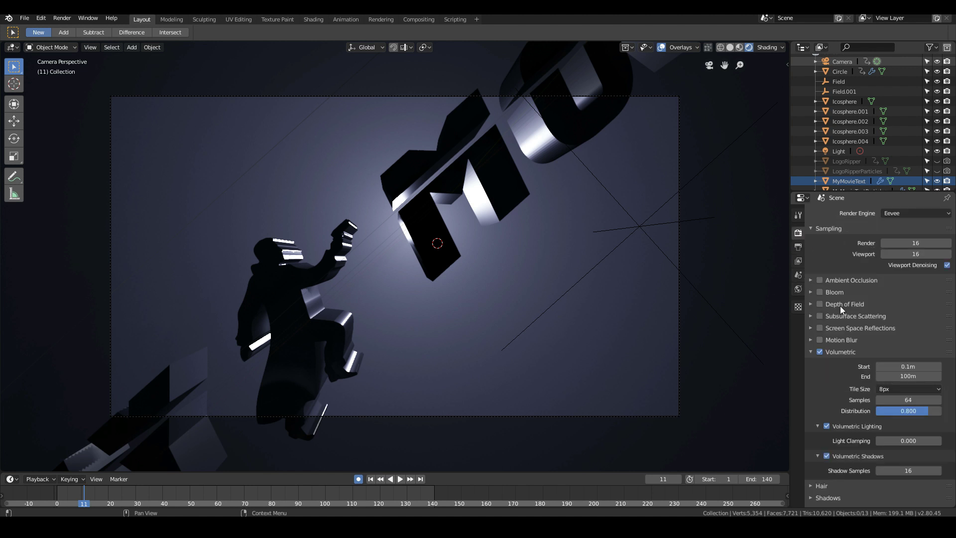
{"action": "left_click", "coordinate": [820, 339]}
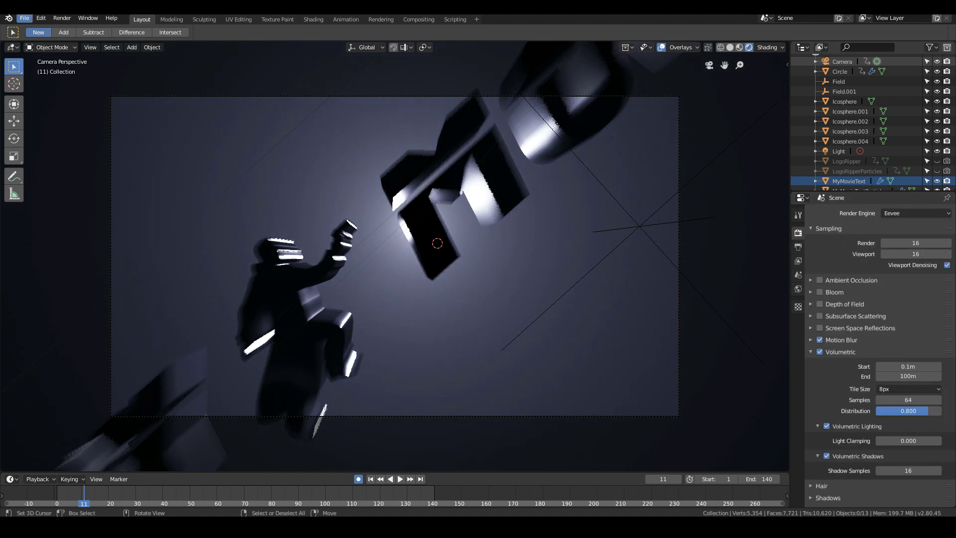
{"action": "left_click", "coordinate": [21, 17]}
- Preview the dissolving title with motion blur, return to frame 1, and start rendering the animation
{"action": "left_click", "coordinate": [306, 501]}
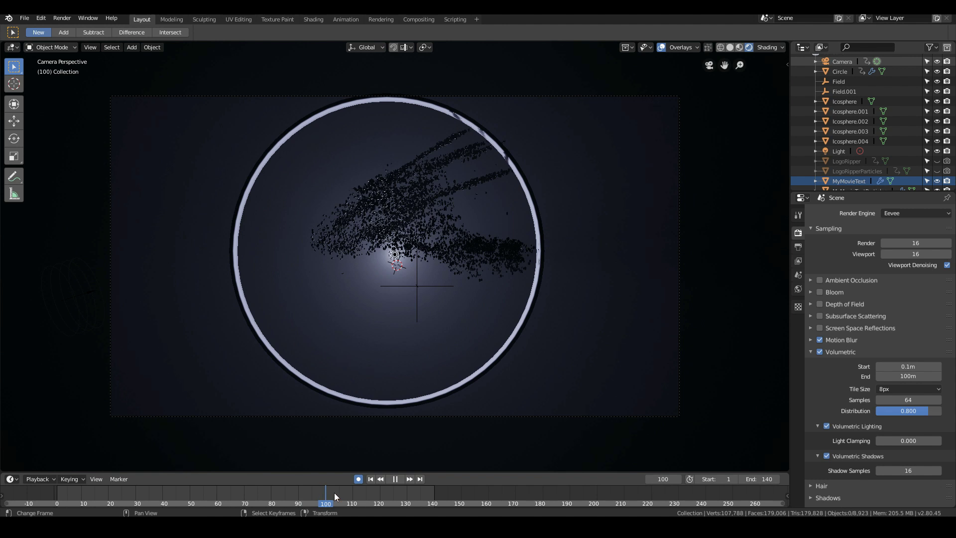
{"action": "key", "text": "Escape"}
{"action": "left_click", "coordinate": [371, 479]}
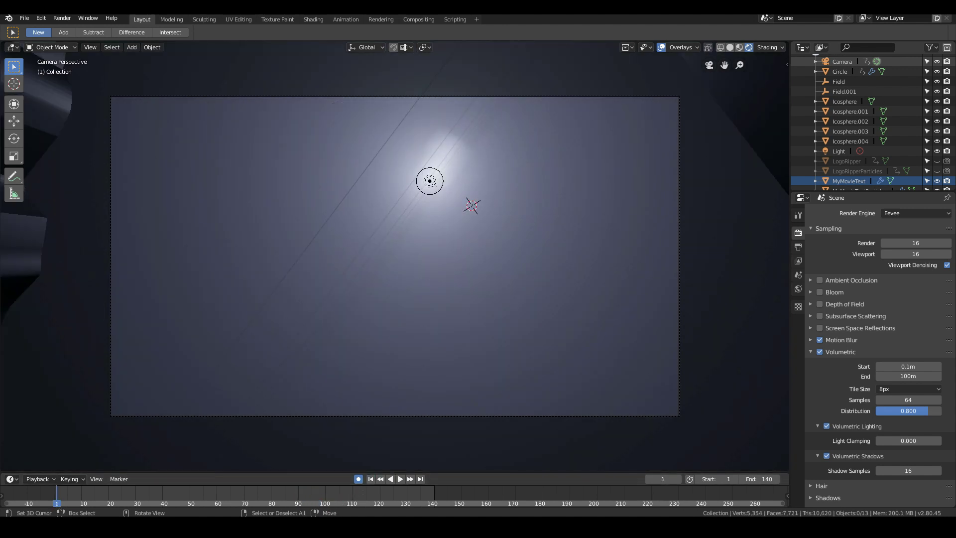
{"action": "left_click", "coordinate": [23, 18]}
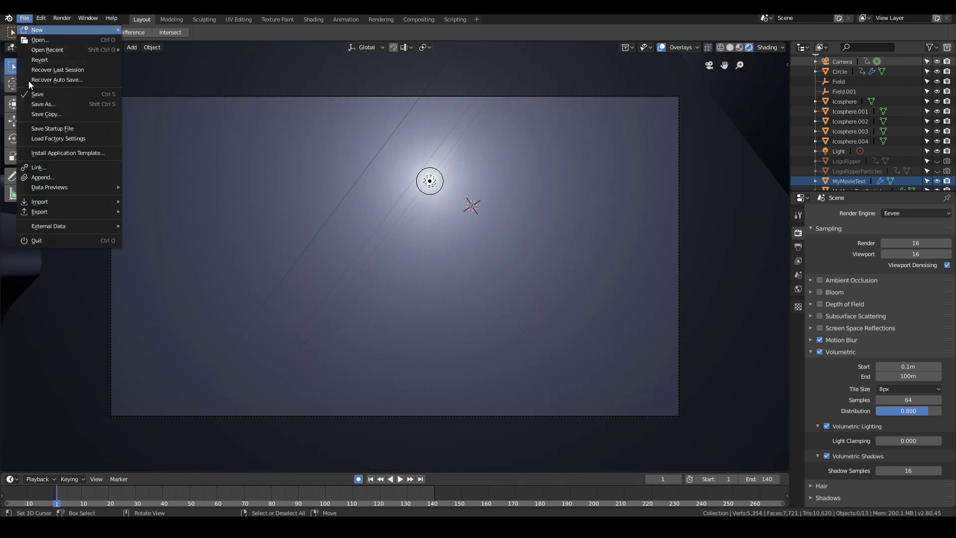
{"action": "left_click", "coordinate": [61, 18]}
{"action": "left_click", "coordinate": [72, 40]}
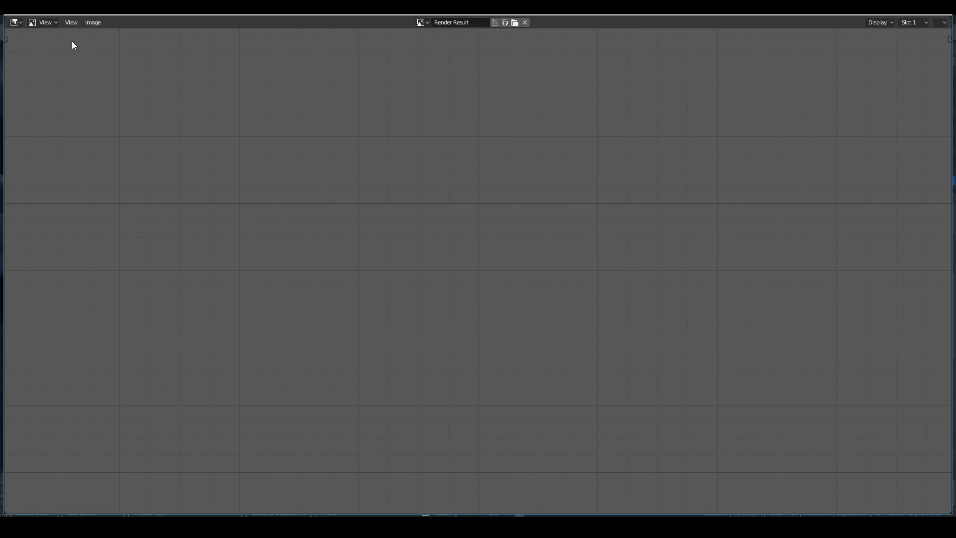